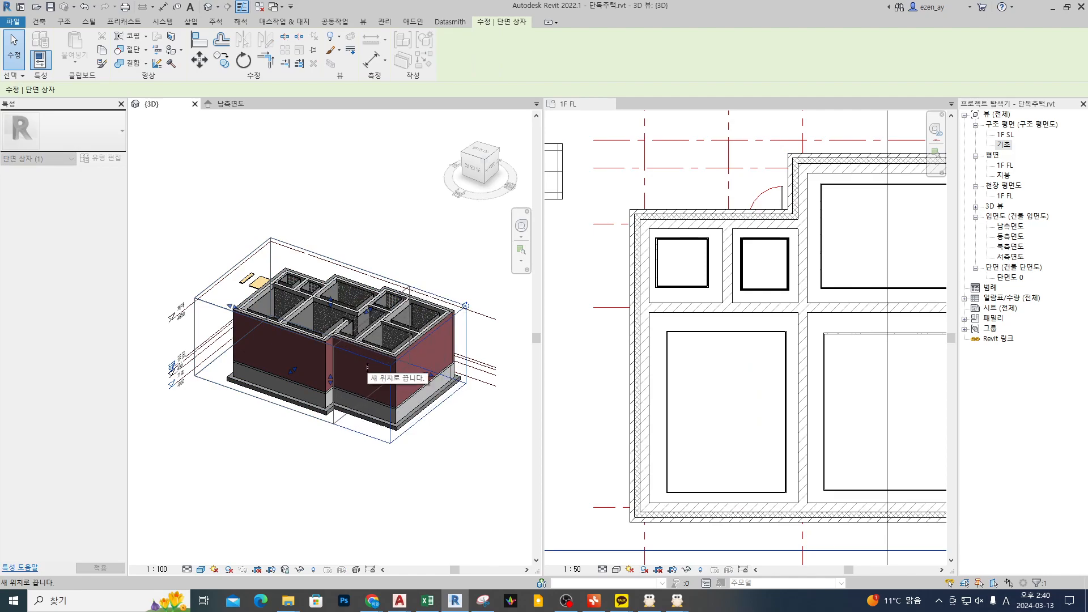
Step: Move the section box's side face inward to cut the 3D house model open across the rooms
middle_click_drag(462, 402, 486, 342)
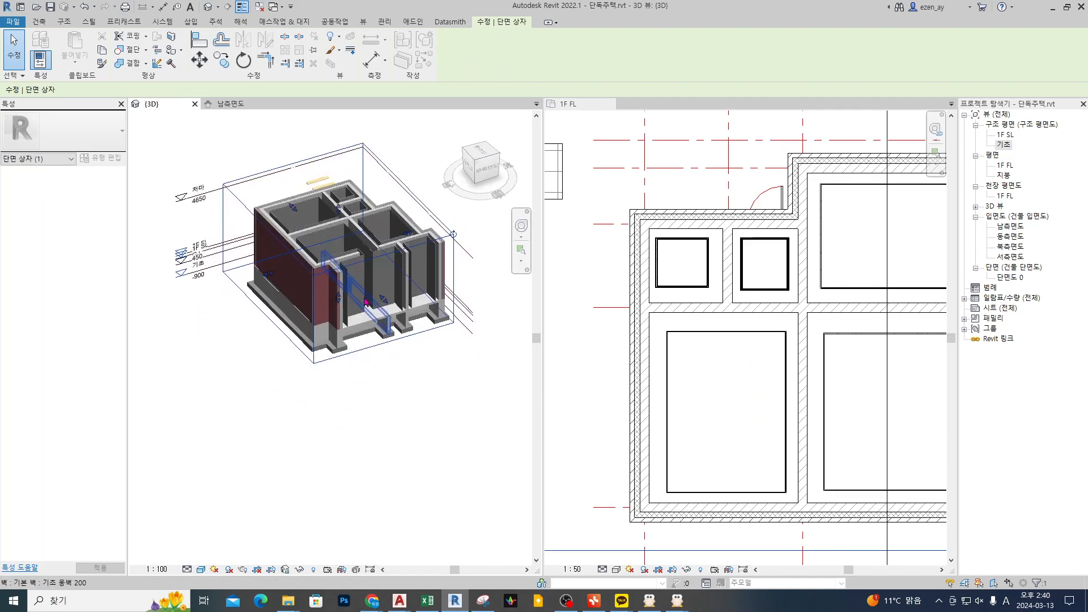
scroll(329, 272, "up", 5)
scroll(329, 272, "down", 5)
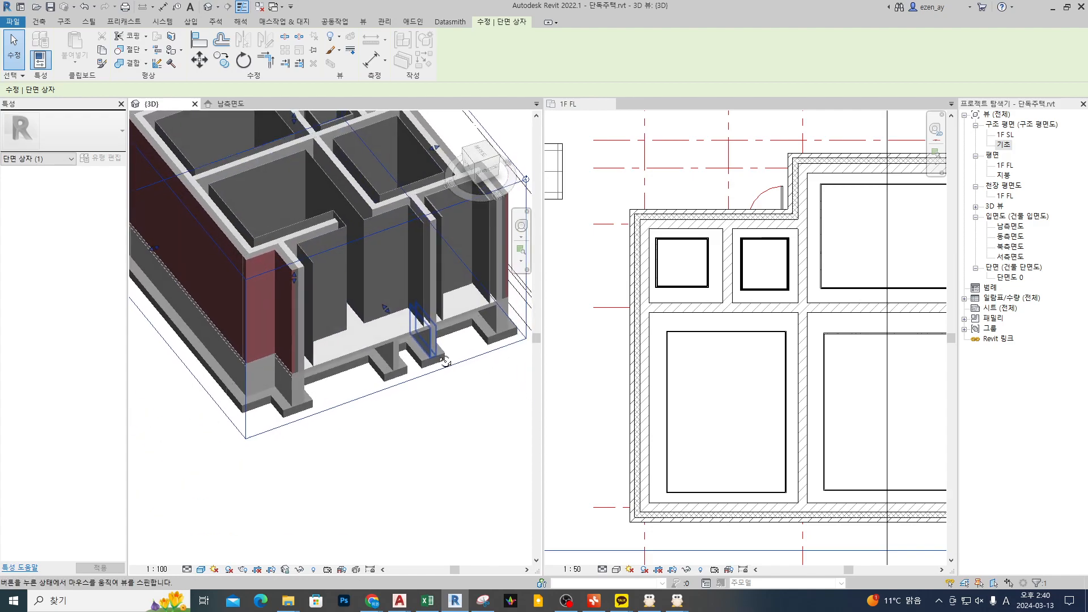
Step: Examine the floor slab, foundation walls and footings at the cut in the 3D view, alongside the 1F FL plan
scroll(299, 407, "up", 6)
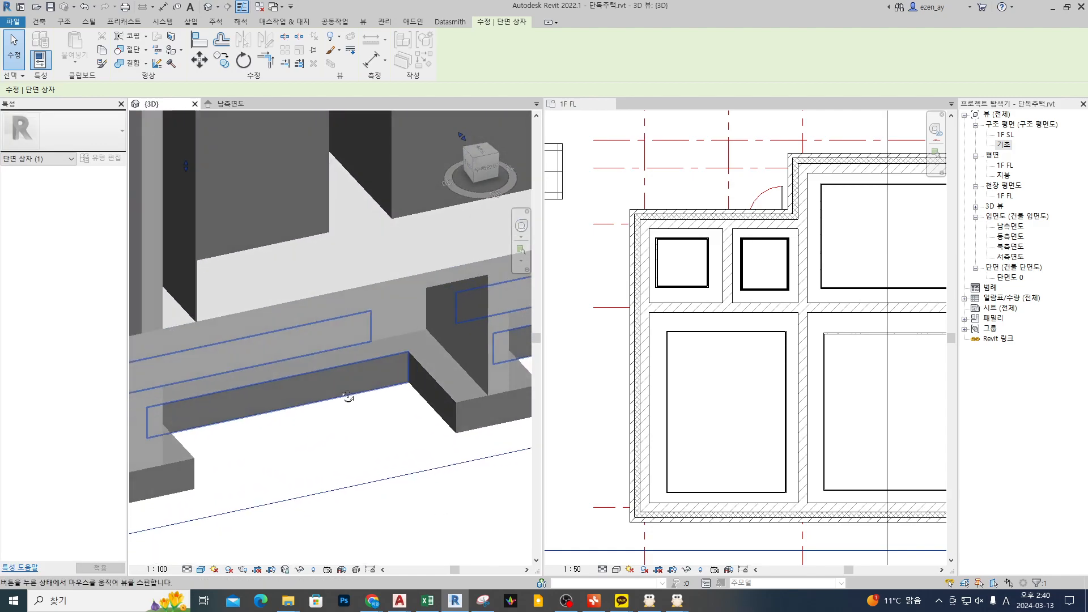
scroll(721, 406, "down", 5)
middle_click_drag(808, 428, 697, 374)
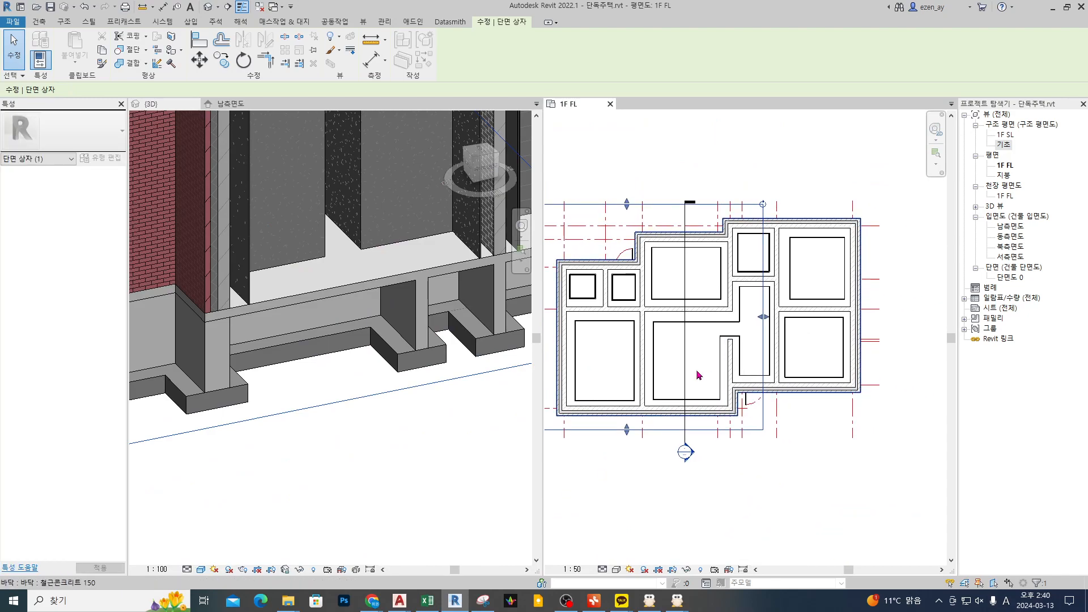
scroll(697, 374, "up", 2)
scroll(358, 312, "down", 1)
scroll(358, 312, "up", 5)
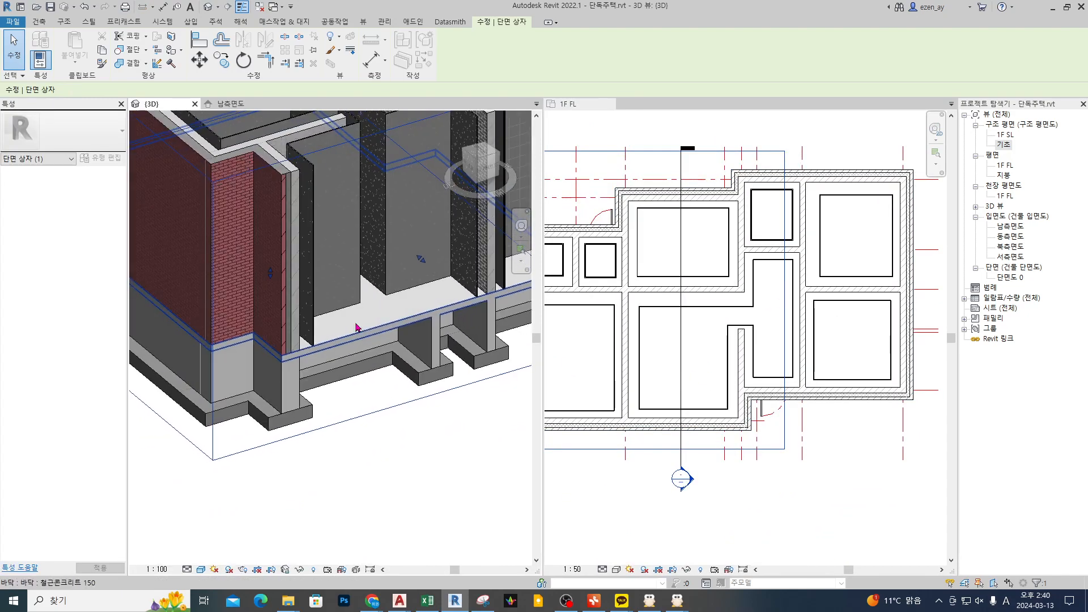
scroll(808, 354, "up", 2)
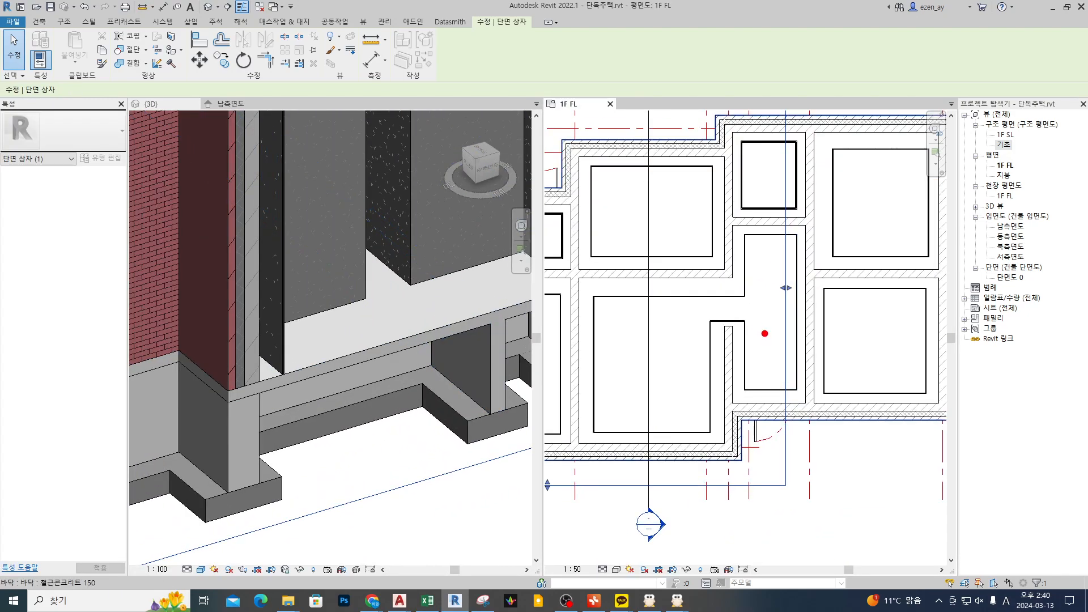
mouse_move(742, 332)
left_mouse_down("shift")
mouse_move(795, 330)
mouse_move(768, 380)
mouse_move(741, 396)
left_mouse_up("shift")
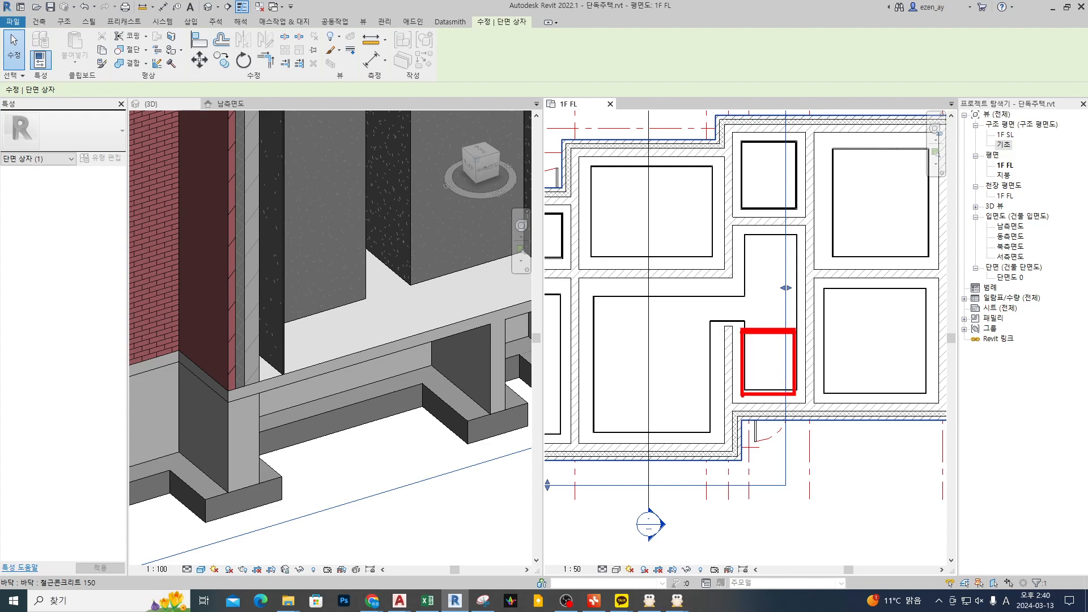
left_click_drag(760, 351, 762, 375)
left_click_drag(677, 327, 680, 335)
mouse_move(749, 368)
left_mouse_down()
mouse_move(768, 362)
mouse_move(768, 377)
mouse_move(783, 373)
left_mouse_up()
left_click_drag(406, 294, 436, 344)
mouse_move(352, 292)
left_mouse_down()
mouse_move(451, 340)
mouse_move(328, 385)
mouse_move(266, 321)
mouse_move(364, 299)
left_mouse_up()
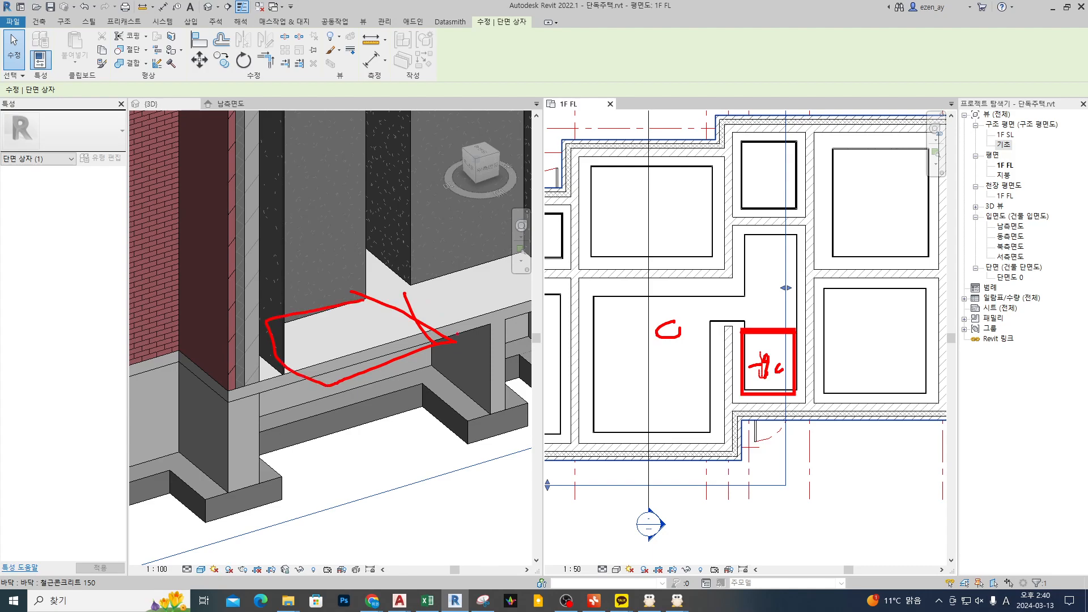
mouse_move(451, 341)
left_mouse_down()
mouse_move(445, 304)
mouse_move(506, 280)
left_mouse_up()
left_click_drag(356, 306, 389, 310)
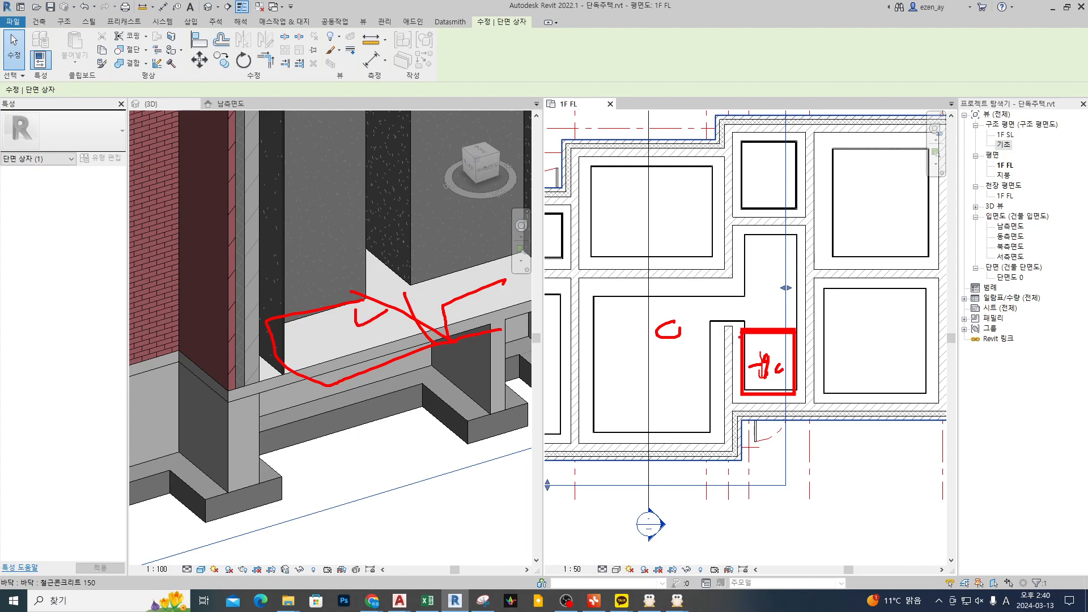
key("Escape")
Step: Open the 남측면도 elevation, plus the 단면도 0 section from its mark in the plan
scroll(349, 319, "down", 3)
middle_click_drag(348, 319, 241, 337)
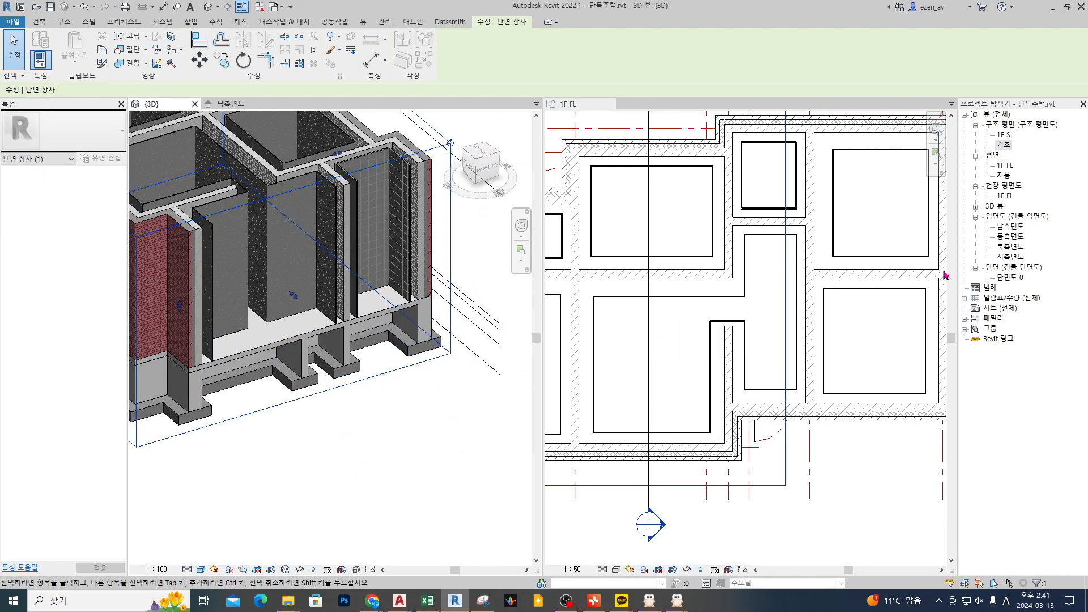
double_click(1004, 227)
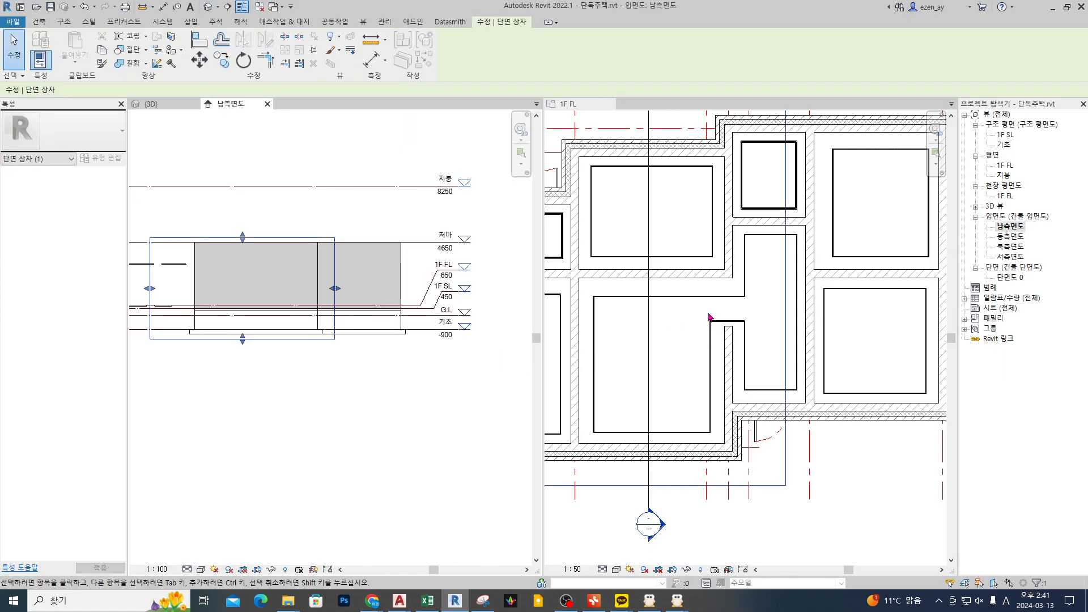
left_click(703, 369)
double_click(655, 528)
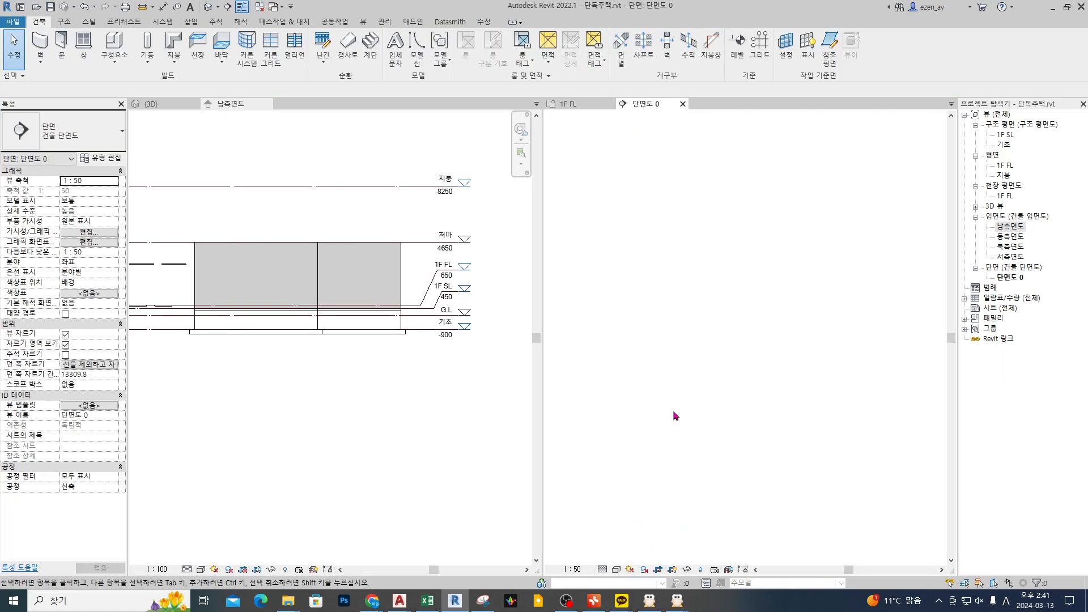
Step: Examine the 1F FL, 1F SL and G.L levels in the 단면도 0 section and select the 1F FL level
scroll(646, 408, "up", 5)
scroll(648, 408, "up", 1)
middle_click_drag(646, 430, 748, 389)
left_click(670, 419)
key("Delete")
left_click(766, 362)
scroll(639, 318, "down", 3)
middle_click_drag(884, 360, 552, 371)
middle_click_drag(921, 374, 833, 372)
scroll(684, 363, "up", 5)
key("Escape")
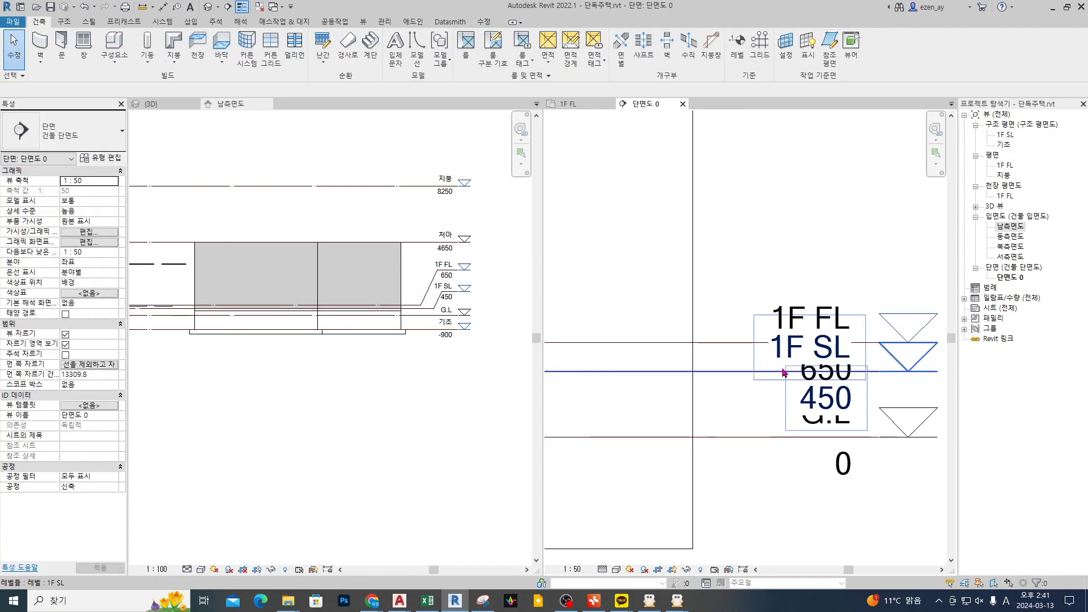
left_click(738, 371)
left_click_drag(822, 382, 828, 412)
left_click(718, 343)
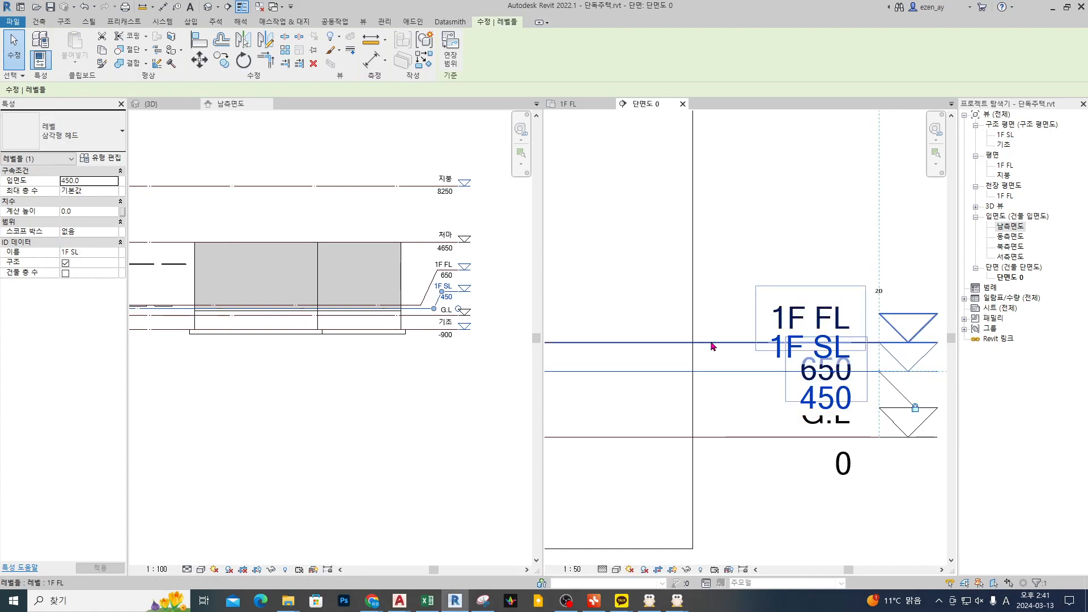
double_click(838, 379)
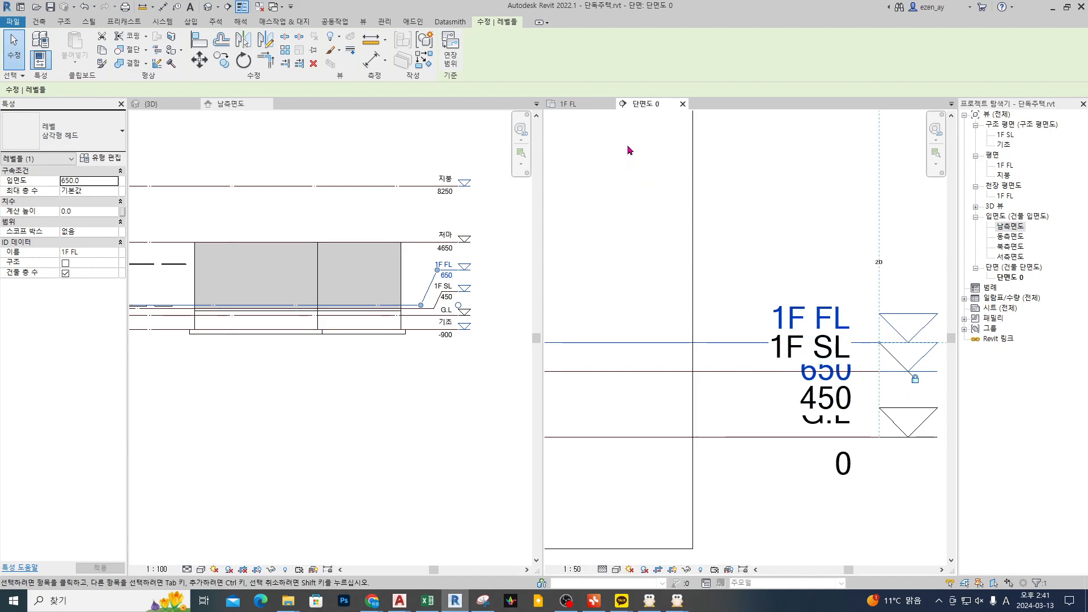
mouse_move(716, 354)
left_mouse_down()
mouse_move(699, 348)
mouse_move(706, 366)
left_mouse_up()
mouse_move(665, 328)
left_mouse_down()
mouse_move(672, 342)
mouse_move(692, 336)
left_mouse_up()
left_click_drag(698, 331, 707, 333)
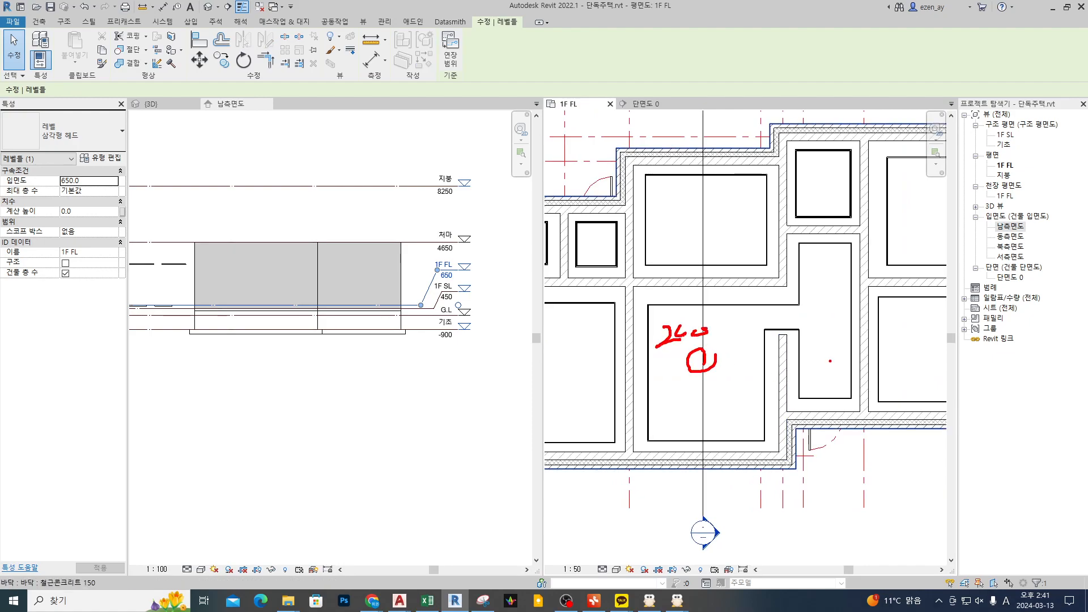
left_click_drag(586, 238, 596, 238)
left_click_drag(802, 350, 862, 352)
key("Escape")
key("Escape")
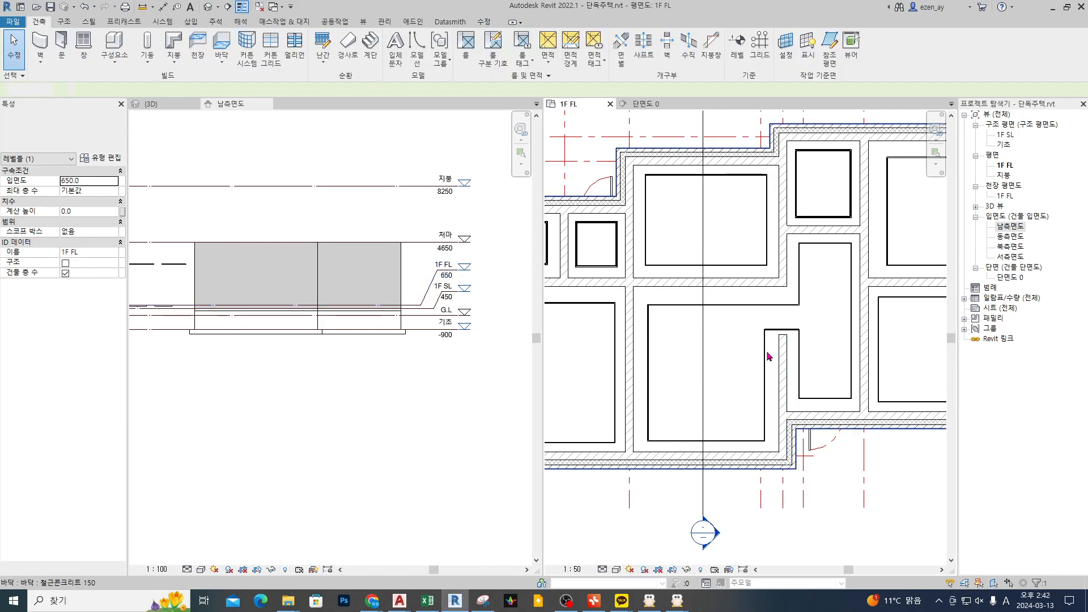
Step: Reopen the 단면도 0 section from the plan and inspect the zone between the 1F SL and 1F FL levels
double_click(712, 532)
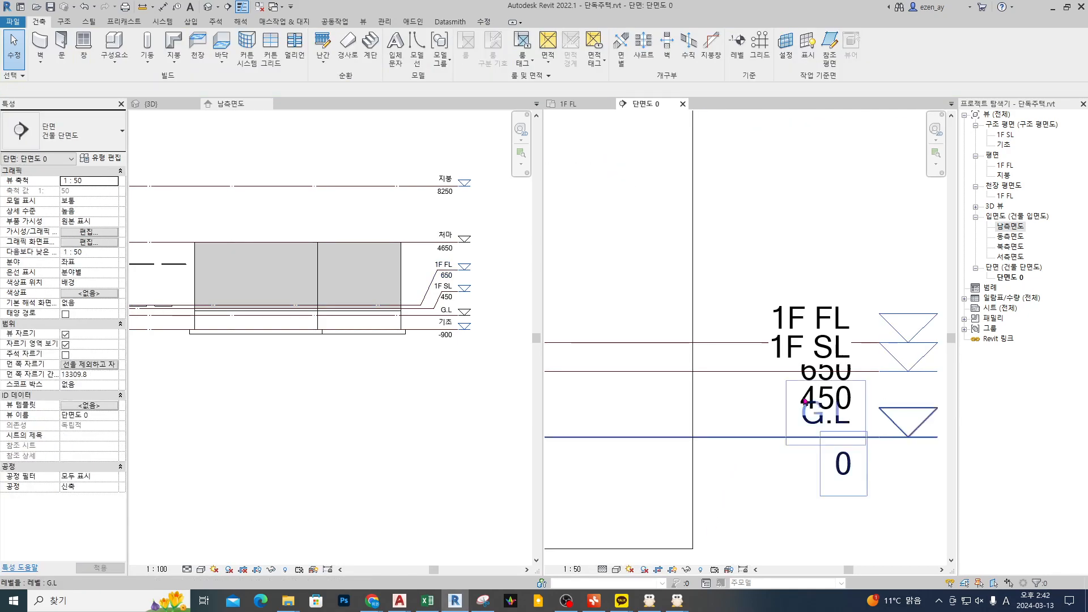
scroll(838, 345, "down", 4)
middle_click_drag(615, 374, 799, 373)
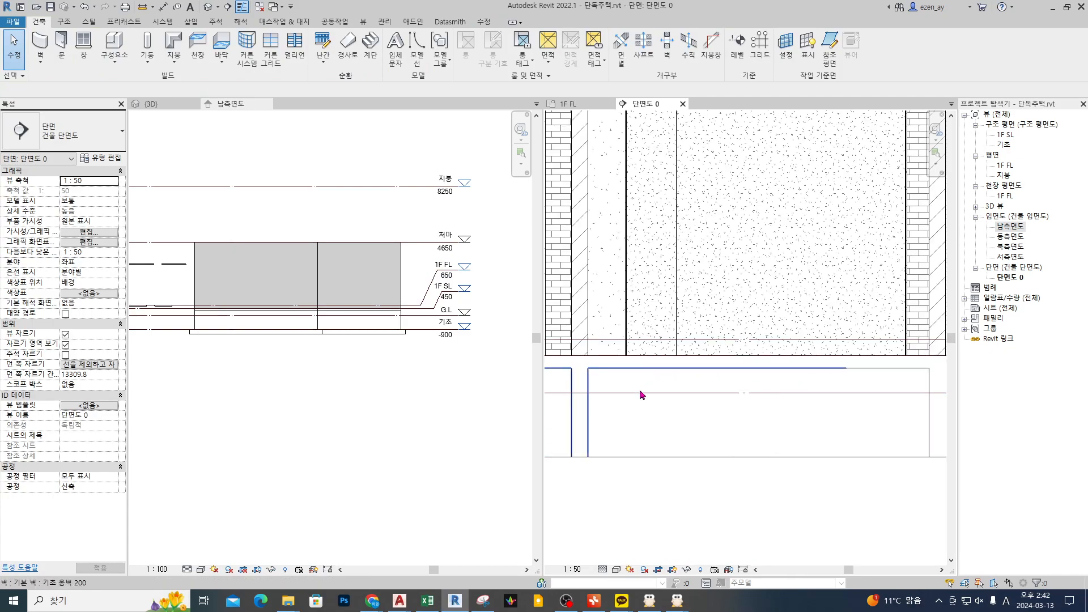
scroll(678, 384, "up", 1)
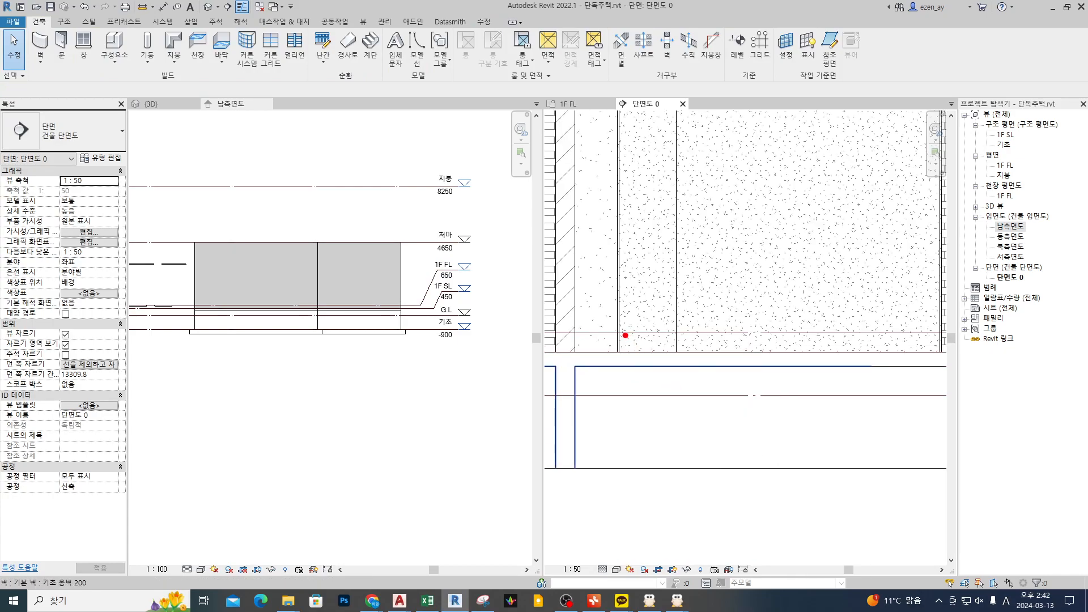
left_click_drag(622, 335, 928, 350)
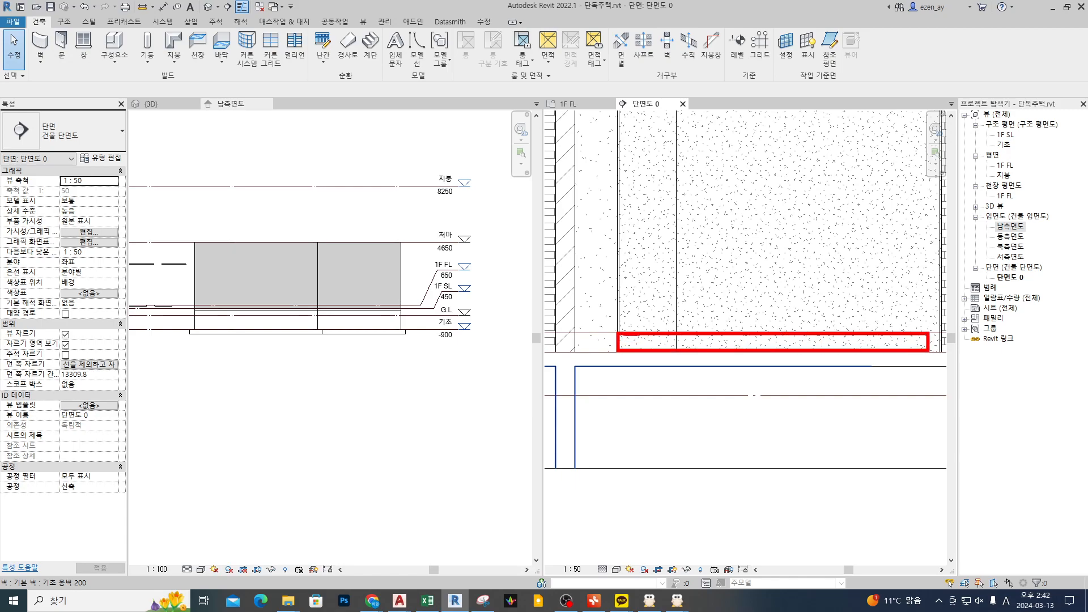
mouse_move(591, 356)
left_mouse_down()
mouse_move(580, 362)
mouse_move(686, 353)
left_mouse_up()
key("Escape")
scroll(680, 363, "down", 3)
middle_click_drag(614, 403, 632, 401)
scroll(661, 366, "up", 3)
key("ctrl+2")
left_click_drag(634, 340, 817, 346)
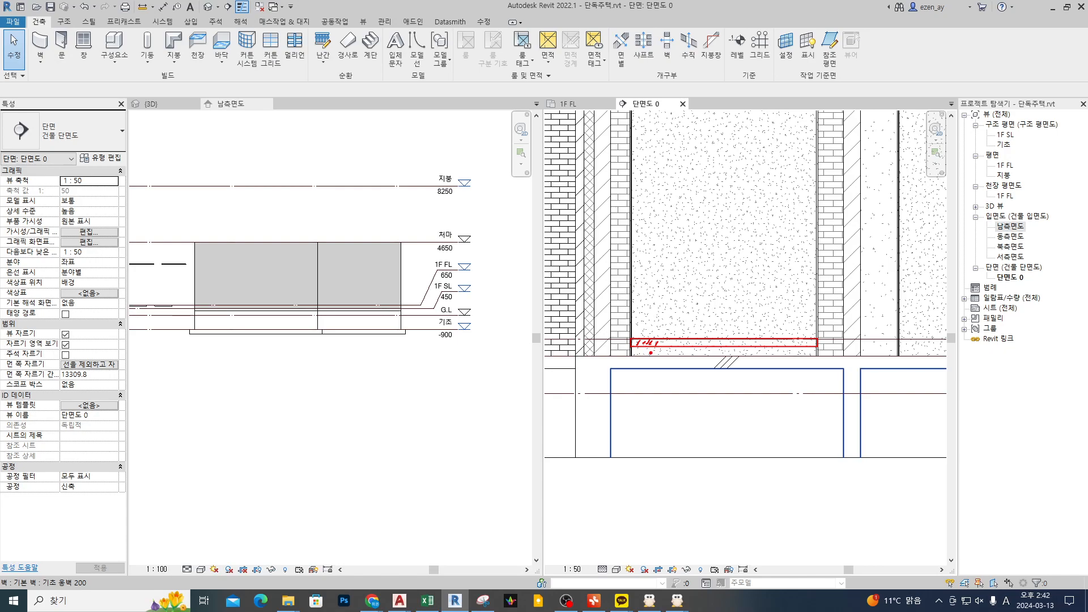
key("Escape")
Step: Return to the 1F FL floor plan and review the small rooms and the area inside the lower entrance door
left_click(579, 102)
middle_click_drag(728, 271, 766, 277)
key("ctrl+2")
mouse_move(714, 212)
left_mouse_down()
mouse_move(717, 223)
mouse_move(731, 206)
left_mouse_up()
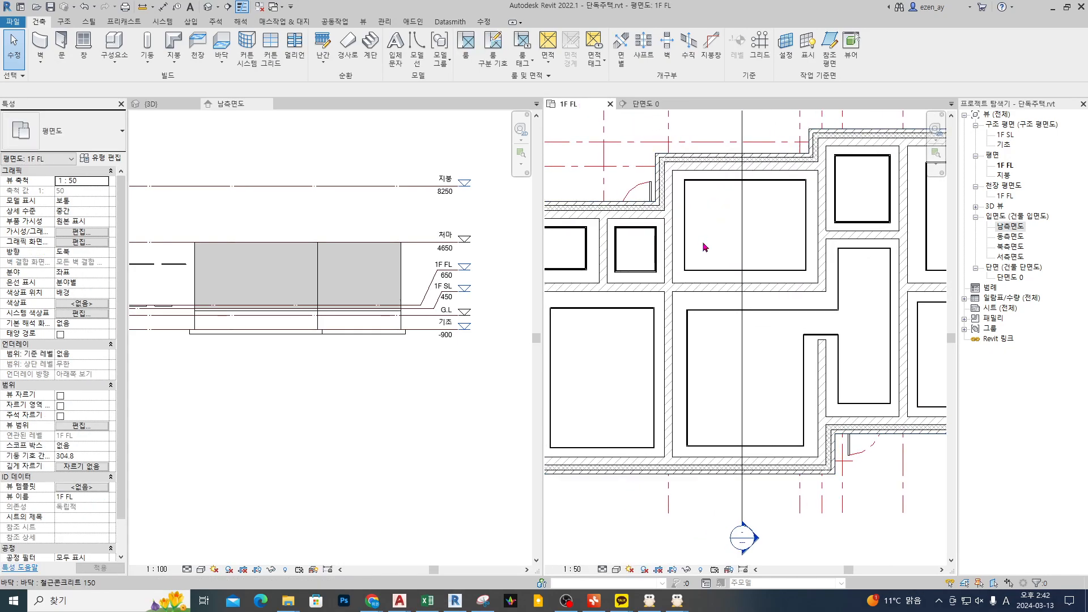
key("Escape")
middle_click_drag(684, 279, 721, 269)
left_click_drag(574, 235, 672, 238)
left_click_drag(904, 182, 908, 214)
mouse_move(868, 347)
left_mouse_down()
mouse_move(929, 344)
mouse_move(907, 405)
mouse_move(874, 349)
left_mouse_up()
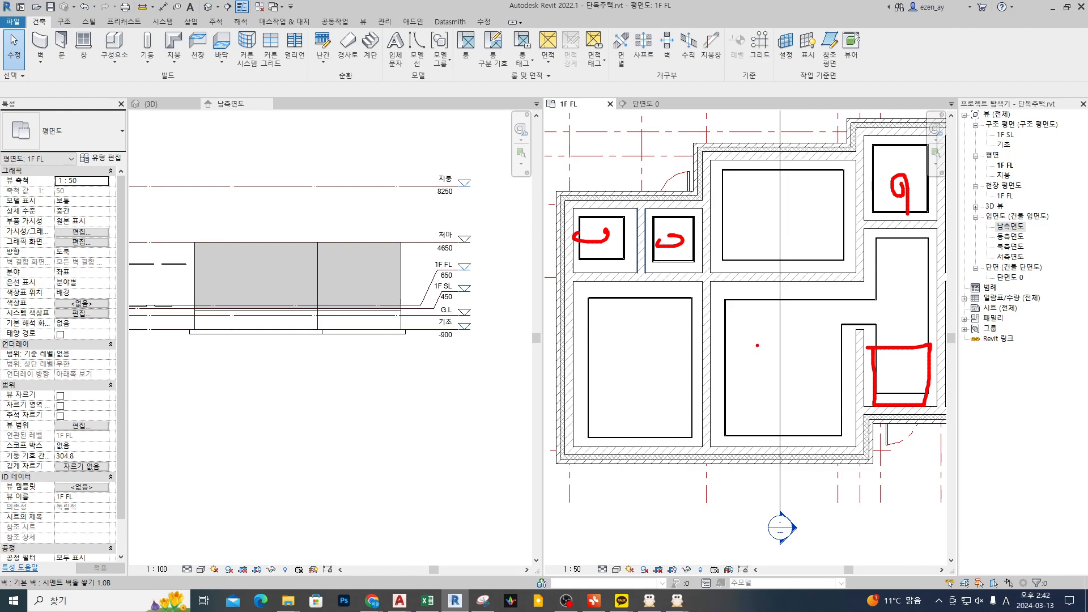
key("Escape")
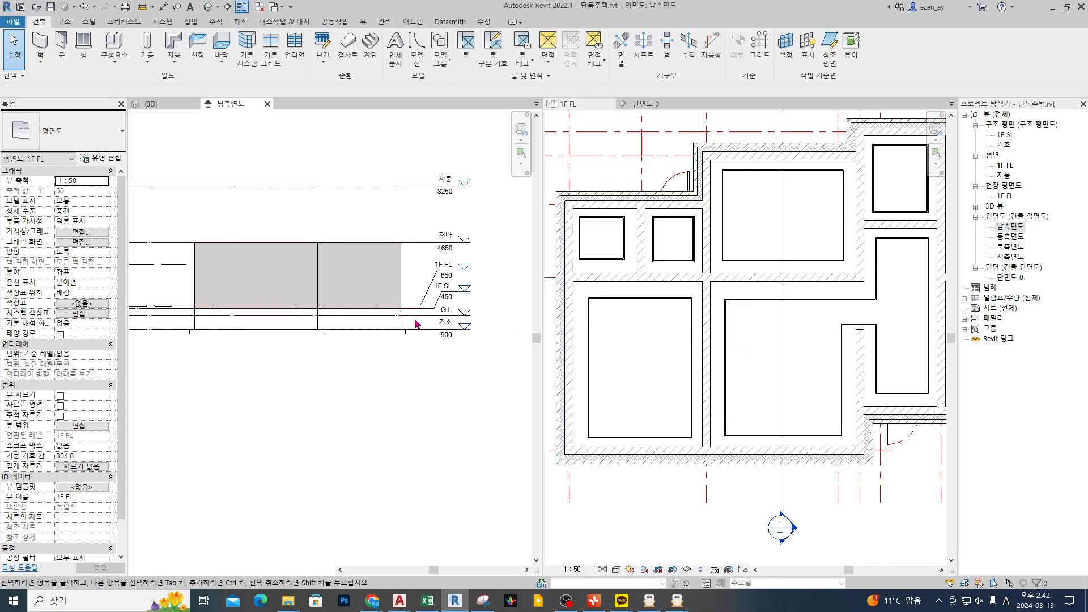
Step: Examine the 1F FL and 1F SL level lines at the base of the brick wall in the 남측면도 elevation
scroll(402, 311, "up", 2)
scroll(402, 311, "up", 2)
middle_click_drag(436, 344, 347, 363)
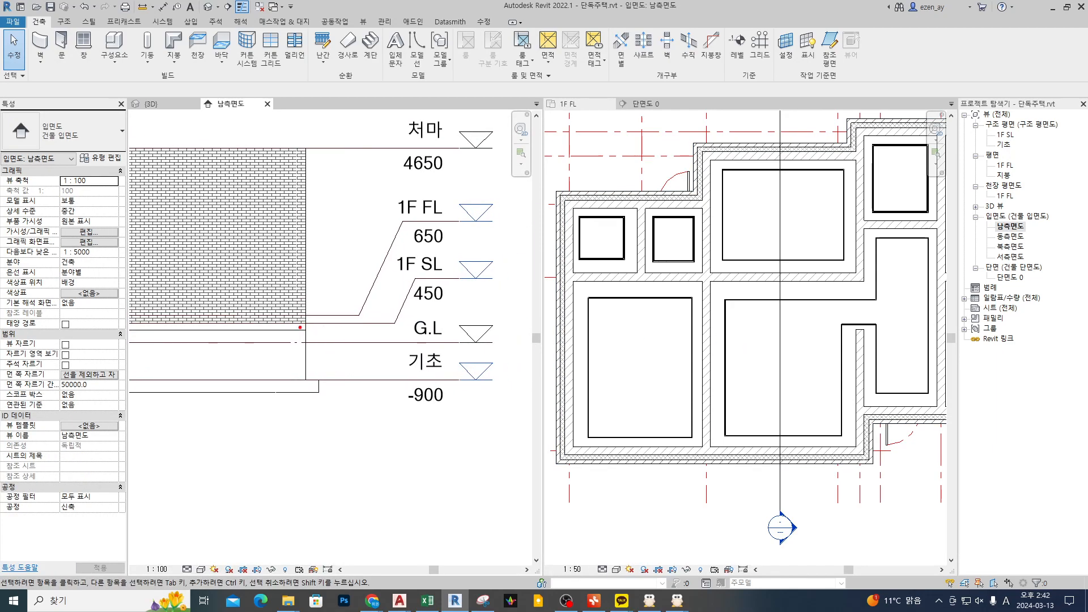
left_click_drag(296, 328, 330, 334)
mouse_move(334, 331)
left_mouse_down()
mouse_move(295, 335)
mouse_move(335, 348)
mouse_move(311, 359)
left_mouse_up()
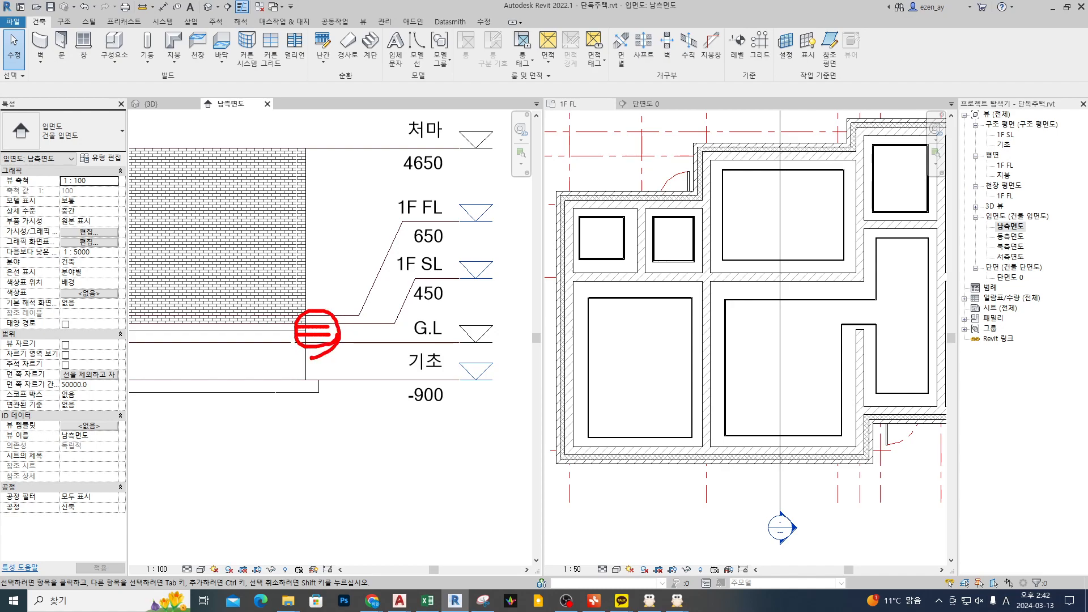
key("Escape")
key("ctrl+2")
mouse_move(148, 305)
left_mouse_down()
mouse_move(236, 303)
mouse_move(236, 334)
mouse_move(295, 335)
left_mouse_up()
left_click_drag(223, 301, 349, 300, "shift")
mouse_move(282, 329)
left_mouse_down("shift")
mouse_move(403, 330)
mouse_move(399, 314)
mouse_move(361, 301)
left_mouse_up("shift")
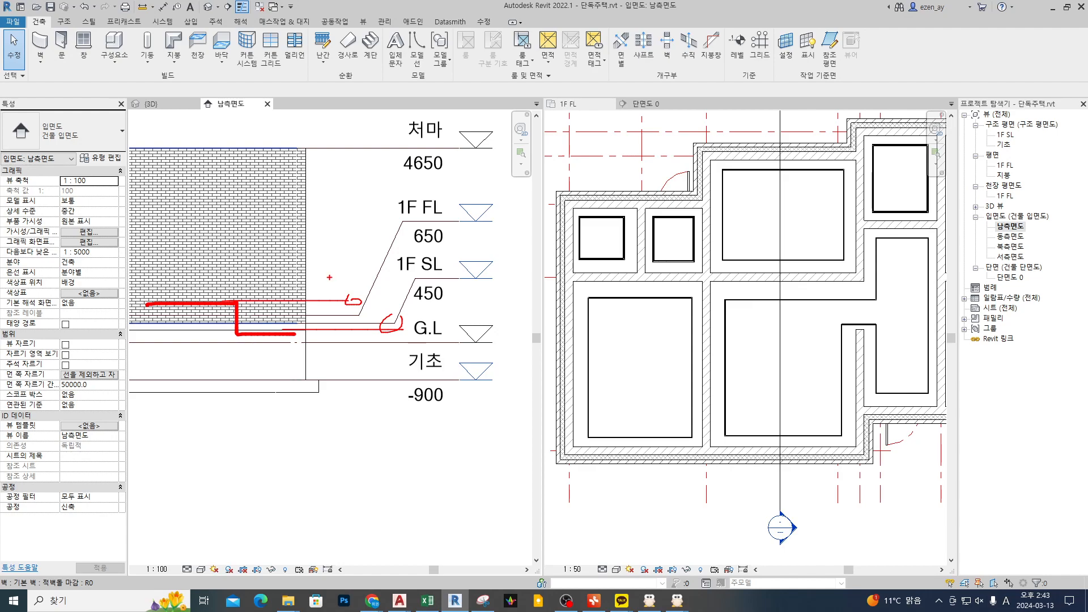
key("Escape")
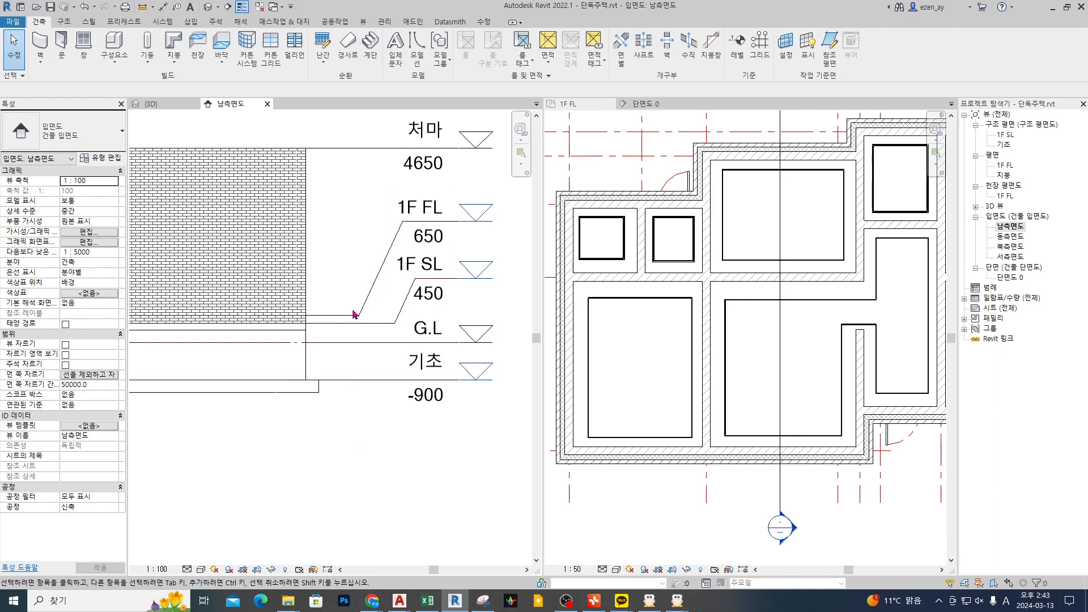
middle_click_drag(352, 315, 396, 329)
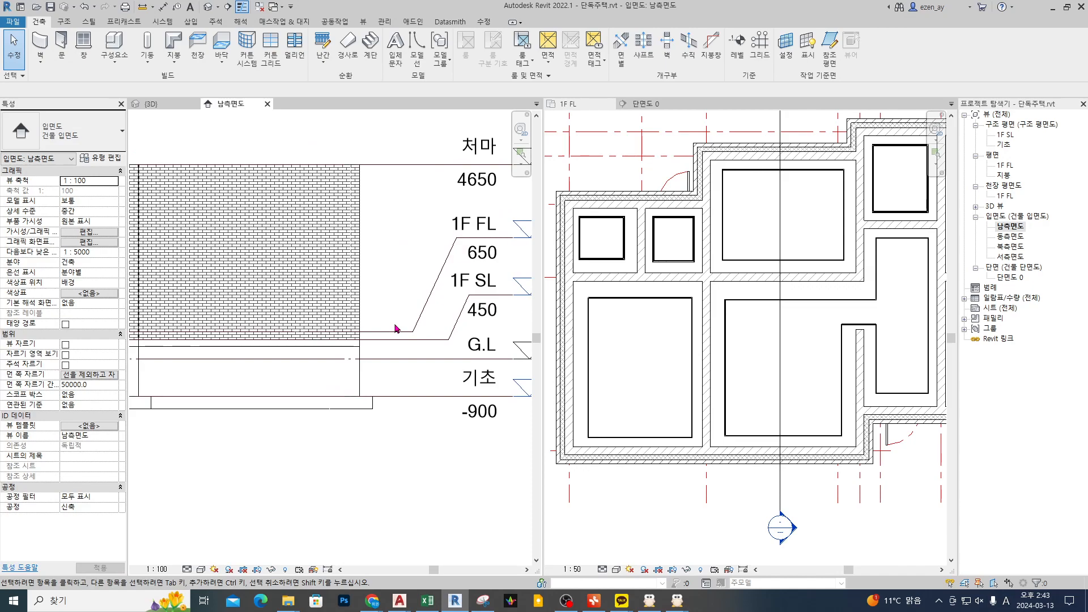
Step: Switch back to the sectioned 3D view and compare it with the room layout in the 1F FL plan
left_click(736, 335)
scroll(742, 340, "down", 2)
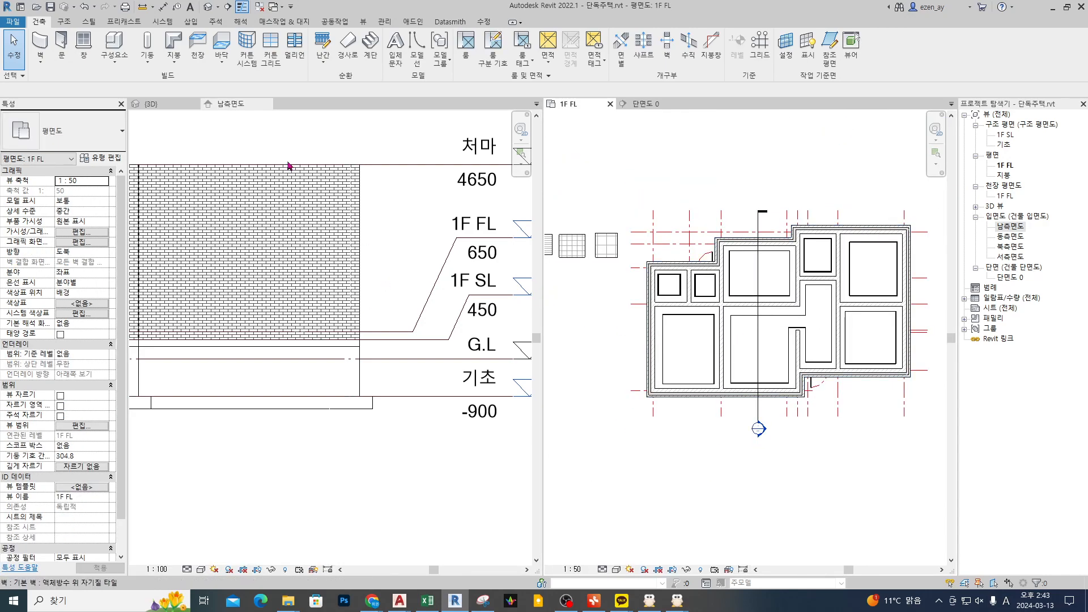
left_click(151, 104)
scroll(404, 316, "down", 5)
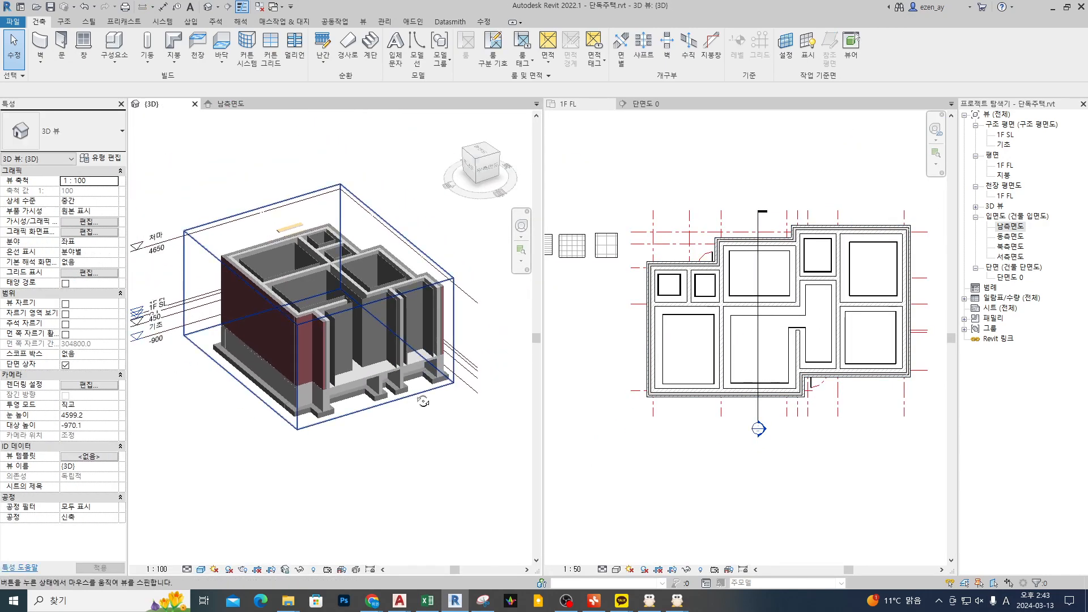
left_click(737, 339)
scroll(735, 319, "up", 3)
middle_click_drag(765, 307, 730, 309)
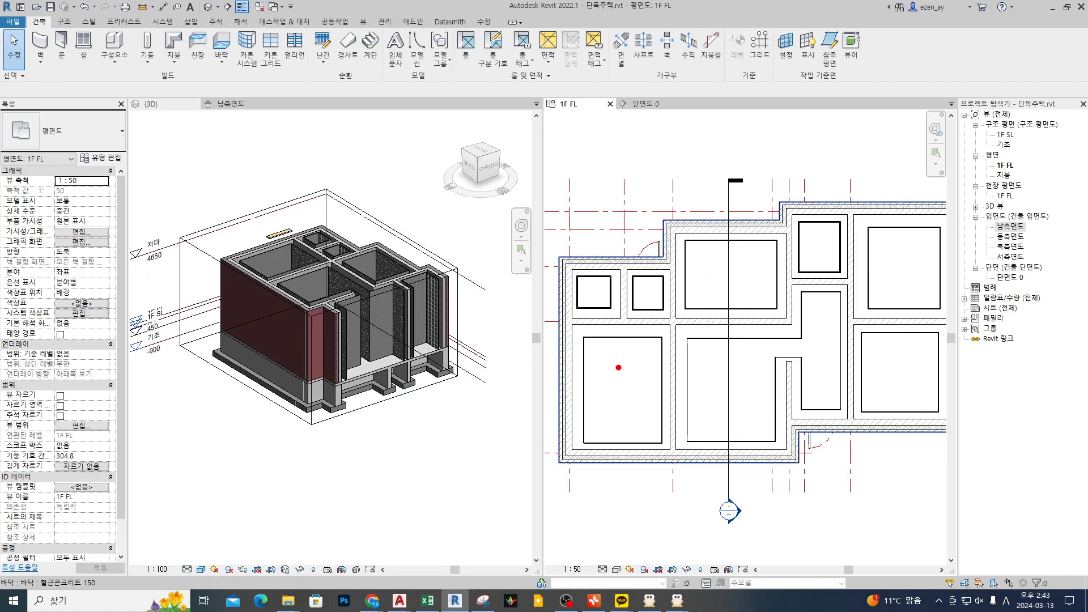
left_click_drag(620, 379, 651, 372)
left_click_drag(580, 334, 664, 445)
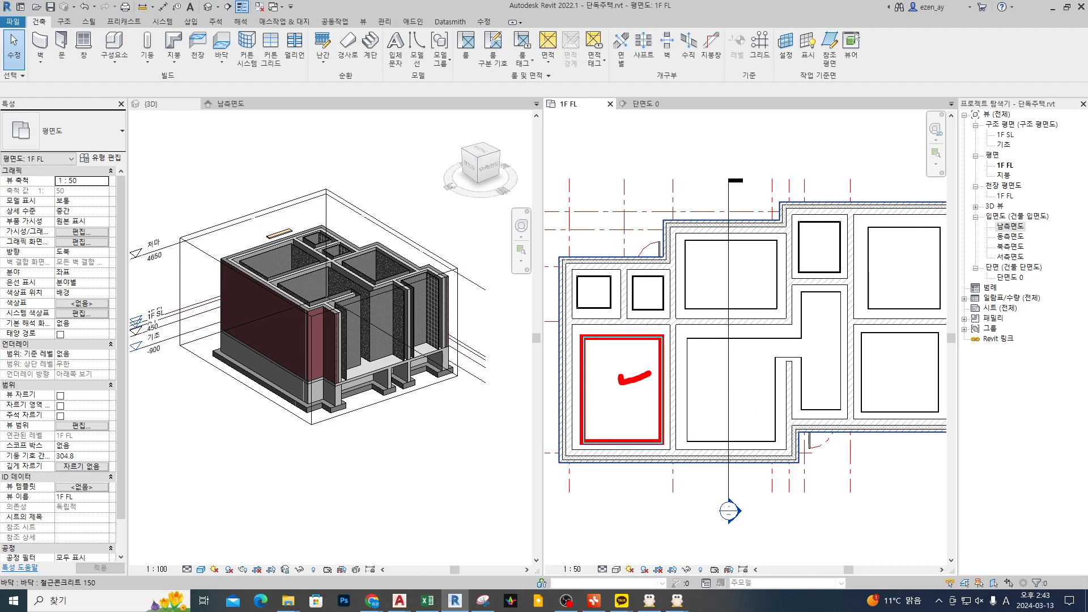
left_click_drag(679, 320, 788, 232)
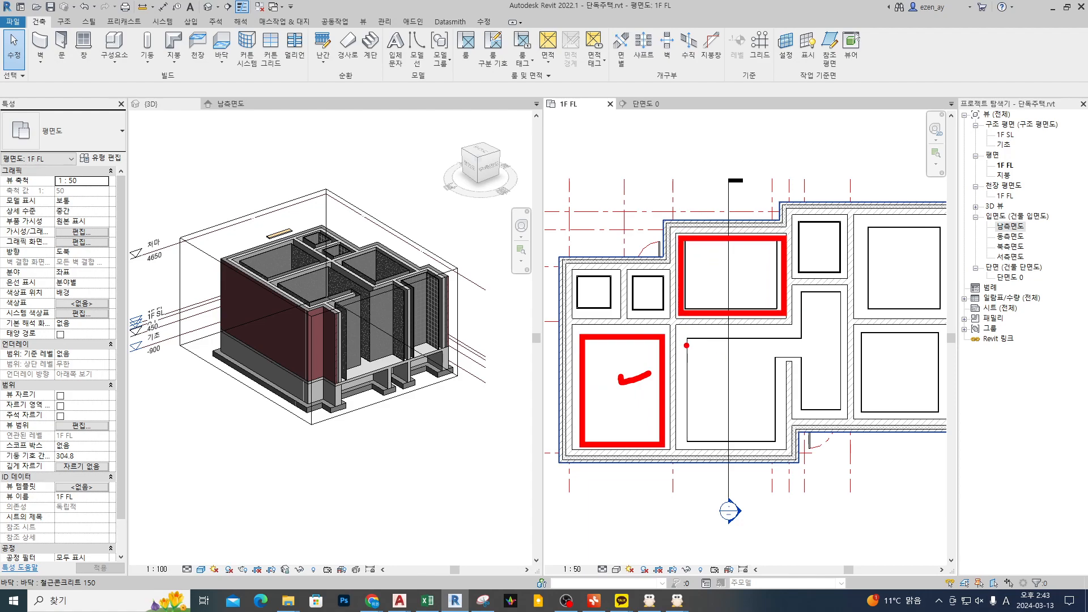
mouse_move(686, 341)
left_mouse_down()
mouse_move(687, 393)
mouse_move(742, 439)
mouse_move(768, 396)
mouse_move(767, 356)
mouse_move(839, 400)
mouse_move(799, 323)
mouse_move(688, 339)
left_mouse_up()
mouse_move(872, 265)
left_mouse_down()
mouse_move(862, 298)
mouse_move(886, 244)
left_mouse_up()
mouse_move(879, 352)
left_mouse_down()
mouse_move(855, 391)
mouse_move(879, 336)
left_mouse_up()
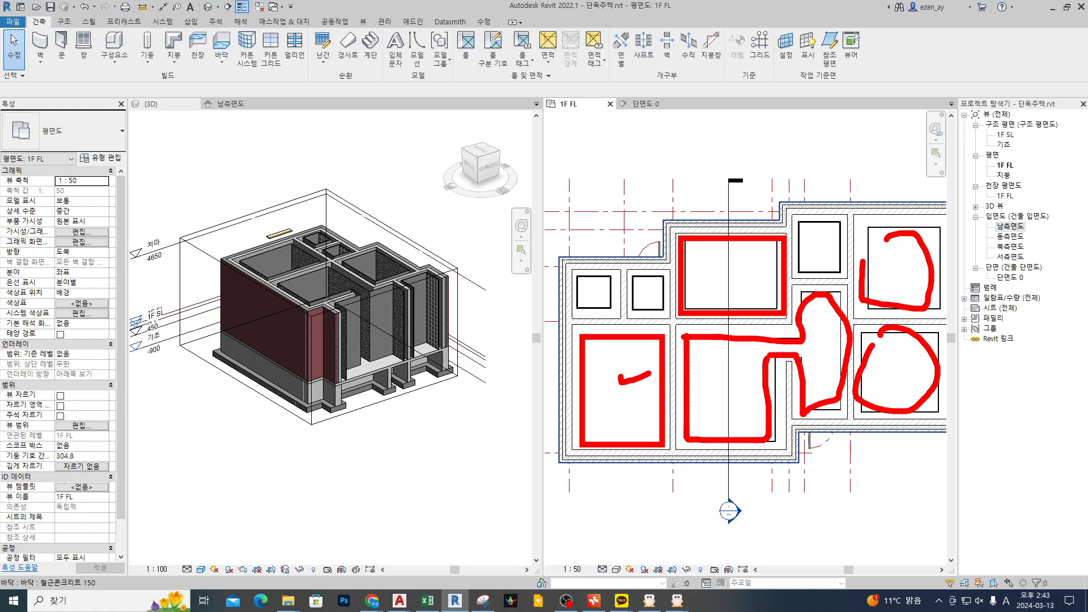
mouse_move(603, 343)
left_mouse_down()
mouse_move(621, 342)
mouse_move(590, 391)
left_mouse_up()
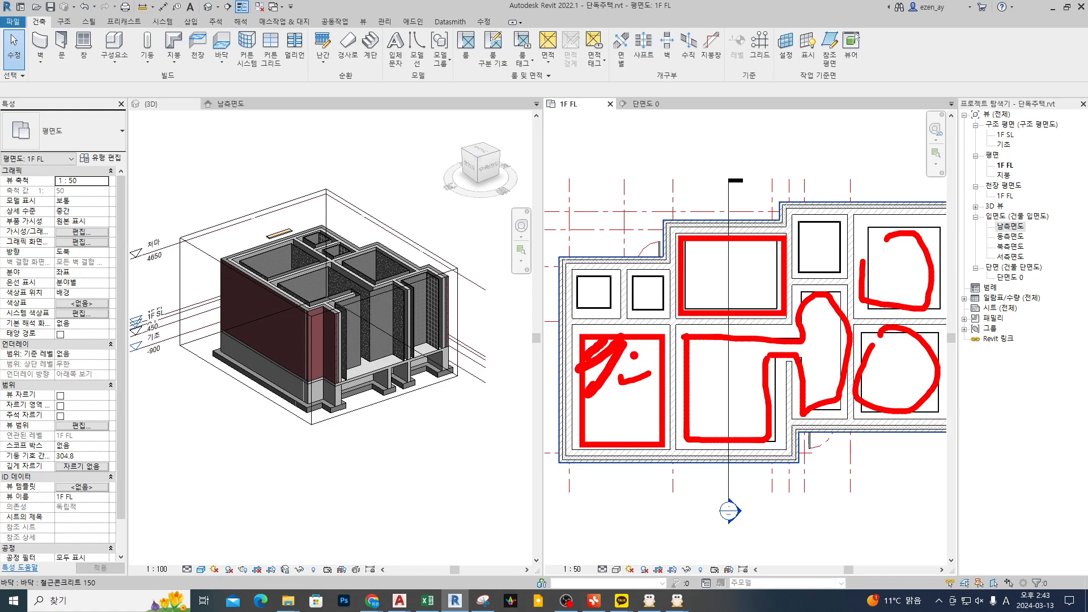
left_click_drag(647, 344, 611, 397)
left_click_drag(650, 374, 615, 405)
left_click_drag(721, 251, 699, 271)
left_click_drag(739, 254, 715, 279)
left_click(736, 279)
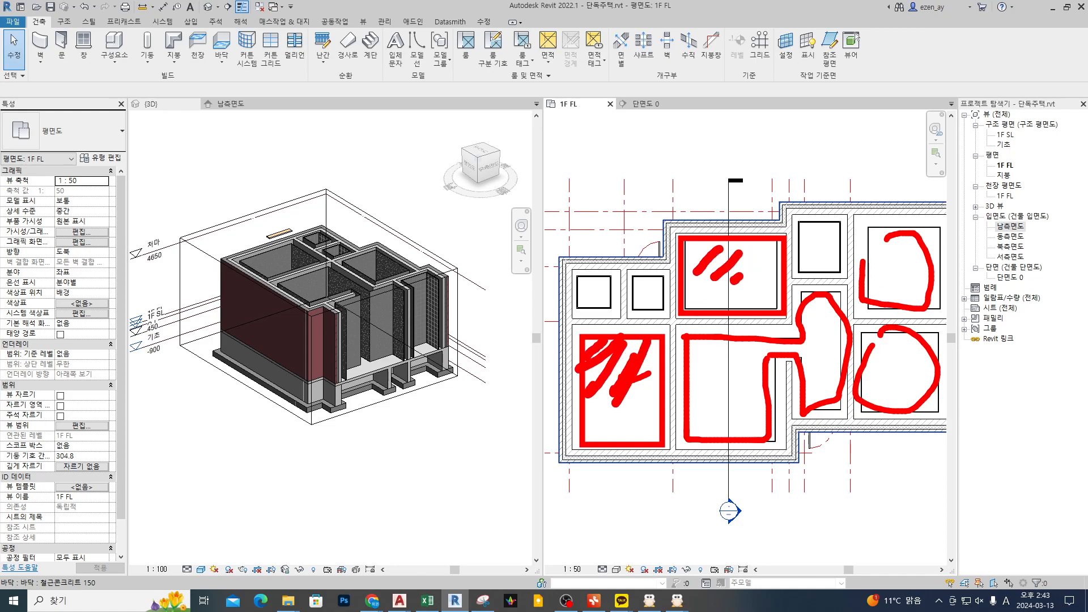
left_click_drag(720, 345, 695, 373)
left_click_drag(740, 355, 711, 403)
left_click(720, 414)
mouse_move(807, 473)
left_mouse_down()
mouse_move(725, 401)
mouse_move(657, 405)
left_mouse_up()
mouse_move(889, 349)
left_mouse_down()
mouse_move(904, 388)
mouse_move(933, 355)
left_mouse_up()
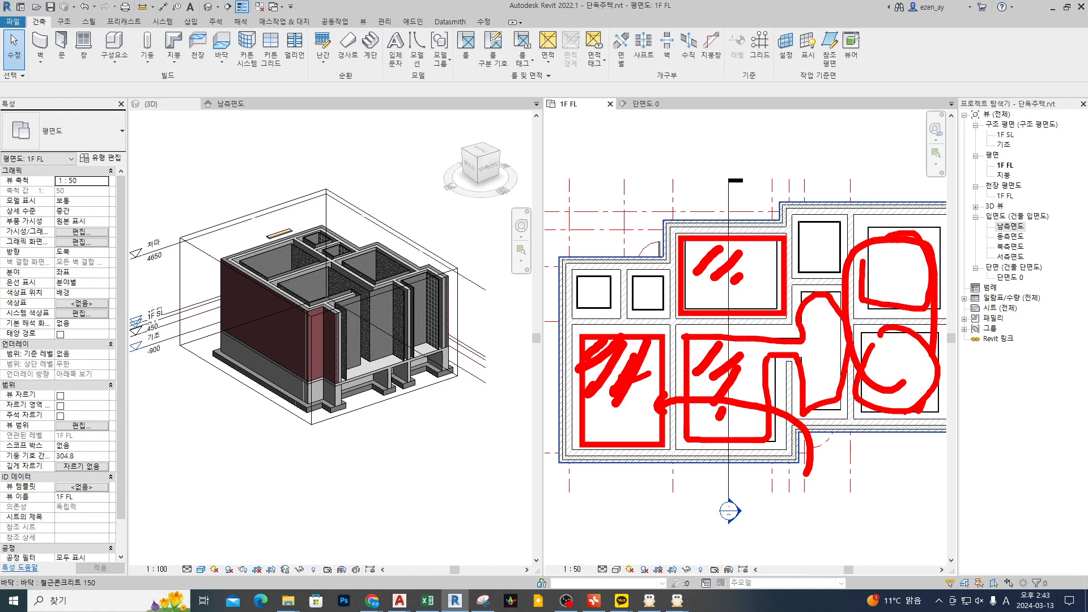
key("Escape")
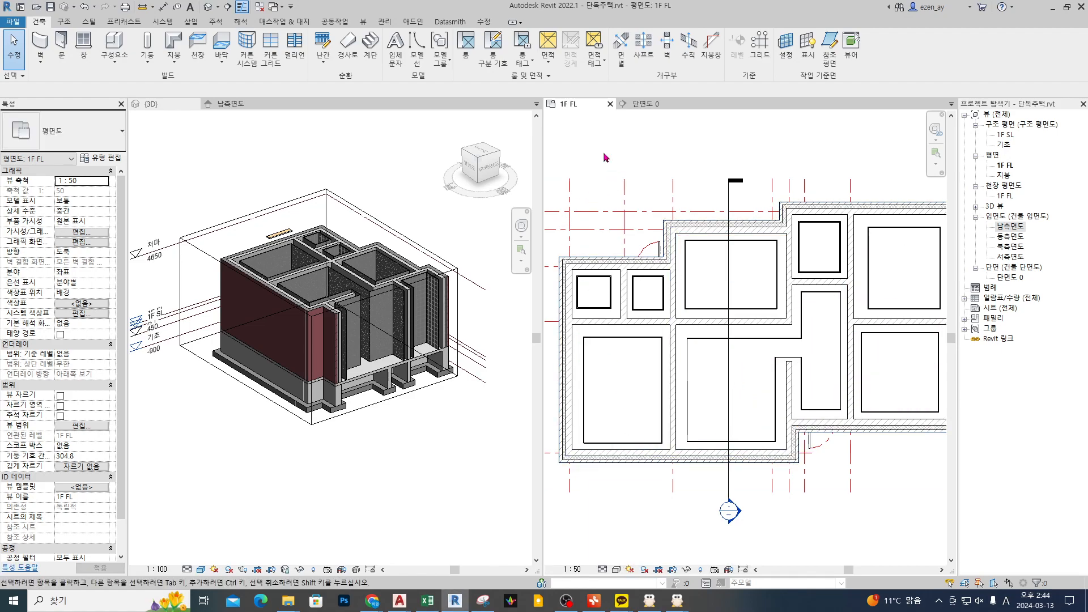
Step: Create one architectural 철근콘크리트 150 floor on 1F FL from three separate rectangular boundaries above the house plan
left_click(222, 57)
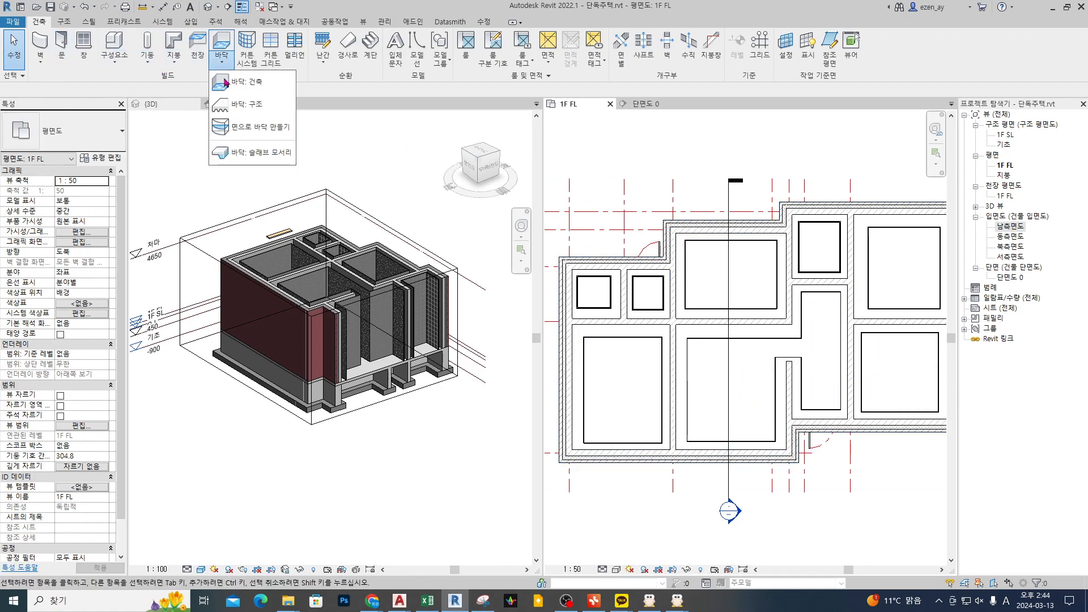
left_click(278, 85)
mouse_move(563, 256)
left_mouse_down()
mouse_move(610, 257)
mouse_move(870, 189)
mouse_move(678, 456)
left_mouse_up()
key("Escape")
left_click(537, 38)
middle_click_drag(697, 289, 707, 346)
left_click(586, 150)
left_click(659, 207)
left_click(716, 150)
left_click(755, 208)
left_click(818, 149)
left_click(871, 222)
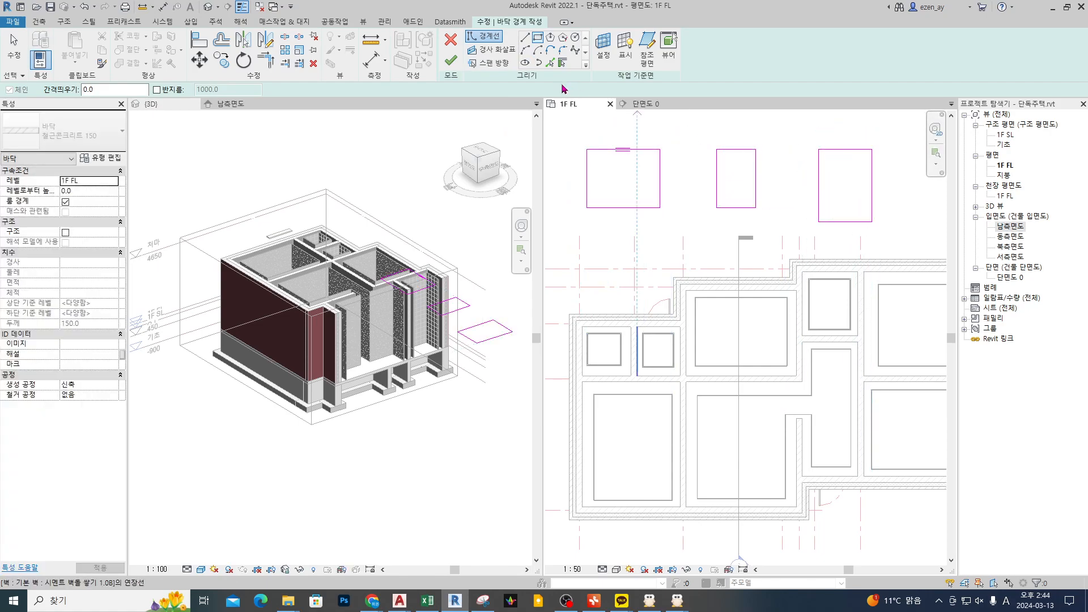
key("Escape")
left_click(450, 60)
scroll(830, 314, "down", 1)
middle_click_drag(831, 314, 843, 398)
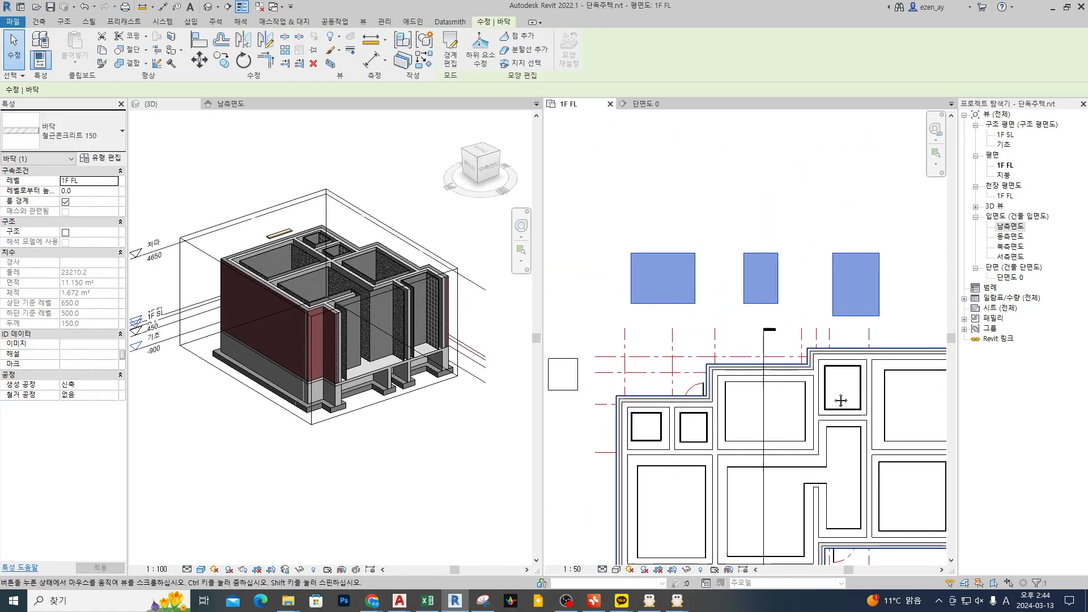
Step: Select the three-part floor above the plan and examine its shared perimeter, area, volume and thickness properties
left_click(810, 280)
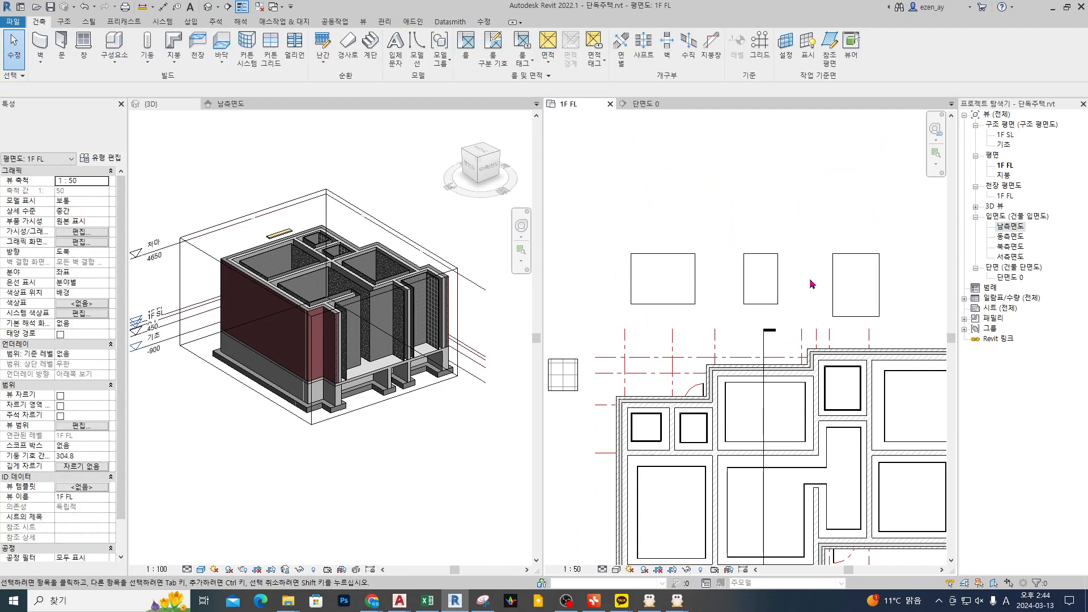
left_click(766, 292)
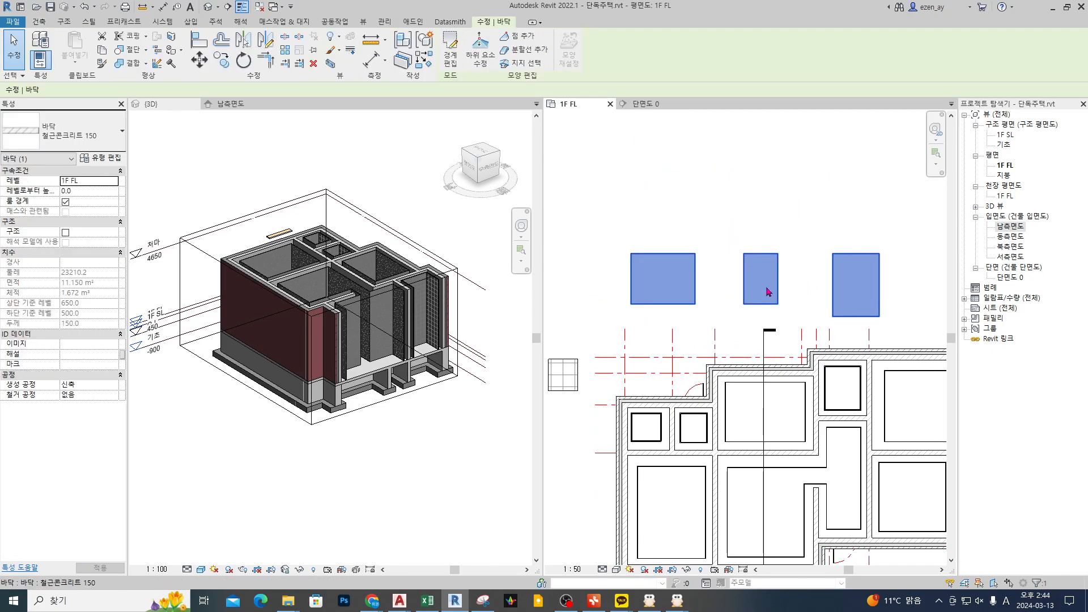
left_click(661, 270)
left_click(668, 253)
mouse_move(661, 287)
left_mouse_down()
mouse_move(672, 272)
mouse_move(654, 289)
mouse_move(439, 231)
mouse_move(109, 301)
left_mouse_up()
mouse_move(2, 327)
left_mouse_down()
mouse_move(113, 331)
mouse_move(118, 264)
mouse_move(3, 265)
left_mouse_up()
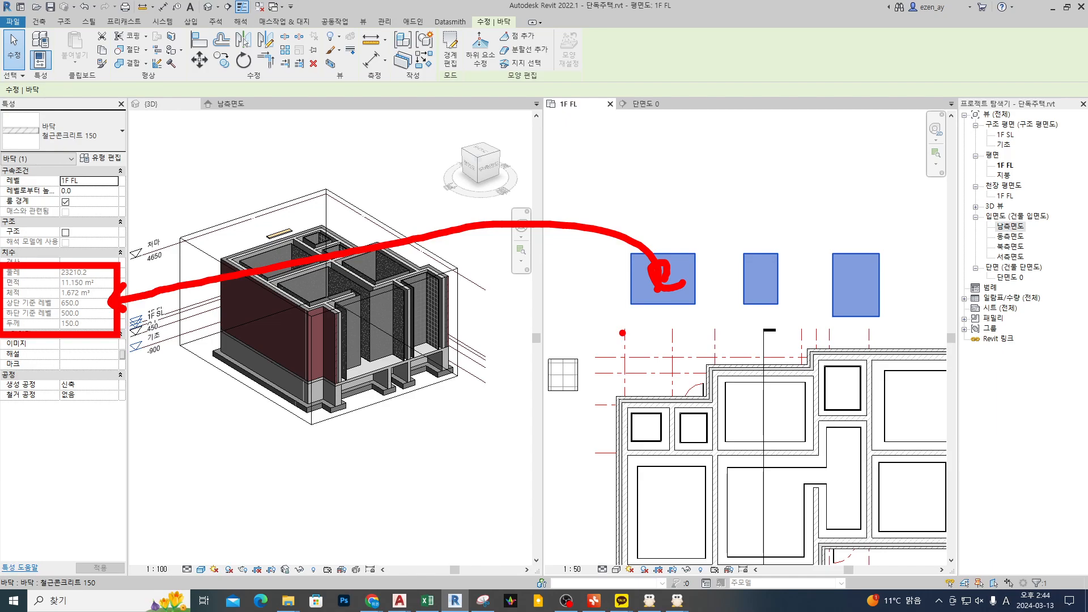
Step: Delete the three-part floor above the house plan
key("Escape")
key("Escape")
left_click(677, 290)
key("Delete")
middle_click_drag(727, 436, 708, 278)
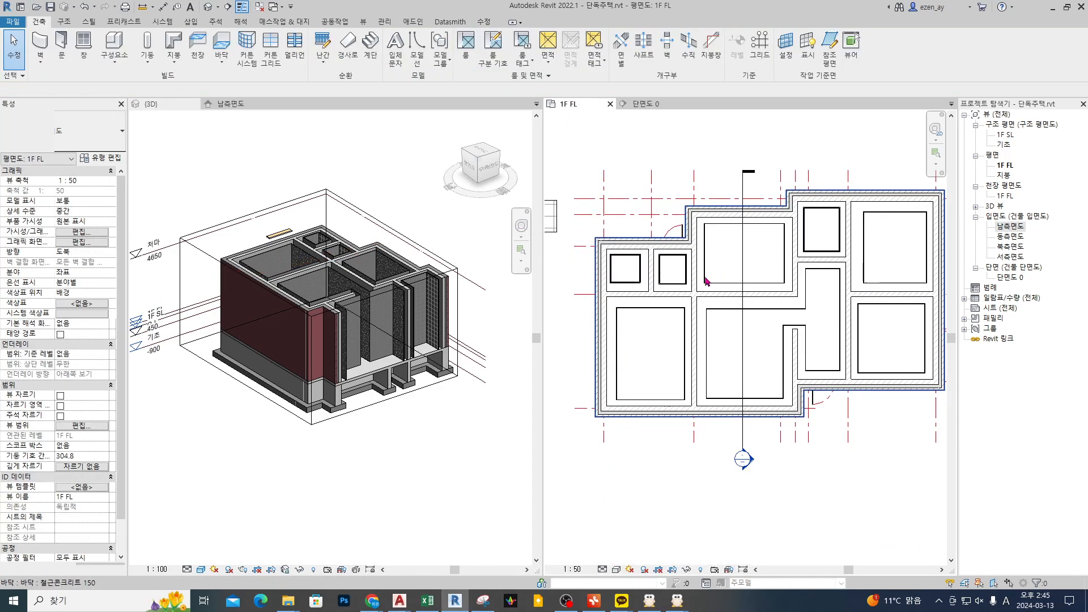
scroll(646, 258, "up", 2)
key("ctrl+2")
left_click_drag(604, 253, 644, 289, "ctrl")
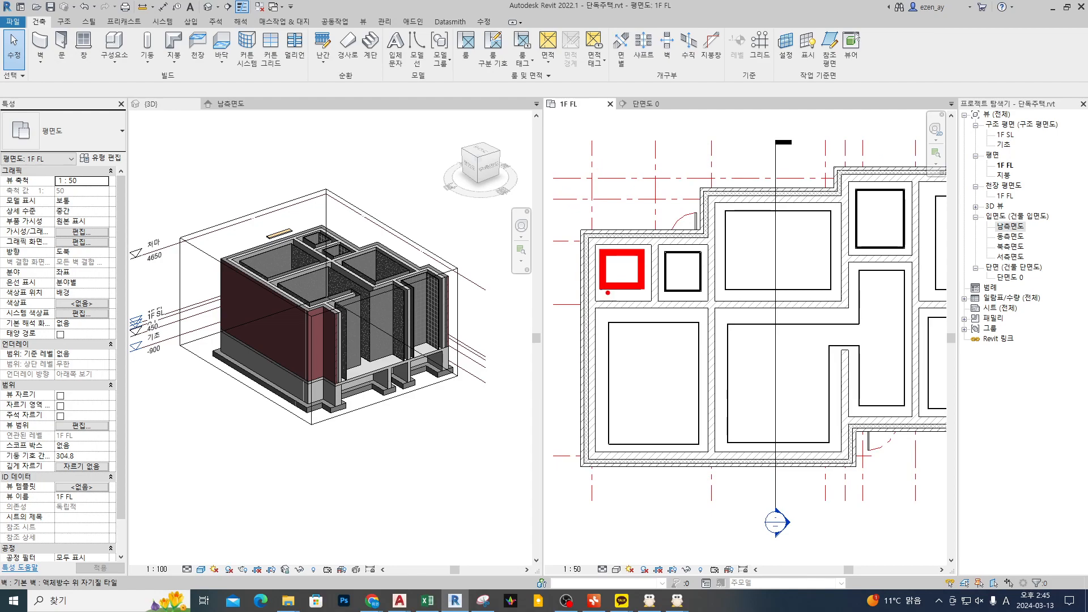
left_click_drag(612, 248, 628, 248)
left_click_drag(660, 245, 708, 301, "ctrl")
mouse_move(668, 150)
left_mouse_down()
mouse_move(672, 164)
mouse_move(691, 145)
left_mouse_up()
left_click_drag(723, 208, 828, 291, "ctrl")
mouse_move(757, 150)
left_mouse_down()
mouse_move(761, 161)
mouse_move(784, 146)
left_mouse_up()
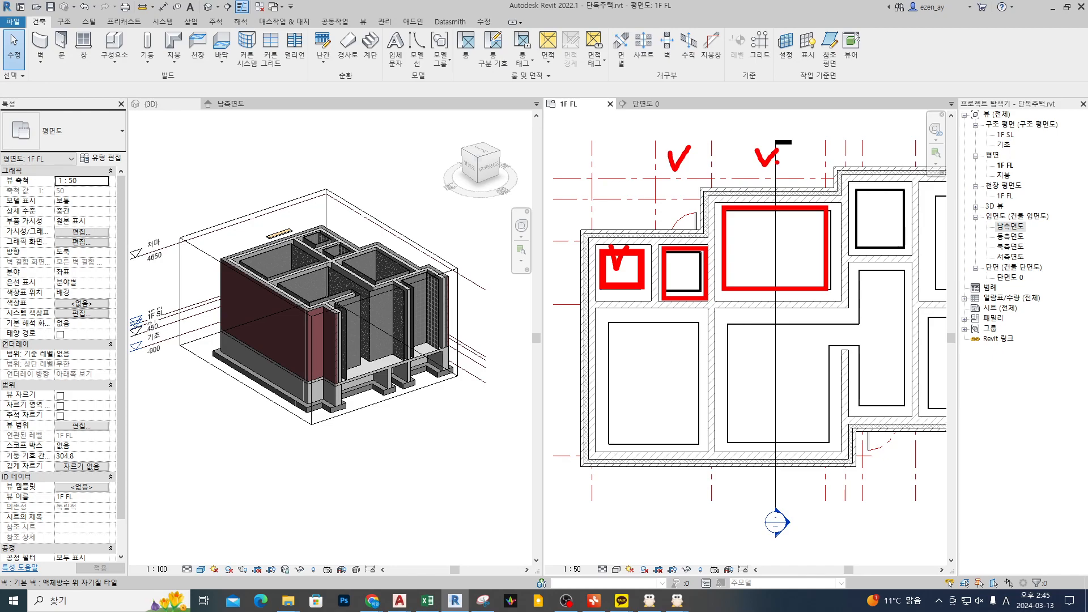
key("e")
key("Escape")
scroll(779, 244, "down", 4)
middle_click_drag(687, 269, 576, 305)
scroll(677, 279, "up", 3)
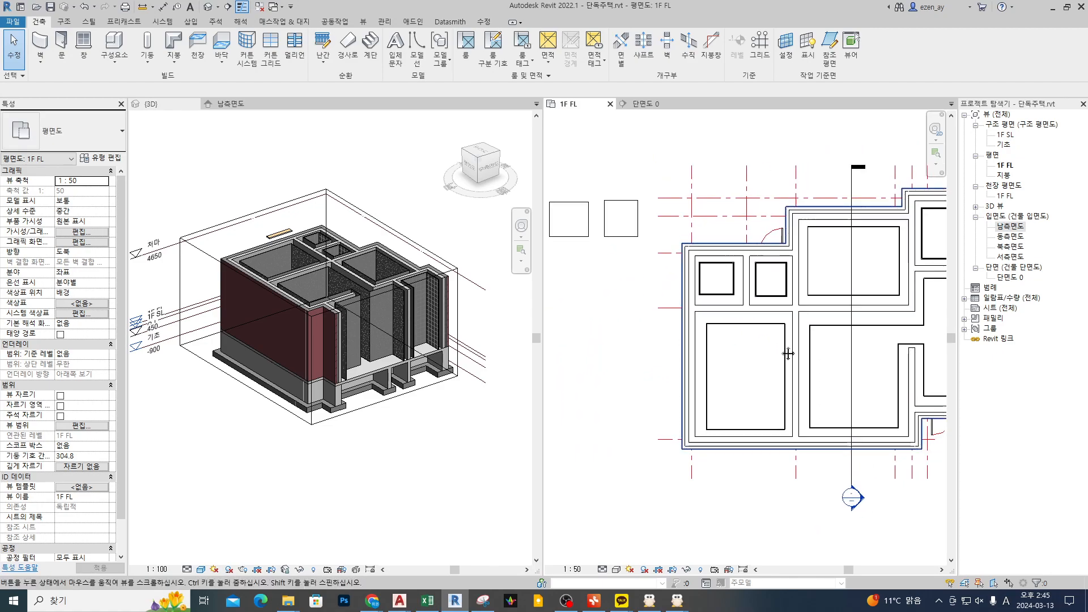
left_click_drag(659, 339, 688, 354)
left_click_drag(753, 344, 768, 344)
mouse_move(765, 226)
left_mouse_down()
mouse_move(767, 237)
mouse_move(798, 221)
left_mouse_up()
left_click_drag(850, 211, 866, 225)
left_click_drag(928, 238, 928, 249)
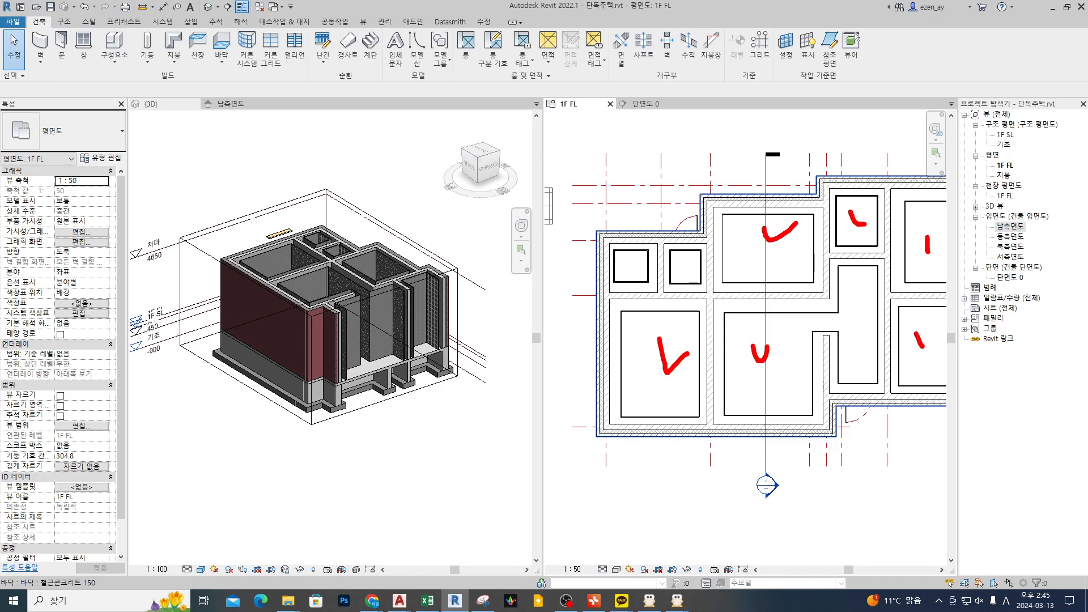
key("Escape")
Step: Select the 온수온돌시스템 위 목재마루 sample floor beside the house plan and open its type properties
middle_click_drag(550, 230, 704, 271)
scroll(675, 281, "up", 2)
middle_click_drag(615, 243, 794, 253)
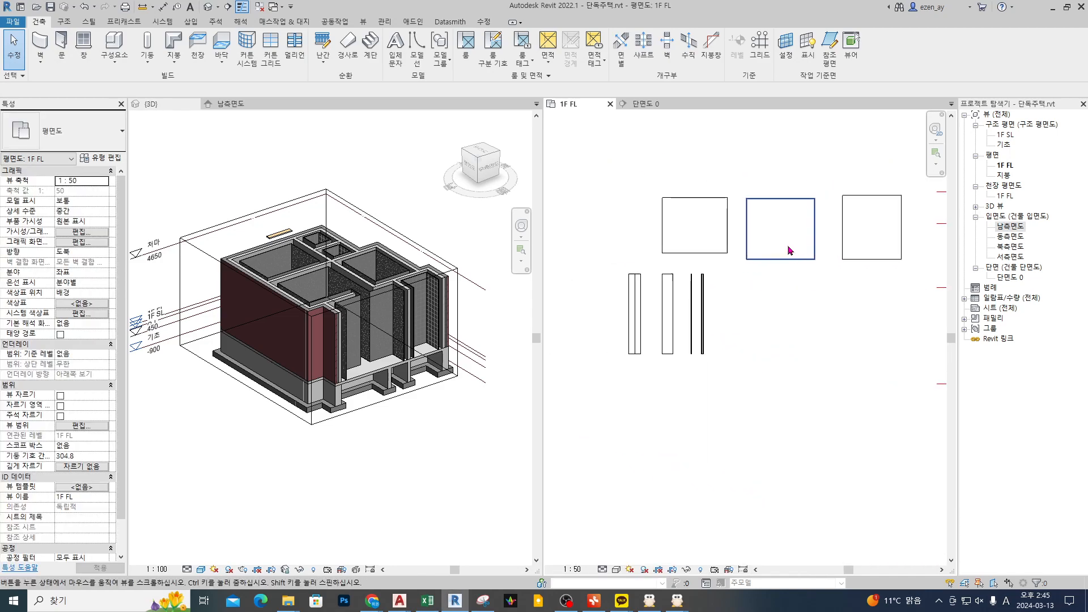
left_click(706, 219)
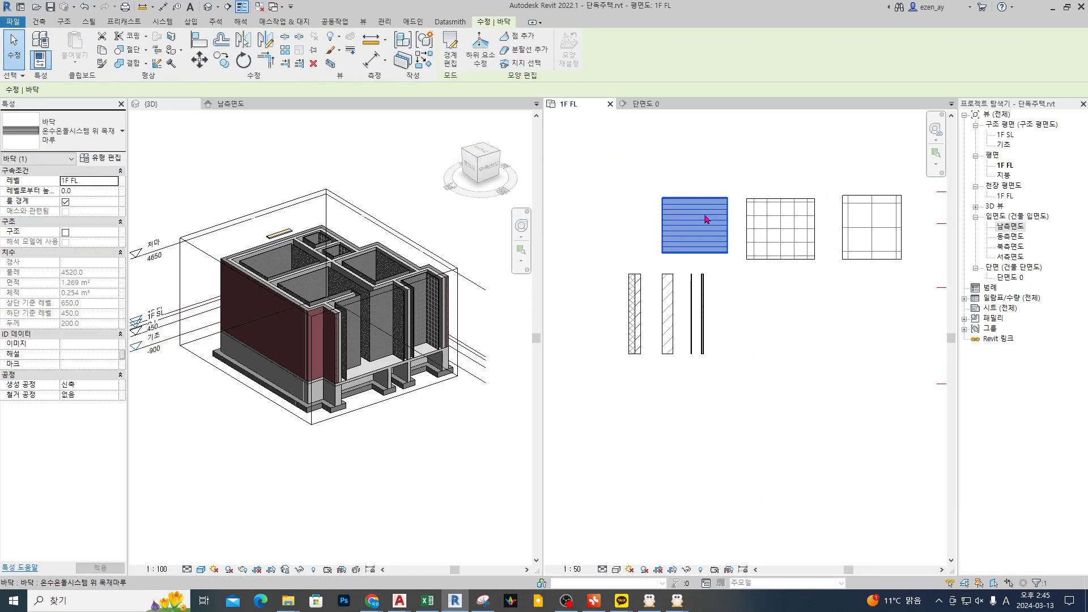
left_click_drag(699, 191, 686, 206)
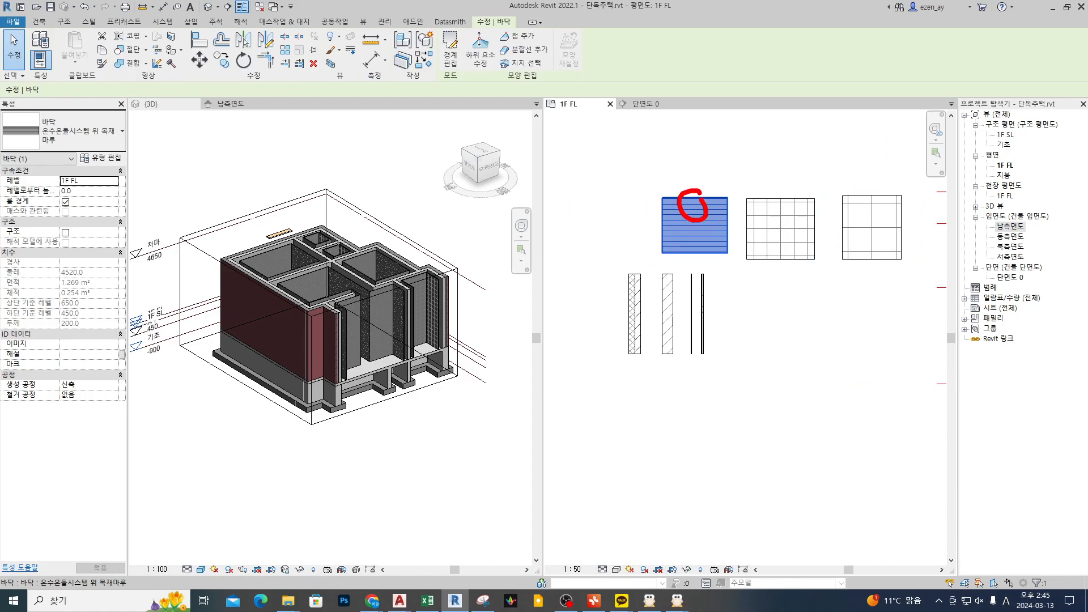
key("Escape")
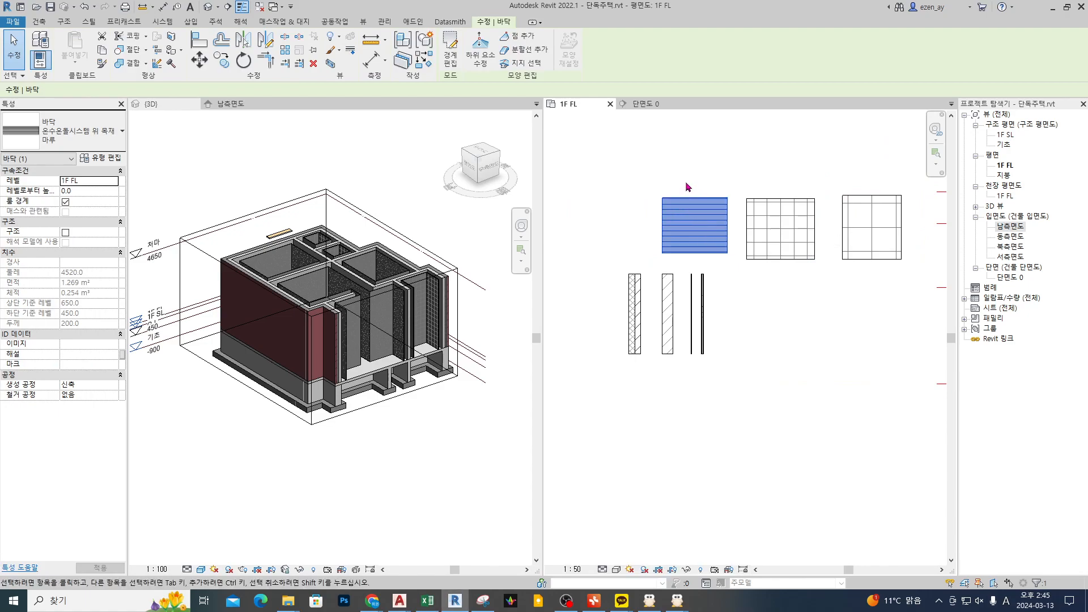
left_click(104, 161)
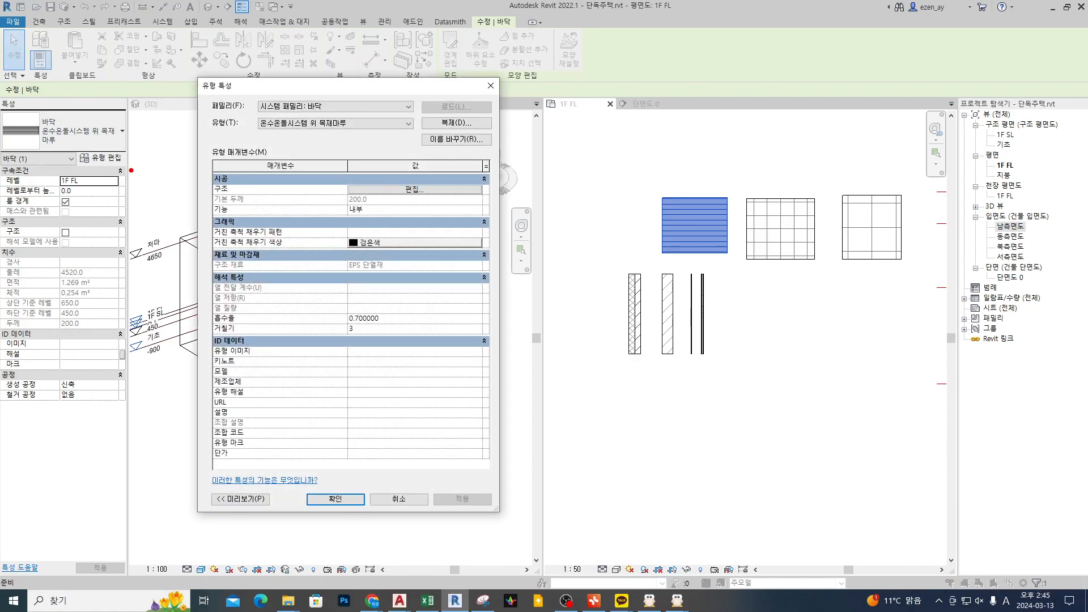
Step: Check the sample floor's type name and default thickness, and close the type properties without changes
left_click_drag(125, 161, 128, 148)
left_click_drag(330, 191, 386, 210)
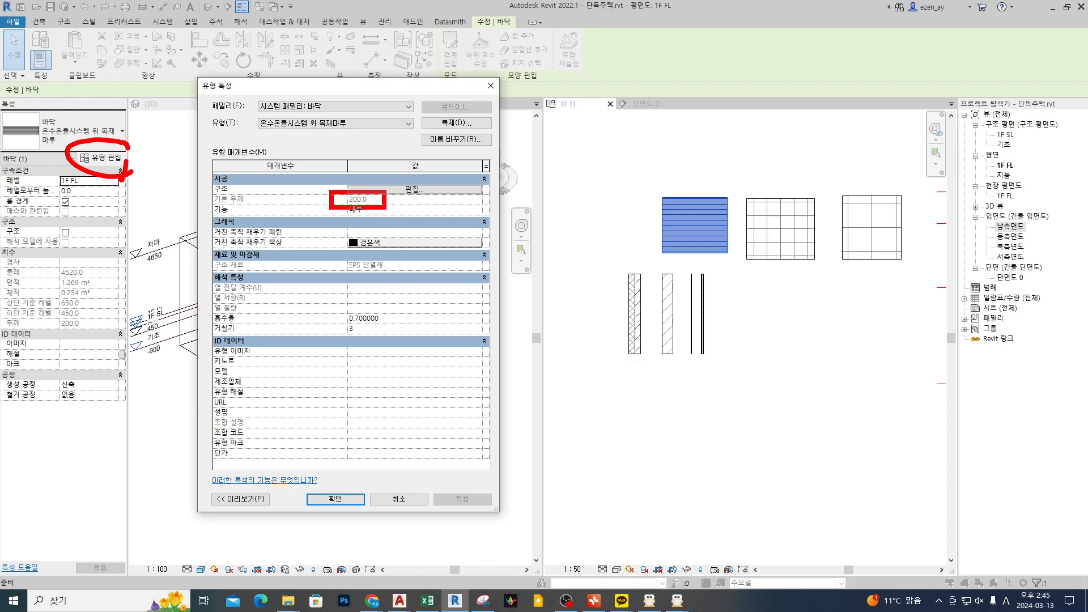
key("Escape")
key("ctrl+1")
left_click(16, 121)
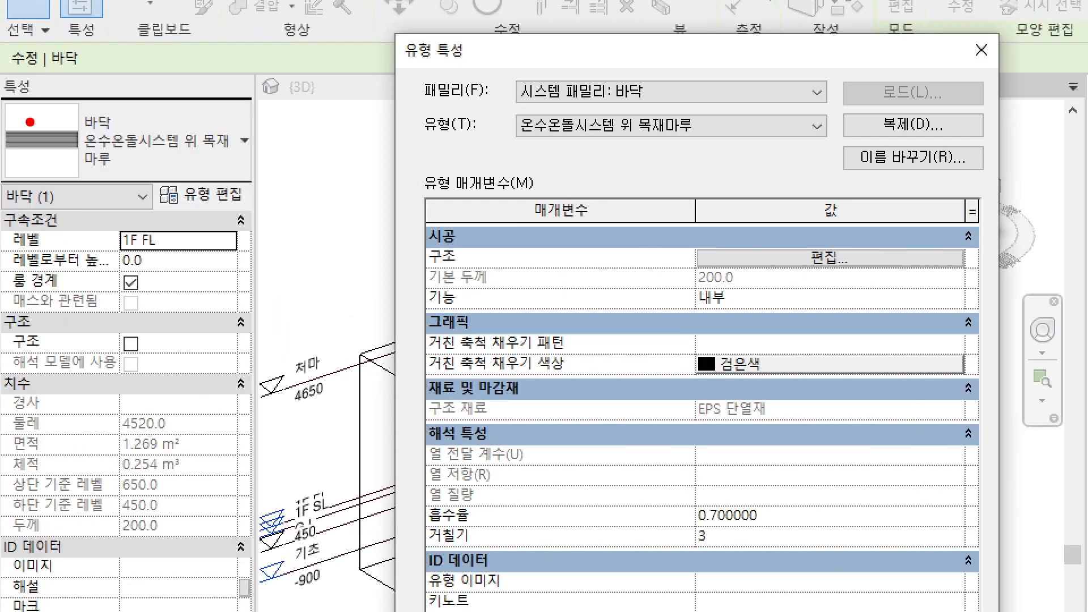
left_click_drag(77, 183, 286, 110, "ctrl")
mouse_move(139, 160)
left_mouse_down()
mouse_move(123, 164)
mouse_move(182, 158)
mouse_move(177, 169)
mouse_move(127, 171)
mouse_move(184, 170)
left_mouse_up()
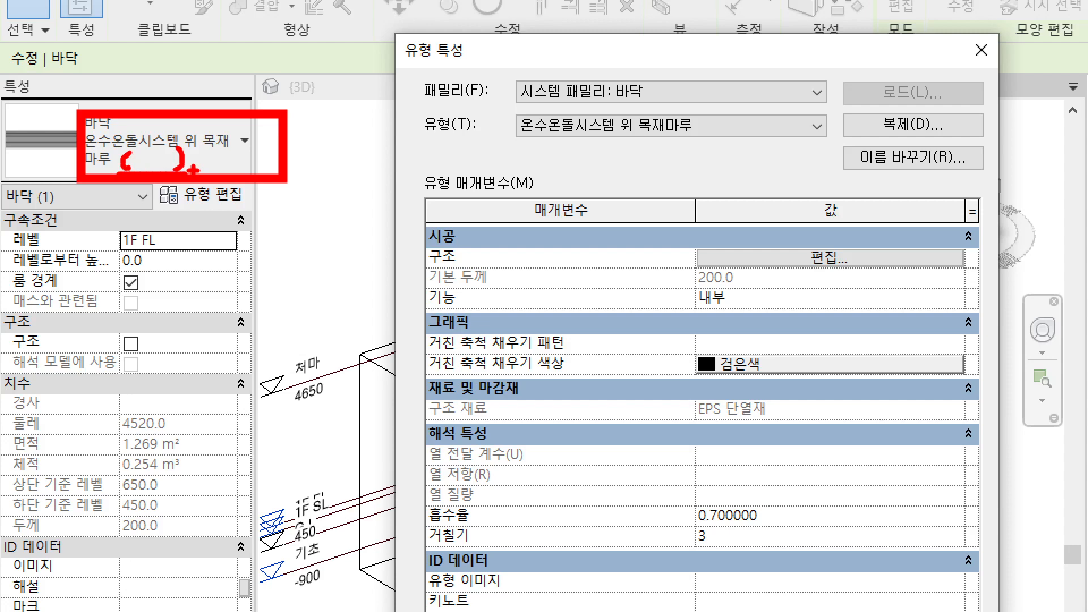
key("Escape")
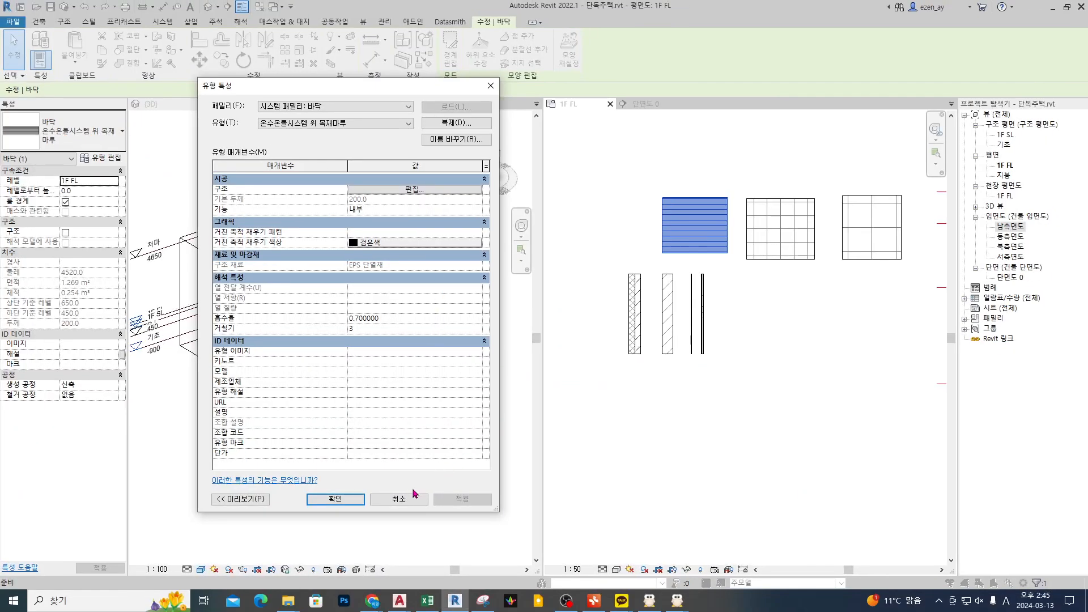
key("ctrl+1")
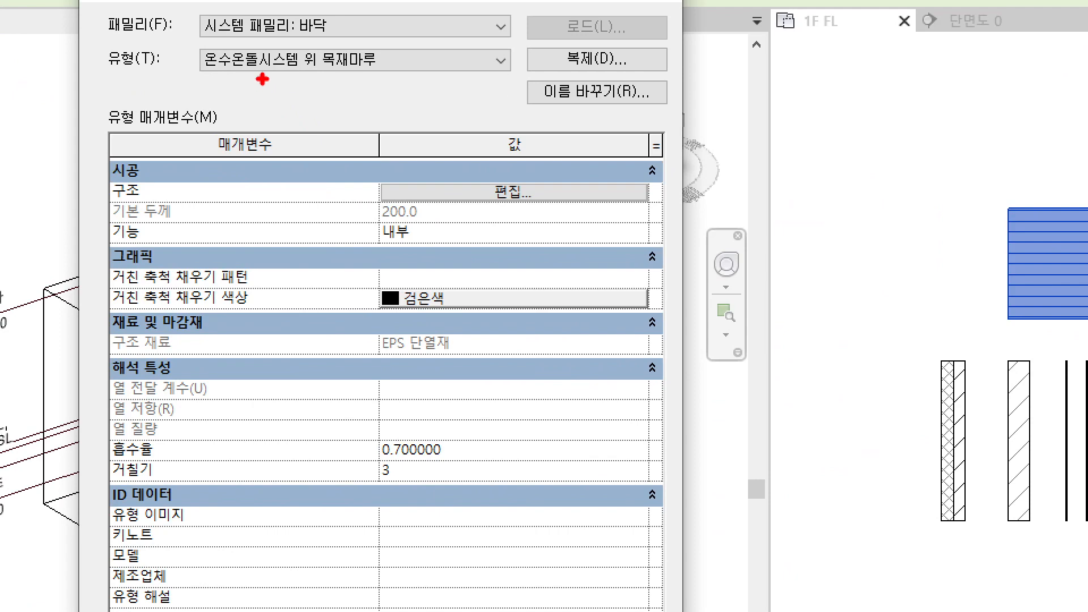
left_click_drag(301, 132, 372, 131)
left_click_drag(362, 197, 465, 237, "ctrl")
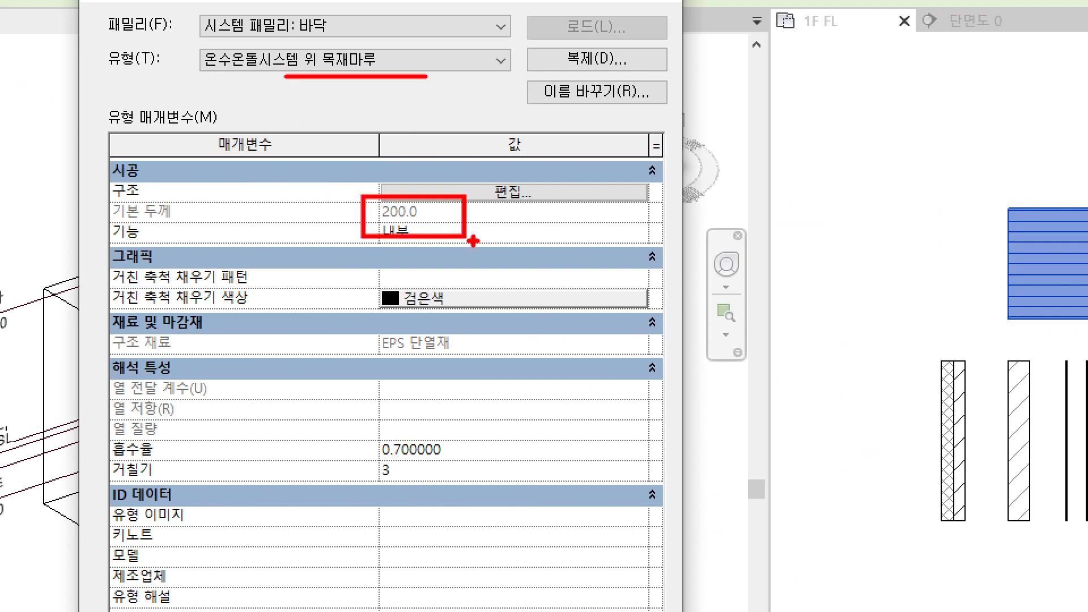
key("Escape")
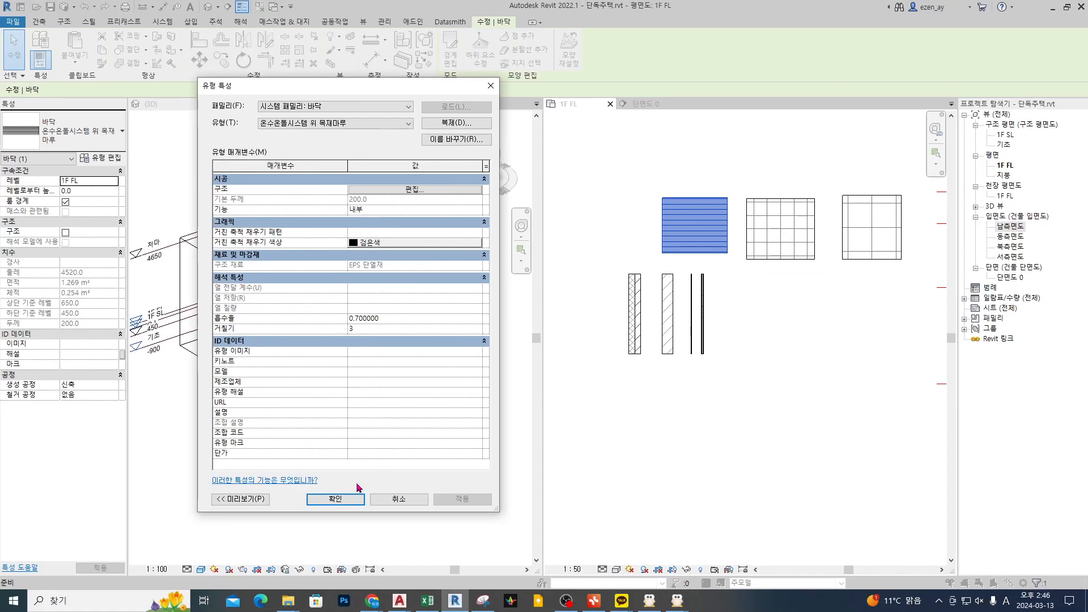
left_click(343, 498)
Step: Start a new floor similar to the selected 온수온돌시스템 위 목재마루 sample, for the house plan's 1F FL level
scroll(716, 252, "down", 5)
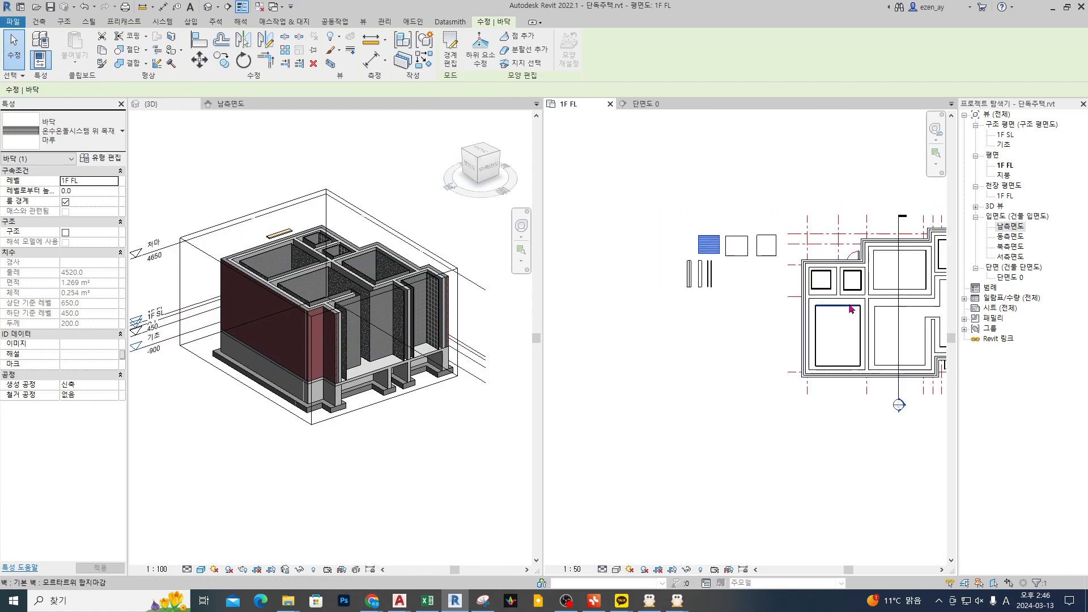
middle_click_drag(849, 306, 779, 300)
key("c")
key("s")
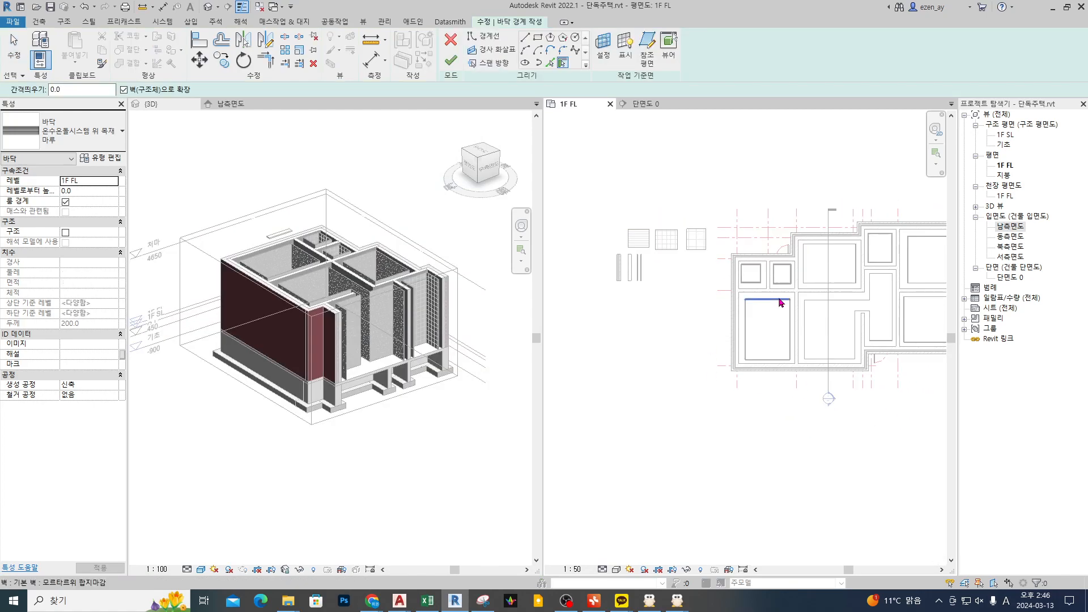
key("ctrl+1")
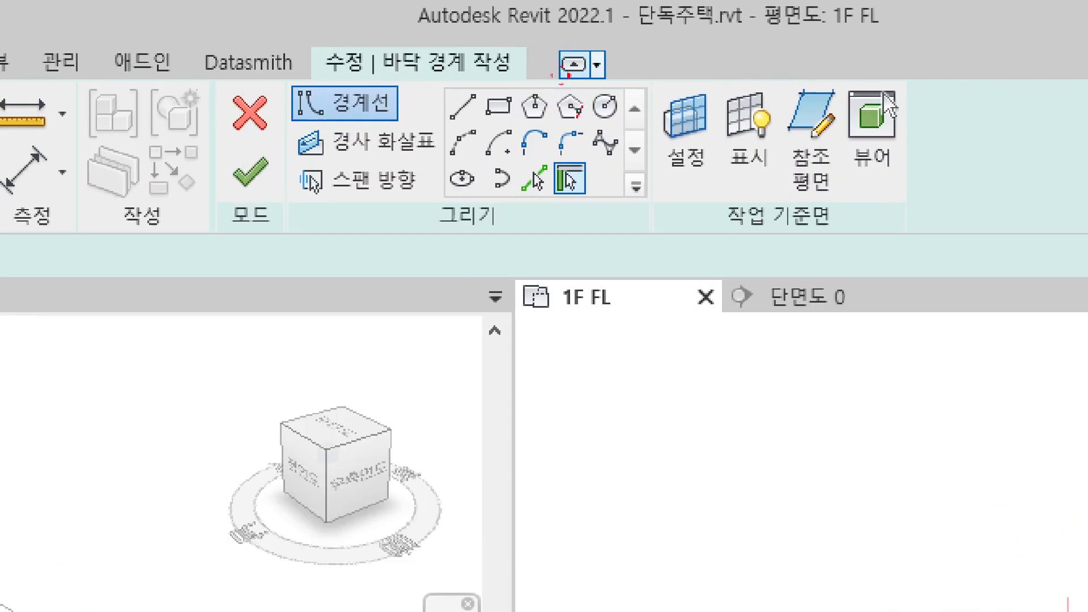
left_click(560, 24)
left_click_drag(539, 256, 629, 255)
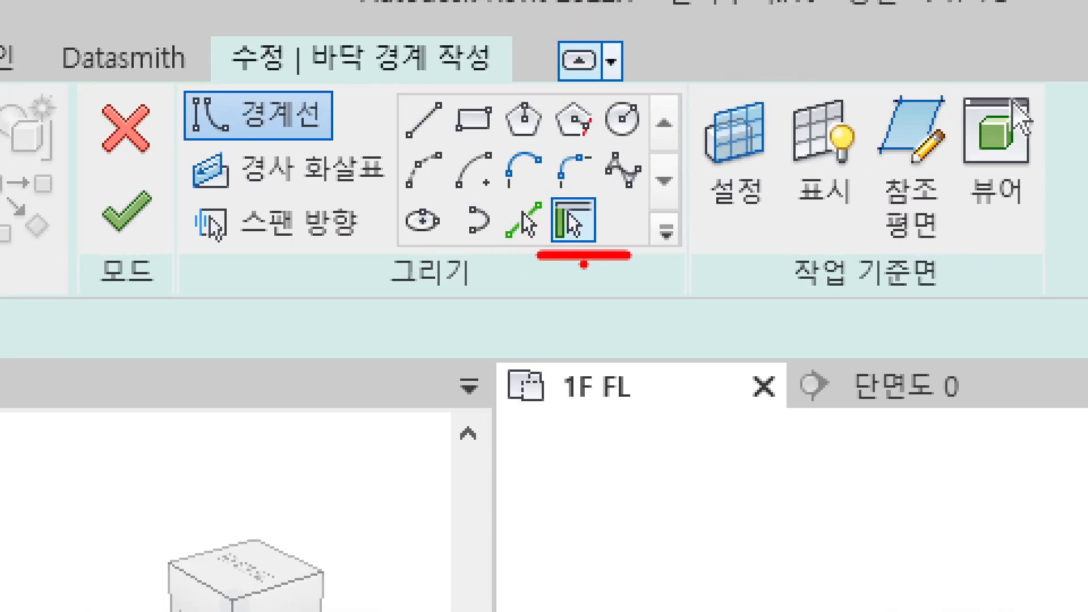
mouse_move(493, 260)
left_mouse_down()
mouse_move(521, 259)
mouse_move(507, 204)
mouse_move(626, 238)
mouse_move(575, 284)
left_mouse_up()
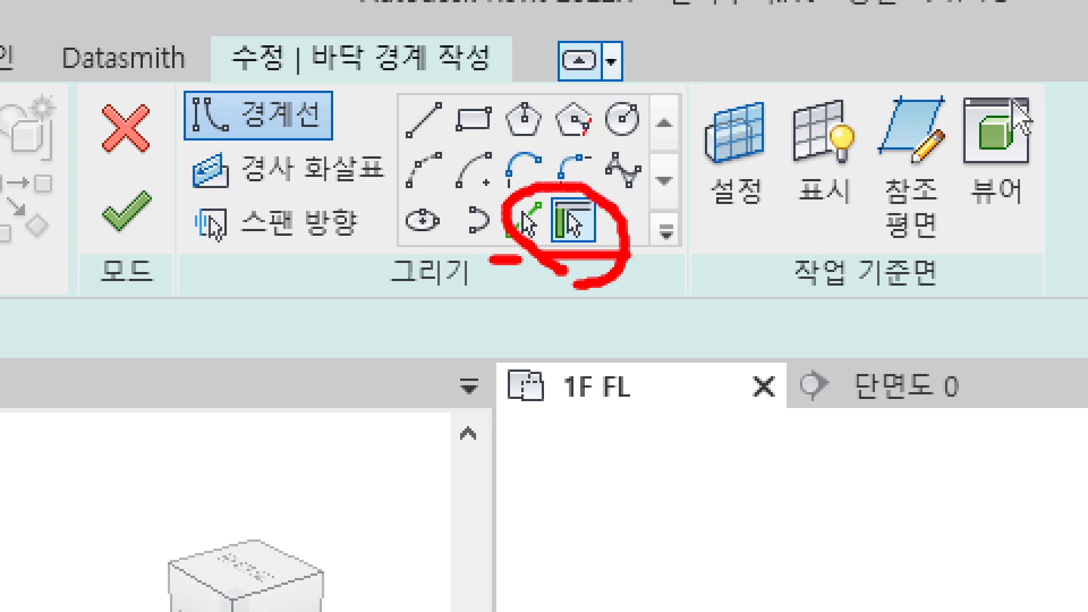
mouse_move(755, 286)
left_mouse_down()
mouse_move(594, 219)
mouse_move(598, 238)
mouse_move(492, 248)
mouse_move(630, 249)
left_mouse_up()
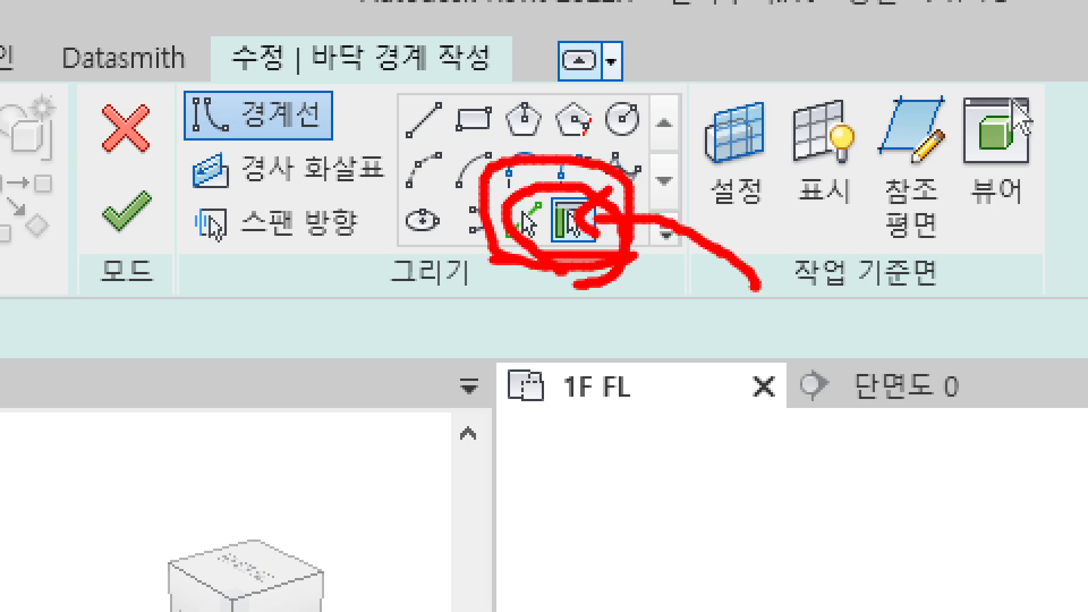
key("Escape")
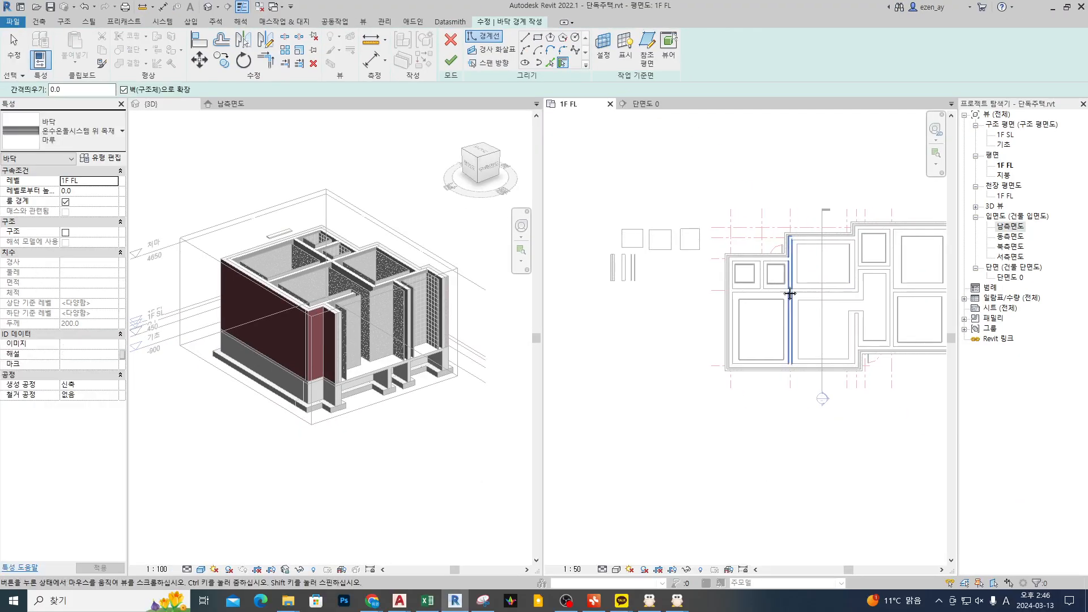
Step: Pick the upper 모르타르위 합지마감 wall at the room's corner as a floor boundary, with extension into the wall core enabled
scroll(702, 264, "up", 5)
scroll(639, 206, "up", 2)
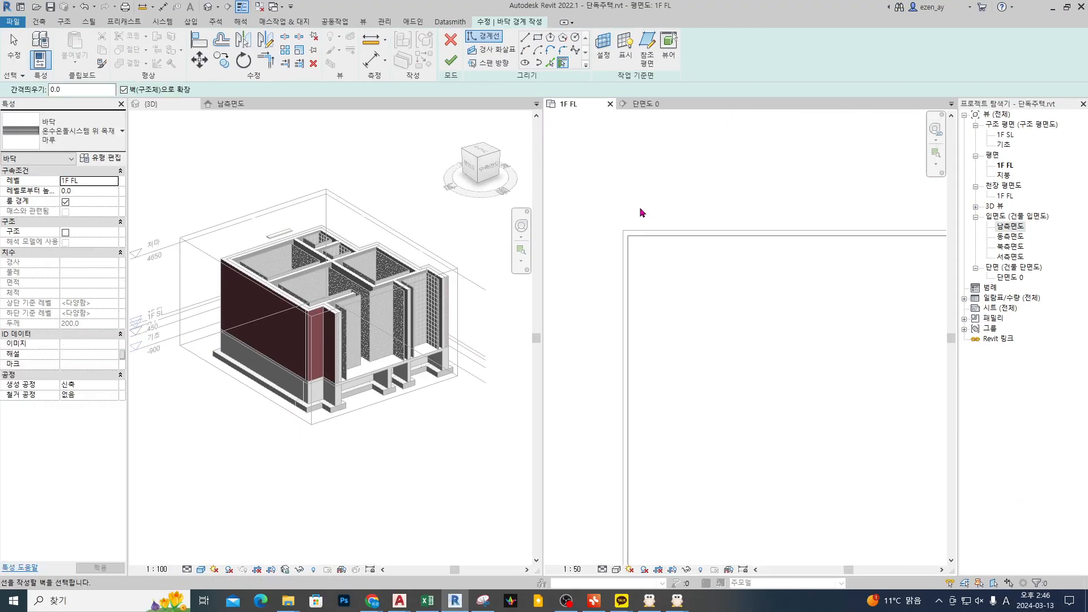
scroll(705, 193, "up", 2)
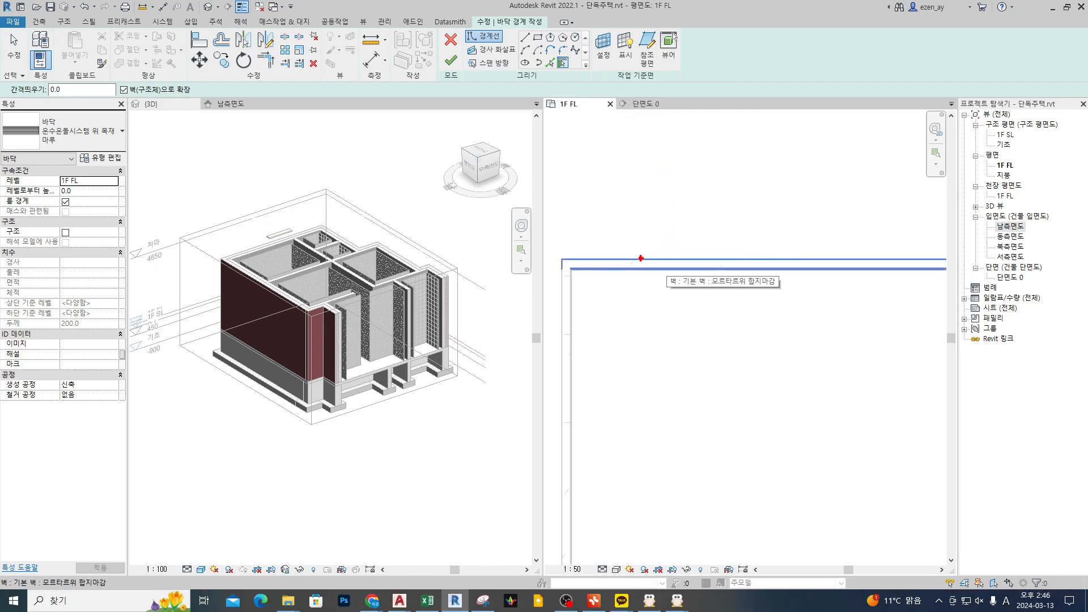
left_click_drag(615, 259, 722, 273)
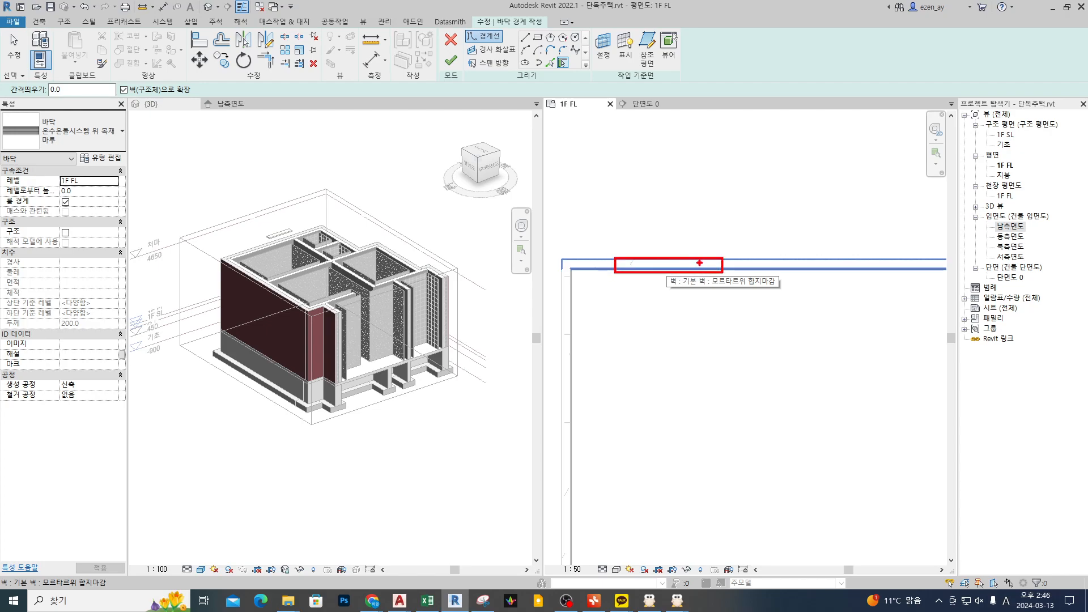
key("Escape")
middle_click_drag(667, 252, 790, 226)
scroll(712, 242, "up", 3)
scroll(790, 226, "up", 2)
middle_click_drag(678, 240, 759, 238)
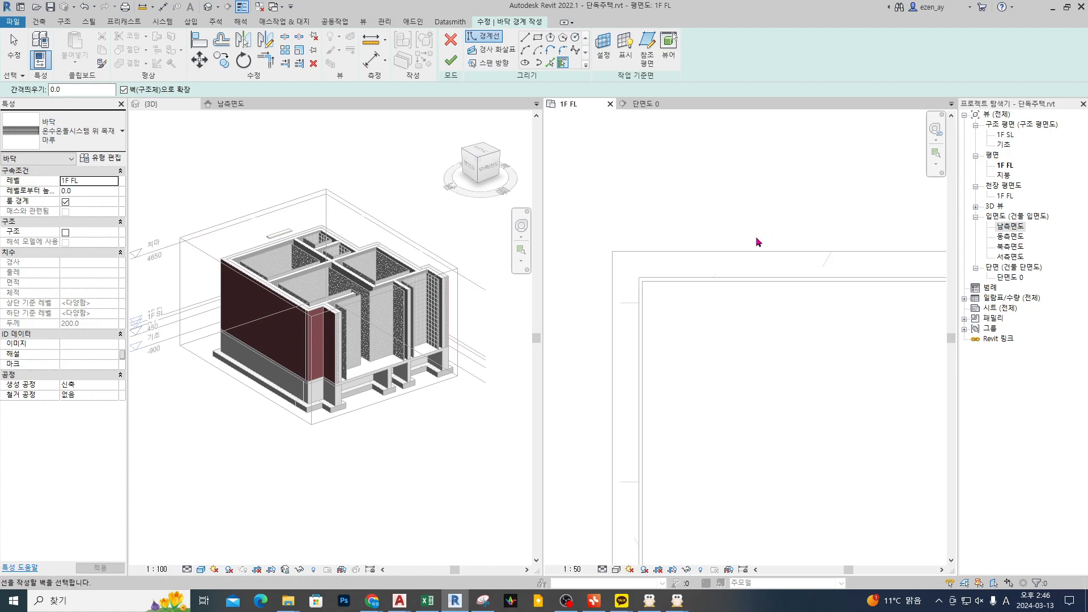
left_click(757, 254)
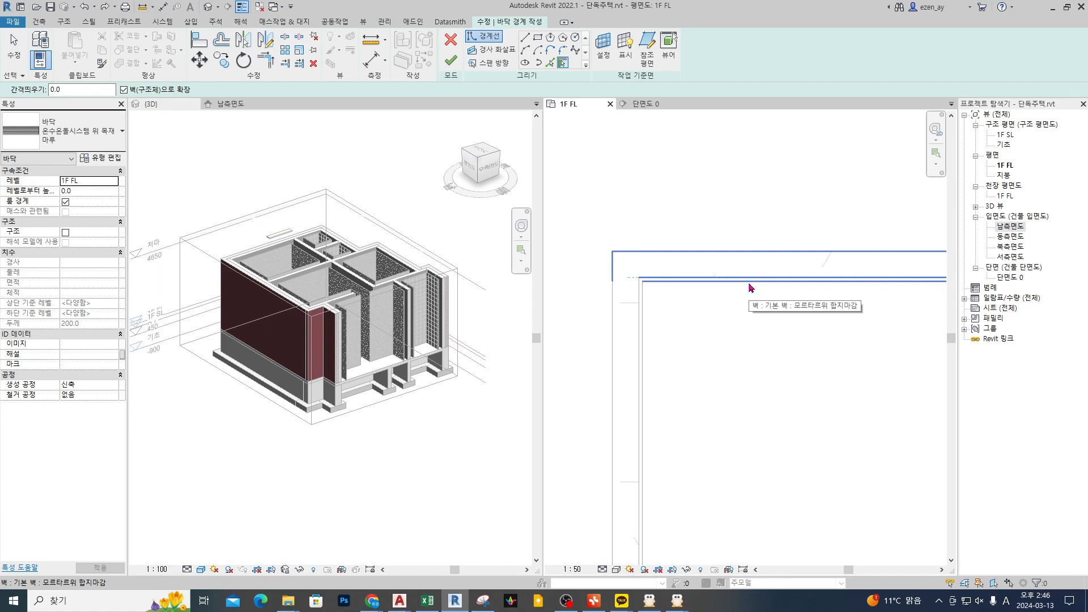
left_click(699, 283)
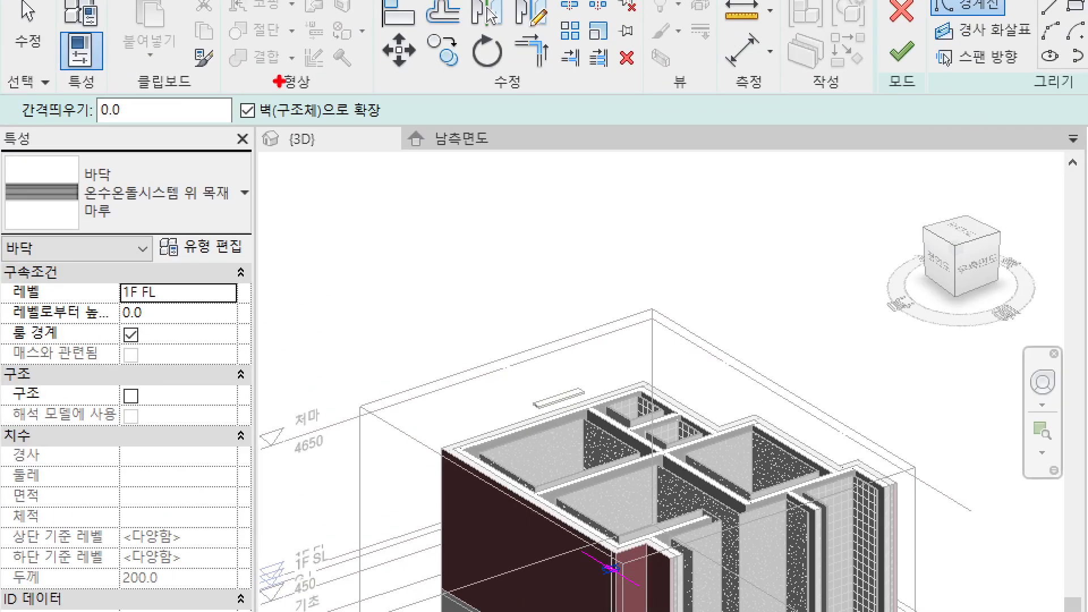
left_click_drag(211, 80, 436, 146)
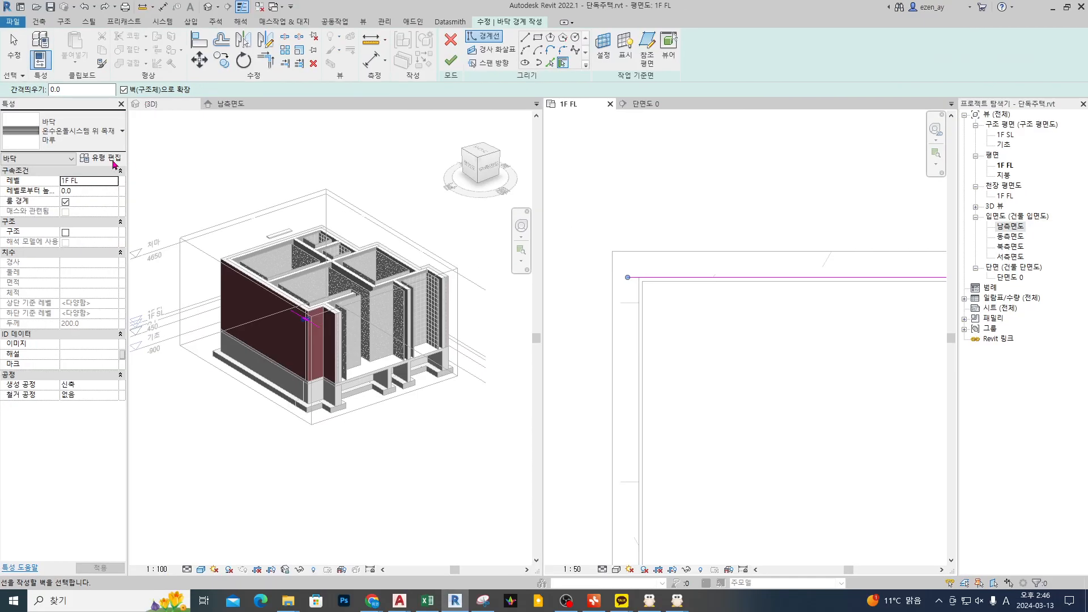
Step: Examine the layers and core boundaries of the 온수온돌시스템 위 목재마루 floor type, and leave its structure unchanged
left_click(114, 161)
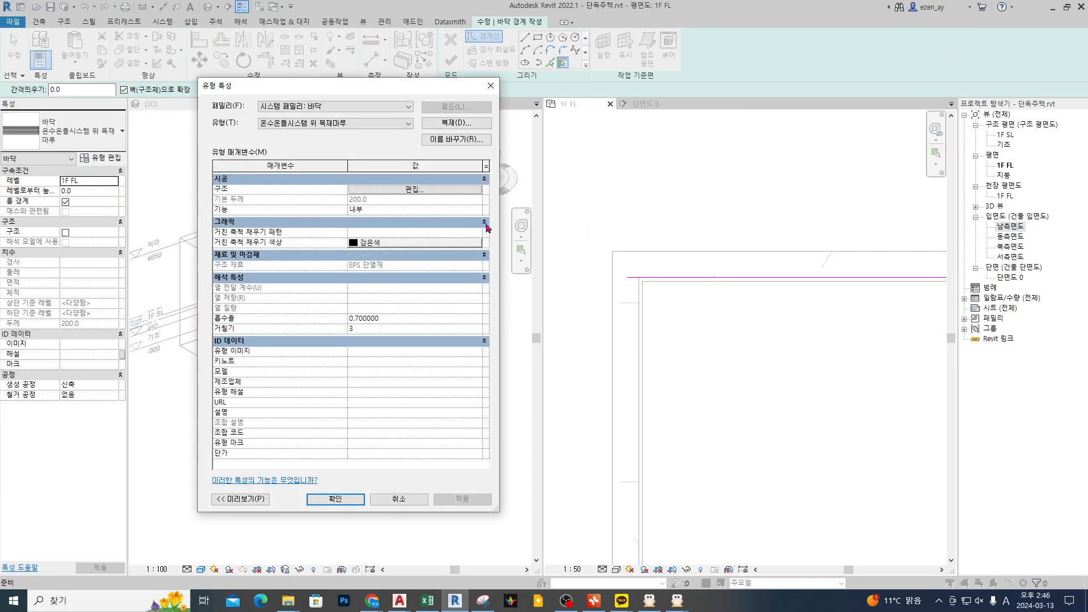
left_click(431, 190)
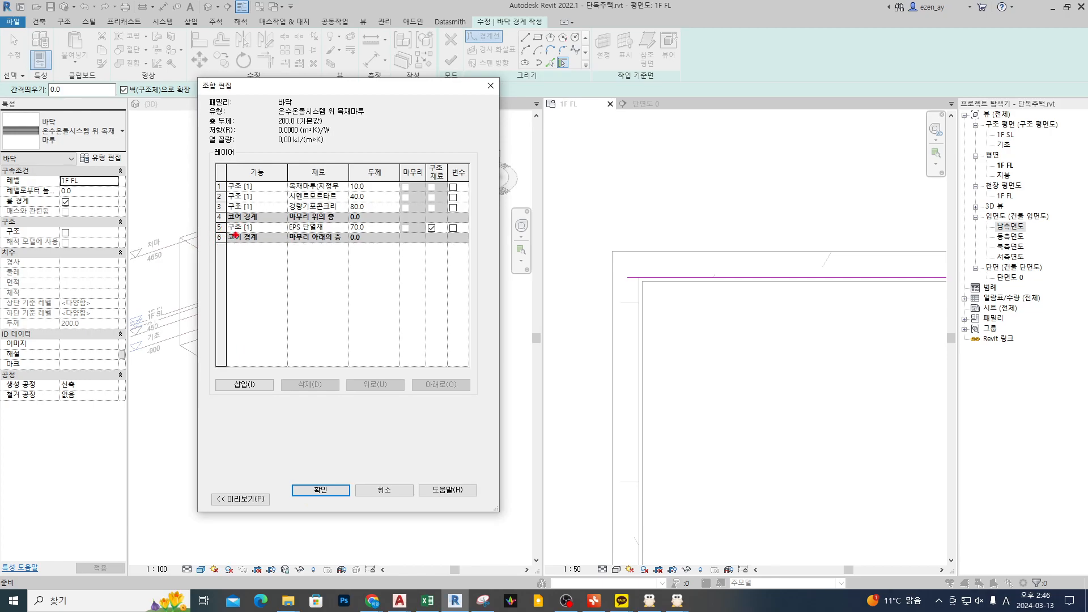
left_click_drag(205, 243, 480, 213)
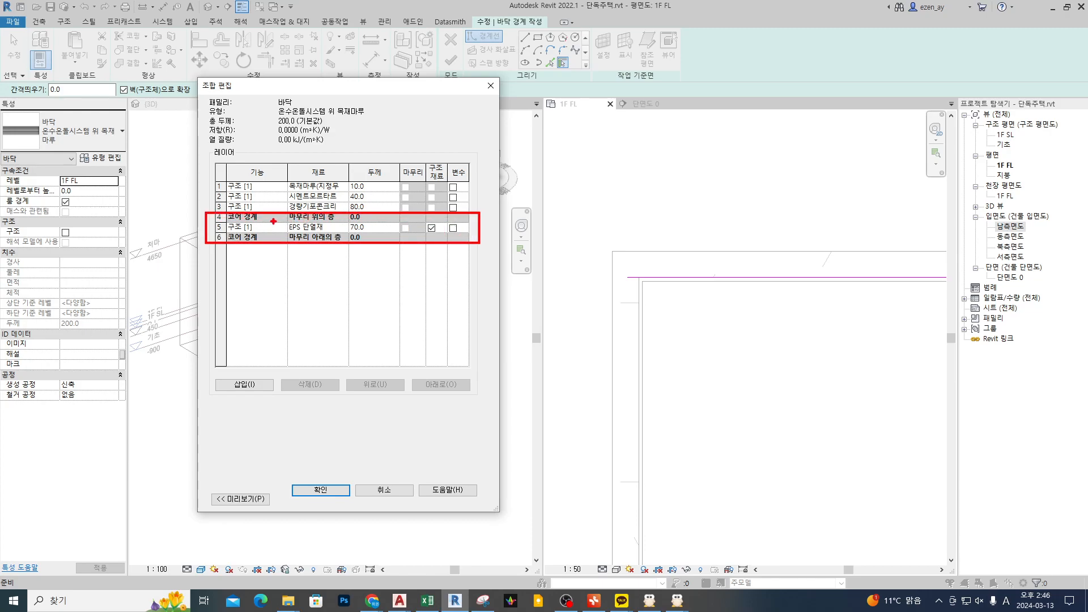
left_click_drag(325, 234, 335, 228)
left_click_drag(345, 232, 347, 226)
left_click_drag(186, 210, 347, 207)
left_click_drag(183, 246, 353, 245)
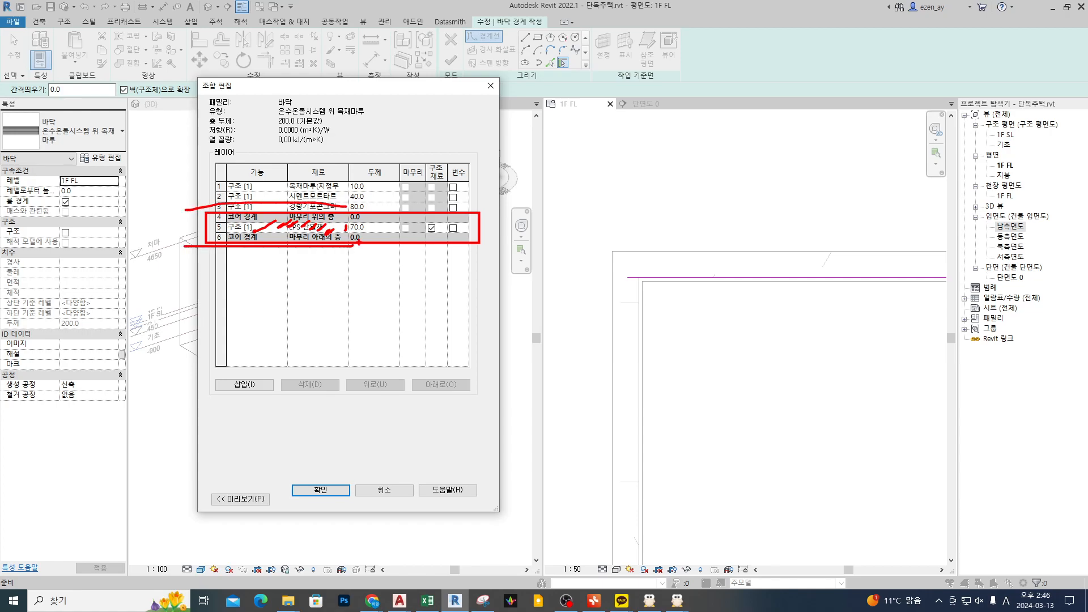
key("Escape")
key("Escape")
key("Escape")
key("Escape")
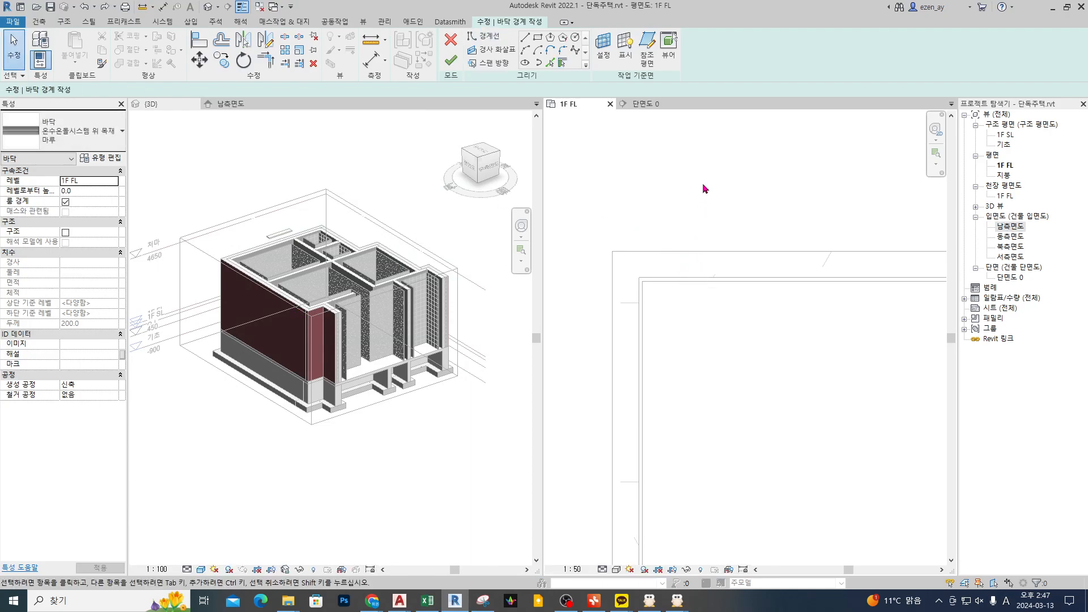
Step: Pick the room's upper wall again as a boundary extended into the wall core, examine the line's position, and undo it
left_click(562, 62)
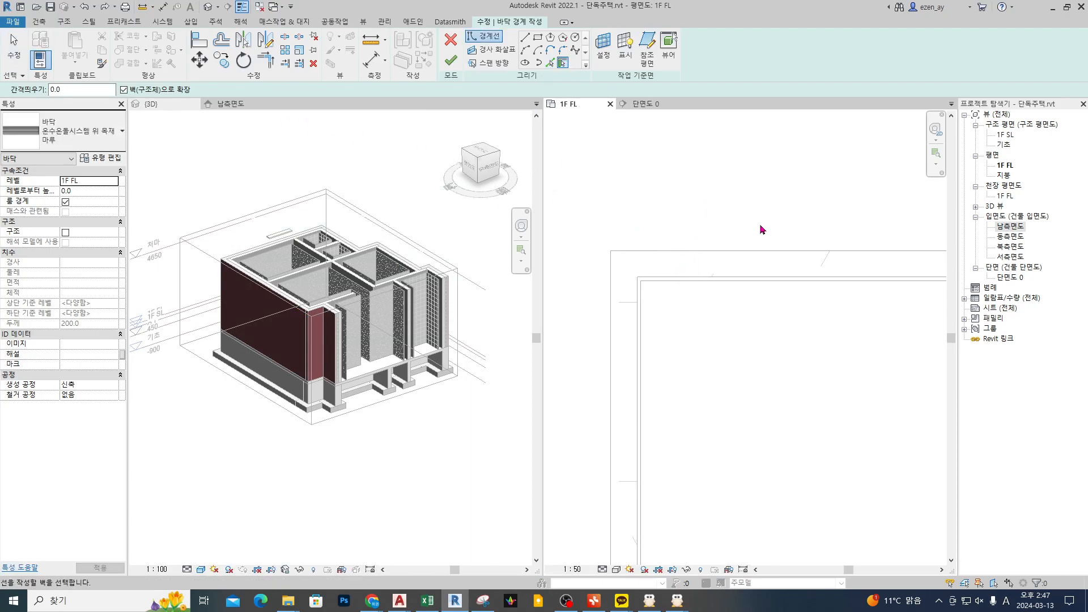
left_click(715, 282)
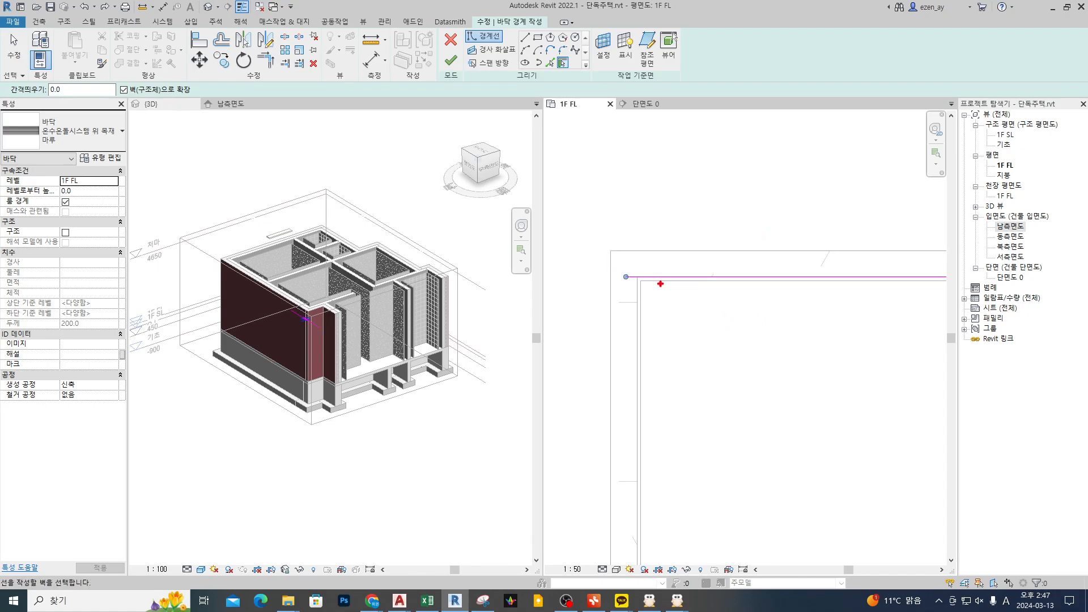
scroll(662, 283, "up", 2)
left_click_drag(638, 271, 782, 281)
key("Escape")
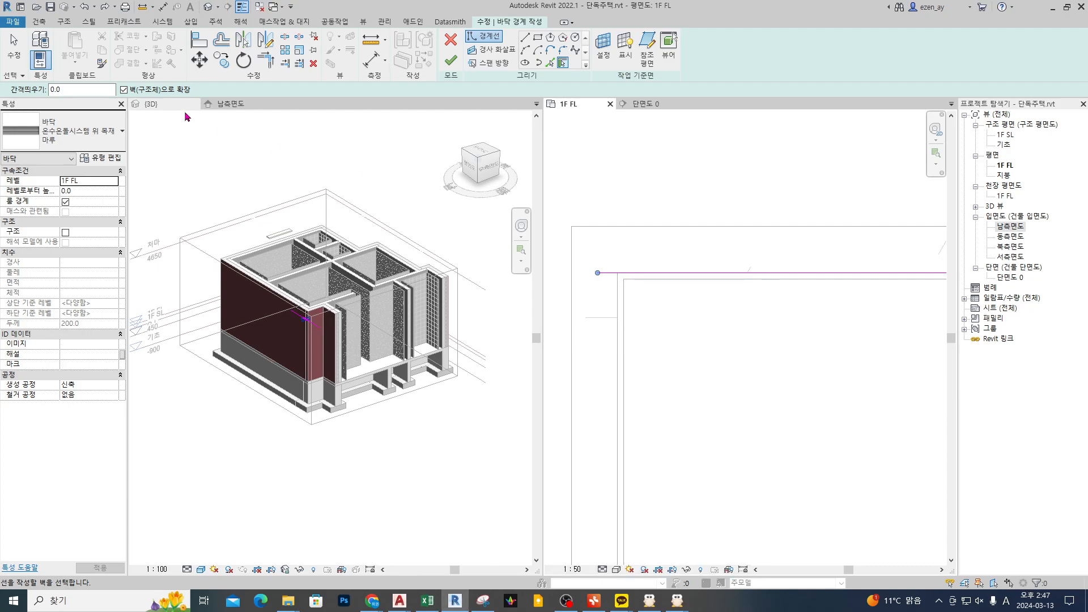
scroll(709, 315, "down", 3)
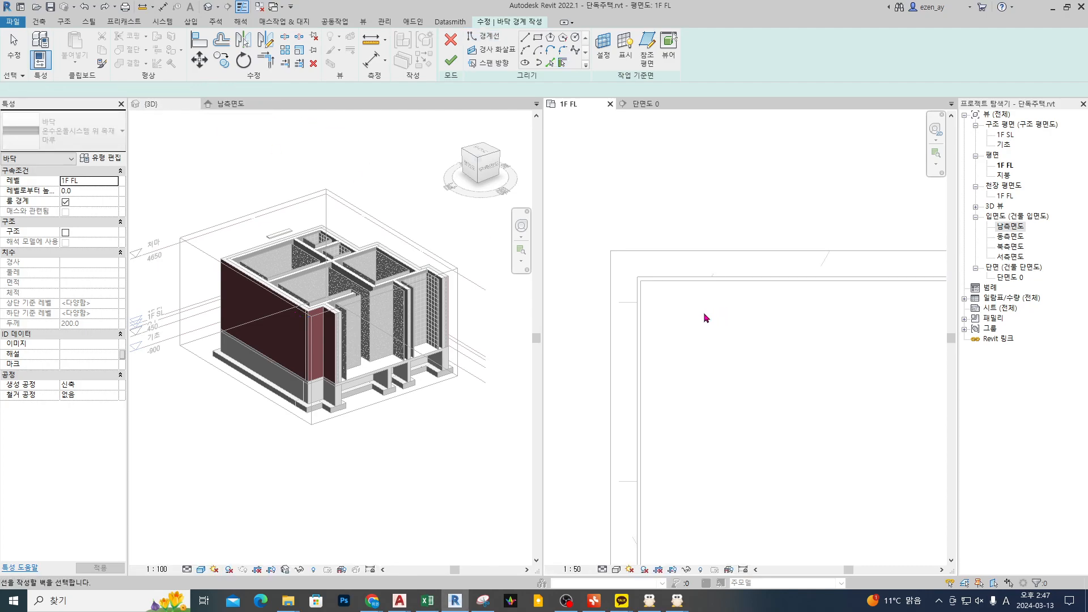
Step: Turn off extension into the wall core and pick the room's upper and left walls as floor boundary lines
left_click(153, 90)
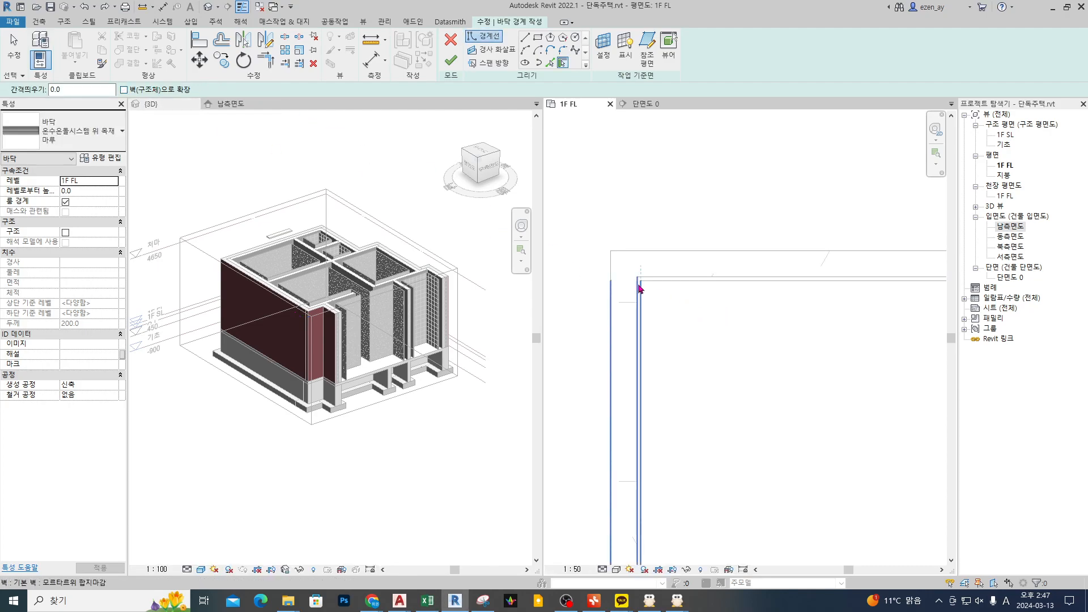
left_click(679, 282)
left_click(643, 344)
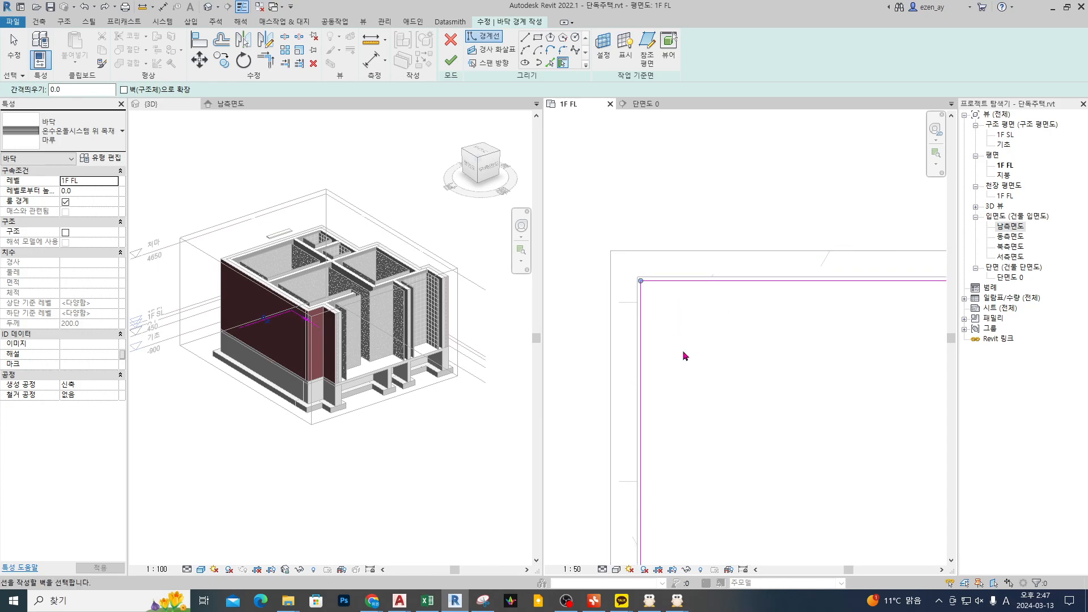
Step: Undo both picked boundary lines and turn extension into the wall core back on
key("ctrl+z")
left_click(168, 91)
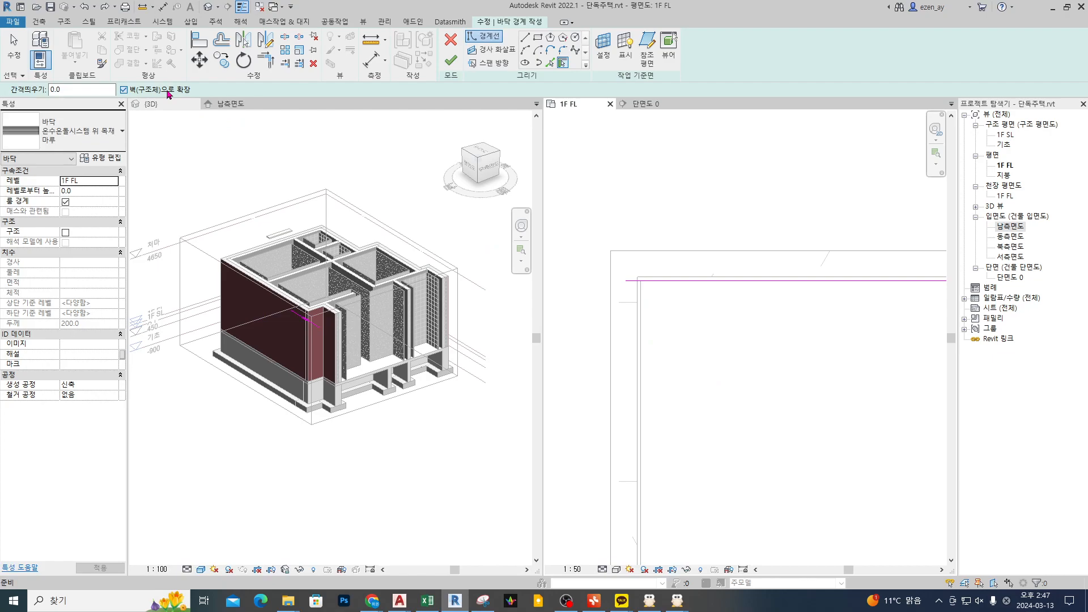
key("ctrl+z")
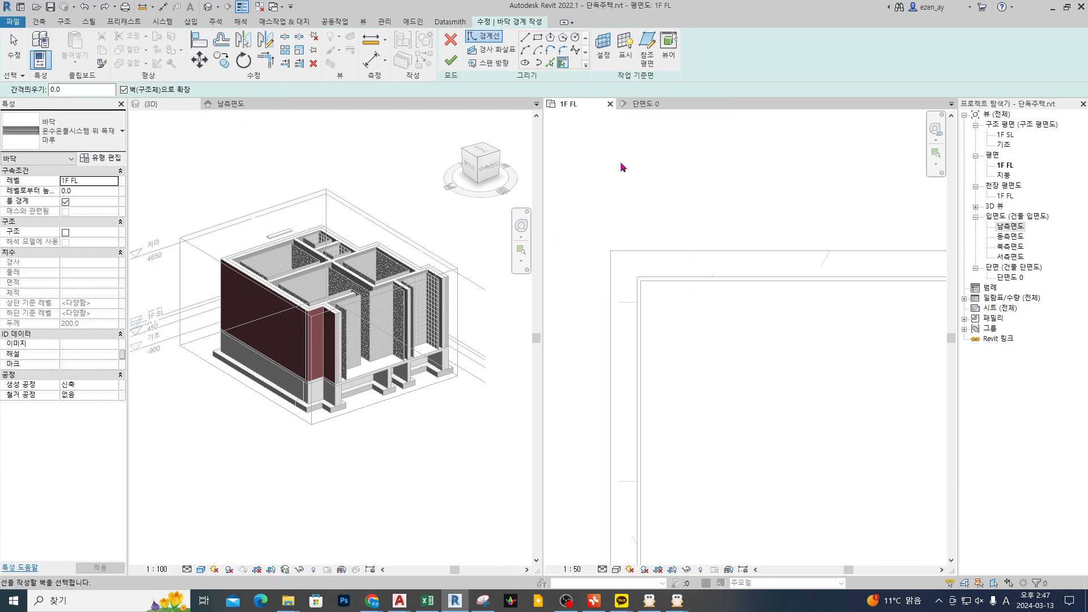
Step: Examine in the 3D view how the interior wall finishes meet the foundation wall at the floor opening
scroll(703, 193, "down", 4)
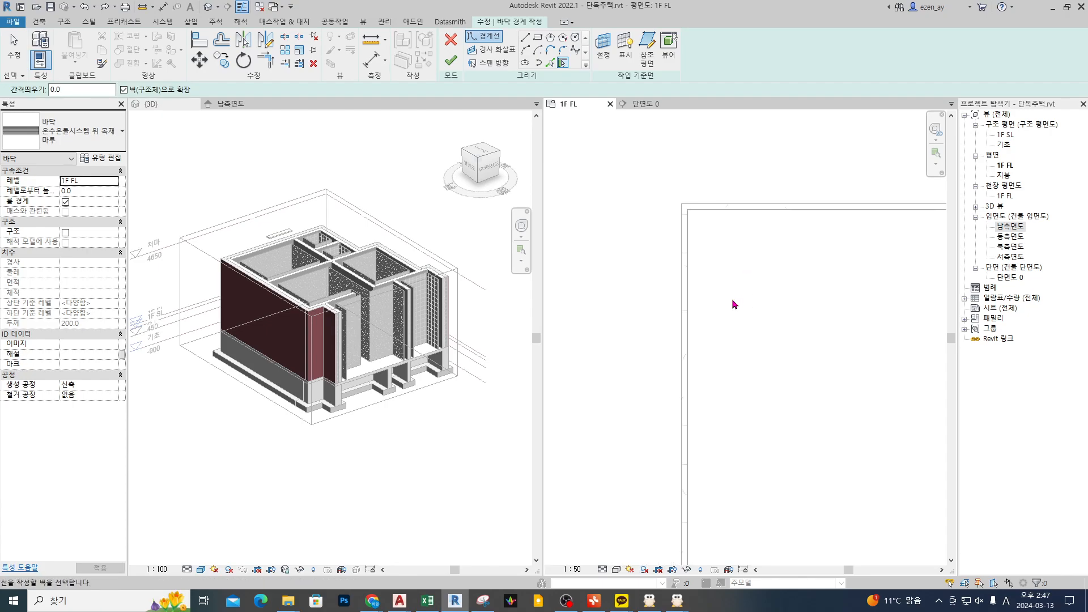
scroll(361, 372, "up", 10)
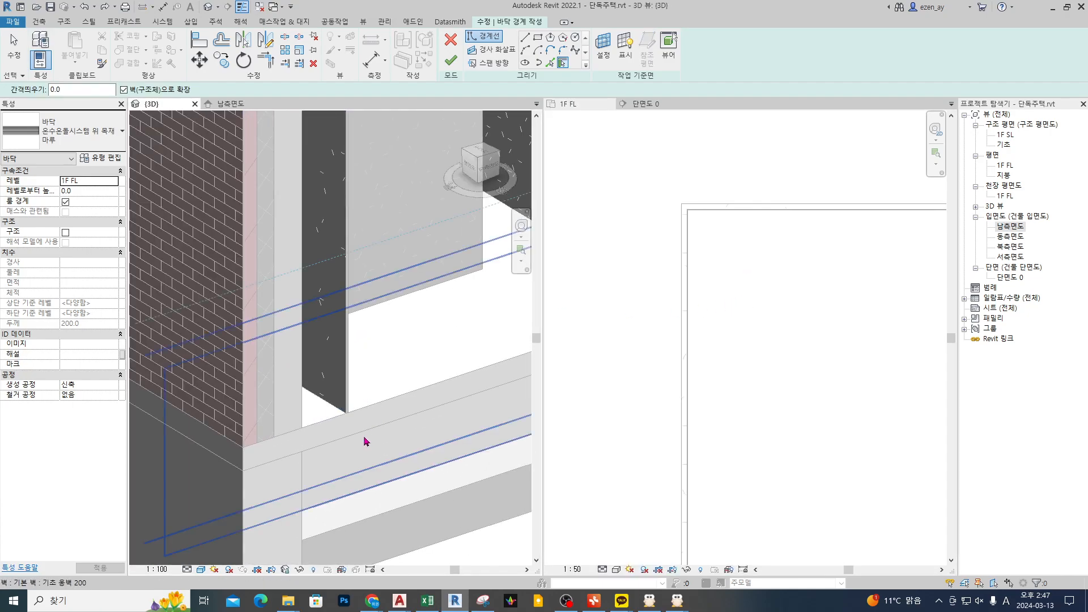
scroll(319, 407, "down", 3)
middle_click_drag(267, 416, 358, 336)
scroll(429, 362, "up", 8)
scroll(359, 339, "down", 6)
middle_click_drag(421, 356, 181, 382)
scroll(355, 339, "up", 4)
middle_click_drag(408, 338, 369, 365)
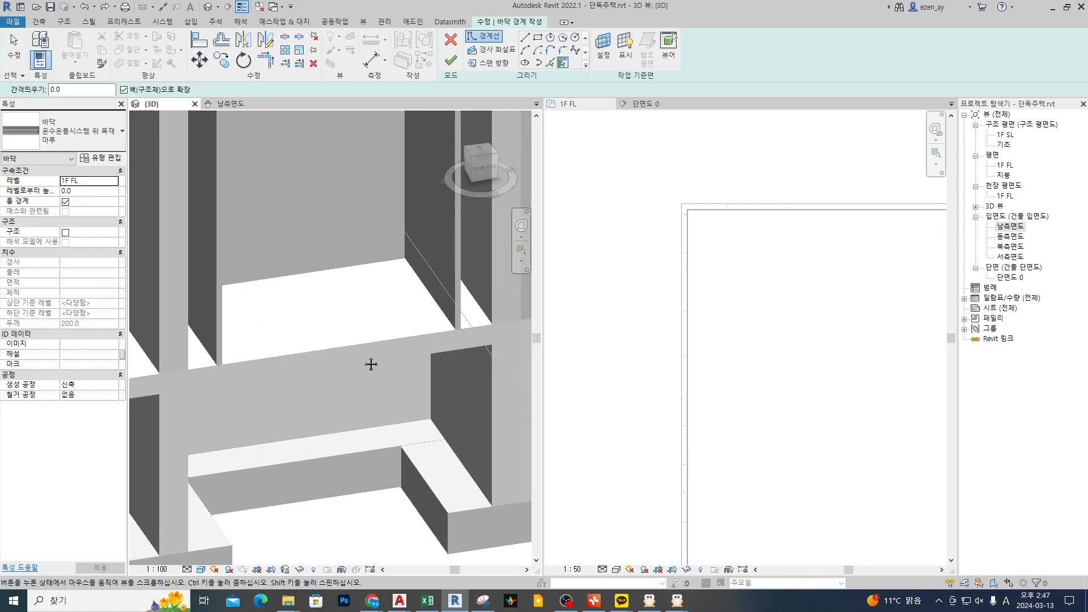
scroll(365, 382, "up", 1)
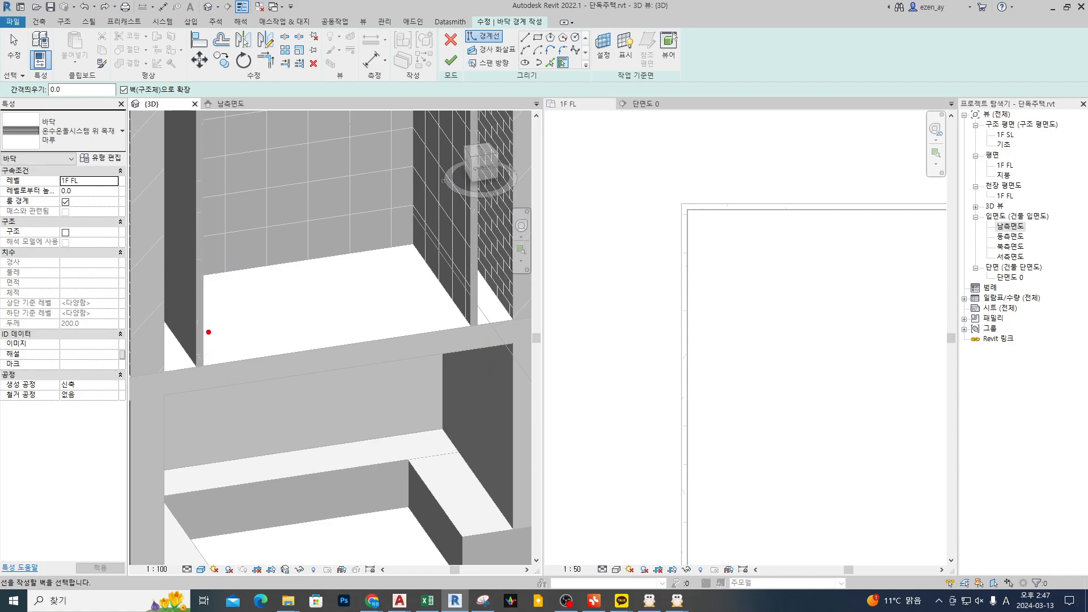
mouse_move(223, 374)
left_mouse_down()
mouse_move(203, 337)
mouse_move(239, 375)
left_mouse_up()
left_click_drag(278, 277, 466, 299)
left_click_drag(281, 296, 302, 200)
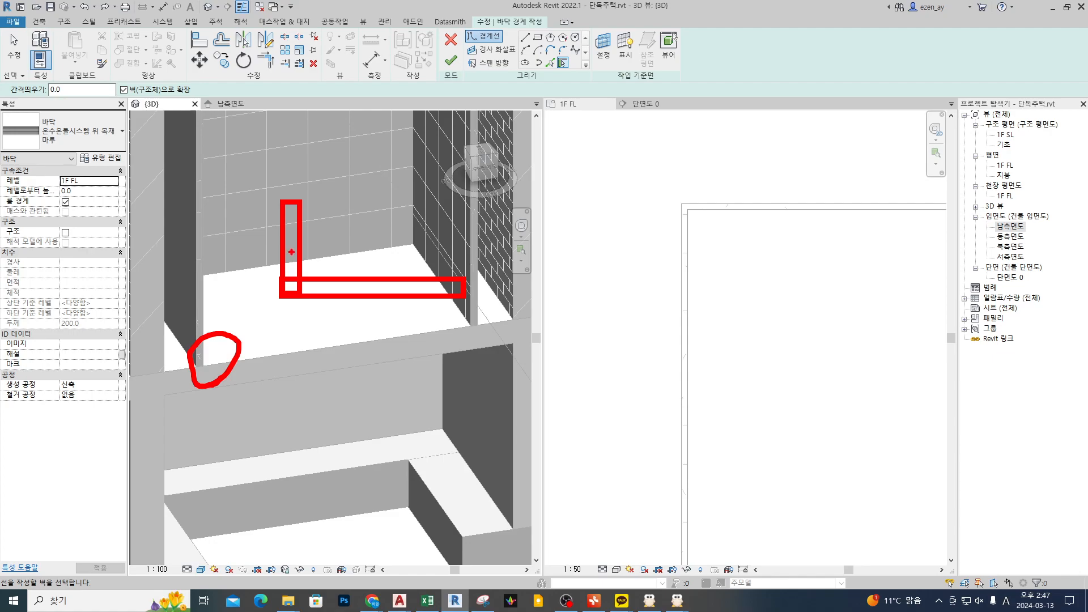
mouse_move(308, 219)
left_mouse_down()
mouse_move(305, 249)
mouse_move(356, 269)
mouse_move(357, 259)
left_mouse_up()
mouse_move(323, 303)
left_mouse_down()
mouse_move(299, 253)
mouse_move(341, 277)
left_mouse_up()
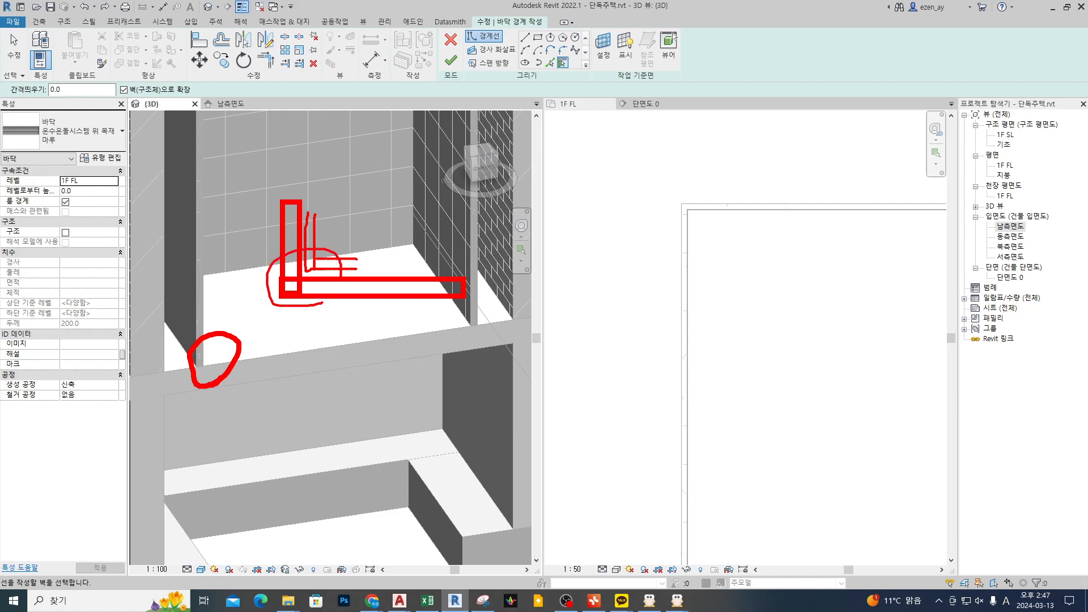
key("Escape")
scroll(229, 382, "up", 3)
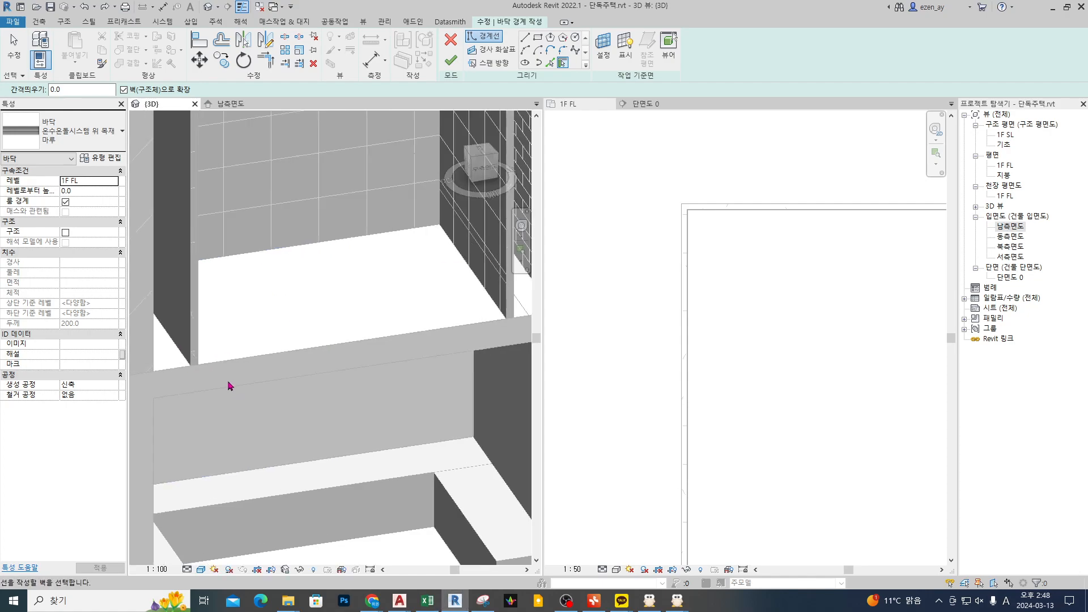
left_click_drag(205, 326, 182, 353)
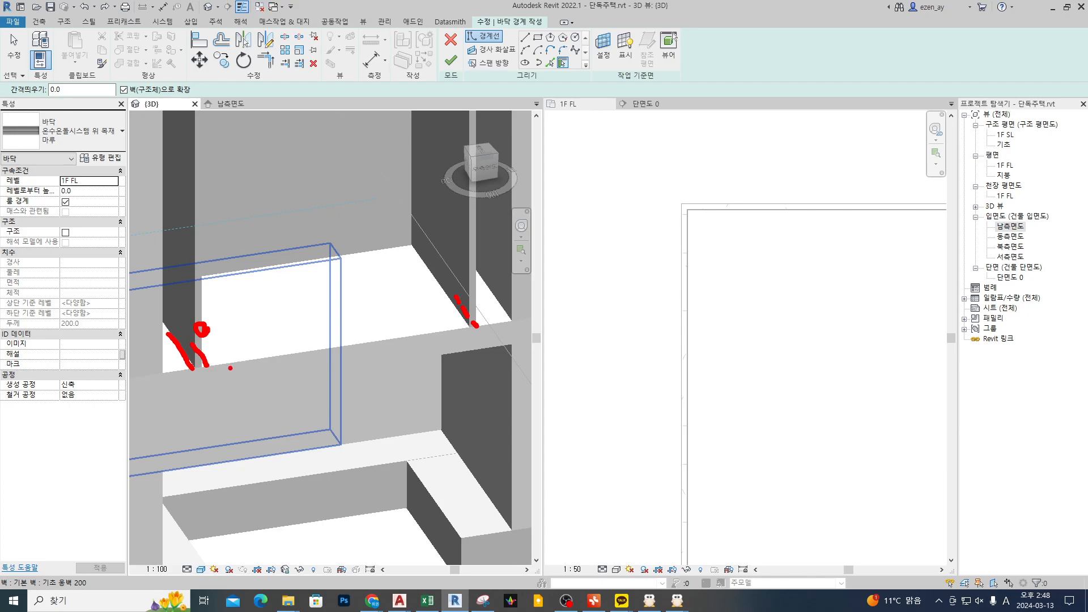
Step: Create the floor from a boundary picked along the room's connected chain of finish walls, extended into the wall core
mouse_move(202, 377)
left_mouse_down()
mouse_move(208, 346)
mouse_move(208, 389)
left_mouse_up()
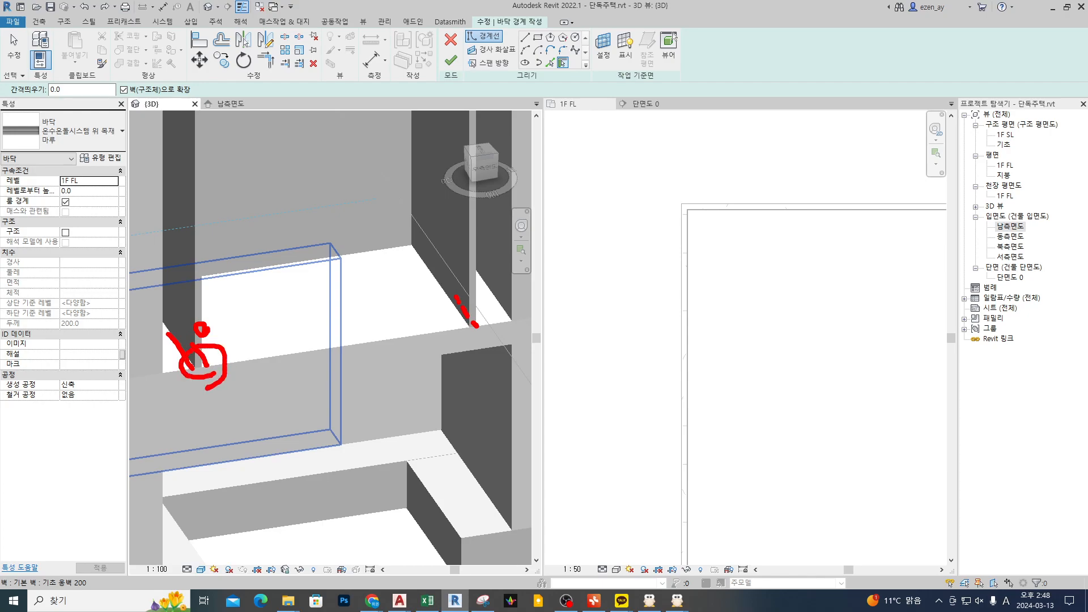
key("Escape")
left_click(620, 355)
scroll(662, 266, "down", 2)
scroll(673, 228, "up", 1)
scroll(669, 224, "up", 2)
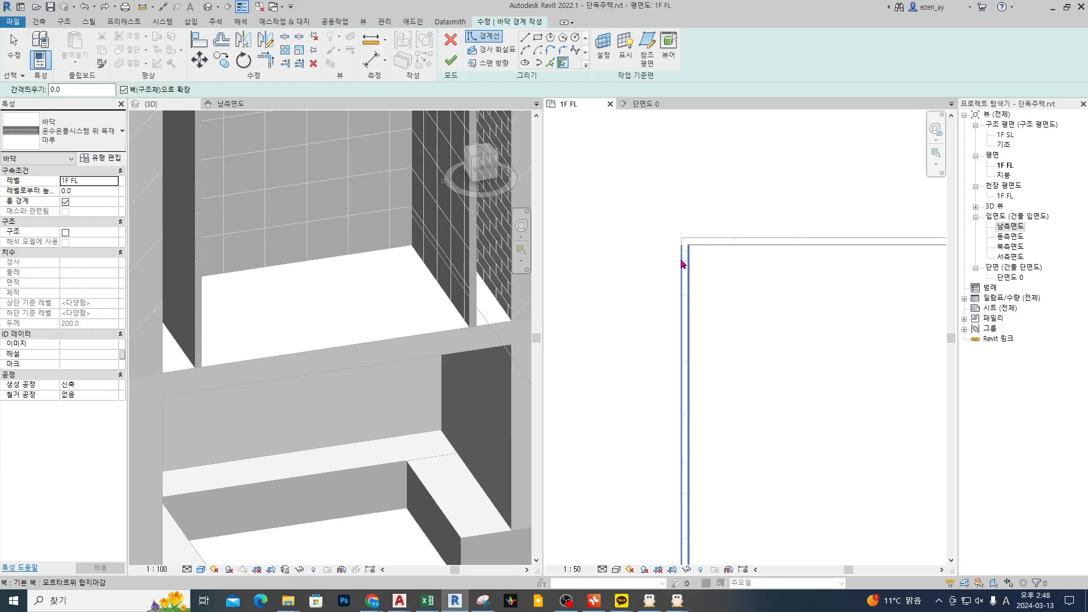
key("Tab")
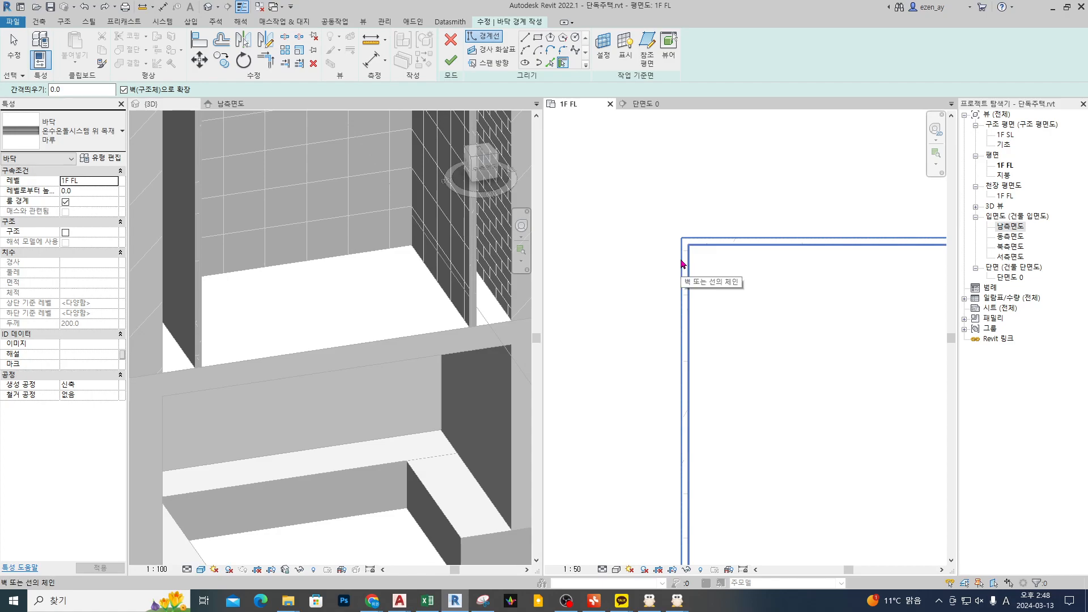
left_click(683, 263)
scroll(617, 249, "down", 3)
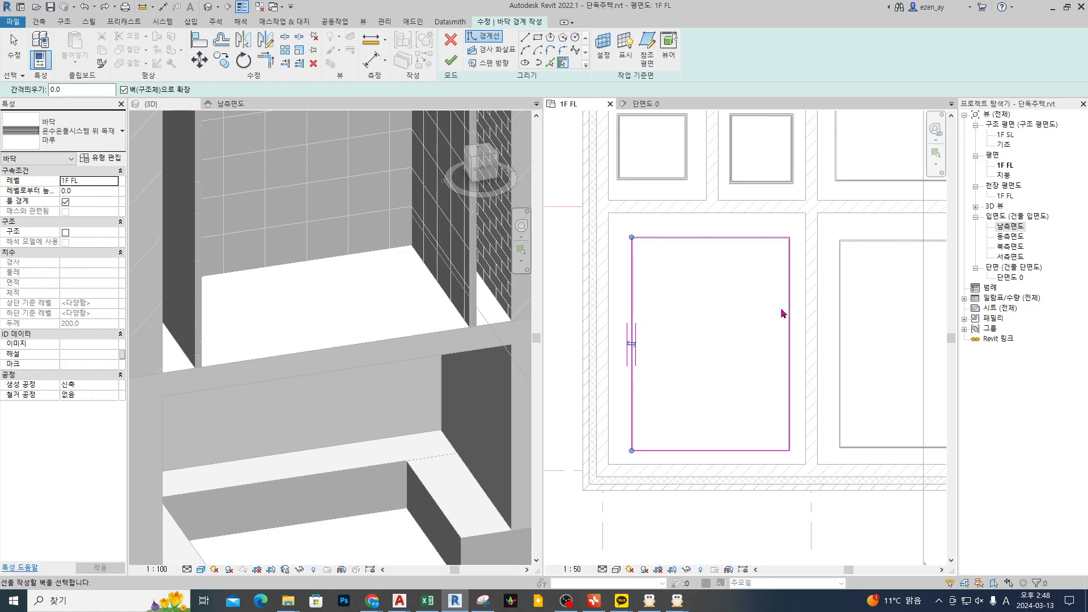
left_click(452, 63)
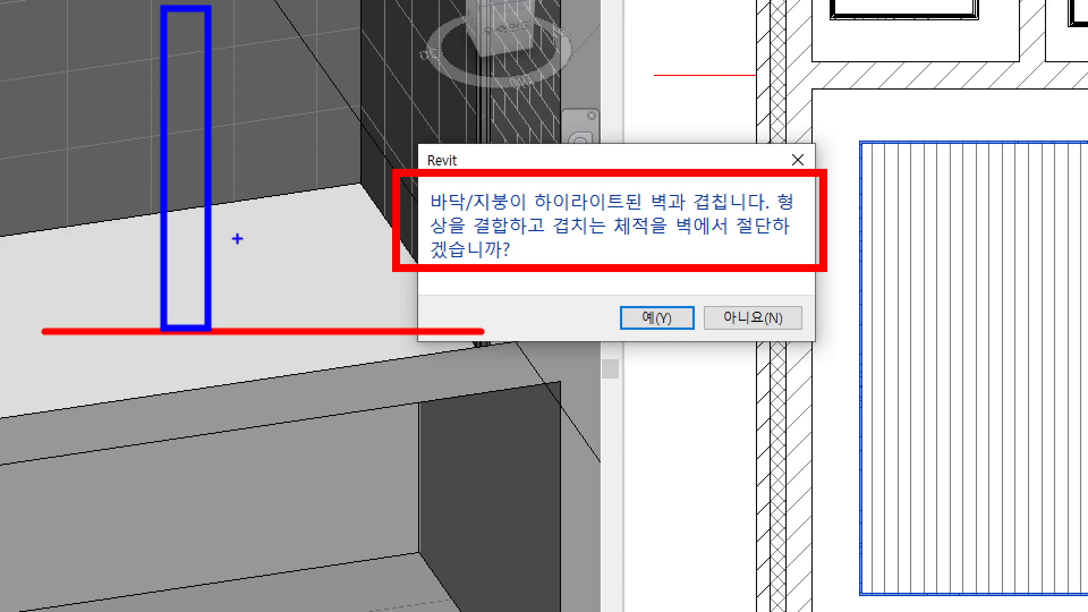
Step: Accept joining the floor with the highlighted walls and cutting the overlapping volume out of the walls
mouse_move(160, 208)
left_mouse_down()
mouse_move(204, 241)
mouse_move(402, 324)
mouse_move(471, 342)
left_mouse_up()
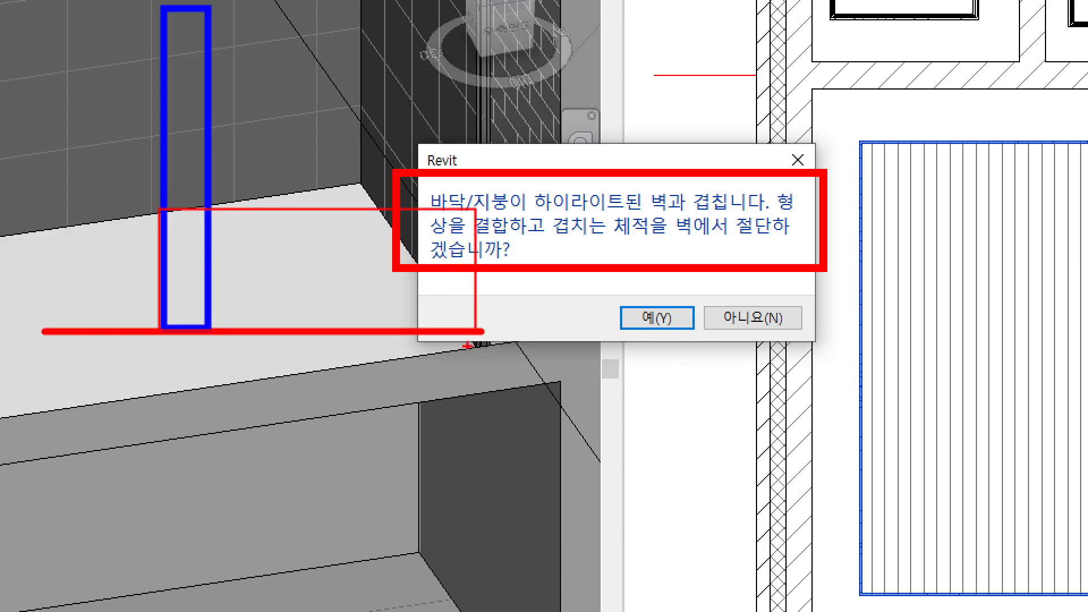
mouse_move(183, 211)
left_mouse_down()
mouse_move(164, 262)
mouse_move(196, 310)
left_mouse_up()
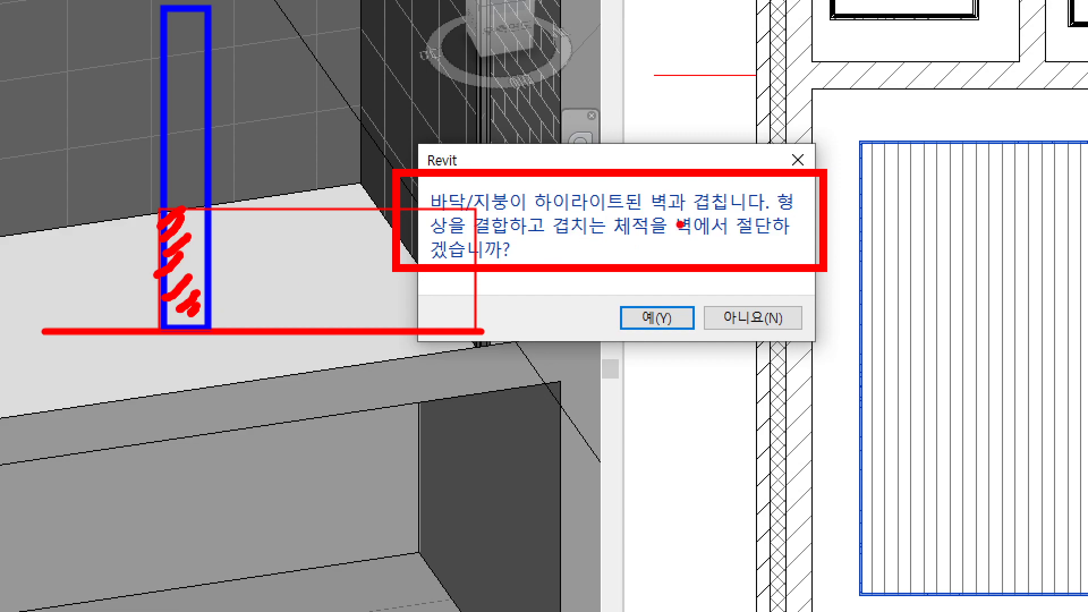
mouse_move(199, 211)
left_mouse_down()
mouse_move(203, 289)
mouse_move(169, 327)
mouse_move(168, 220)
mouse_move(215, 276)
left_mouse_up()
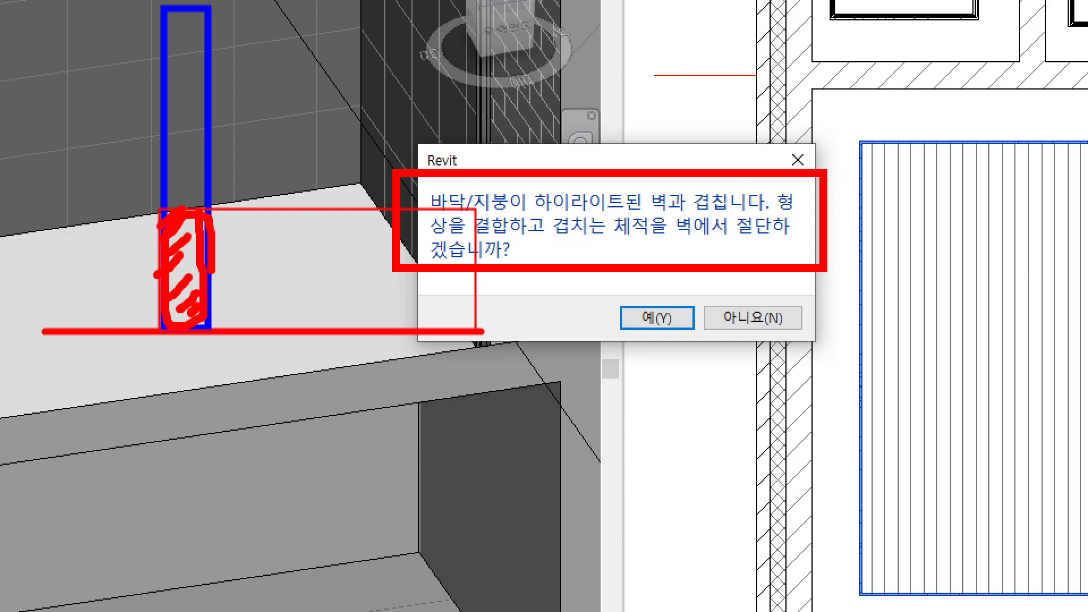
mouse_move(205, 207)
left_mouse_down()
mouse_move(189, 153)
mouse_move(271, 230)
left_mouse_up()
left_click_drag(263, 234, 241, 242)
left_click_drag(185, 121, 181, 207)
mouse_move(181, 248)
left_mouse_down()
mouse_move(264, 251)
mouse_move(252, 255)
left_mouse_up()
left_click_drag(194, 122, 218, 151)
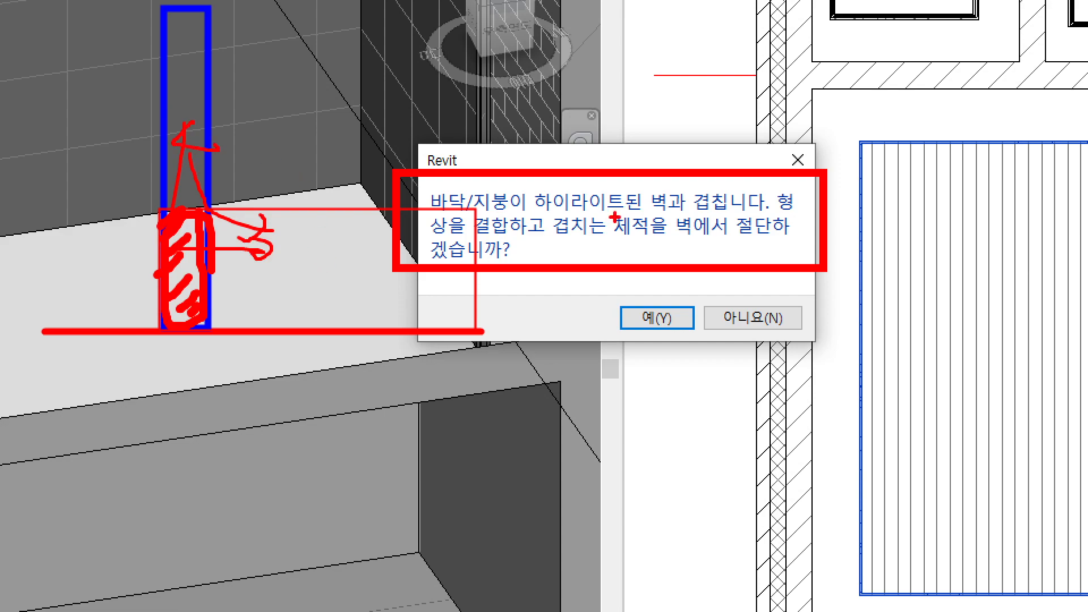
left_click_drag(566, 133, 550, 137)
left_click_drag(627, 238, 810, 238)
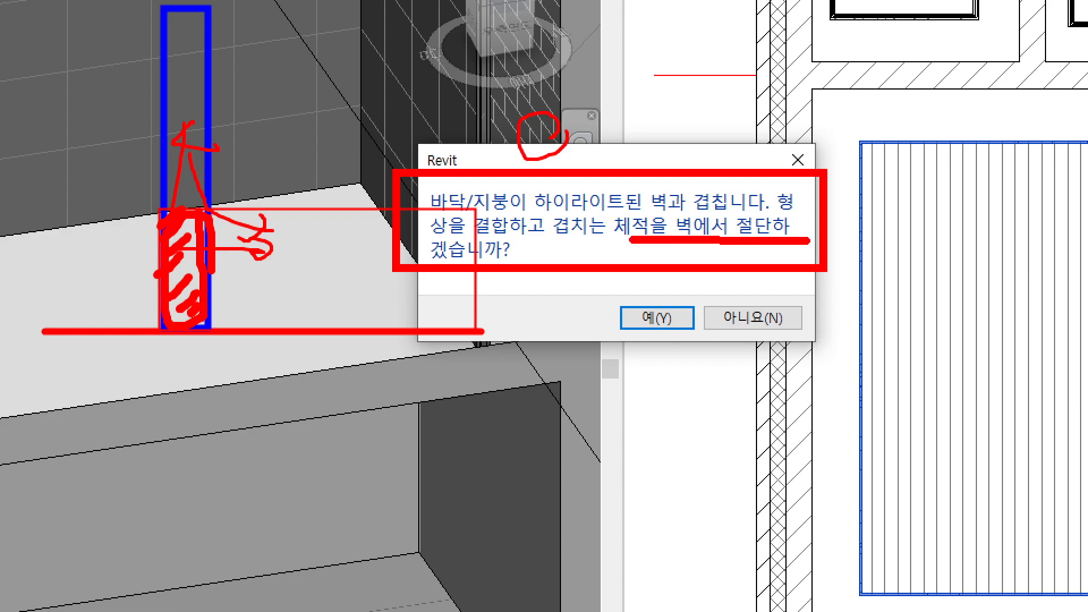
mouse_move(668, 343)
left_mouse_down()
mouse_move(677, 309)
mouse_move(654, 372)
left_mouse_up()
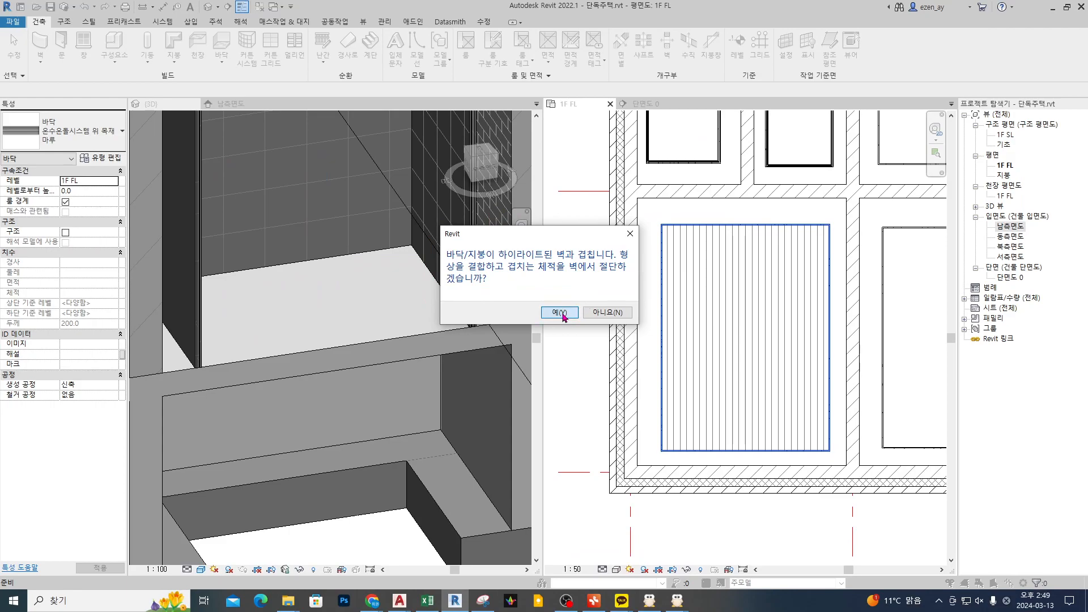
left_click(560, 312)
scroll(682, 340, "down", 3)
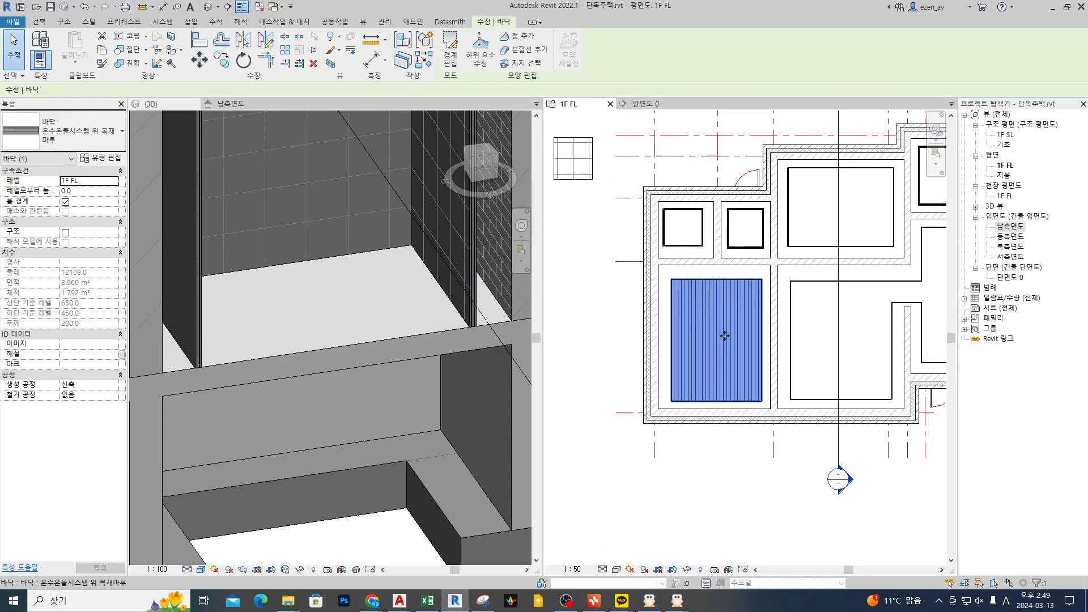
Step: Isolate the new floor in 3D with a section box, raising its top and pulling its east face in to about the floor's middle
left_click(331, 63)
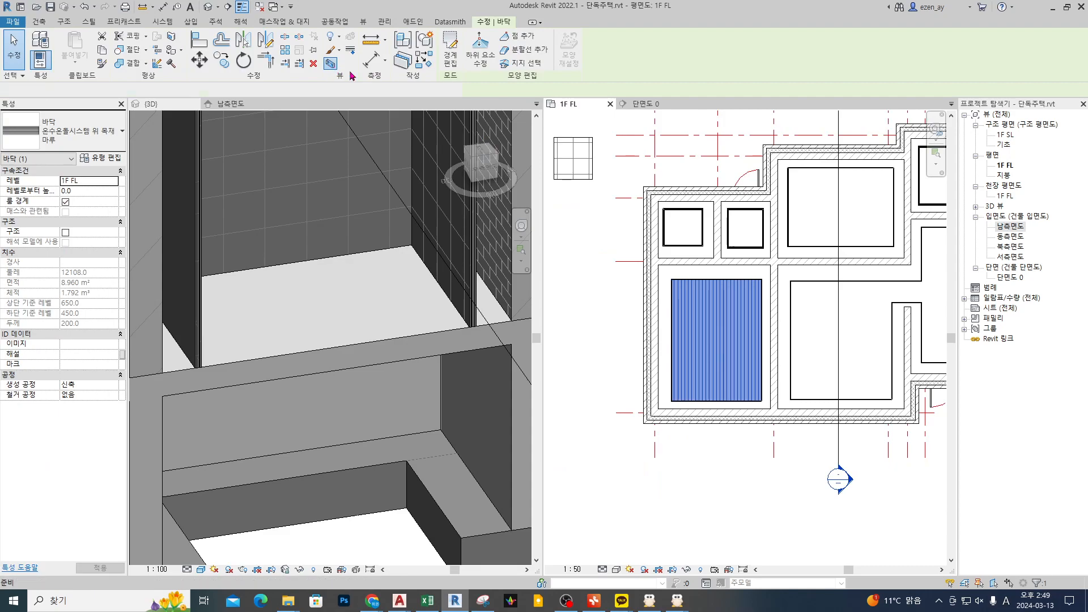
key("Escape")
left_click(380, 359)
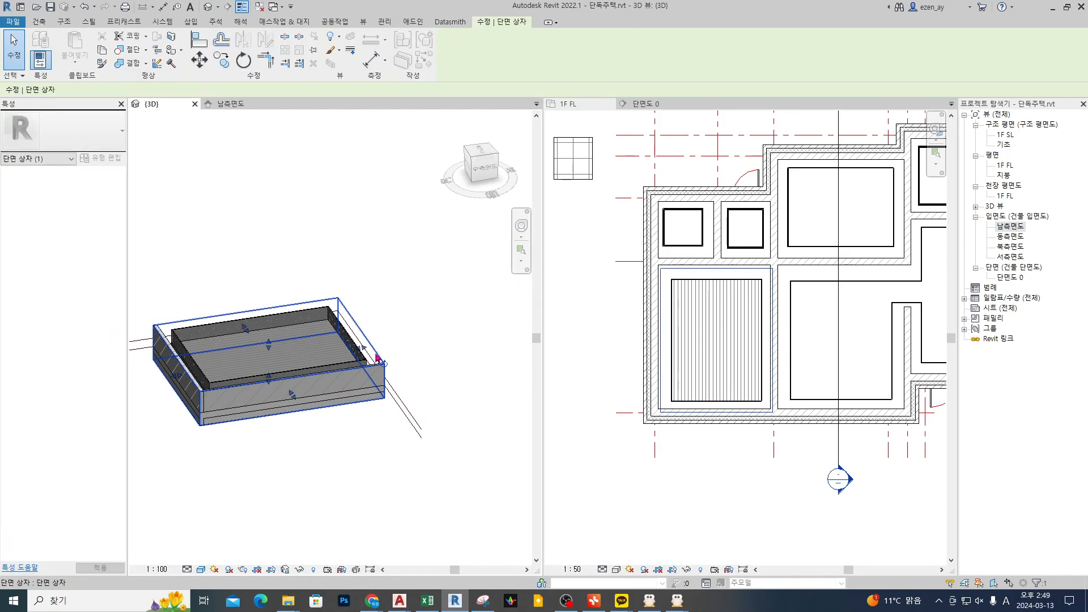
left_click_drag(270, 345, 272, 264)
left_click_drag(293, 354, 271, 322)
middle_click_drag(205, 390, 224, 392, "shift")
scroll(224, 391, "up", 6)
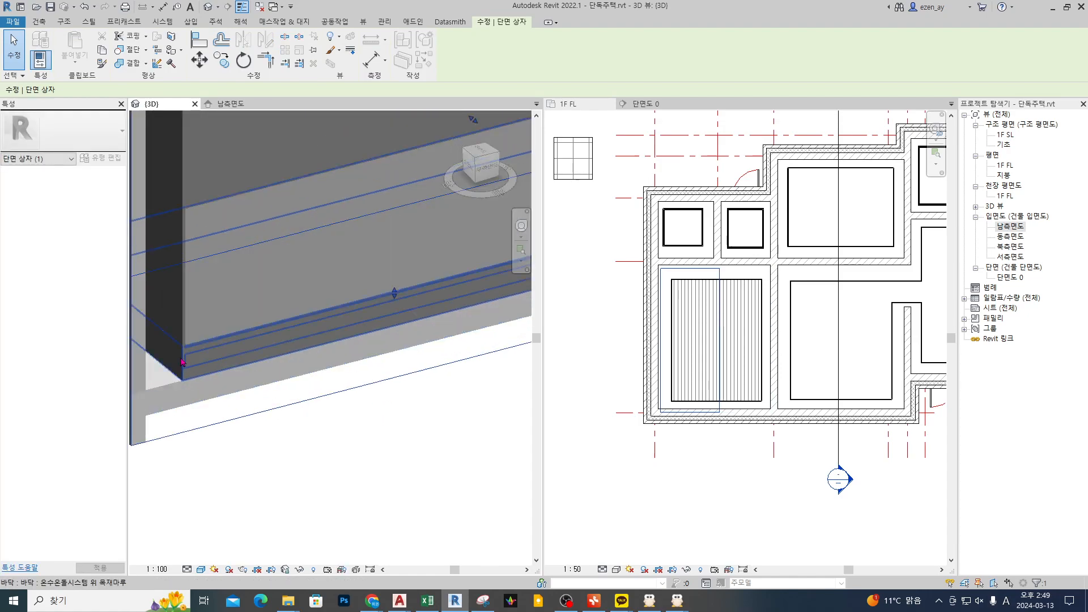
scroll(212, 215, "up", 2)
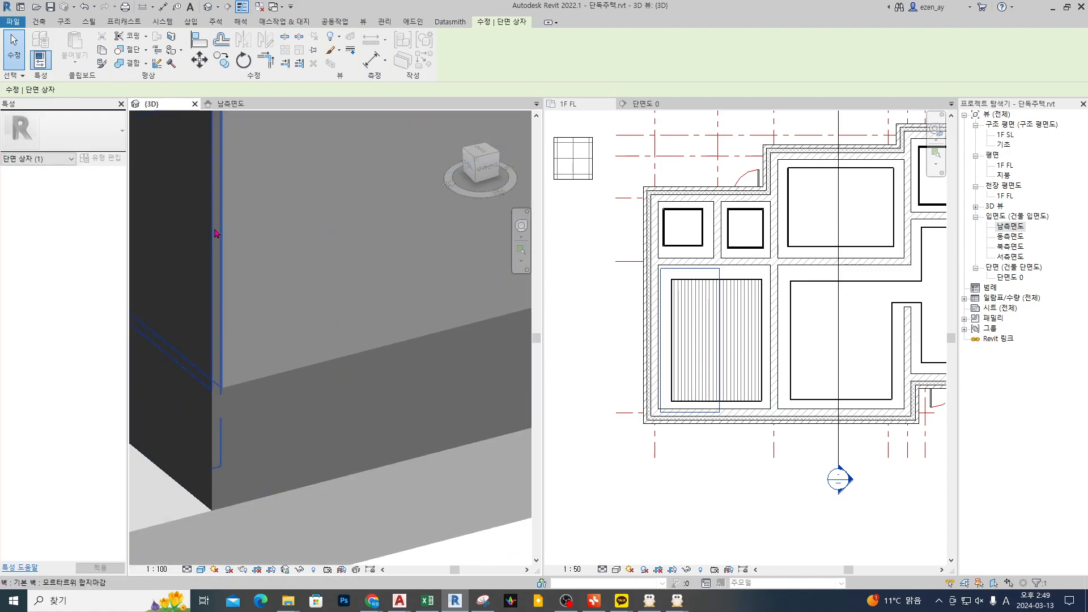
Step: Examine at the cut corner how the floor's layers meet the 모르타르위 합지마감 wall
left_click(216, 233)
left_click(269, 393)
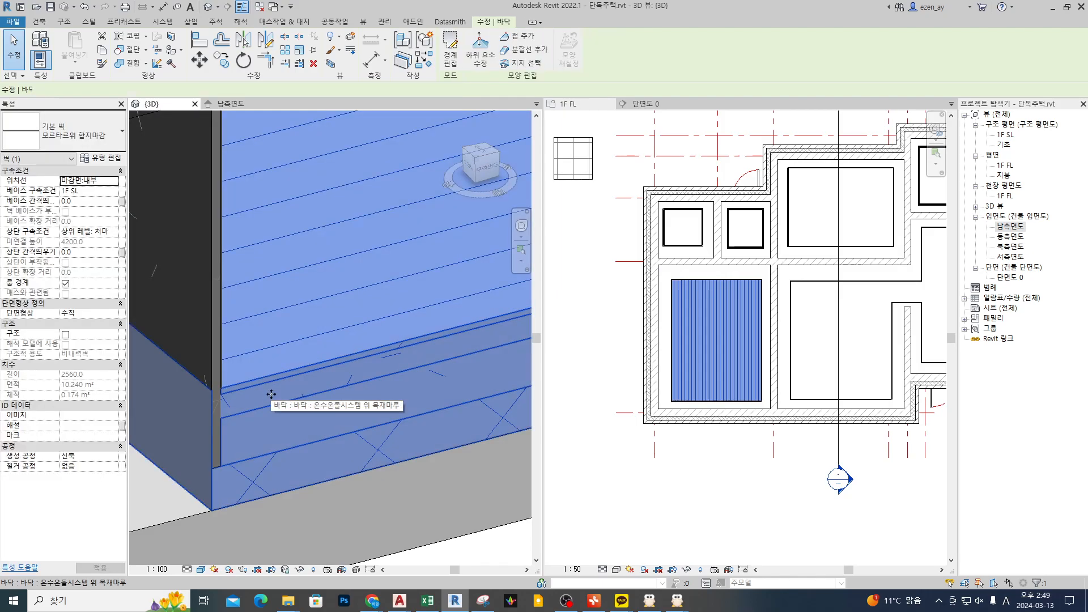
left_click(382, 546)
key("ctrl+1")
left_click(223, 496)
scroll(223, 496, "down", 4)
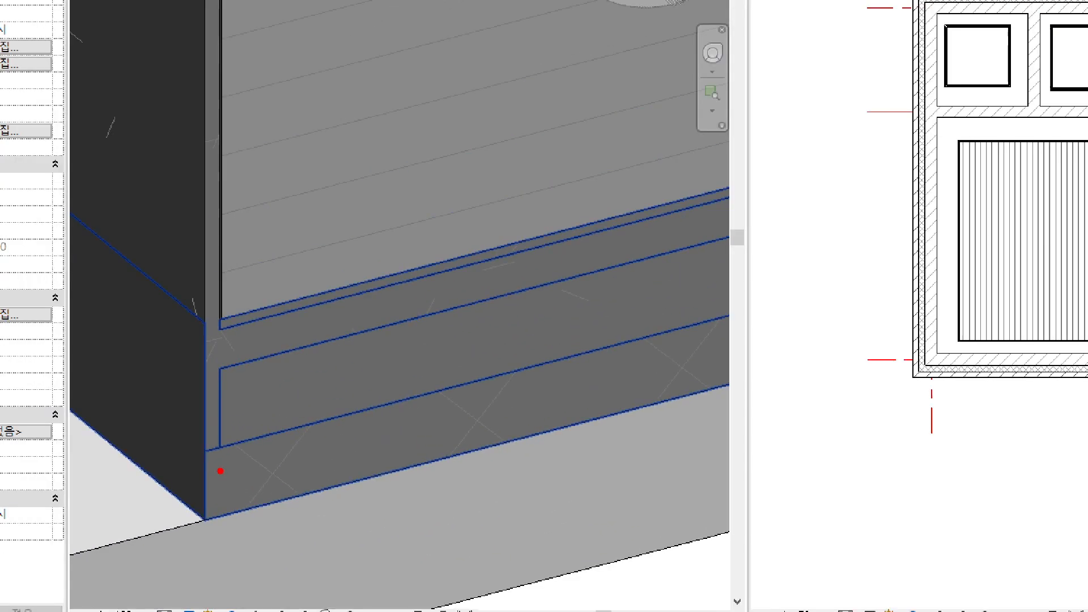
mouse_move(308, 467)
left_mouse_down()
mouse_move(231, 484)
mouse_move(201, 268)
mouse_move(280, 470)
left_mouse_up()
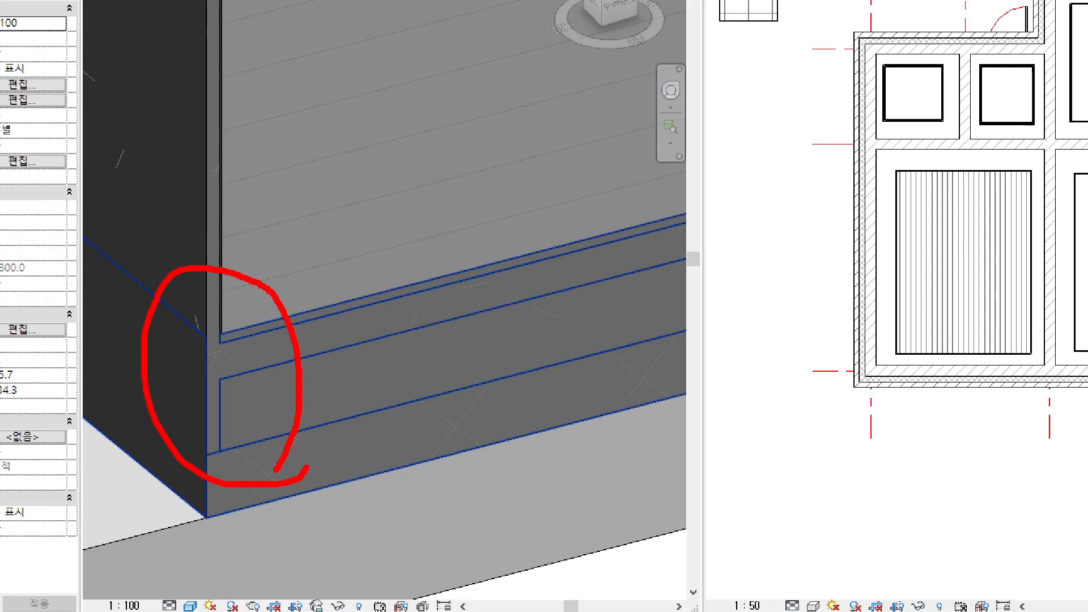
Step: Check the floor-to-wall joint close up in Hidden Line style and return the 3D view to Shaded
key("Escape")
scroll(214, 397, "up", 6)
key("h")
key("l")
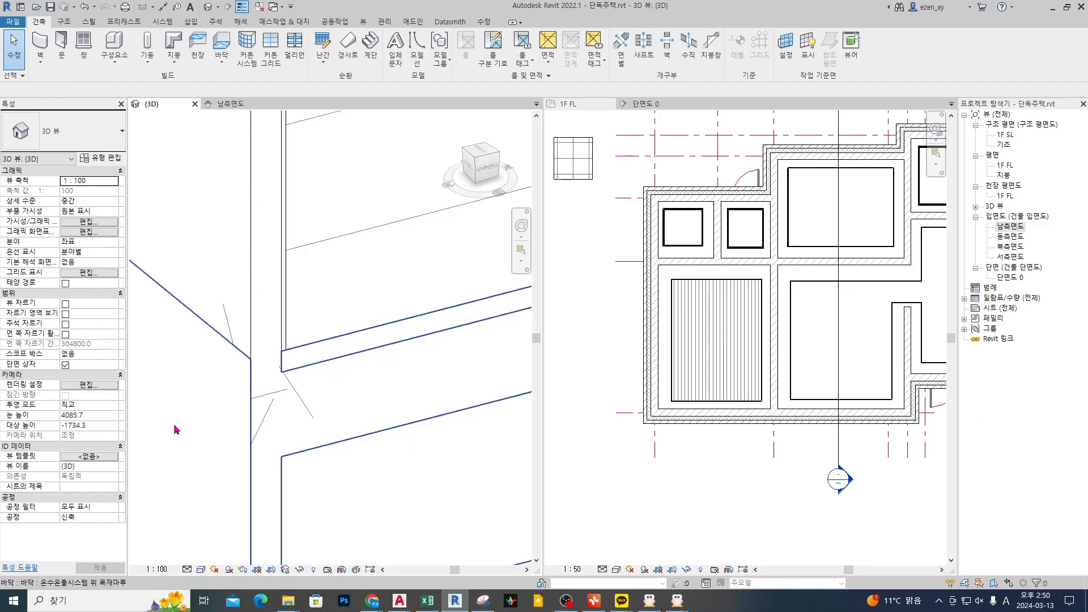
key("s")
key("d")
mouse_move(285, 341)
left_mouse_down()
mouse_move(285, 318)
mouse_move(268, 414)
mouse_move(359, 395)
left_mouse_up()
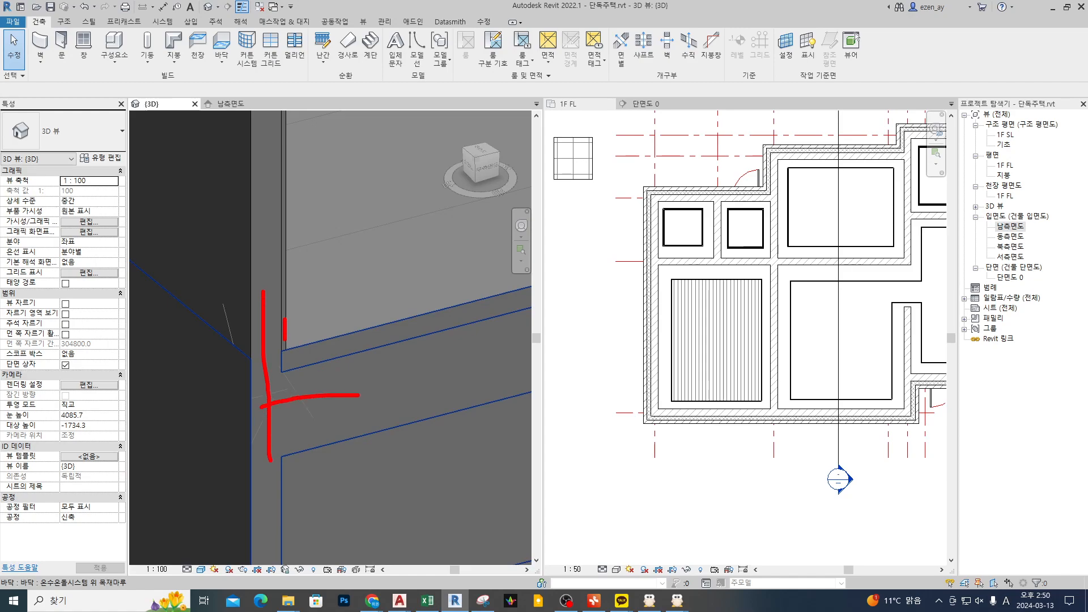
key("Escape")
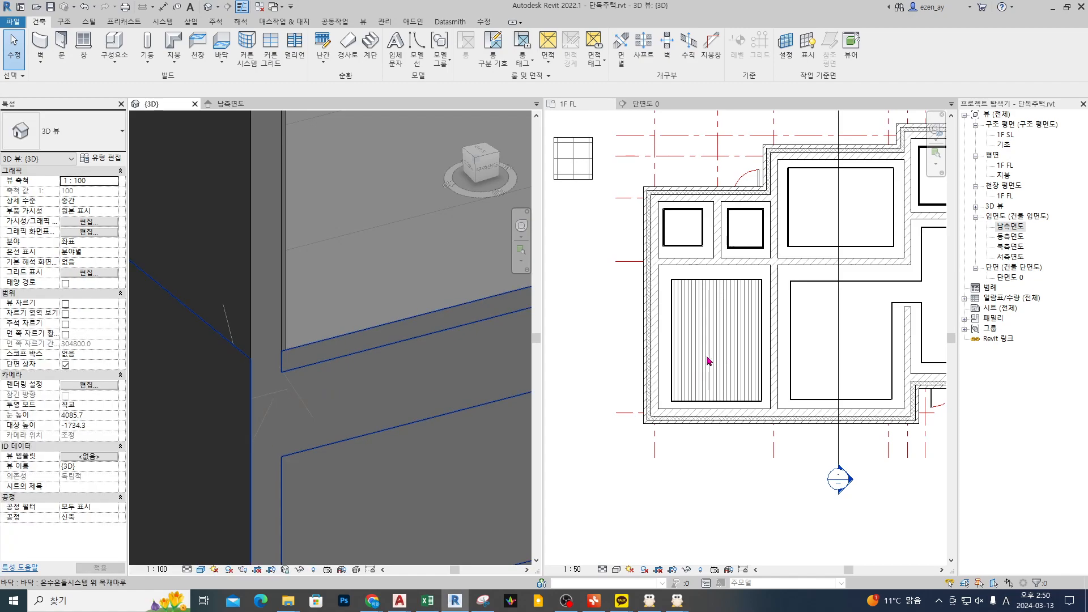
Step: Delete the 온수온돌시스템 위 목재마루 floor from the lower-left room of the 1F FL plan
left_click(709, 356)
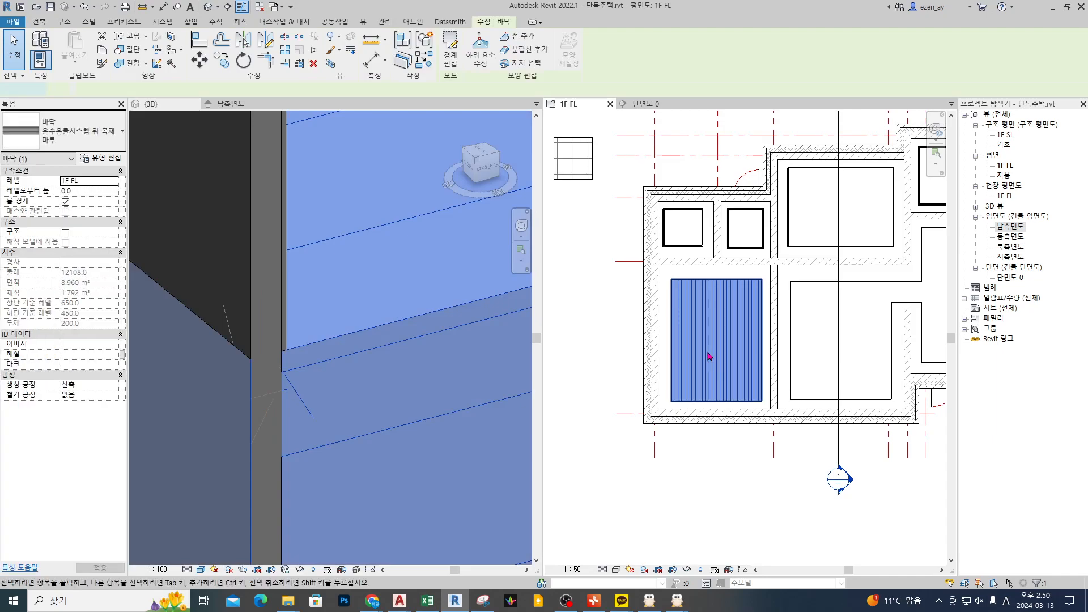
double_click(710, 358)
left_click(462, 61)
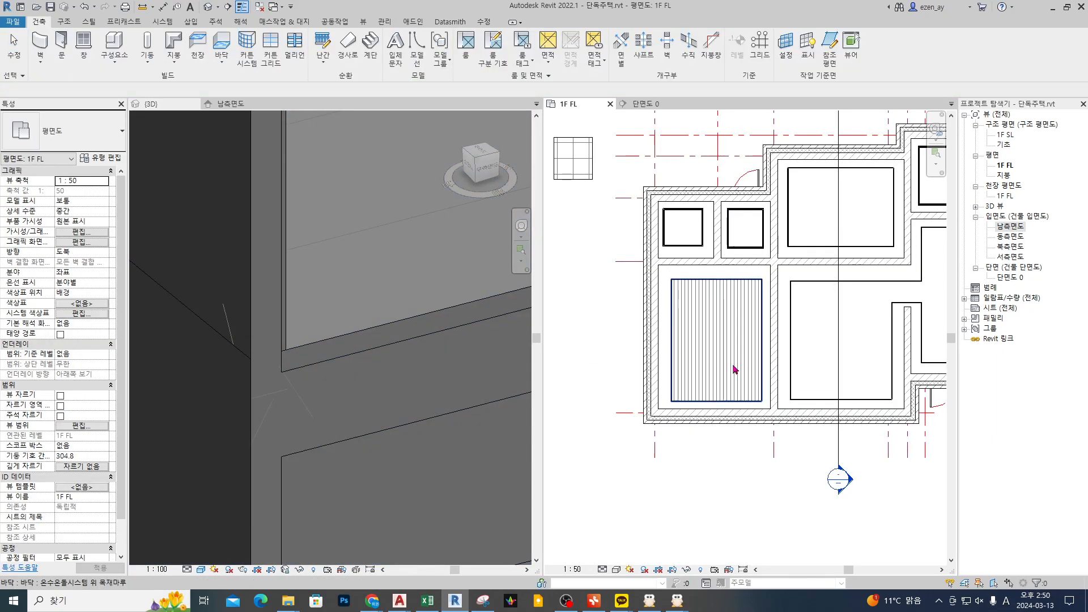
left_click(727, 365)
key("Delete")
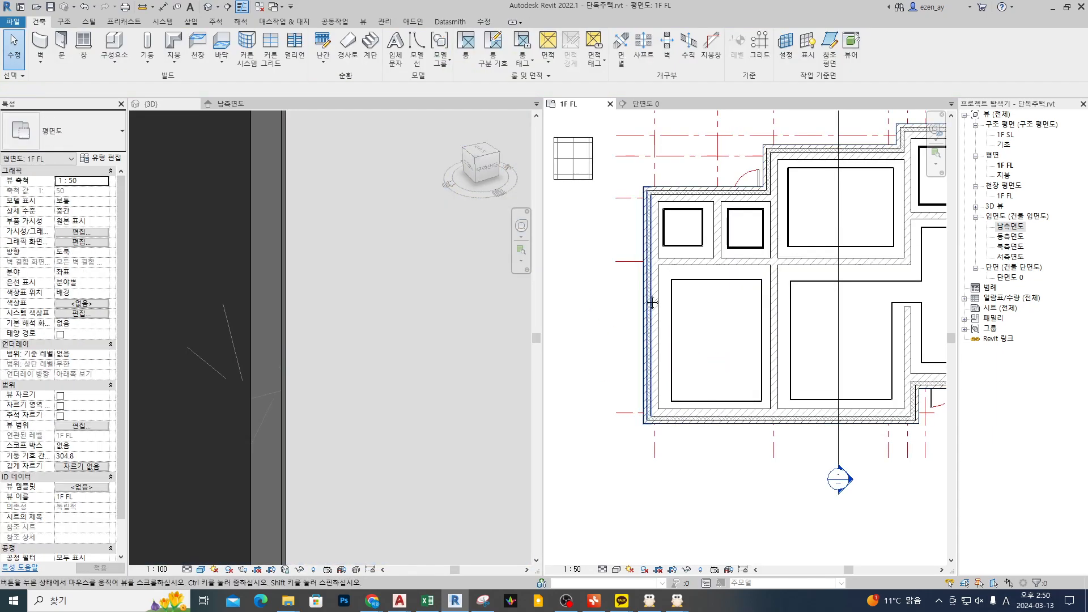
Step: Create a similar 온수온돌시스템 위 목재마루 floor from an existing one, bounded by the lower-left room's wall chain, declining to cut the overlapping walls
middle_click_drag(601, 219, 872, 227)
scroll(850, 225, "down", 1)
left_click(752, 182)
middle_click_drag(941, 332, 716, 294)
scroll(738, 300, "up", 2)
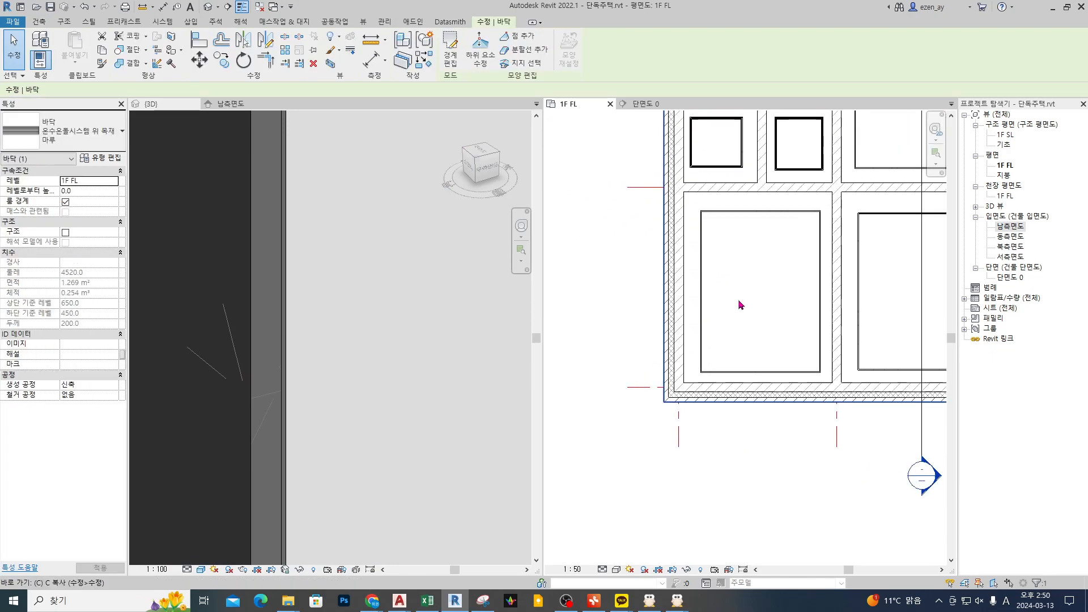
key("c")
key("s")
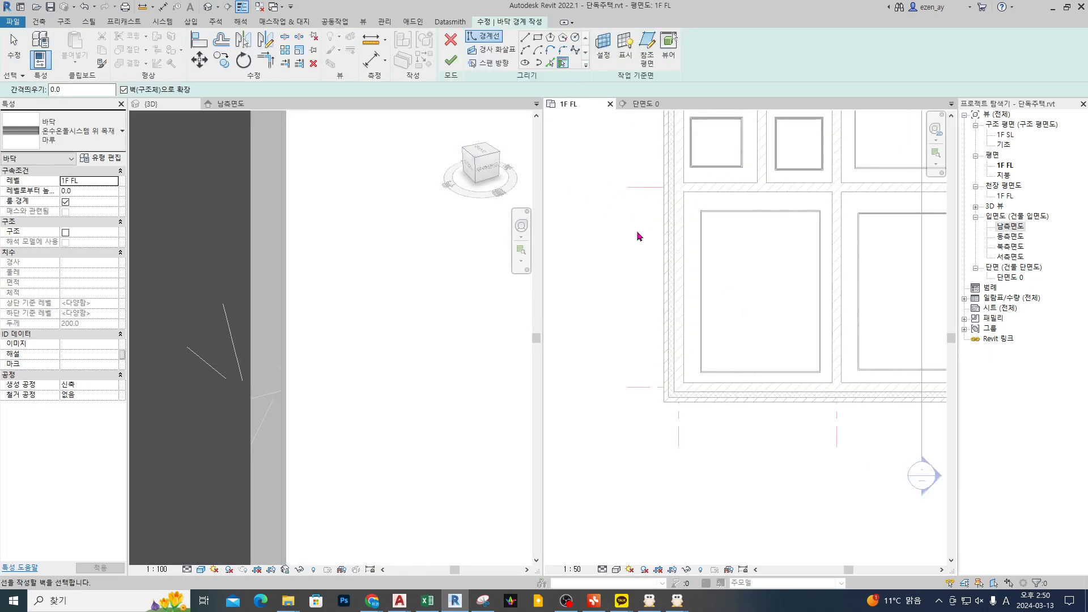
scroll(703, 261, "up", 3)
key("Tab")
left_click(705, 277)
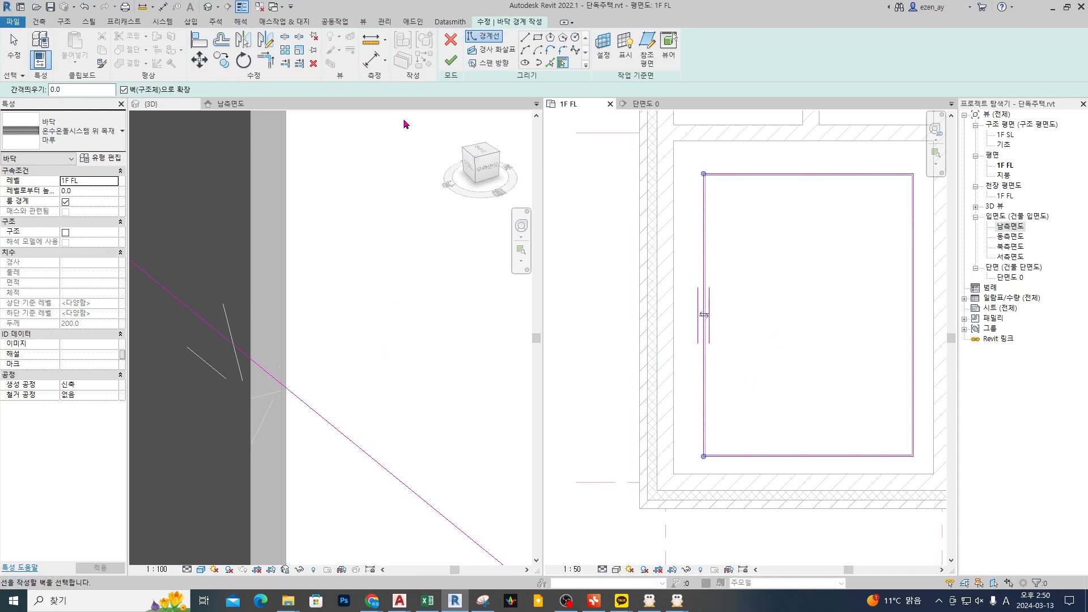
left_click(450, 60)
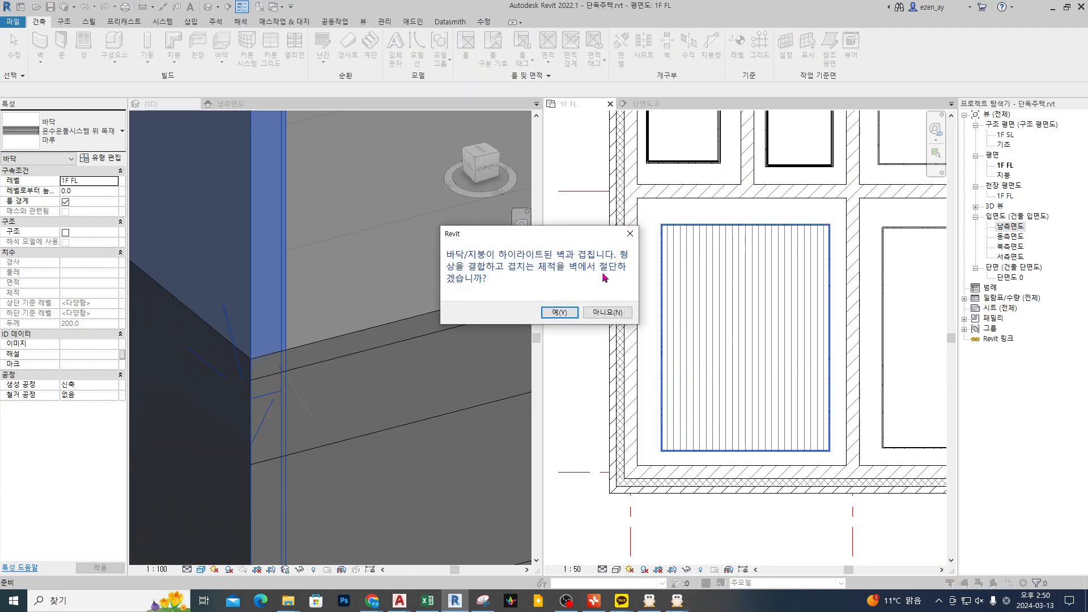
left_click(609, 313)
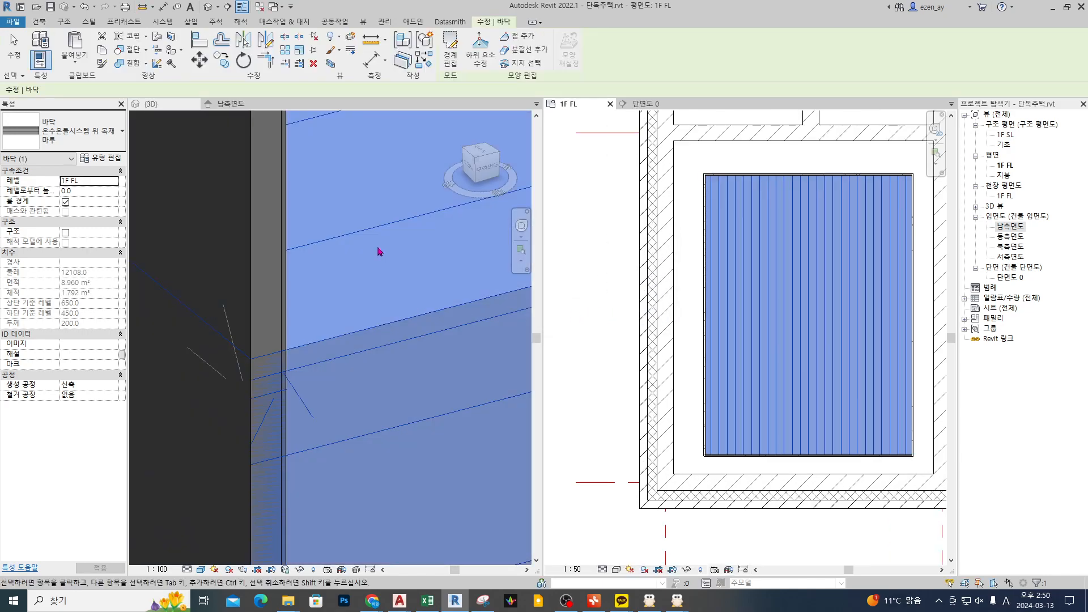
Step: Examine in the 3D view how the unjoined floor overlaps the 모르타르위 합지마감 wall at the cut corner
scroll(376, 244, "down", 4)
left_click(400, 425)
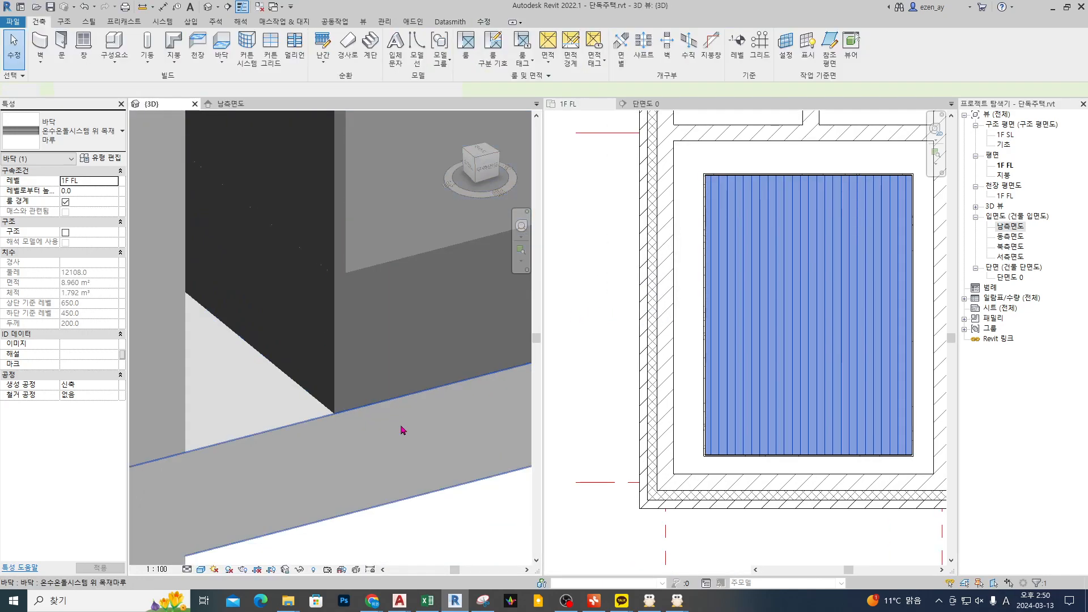
left_click(418, 296)
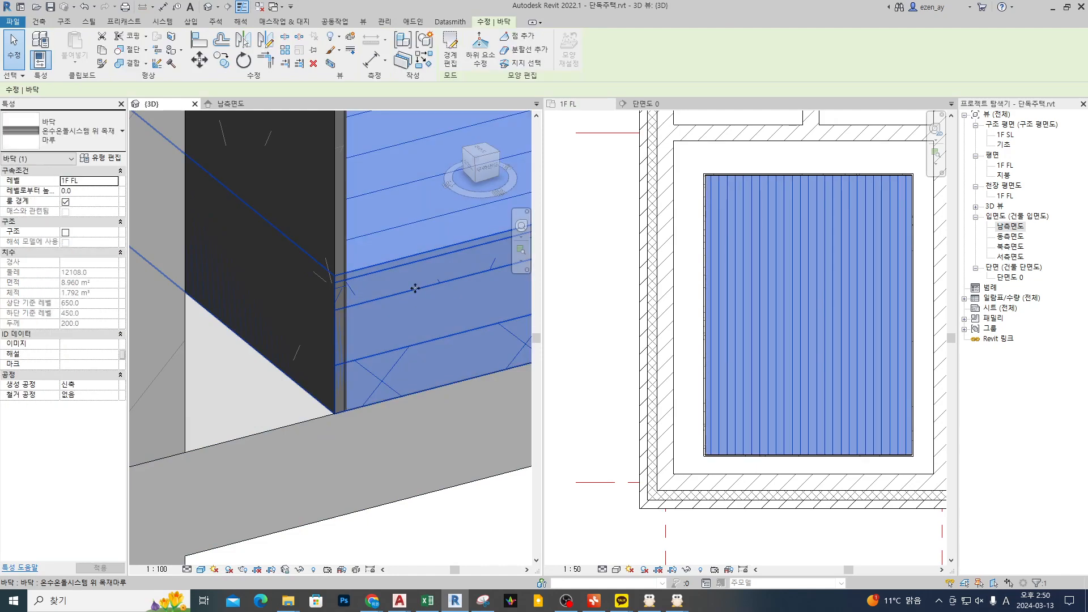
left_click(337, 233)
key("Escape")
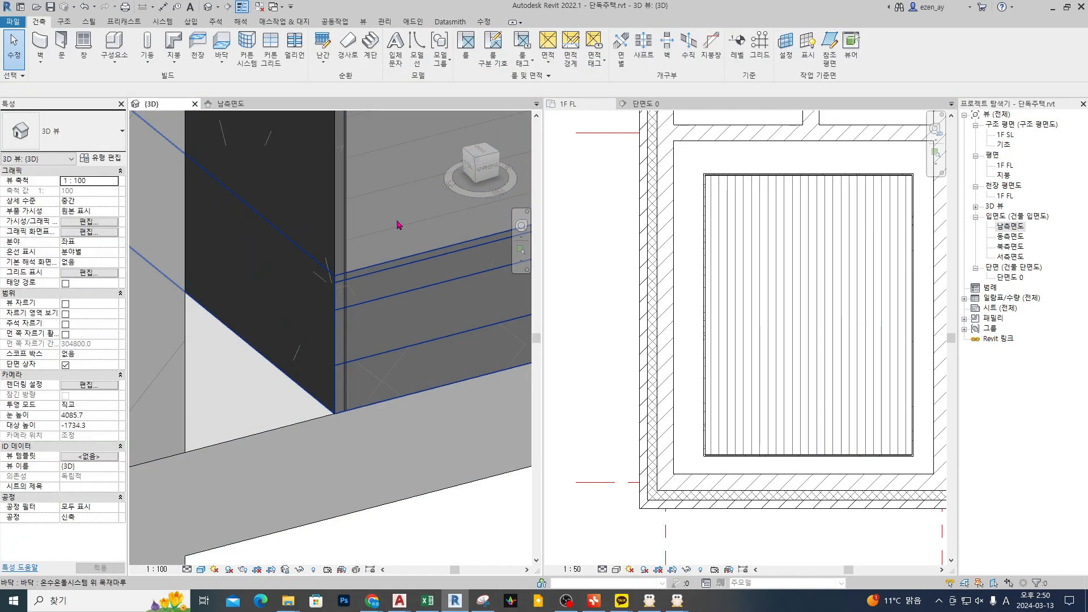
Step: Join the geometry of the new floor with the adjoining 모르타르위 합지마감 wall
left_click(404, 242)
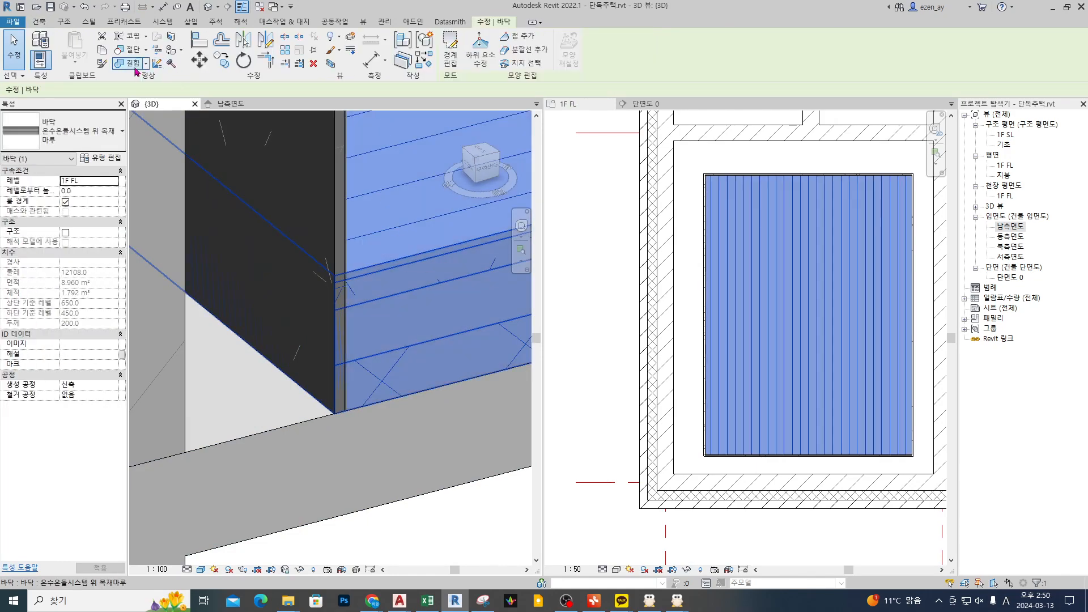
key("Escape")
left_click(387, 227)
key("Escape")
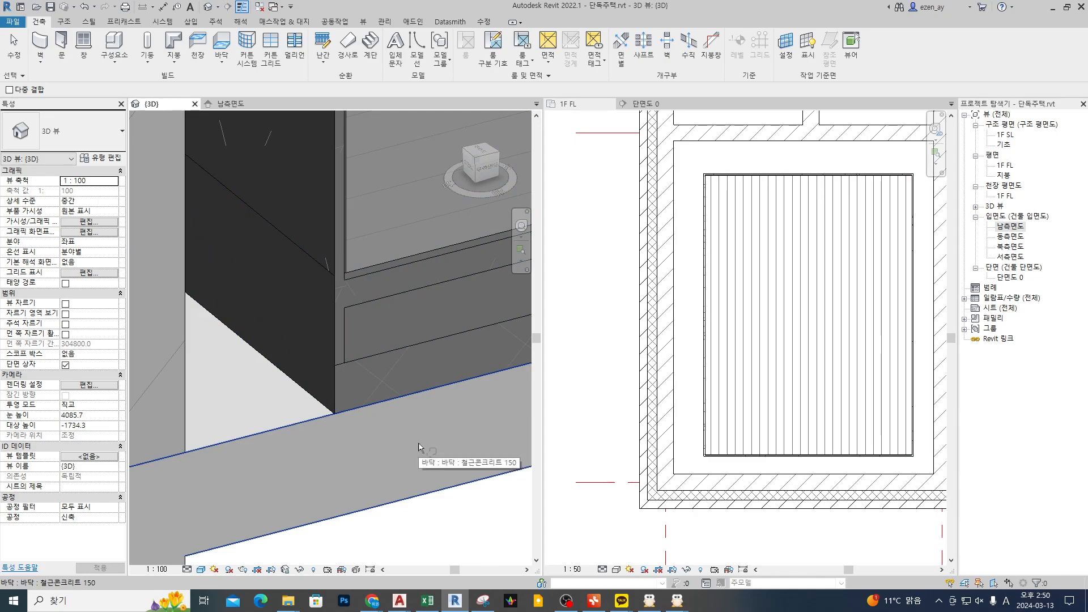
Step: Delete the joined 온수온돌시스템 위 목재마루 floor from the lower-left room of the 1F FL plan
key("Escape")
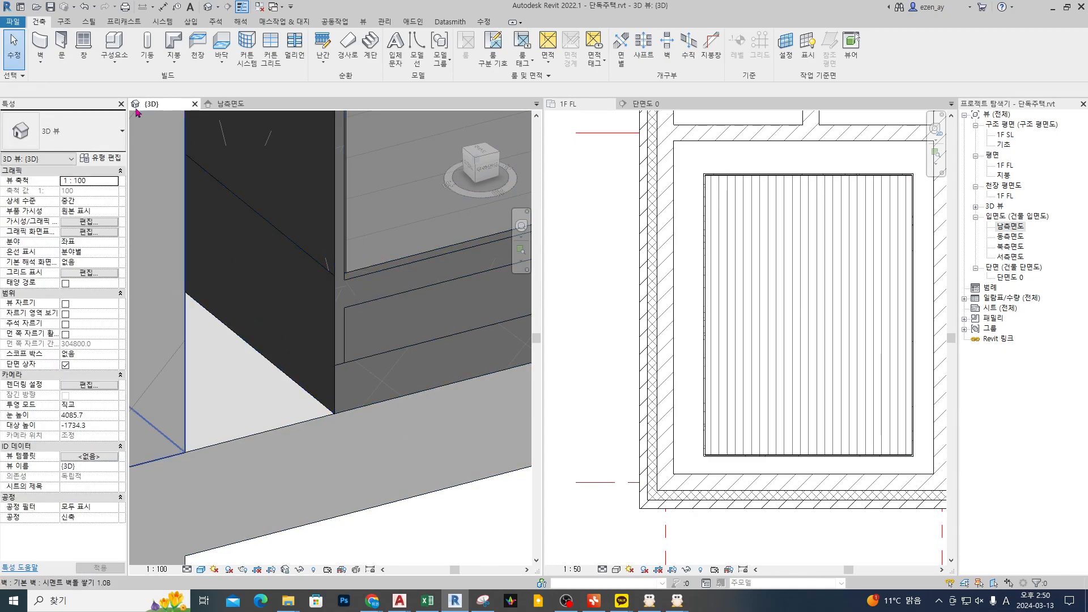
left_click(379, 260)
key("Escape")
left_click(411, 286)
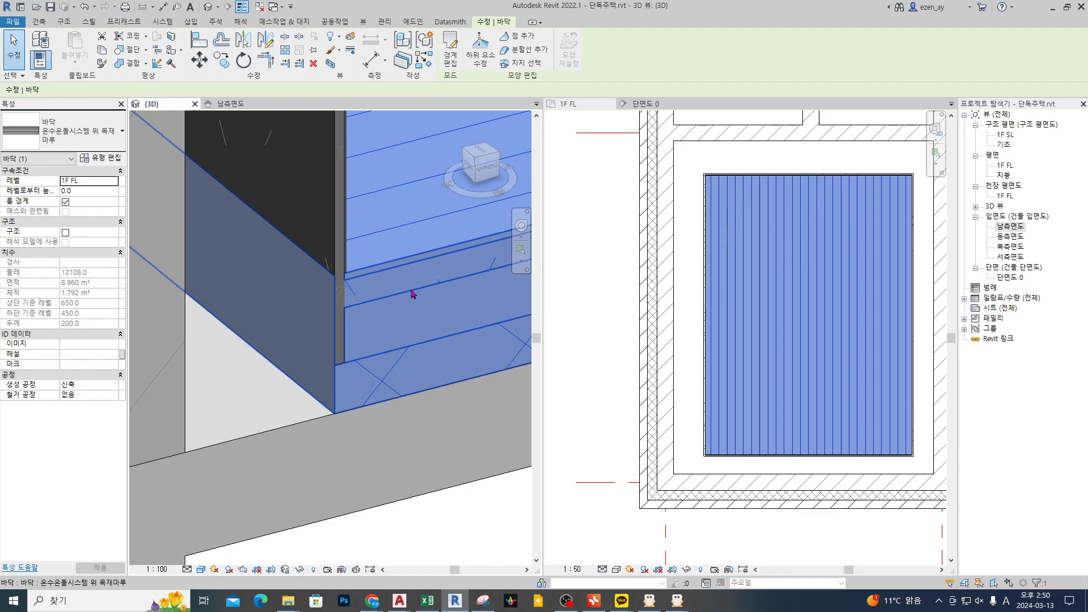
key("Escape")
left_click(760, 339)
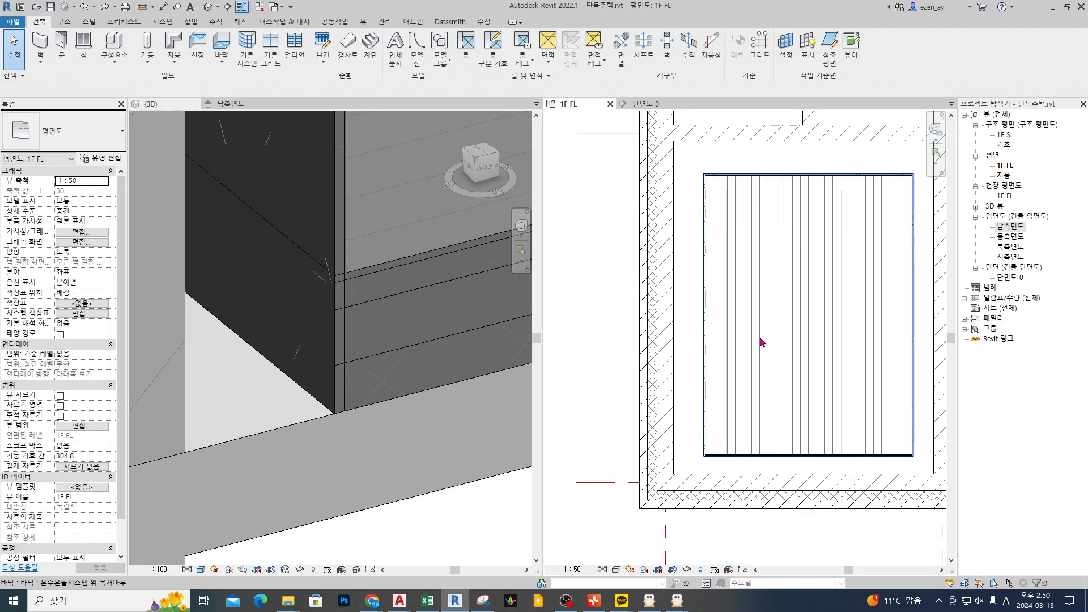
left_click(765, 274)
key("Delete")
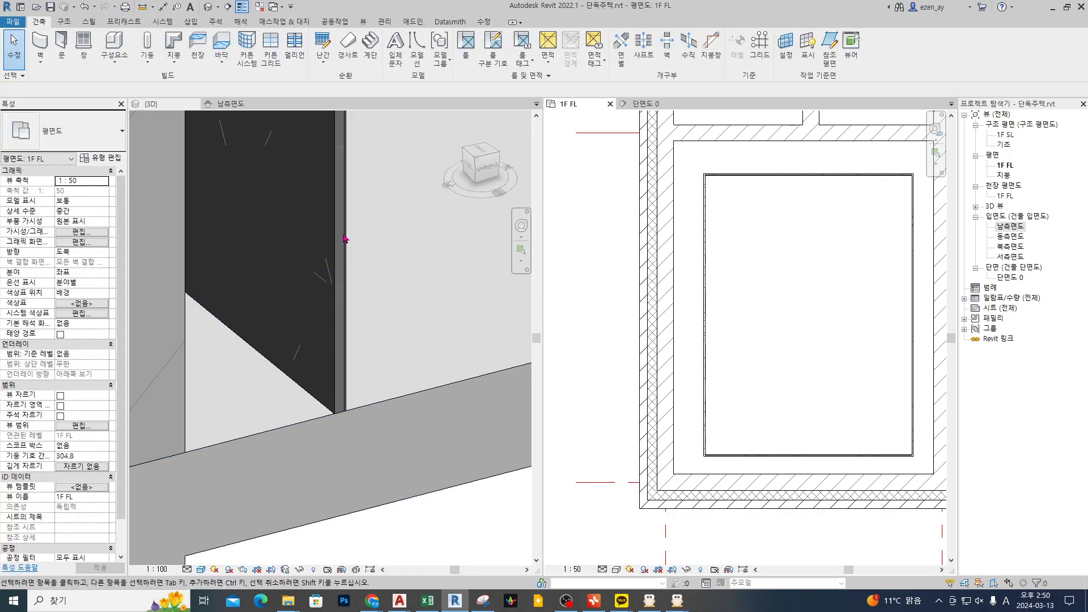
Step: Set the base constraint of the lower-left room's four 모르타르위 합지마감 finish walls to 1F FL
left_click(344, 239)
left_click(754, 175, "ctrl")
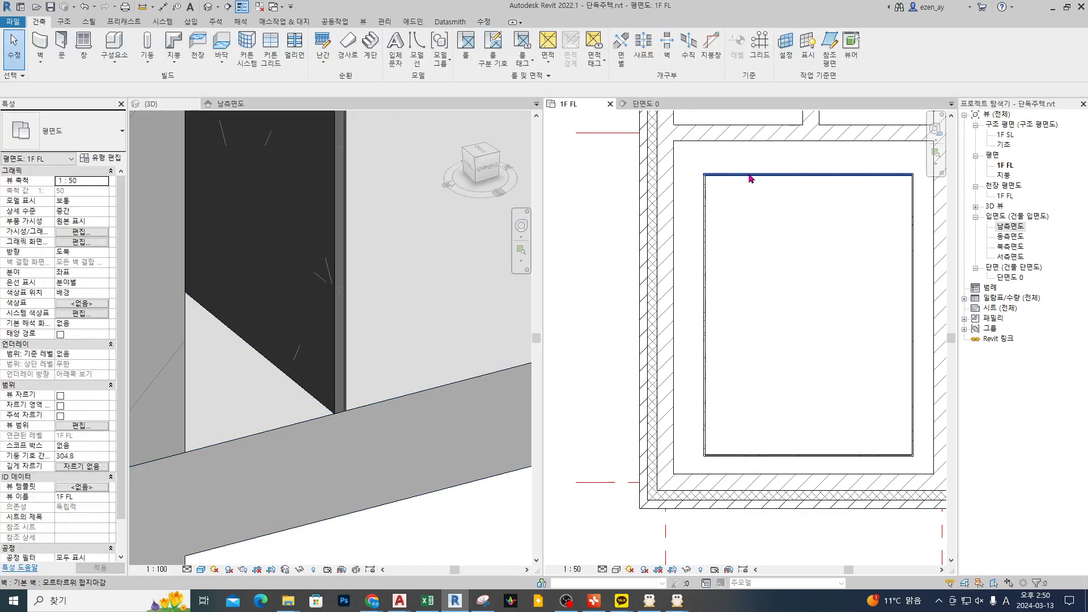
left_click(116, 193)
left_click(114, 191)
left_click(86, 226)
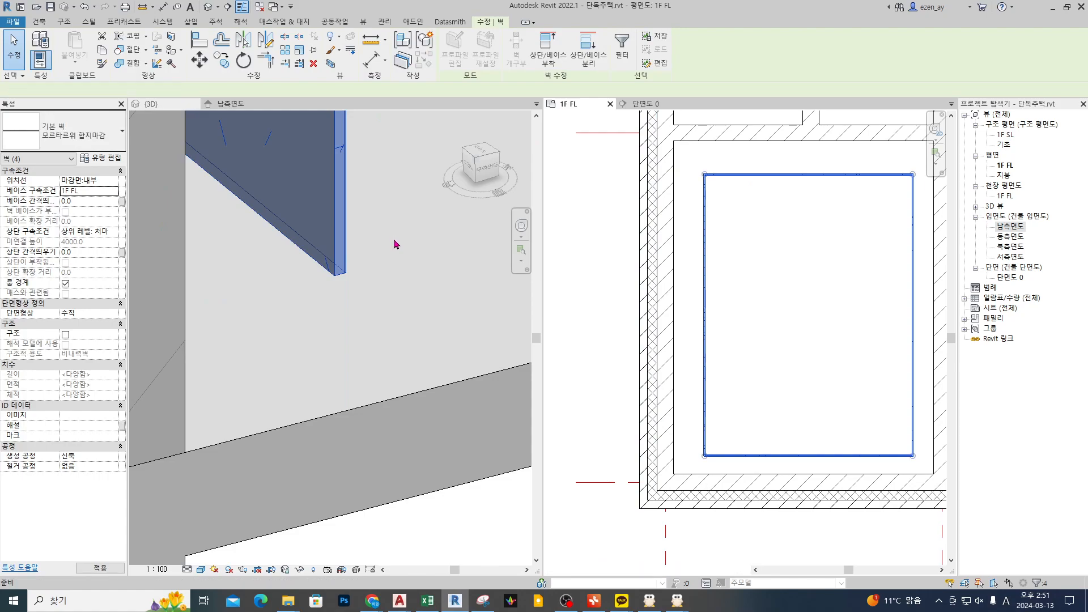
left_click(372, 379)
middle_click_drag(372, 378, 342, 258, "shift")
Step: Create a similar 온수온돌시스템 위 목재마루 floor from an existing one, bounded by the lower-left room's finish wall chain
left_click(737, 233)
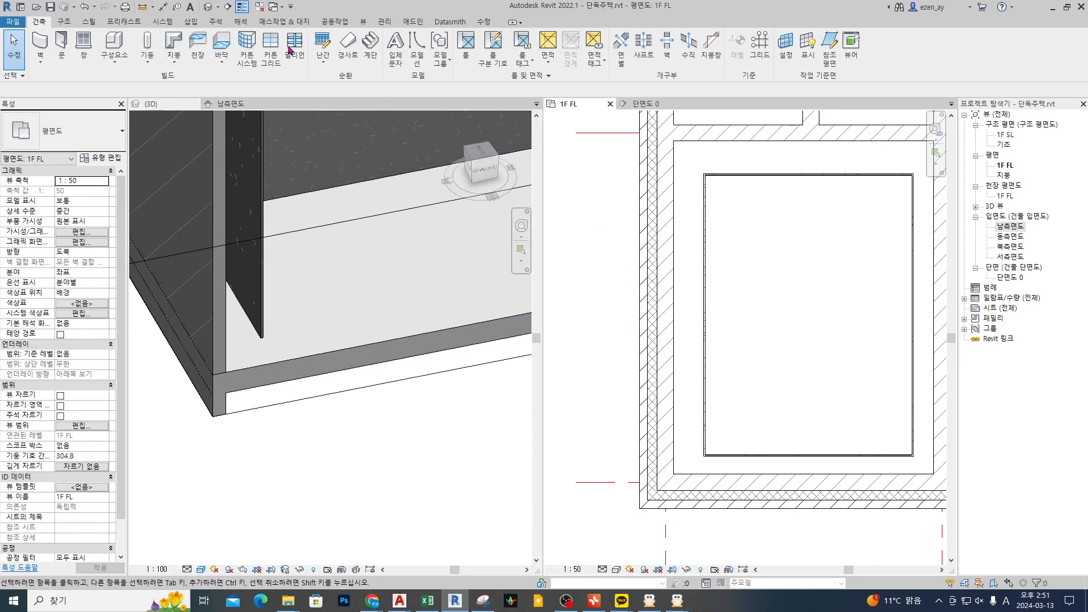
scroll(708, 226, "down", 4)
scroll(794, 284, "up", 3)
left_click(816, 344)
scroll(771, 317, "up", 3)
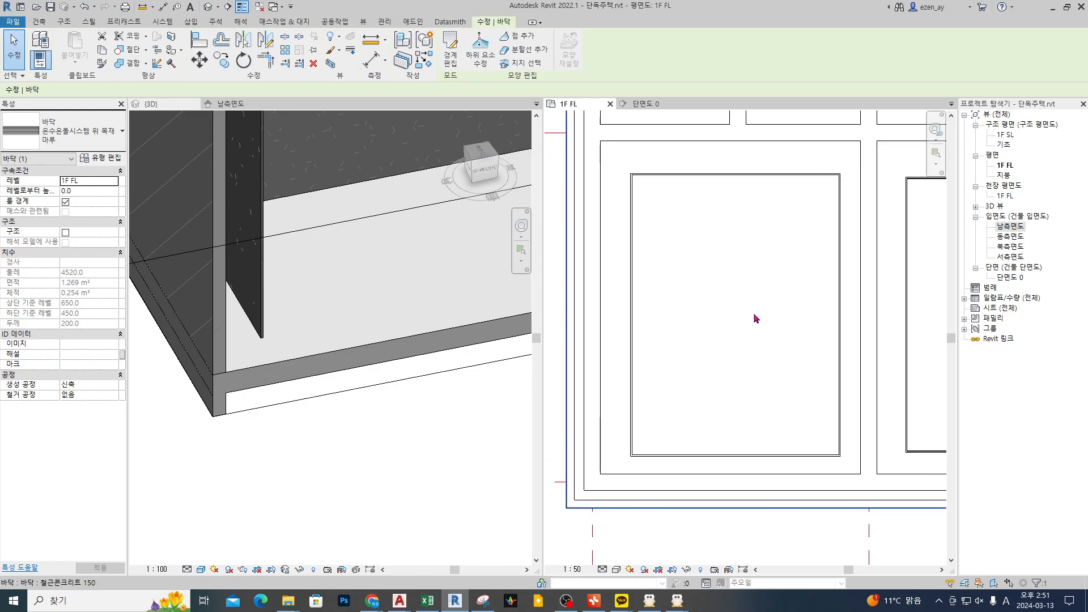
double_click(656, 250)
key("Tab")
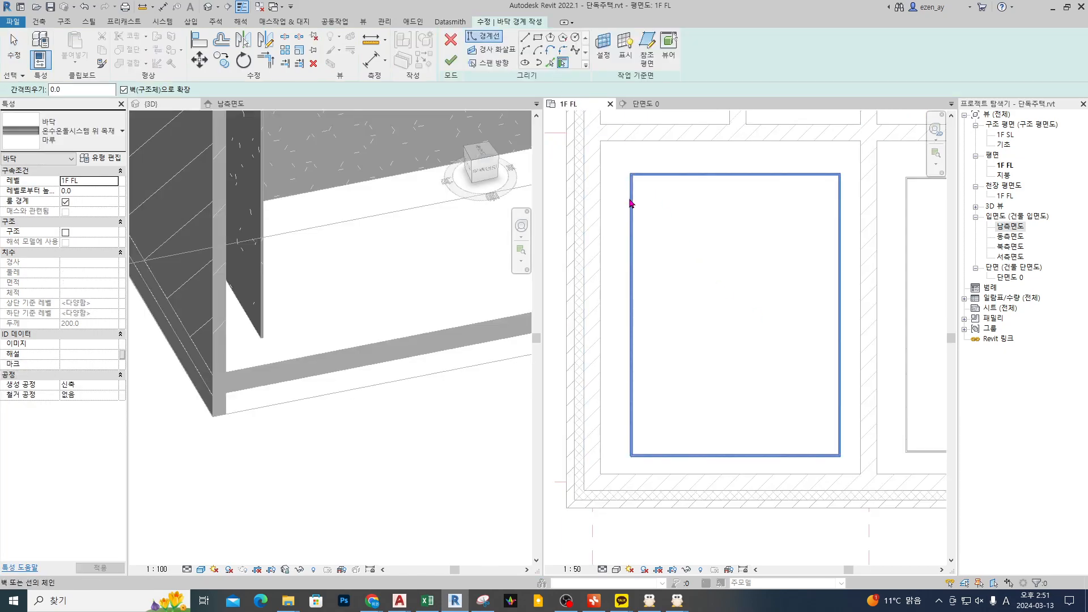
left_click(631, 203)
left_click(451, 60)
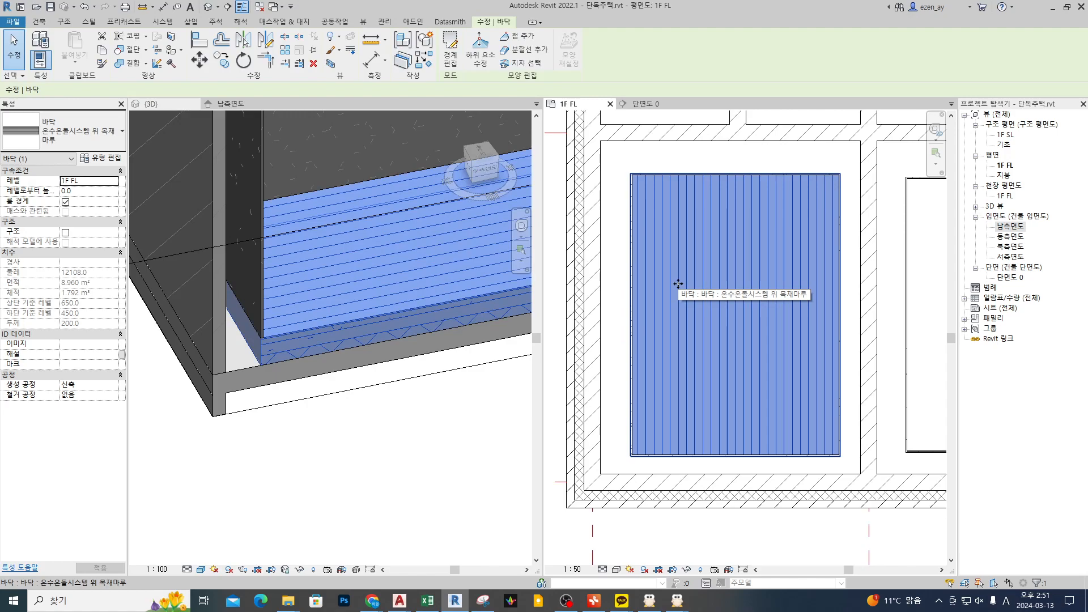
Step: Examine in the 3D view how the 모르타르위 합지마감 wall's base meets the floor layers at the cut corner
left_click(343, 324)
scroll(272, 362, "up", 5)
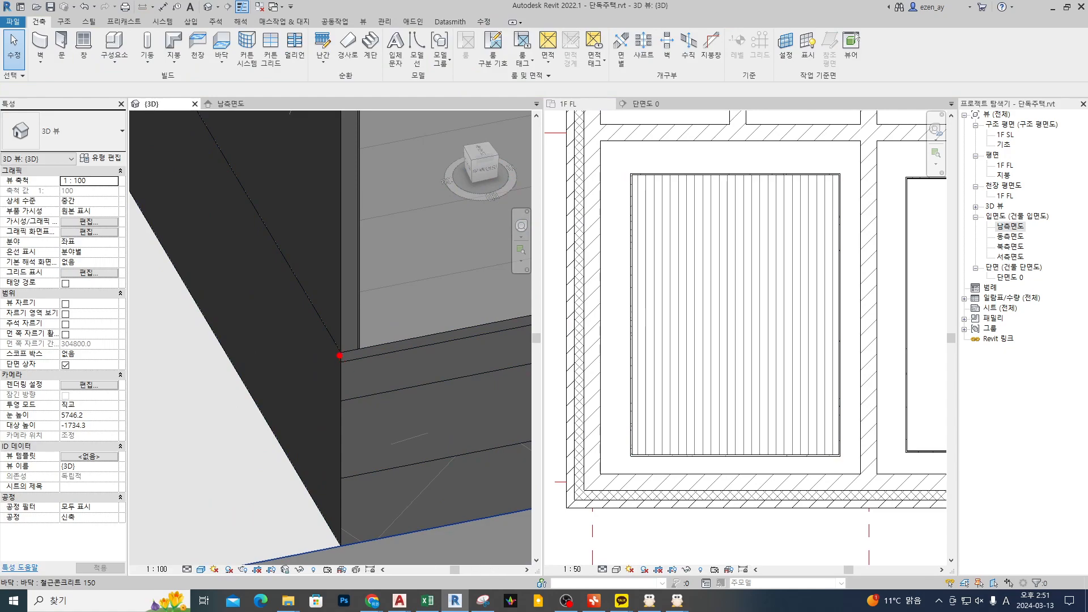
left_click_drag(340, 353, 524, 316)
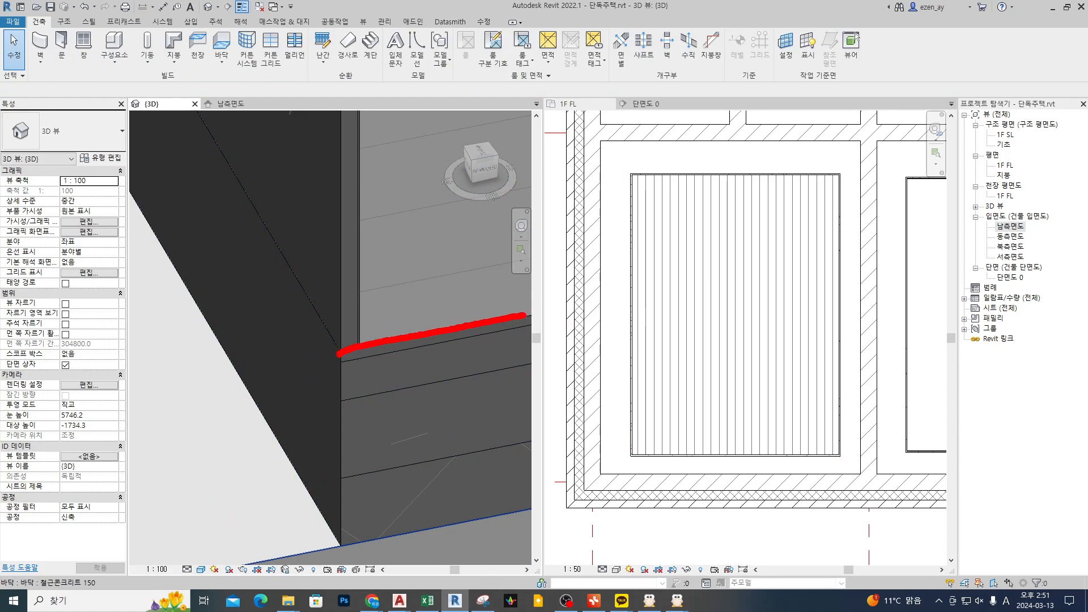
left_click_drag(340, 353, 355, 157)
left_click_drag(357, 355, 358, 188)
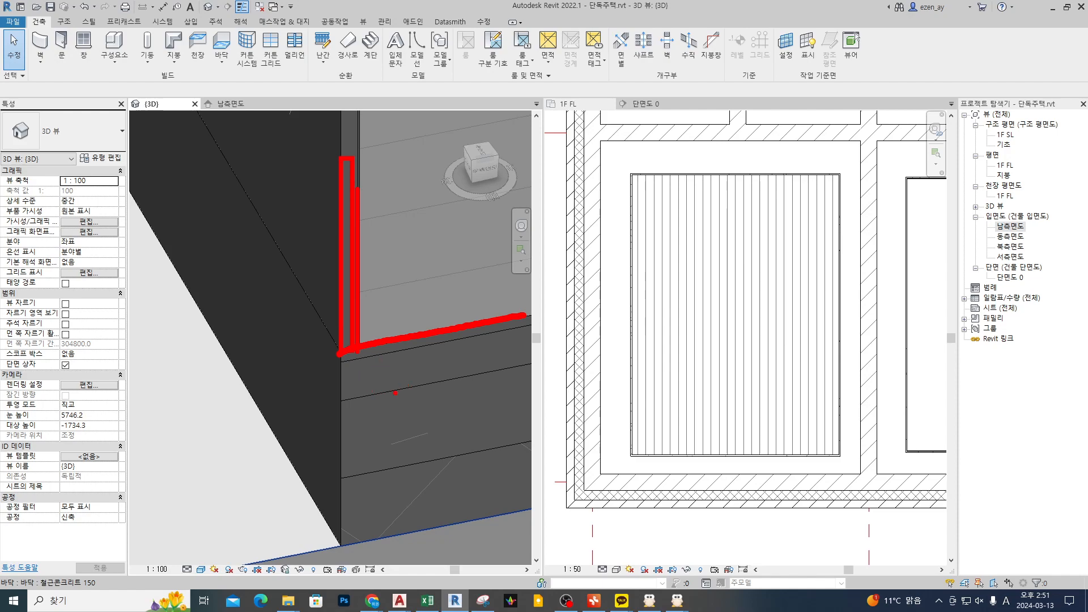
mouse_move(381, 380)
left_mouse_down()
mouse_move(299, 355)
mouse_move(379, 391)
left_mouse_up()
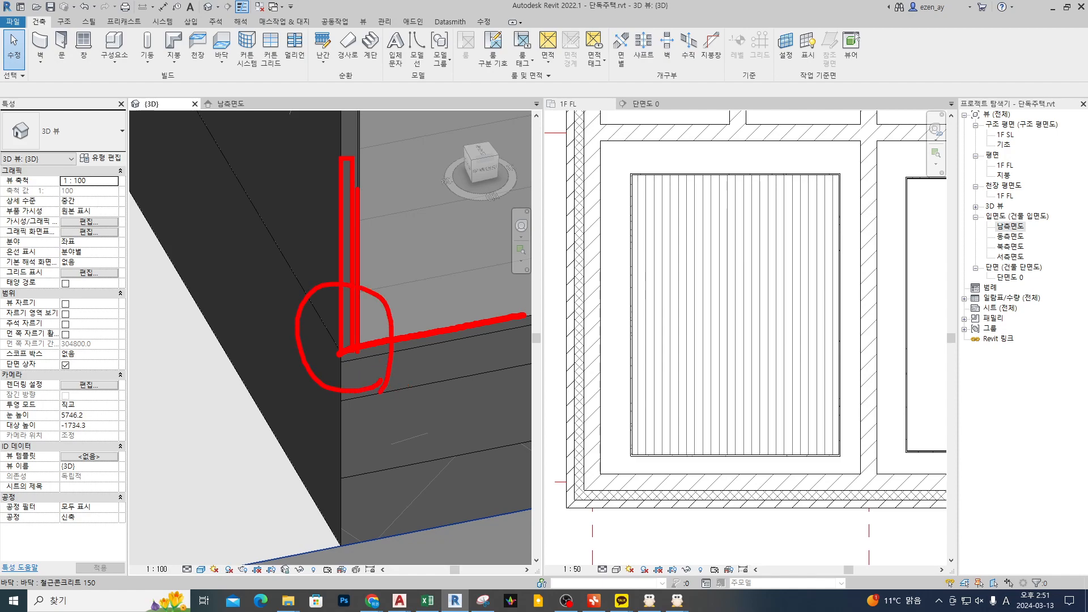
key("Escape")
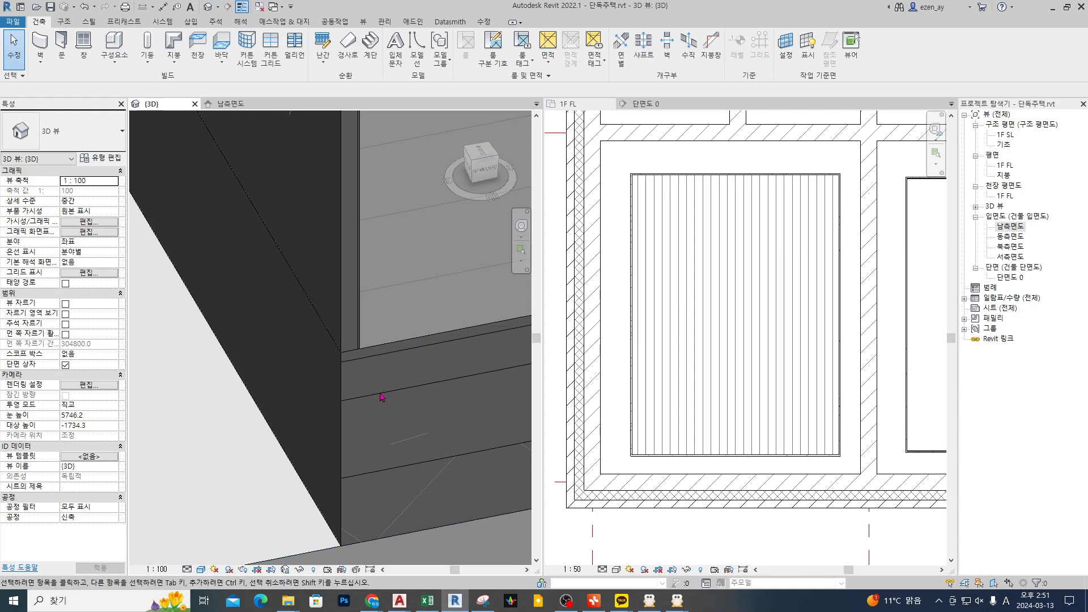
left_click(335, 288)
left_click_drag(343, 350, 342, 546)
mouse_move(356, 346)
left_mouse_down()
mouse_move(354, 475)
mouse_move(499, 462)
left_mouse_up()
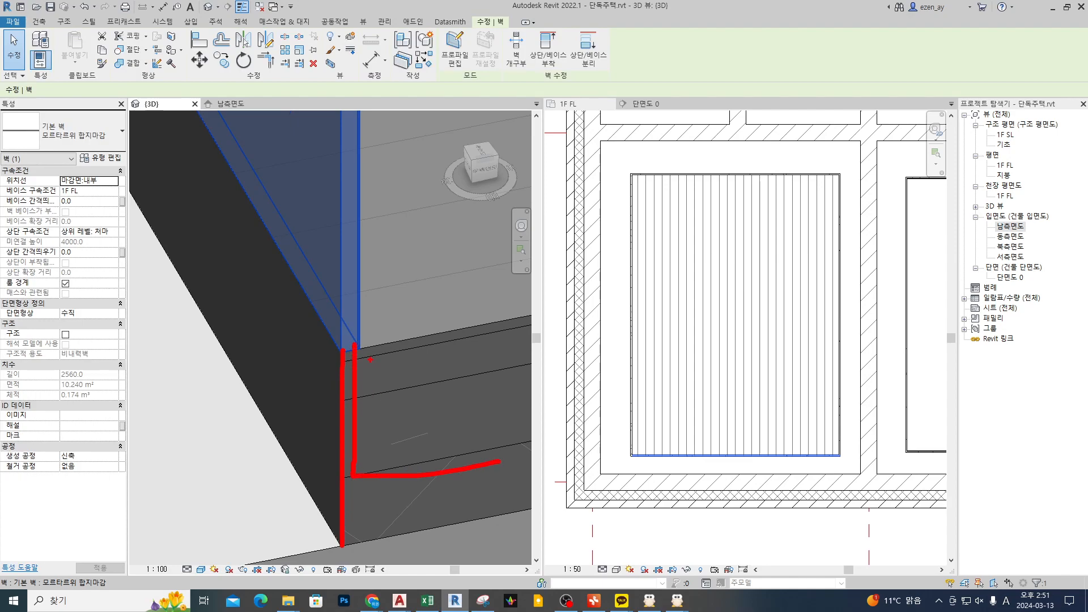
mouse_move(360, 358)
left_mouse_down()
mouse_move(363, 473)
mouse_move(464, 446)
left_mouse_up()
mouse_move(403, 518)
left_mouse_down()
mouse_move(275, 435)
mouse_move(401, 518)
left_mouse_up()
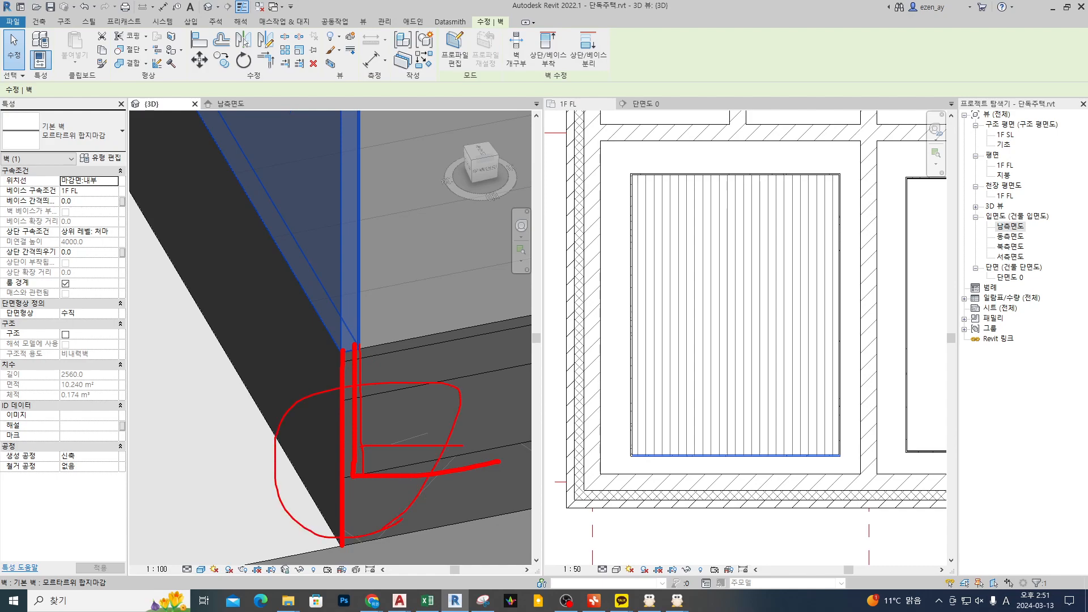
key("Escape")
key("Escape")
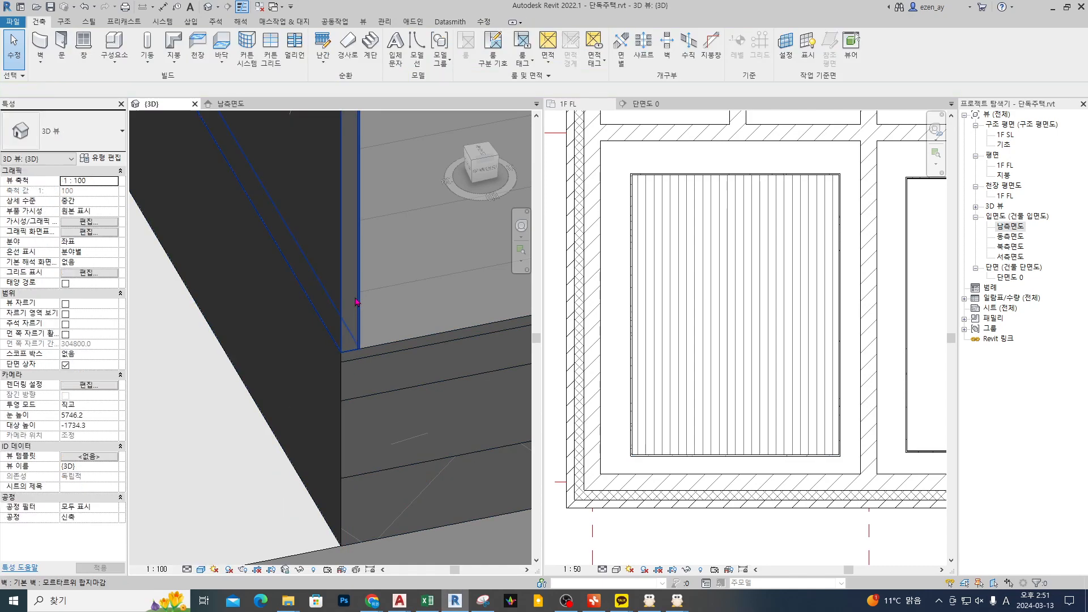
Step: Set the base constraint of the four 모르타르위 합지마감 walls around the new floor to 1F SL
left_click(357, 301)
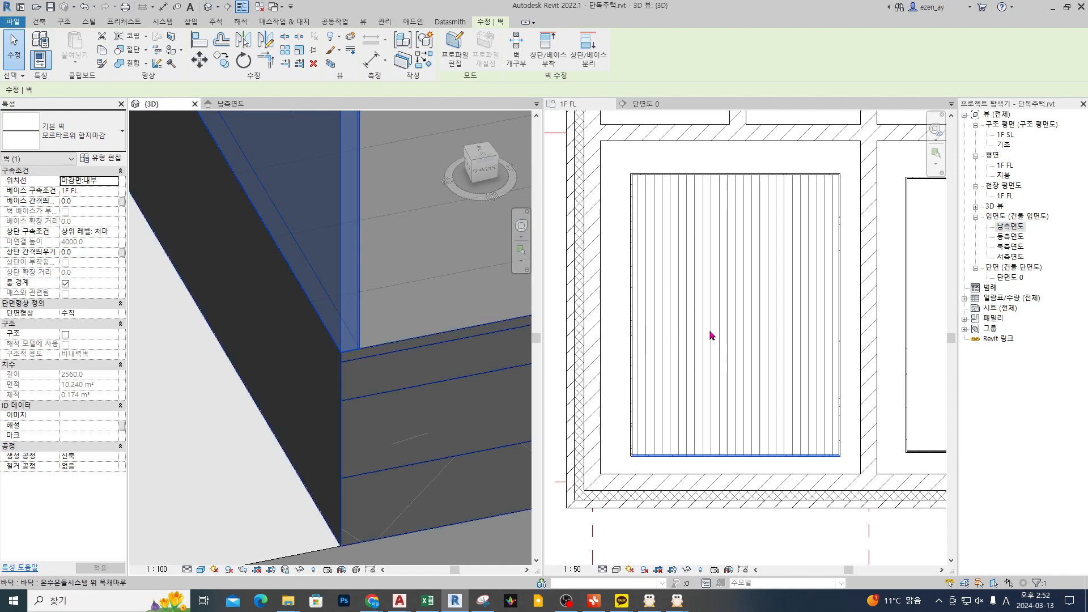
left_click(632, 244)
left_click(632, 247)
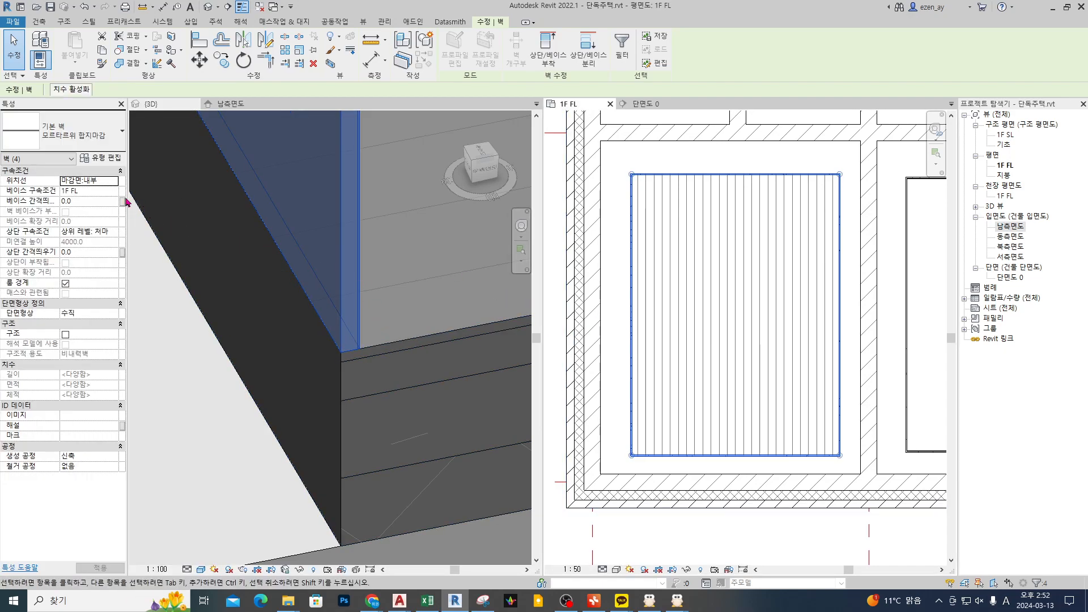
left_click(114, 191)
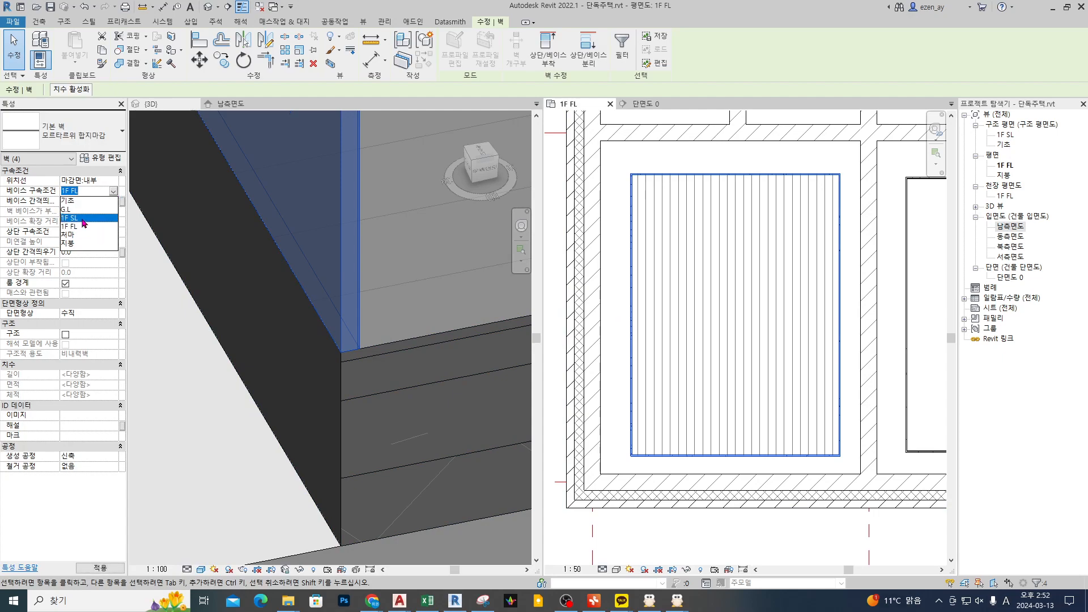
left_click(83, 220)
left_click(369, 327)
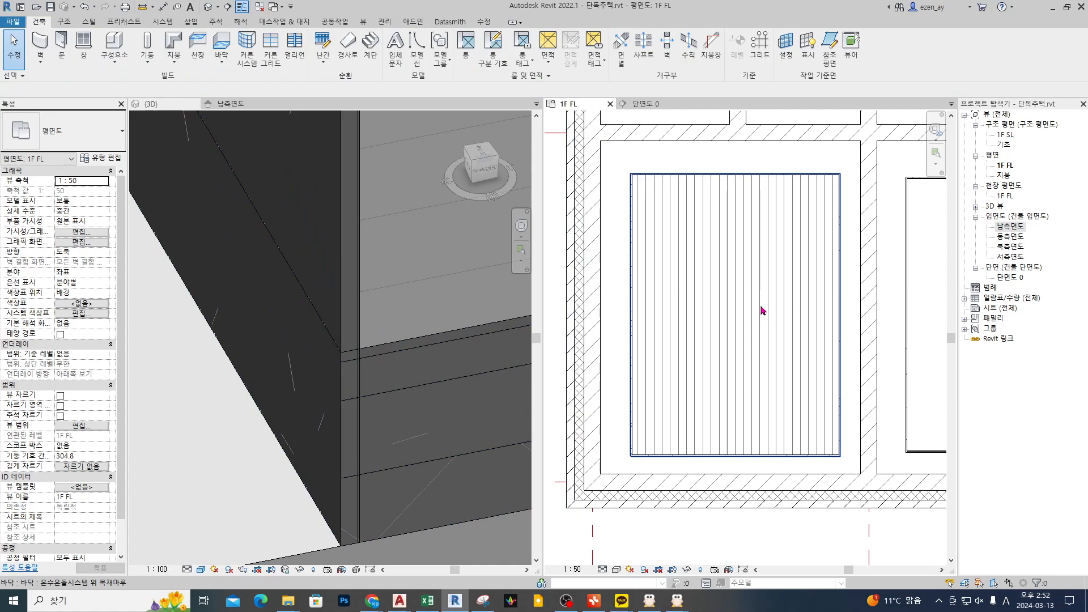
Step: Reopen and finish the lower-left floor's boundary, agreeing to join geometry and cut the overlapping volume from the walls
left_click(694, 309)
left_click(458, 59)
left_click(459, 62)
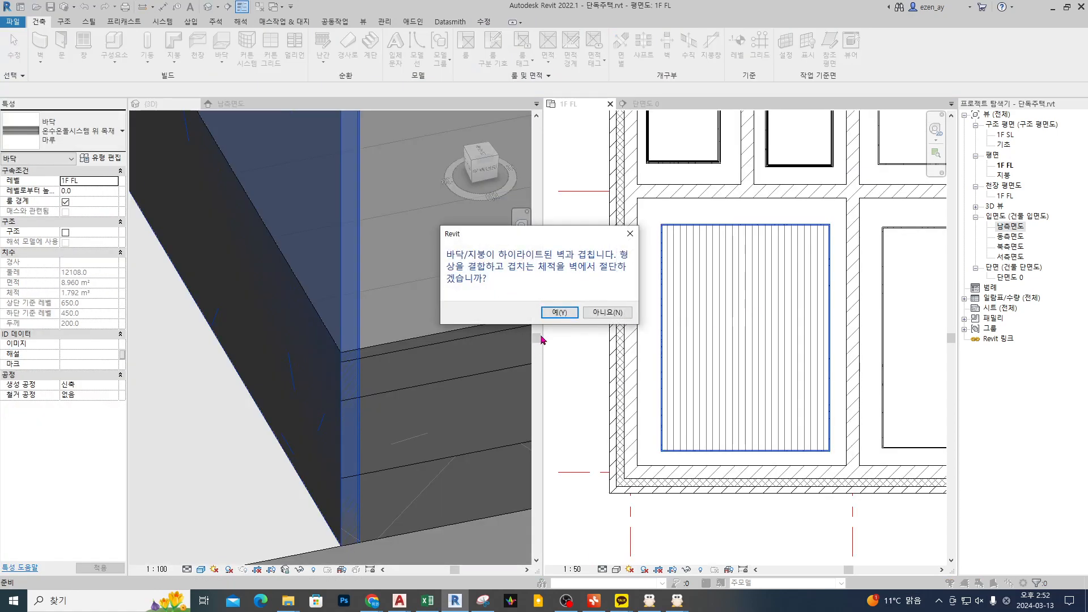
left_click(559, 312)
key("Escape")
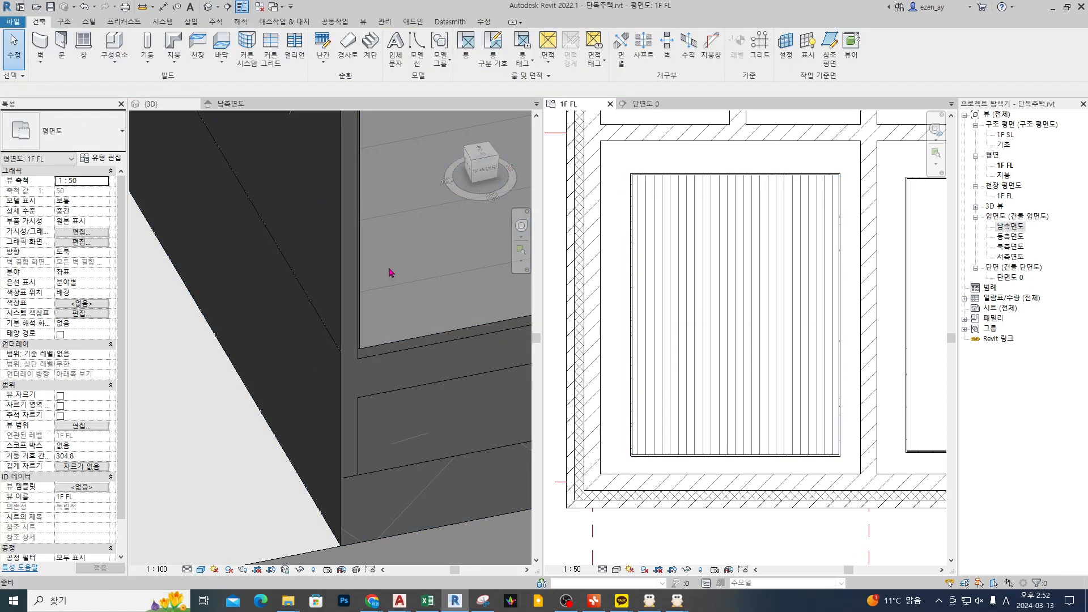
Step: Examine the joined floor layers and the 모르타르위 합지마감 wall at the cut corner in the 3D view
middle_click_drag(440, 413, 408, 379)
scroll(394, 360, "down", 4)
scroll(373, 303, "up", 3)
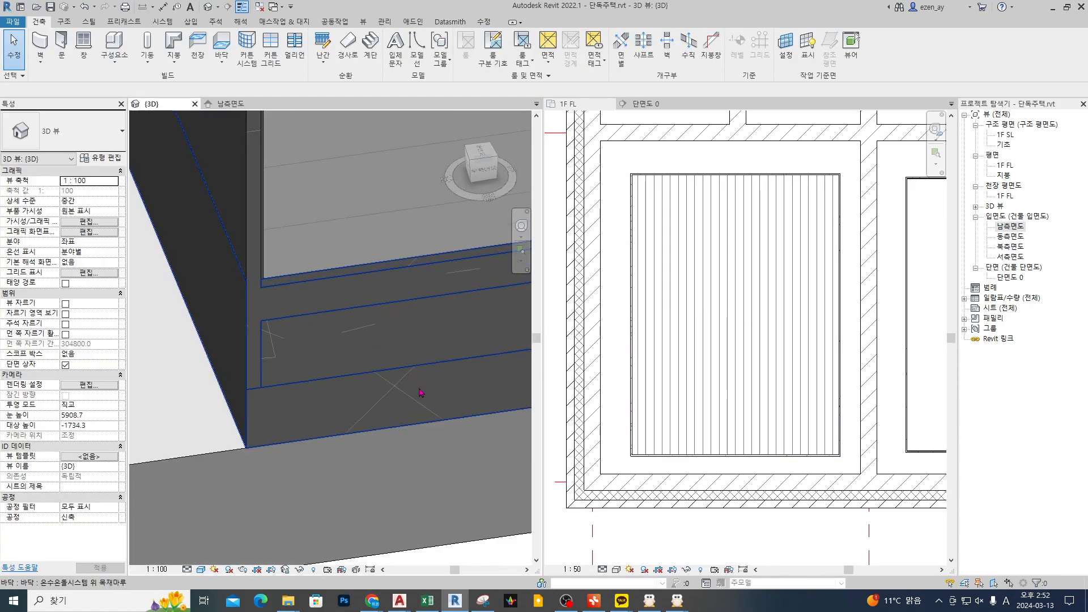
left_click(343, 316)
left_click(262, 211)
middle_click_drag(310, 290, 352, 315)
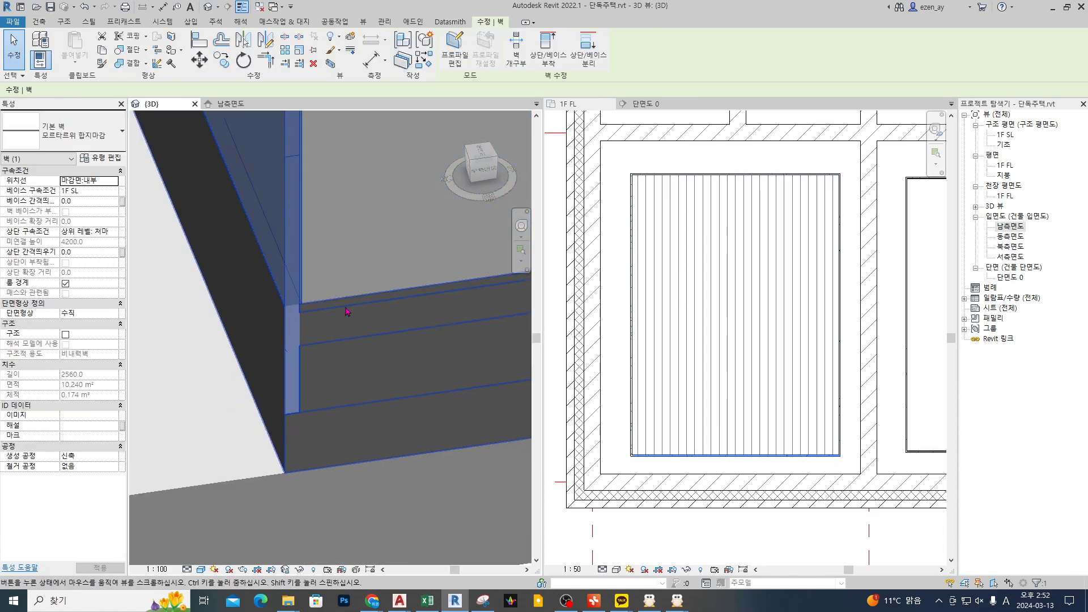
middle_click_drag(295, 362, 353, 367, "shift")
middle_click_drag(409, 392, 384, 393, "shift")
left_click(414, 353, "ctrl")
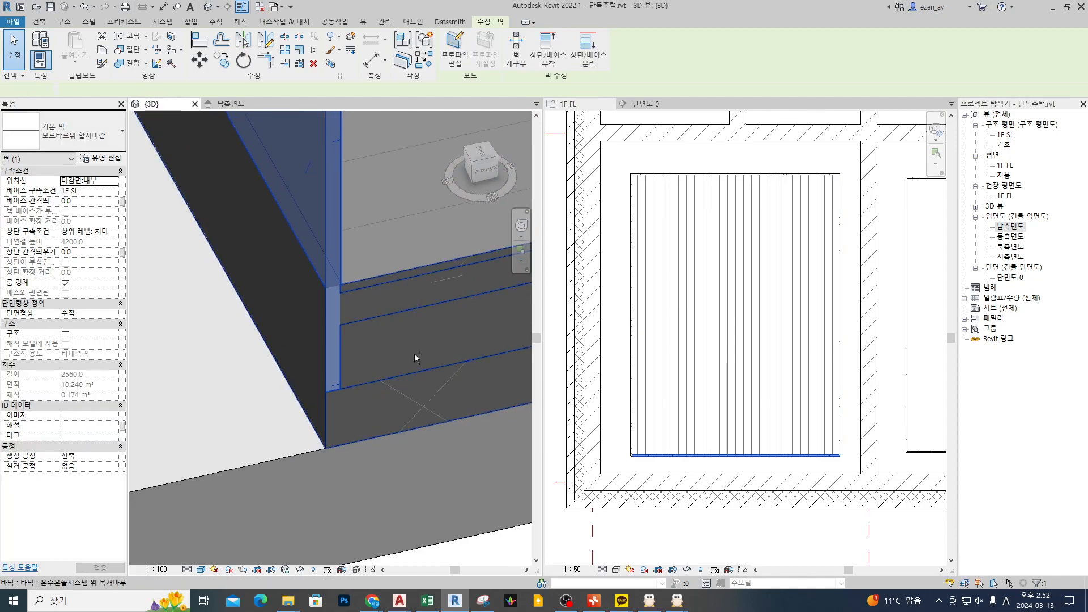
scroll(413, 354, "down", 4)
key("Escape")
scroll(407, 351, "up", 3)
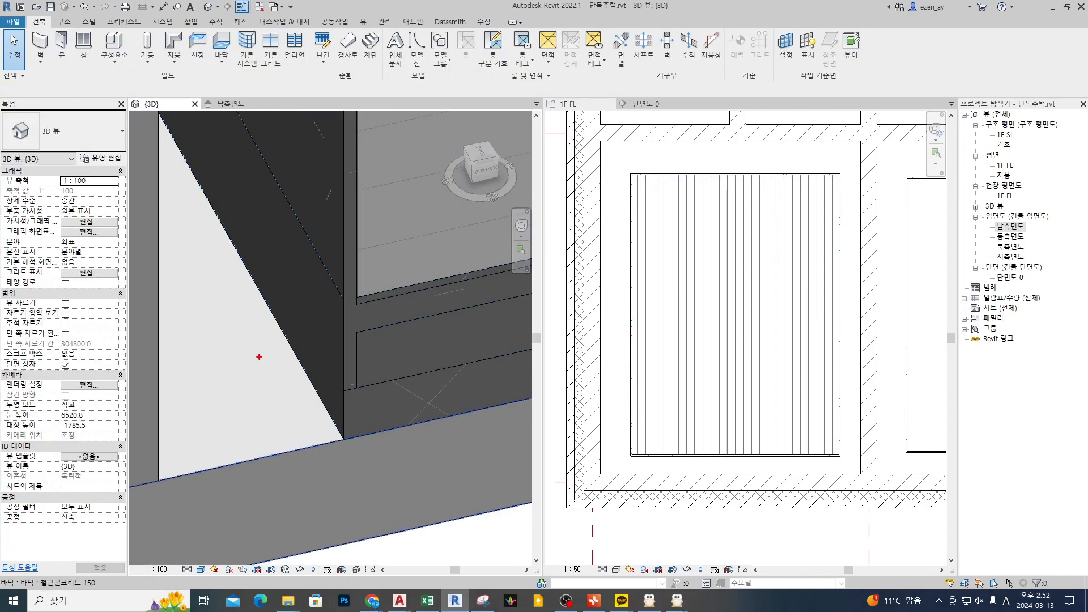
Step: Check which floor layers cut the finish wall below the floor surface and which stop at its face
mouse_move(222, 358)
left_mouse_down()
mouse_move(268, 346)
mouse_move(274, 355)
left_mouse_up()
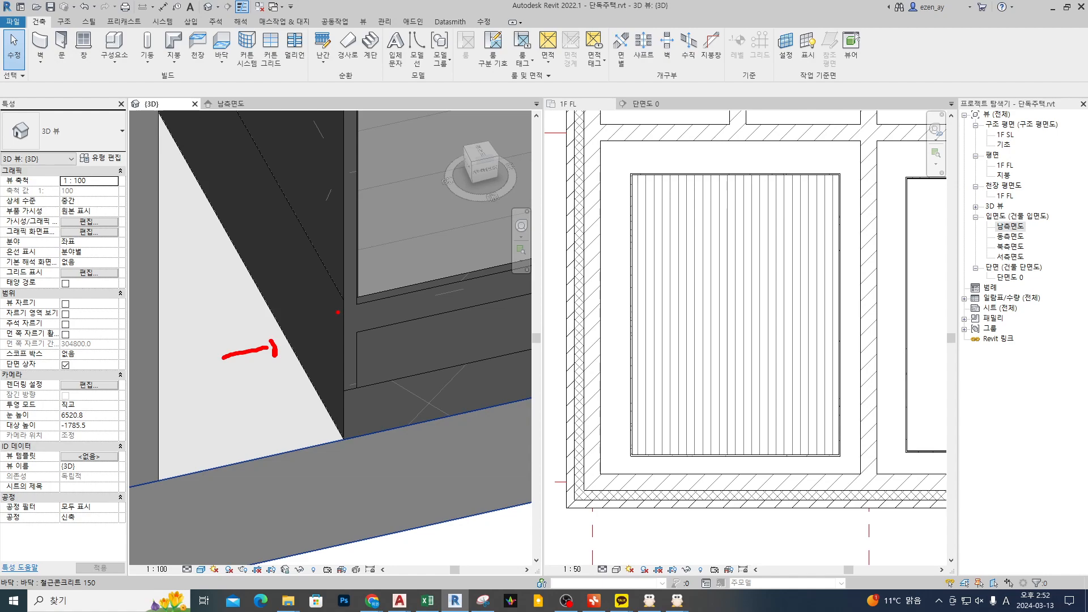
key("Escape")
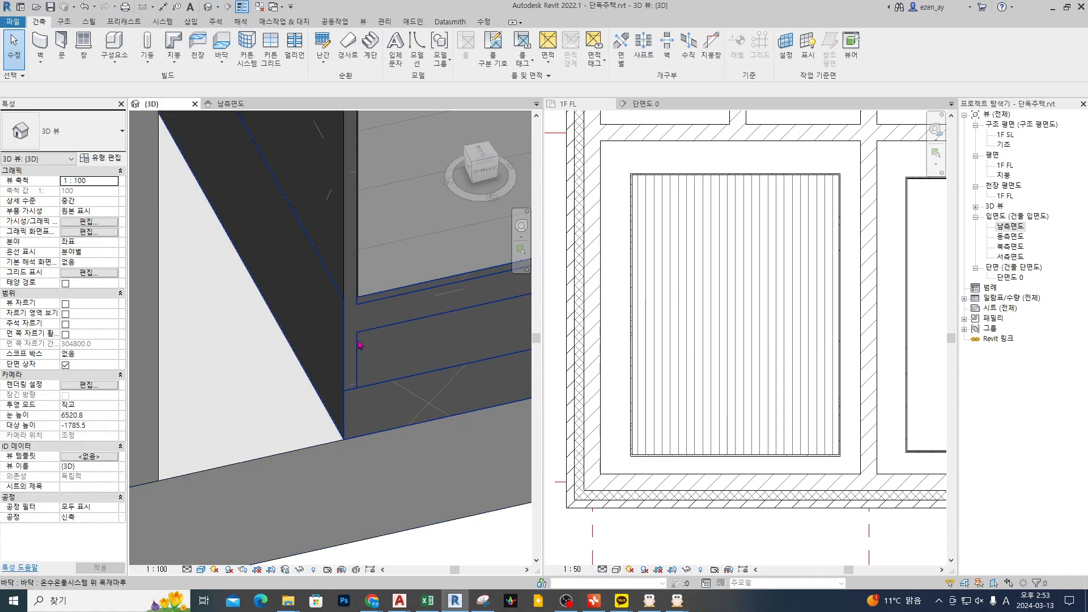
left_click(351, 255)
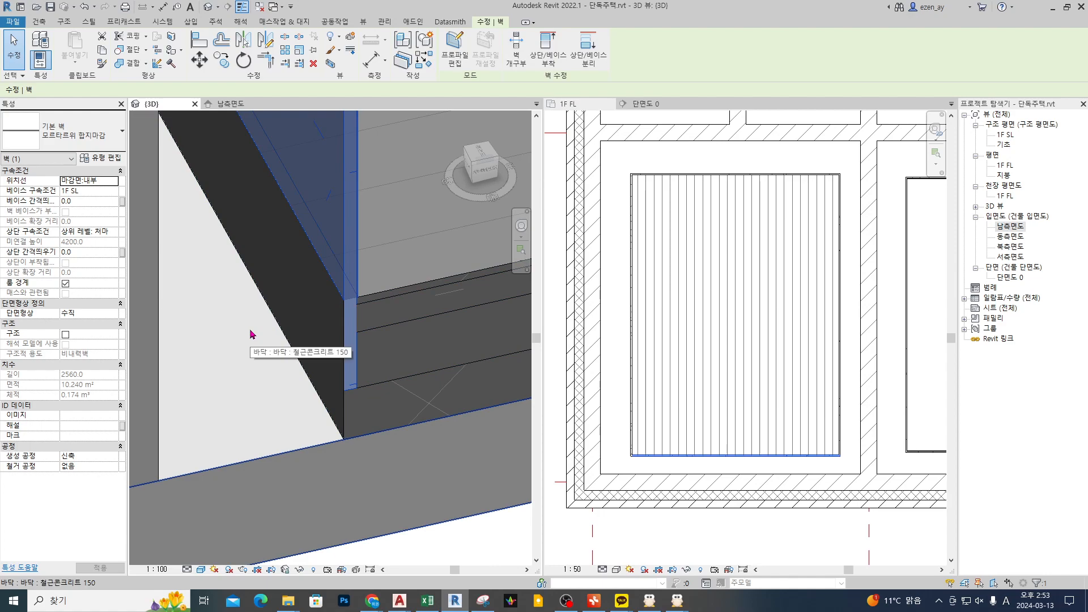
key("Escape")
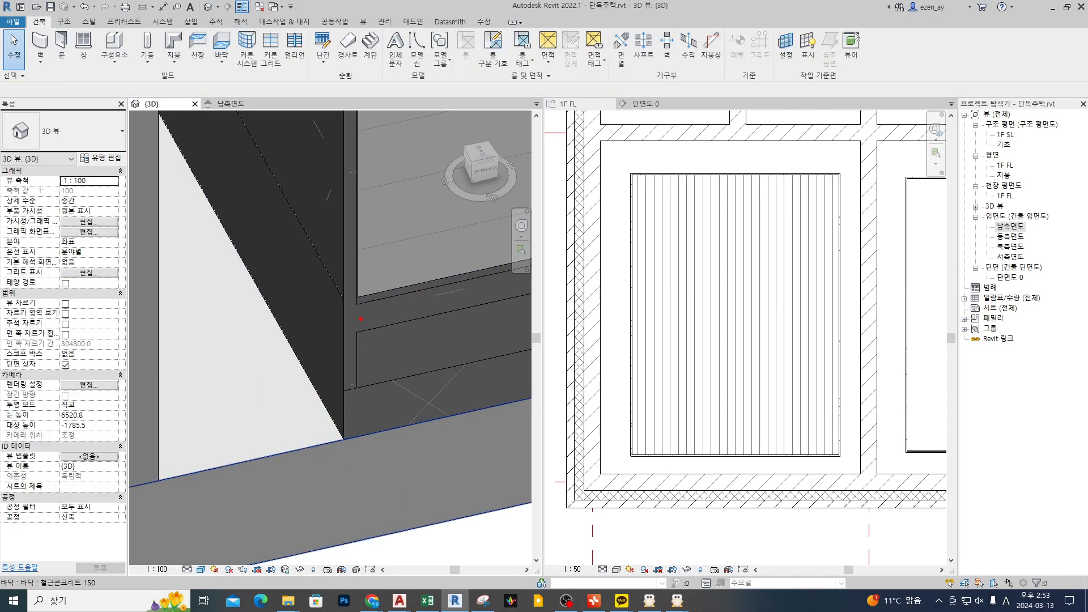
left_click_drag(363, 299, 412, 290)
mouse_move(350, 310)
left_mouse_down()
mouse_move(340, 377)
mouse_move(366, 315)
left_mouse_up()
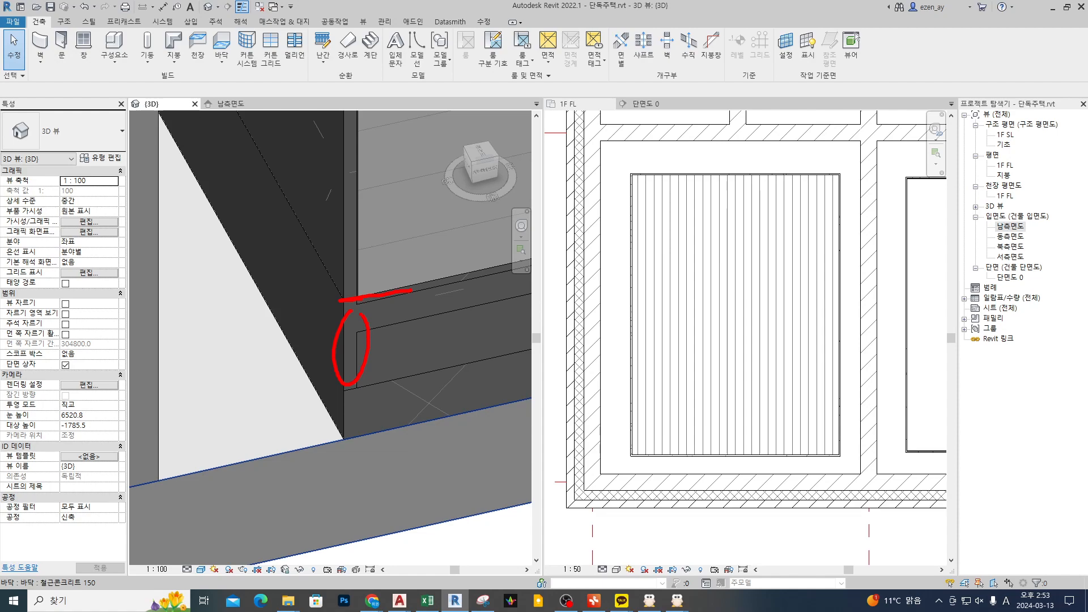
key("Escape")
middle_click_drag(418, 421, 347, 429)
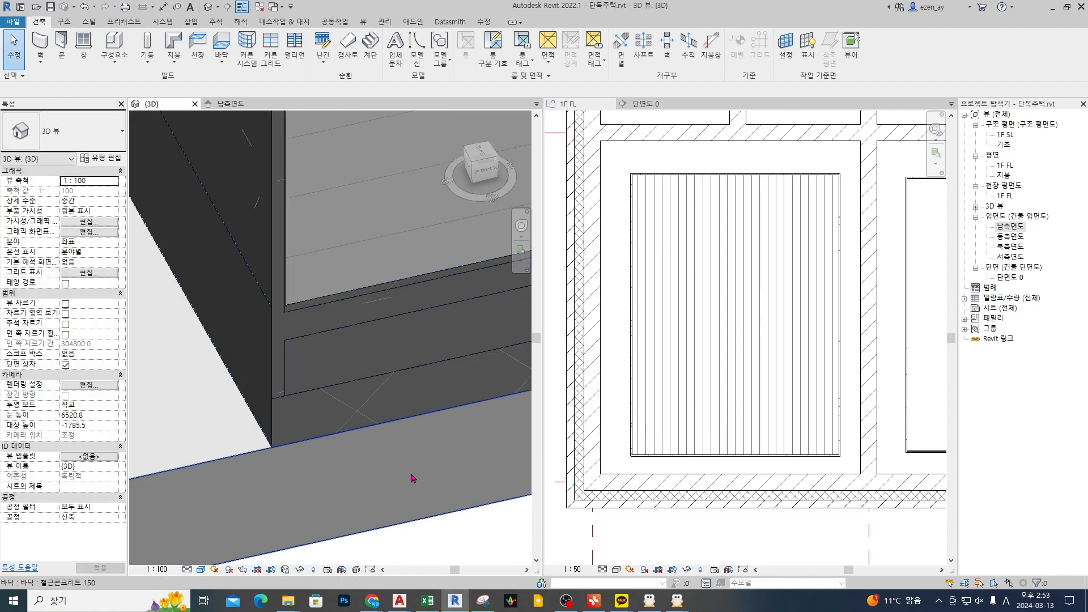
Step: Open the layer structure of the 온수온돌시스템 위 목재마루 floor type for editing
left_click(337, 371)
left_click(101, 159)
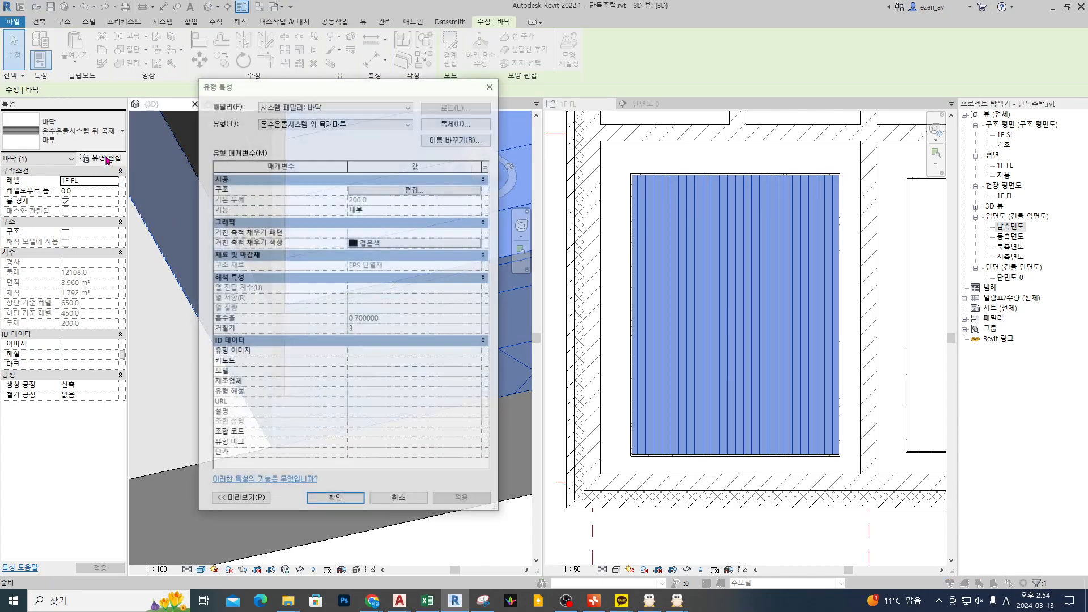
left_click(459, 192)
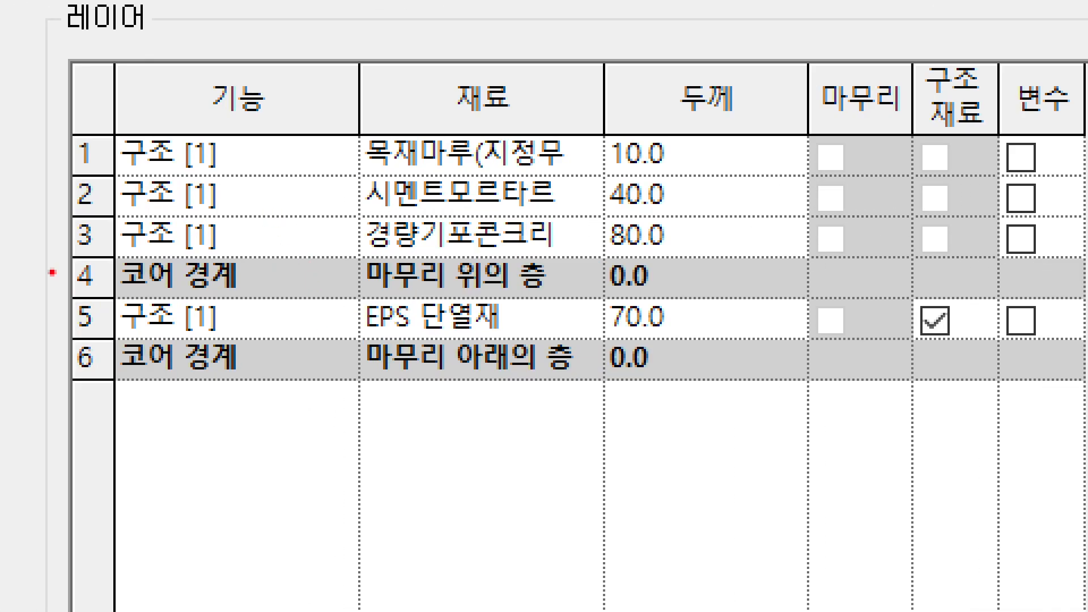
Step: Examine how the two core boundaries separate the EPS 단열재 layer from the three layers above it
left_click_drag(51, 271, 165, 271)
left_click_drag(51, 359, 336, 359)
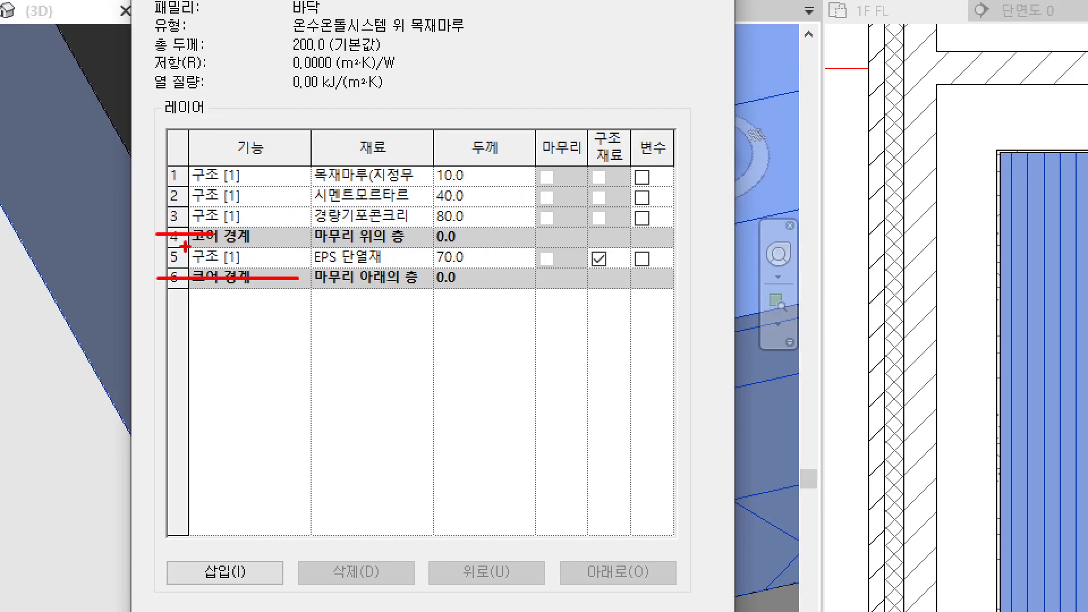
left_click_drag(107, 269, 585, 267)
mouse_move(186, 2)
left_mouse_down()
mouse_move(193, 229)
mouse_move(223, 3)
left_mouse_up()
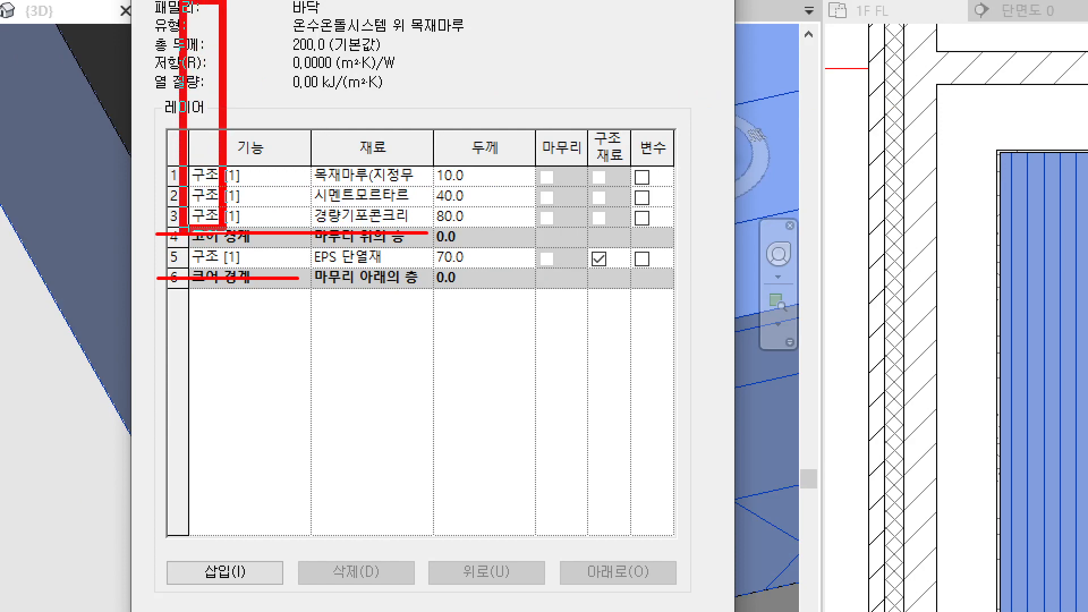
left_click_drag(153, 231, 318, 230)
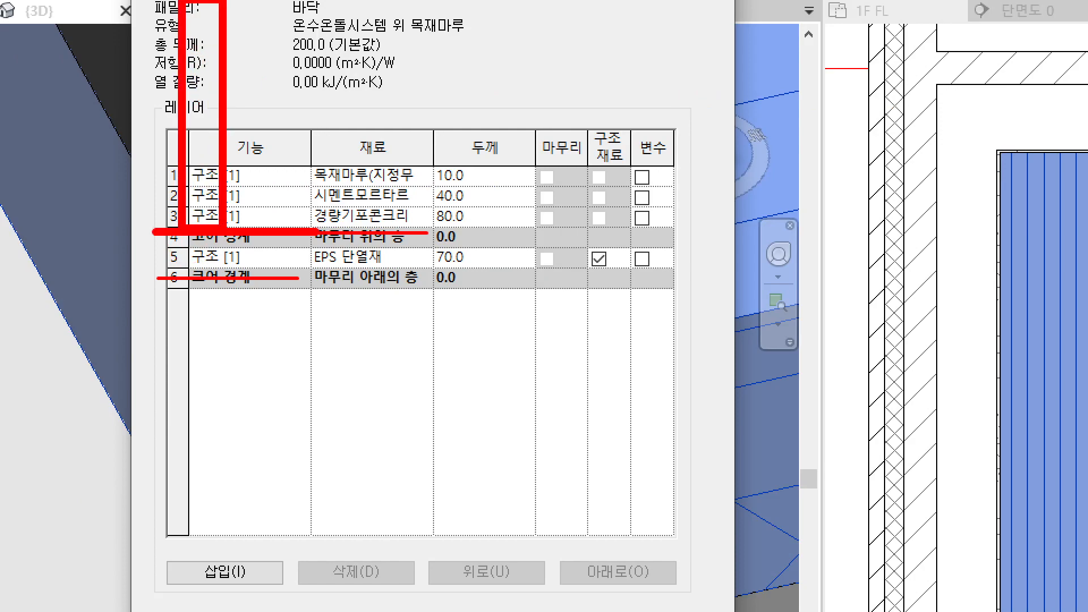
mouse_move(205, 196)
left_mouse_down()
mouse_move(193, 248)
mouse_move(211, 244)
left_mouse_up()
left_click_drag(192, 64, 211, 66)
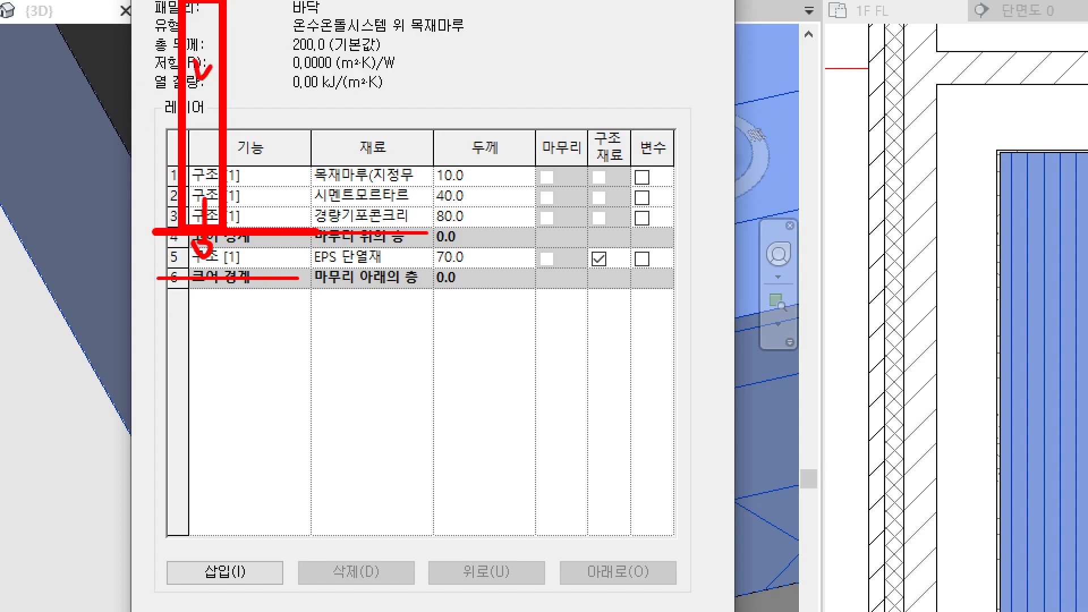
left_click_drag(260, 248, 273, 258)
left_click_drag(160, 277, 327, 277)
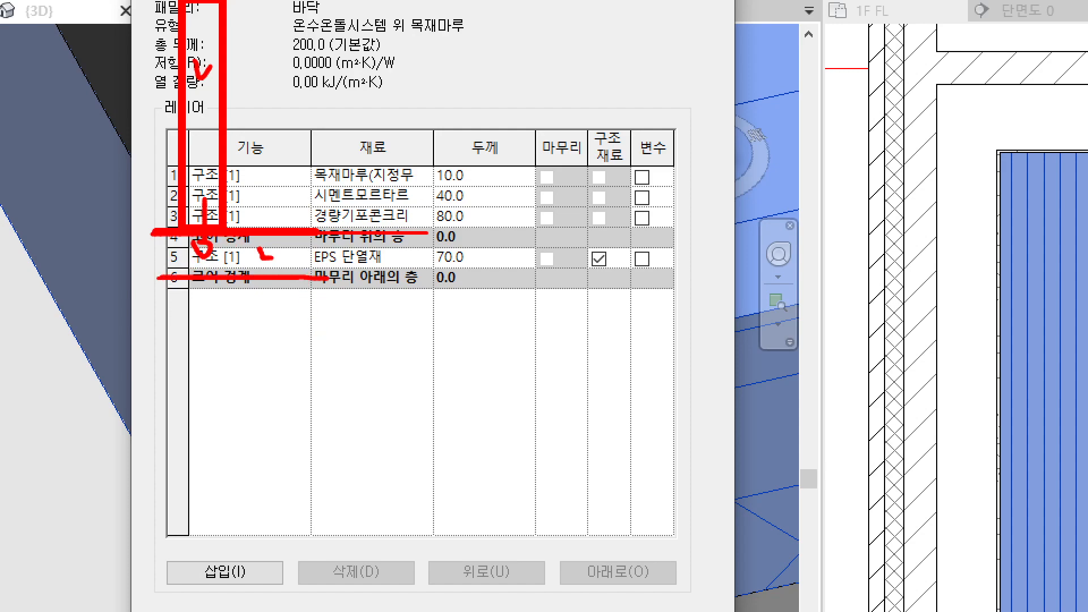
left_click_drag(536, 67, 350, 225)
mouse_move(577, 85)
left_mouse_down()
mouse_move(409, 218)
mouse_move(379, 229)
mouse_move(401, 222)
left_mouse_up()
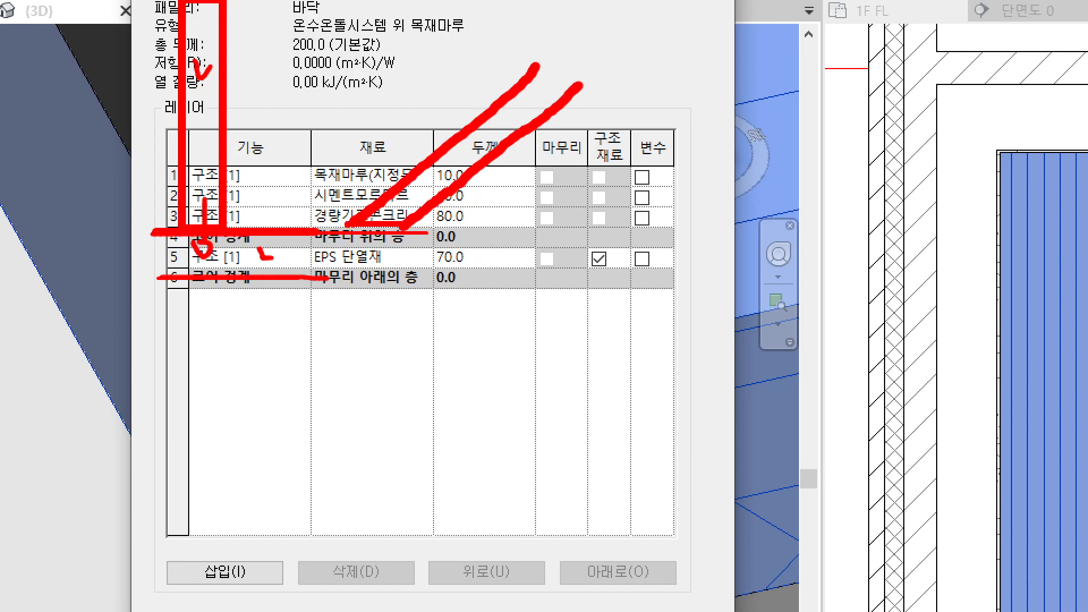
key("Escape")
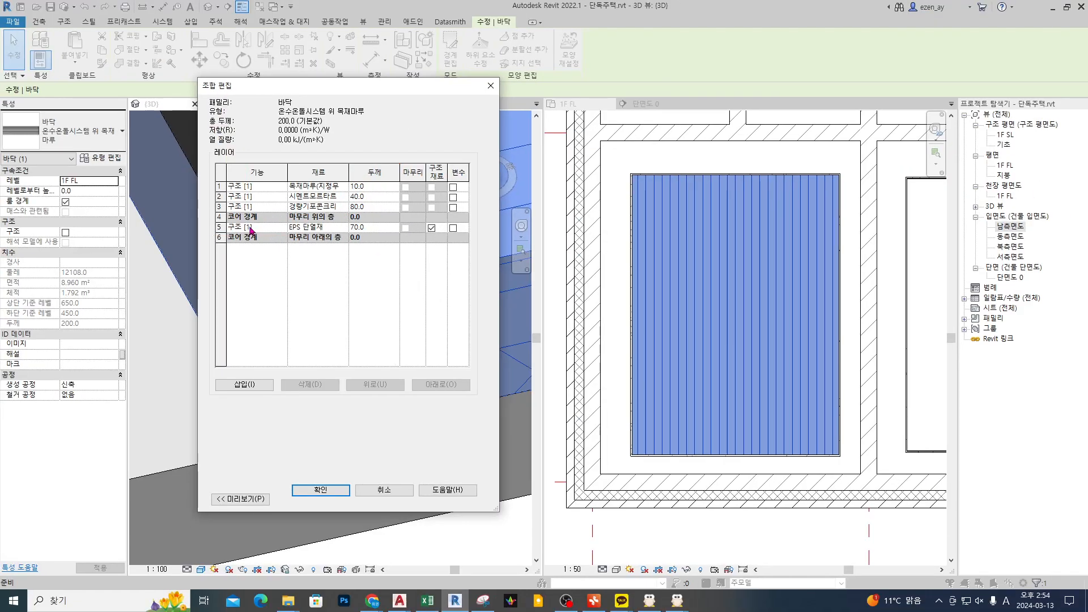
Step: Review the three layers above the core boundary and the function options available for layer 3
key("ctrl+1")
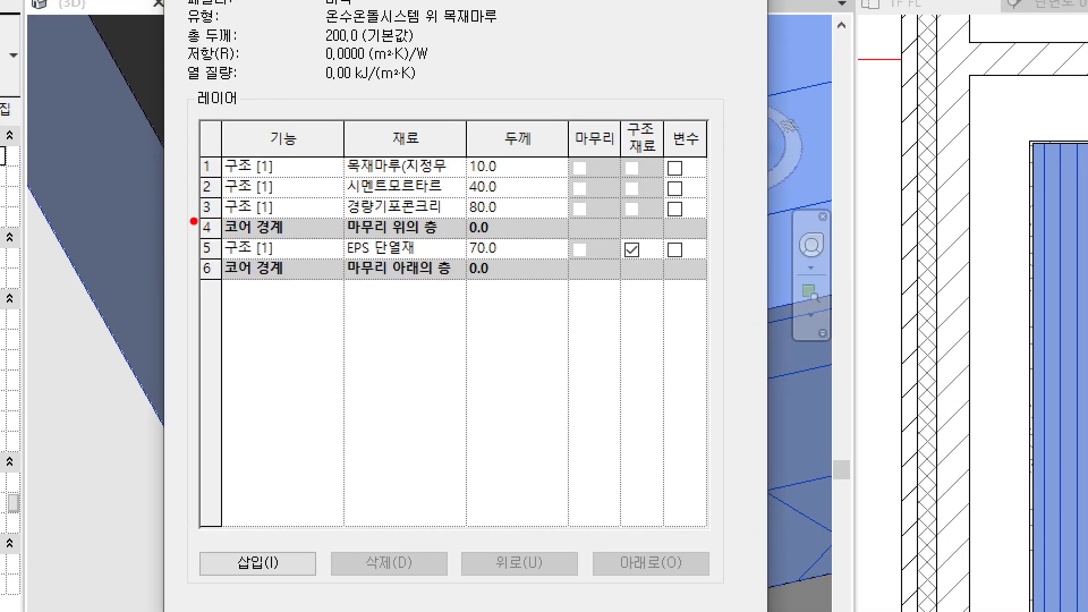
mouse_move(154, 208)
left_mouse_down()
mouse_move(193, 205)
mouse_move(173, 183)
mouse_move(192, 184)
left_mouse_up()
mouse_move(152, 156)
left_mouse_down()
mouse_move(182, 155)
mouse_move(189, 170)
left_mouse_up()
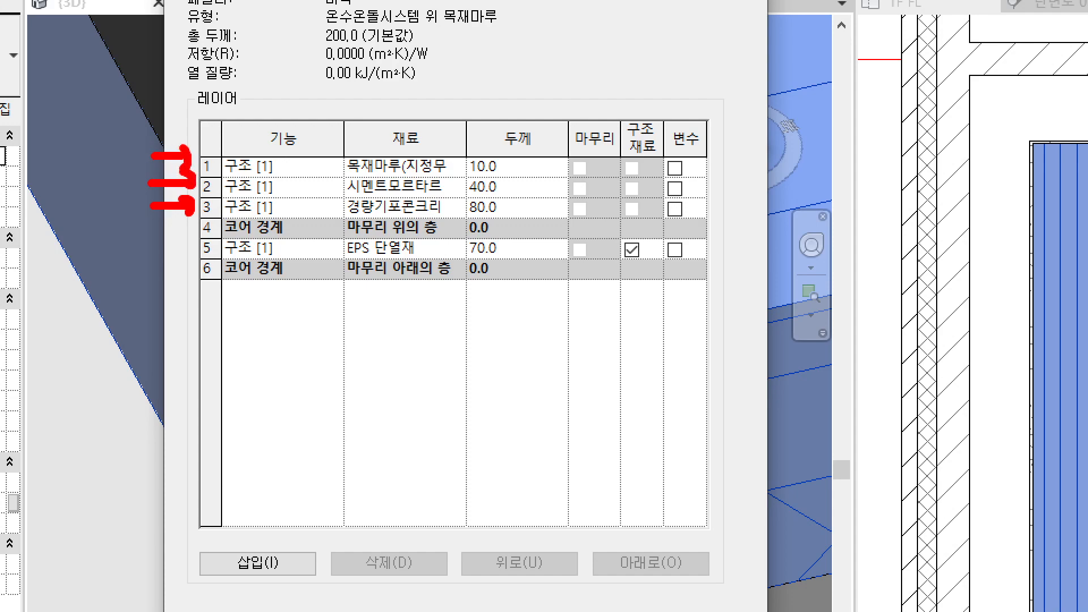
key("Escape")
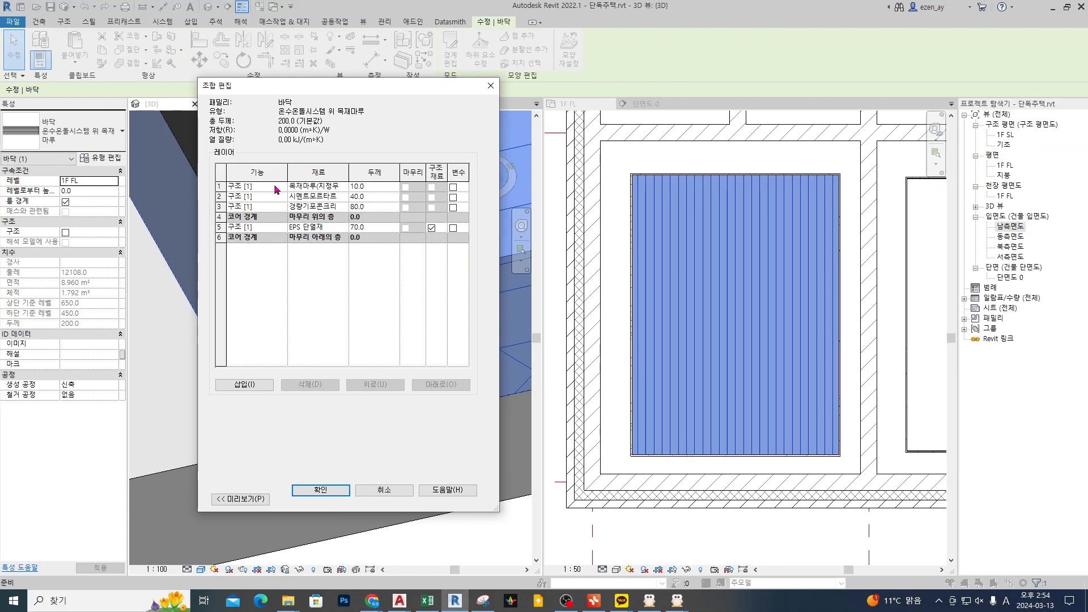
left_click(336, 214)
left_click(282, 207)
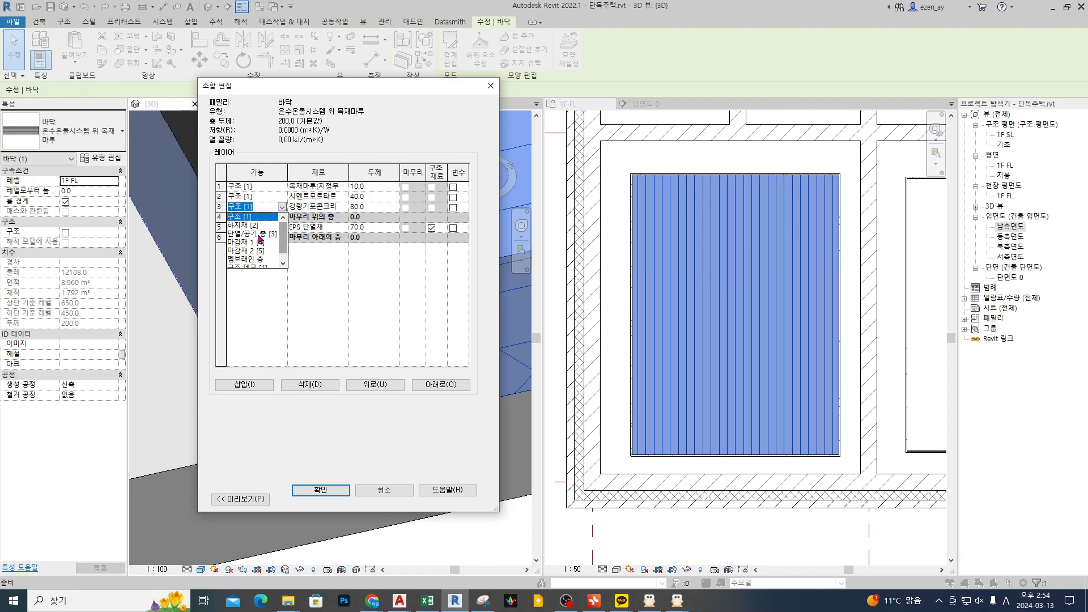
left_click(299, 250)
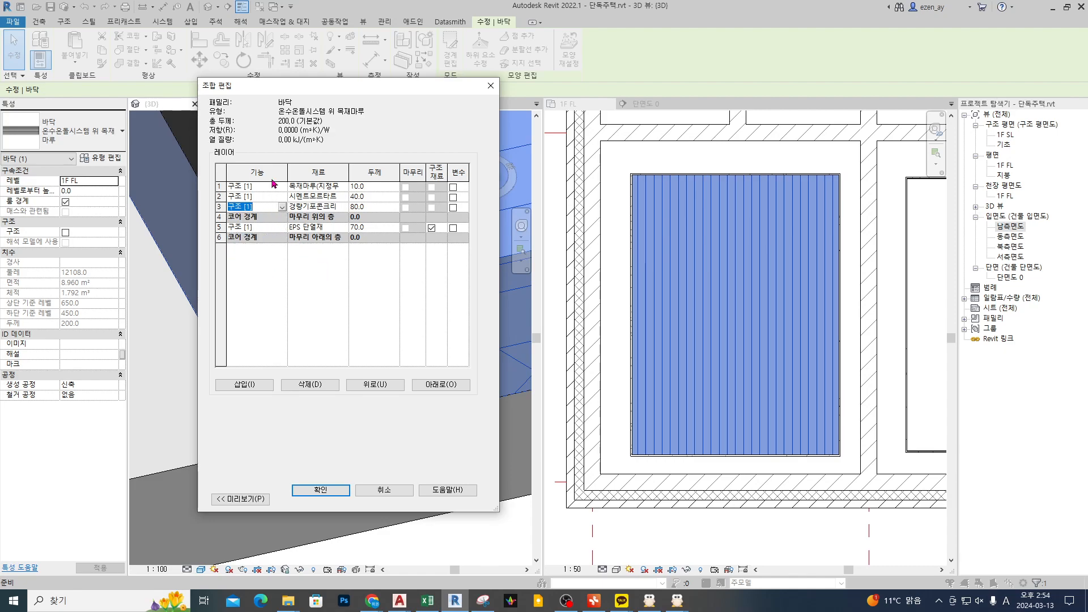
Step: Compare the function priorities of the floor layers with those of the adjoining wall layers to work out which ones cut through
left_click_drag(278, 89, 320, 89)
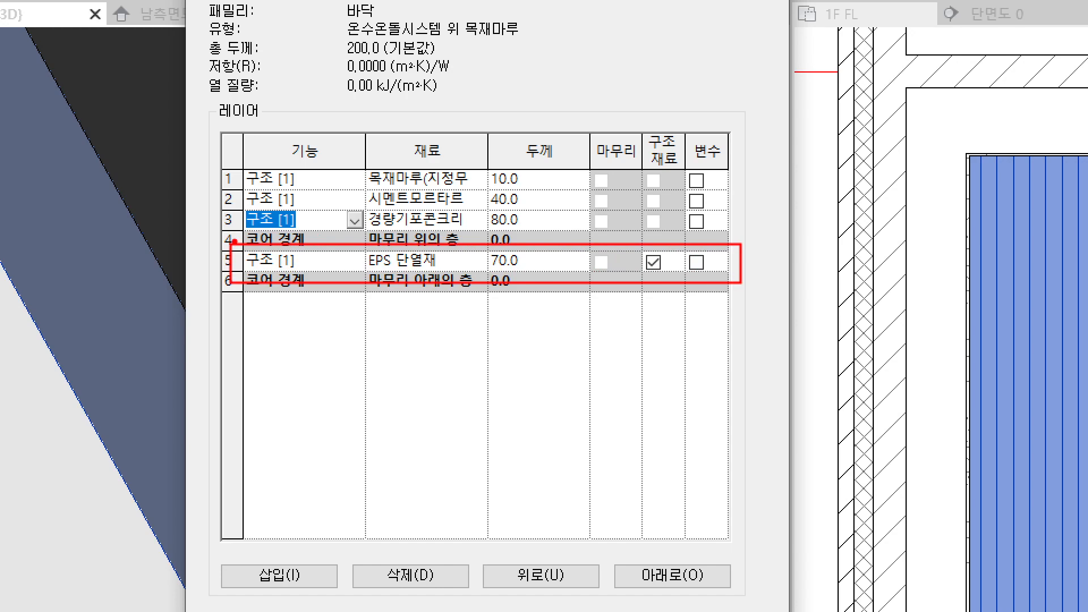
left_click_drag(230, 243, 746, 213)
left_click_drag(407, 219, 404, 228)
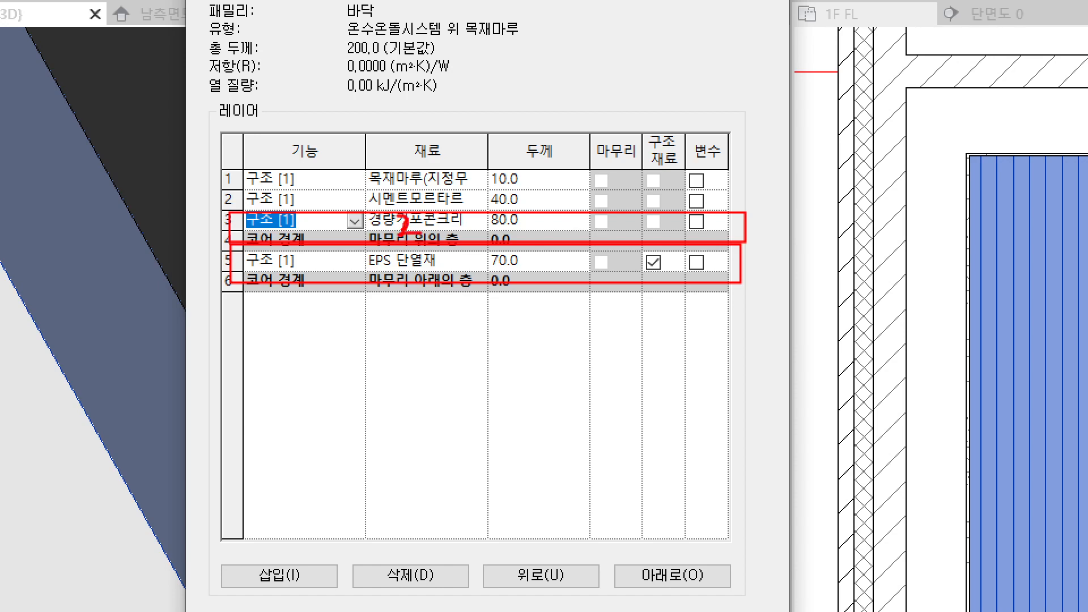
mouse_move(229, 207)
left_mouse_down()
mouse_move(580, 171)
mouse_move(748, 177)
left_mouse_up()
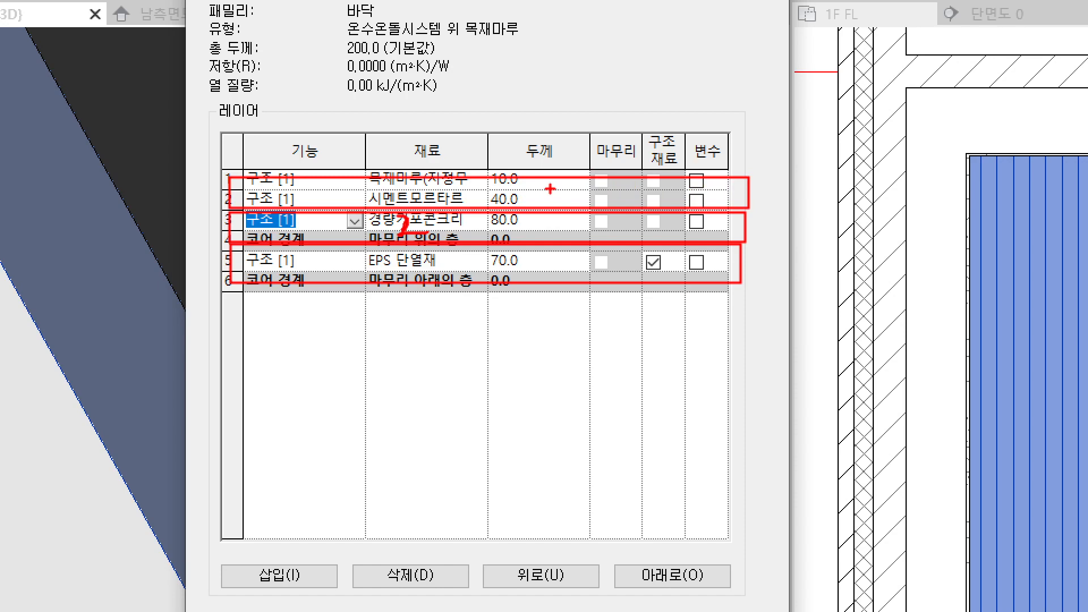
left_click_drag(532, 184, 535, 202)
left_click_drag(535, 186, 556, 186)
mouse_move(296, 261)
left_mouse_down()
mouse_move(310, 255)
mouse_move(306, 273)
mouse_move(362, 258)
left_mouse_up()
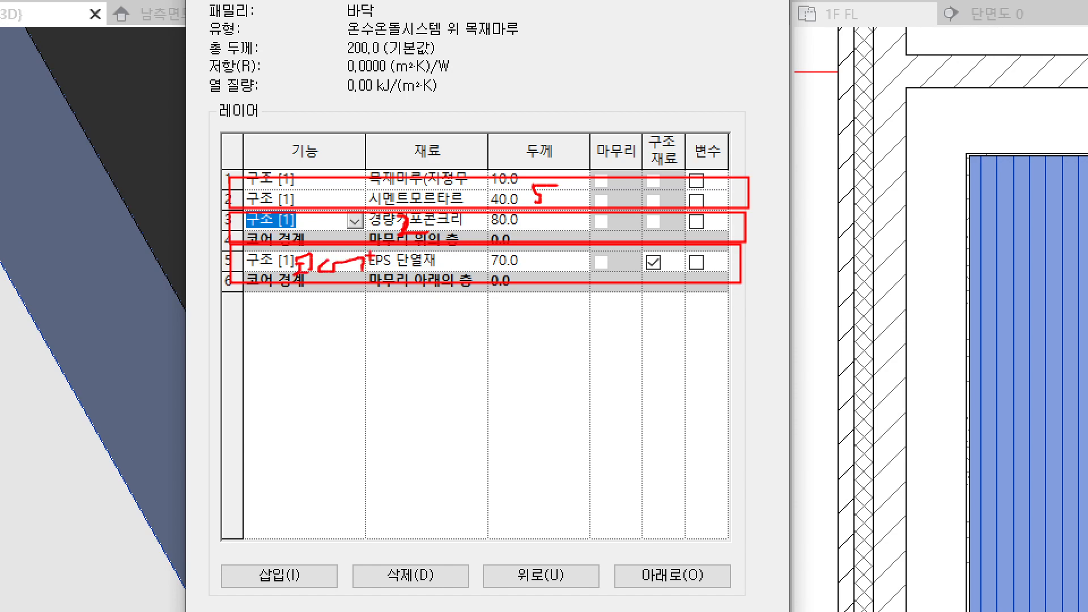
left_click_drag(226, 7, 266, 168)
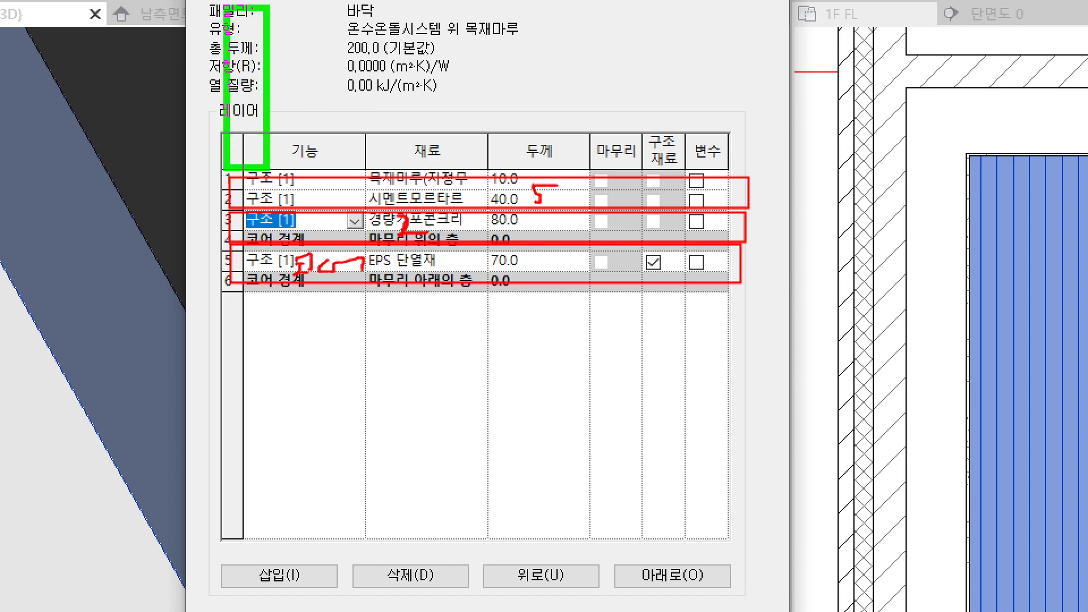
left_click_drag(247, 44, 248, 67)
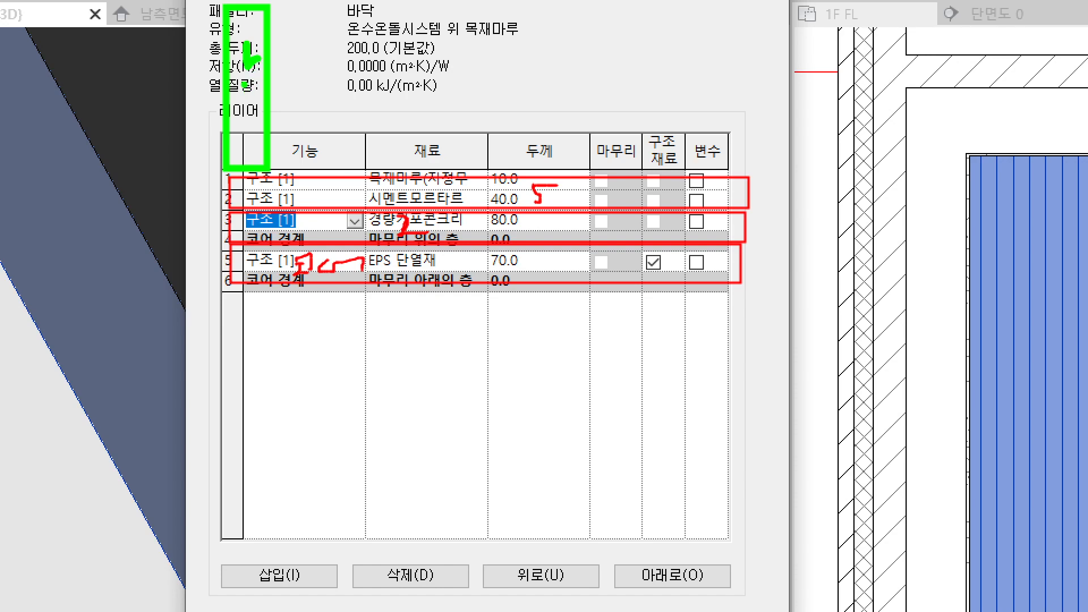
mouse_move(251, 75)
left_mouse_down()
mouse_move(238, 88)
mouse_move(312, 87)
mouse_move(305, 107)
left_mouse_up()
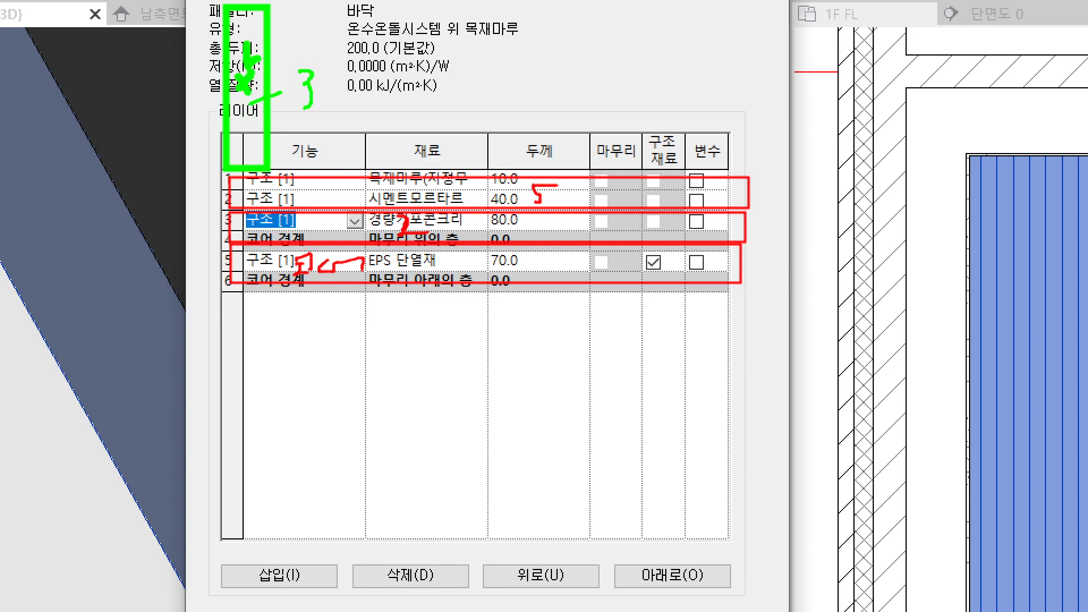
mouse_move(226, 7)
left_mouse_down("ctrl")
mouse_move(250, 51)
mouse_move(276, 206)
left_mouse_up("ctrl")
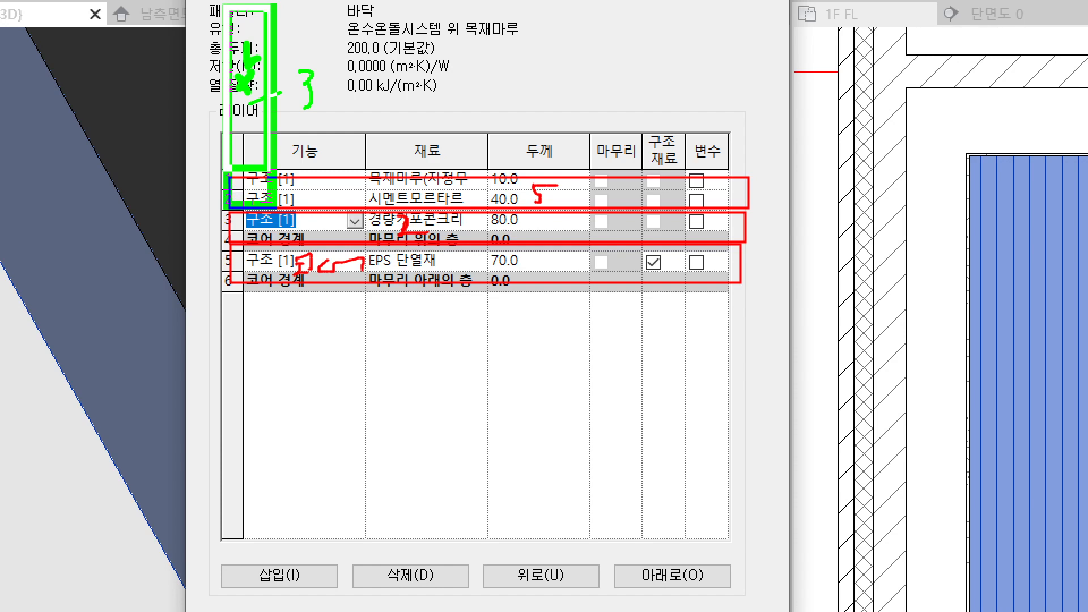
left_click_drag(276, 205, 276, 208, "ctrl")
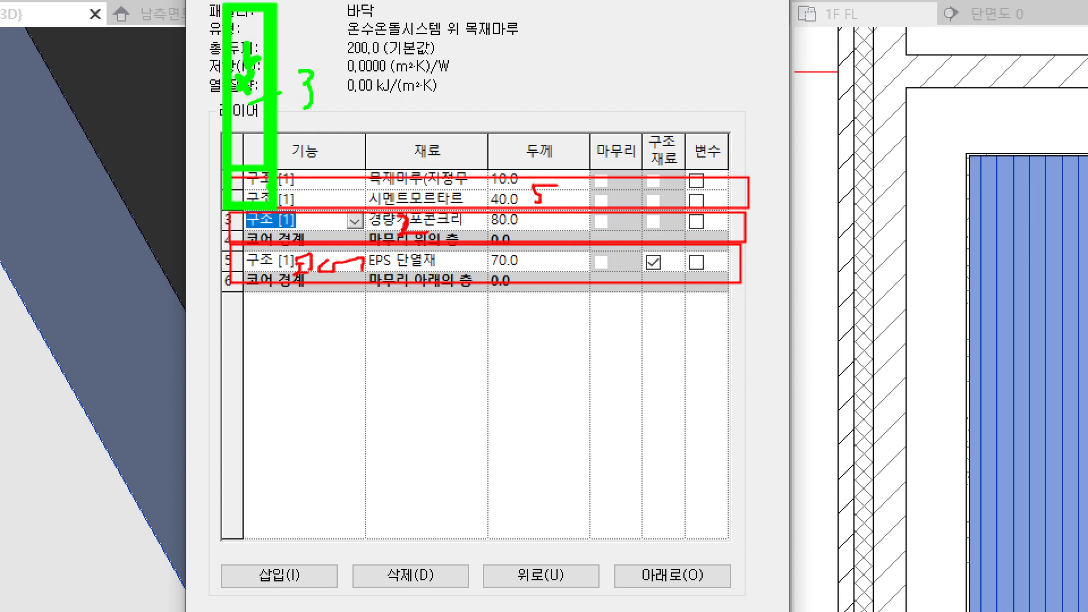
mouse_move(752, 171)
left_mouse_down("ctrl")
mouse_move(502, 199)
mouse_move(277, 207)
left_mouse_up("ctrl")
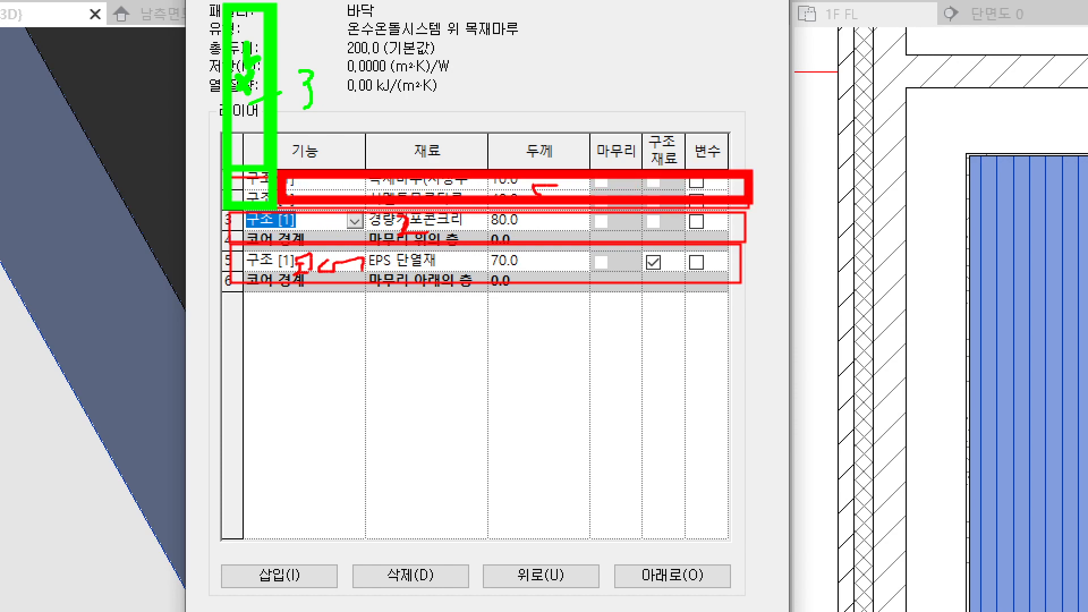
mouse_move(294, 74)
left_mouse_down()
mouse_move(324, 110)
mouse_move(343, 110)
left_mouse_up()
left_click_drag(313, 218, 325, 218)
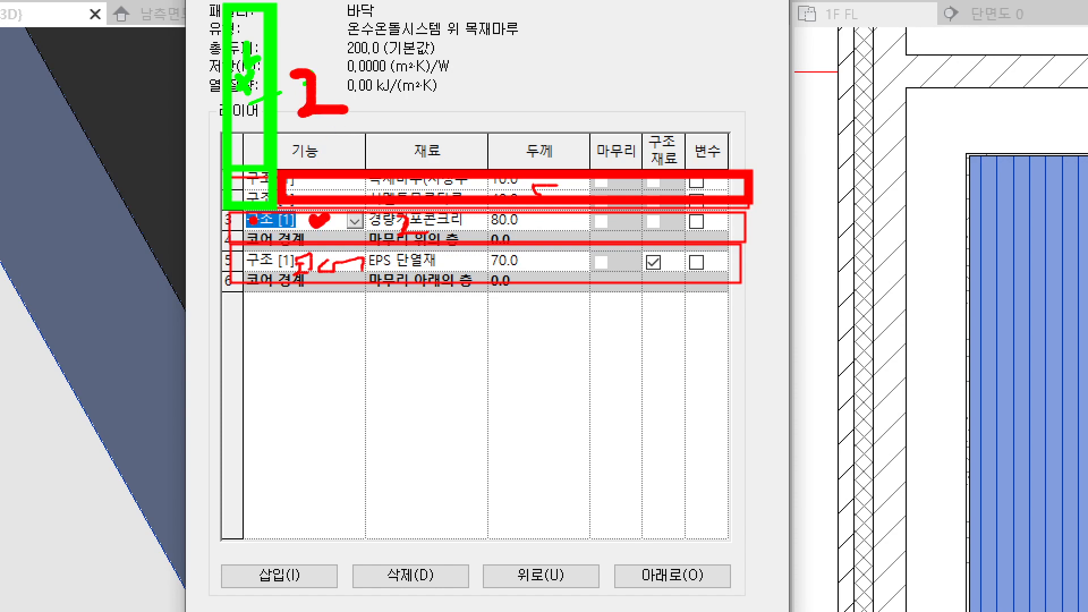
left_click_drag(247, 195, 260, 193)
mouse_move(180, 145)
left_mouse_down()
mouse_move(199, 140)
mouse_move(198, 154)
left_mouse_up()
mouse_move(173, 237)
left_mouse_down()
mouse_move(191, 229)
mouse_move(192, 239)
left_mouse_up()
mouse_move(156, 150)
left_mouse_down()
mouse_move(195, 140)
mouse_move(194, 155)
left_mouse_up()
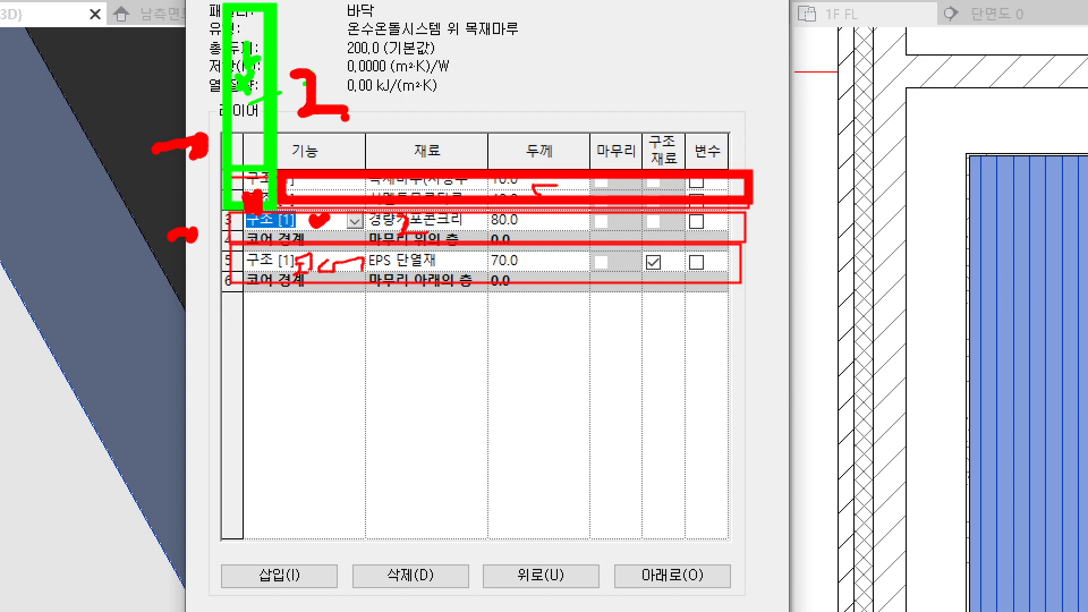
mouse_move(392, 226)
left_mouse_down()
mouse_move(403, 217)
mouse_move(408, 237)
mouse_move(426, 233)
left_mouse_up()
left_click(329, 40)
mouse_move(250, 62)
left_mouse_down()
mouse_move(320, 47)
mouse_move(358, 55)
left_mouse_up()
left_click_drag(366, 38, 374, 74)
mouse_move(456, 228)
left_mouse_down()
mouse_move(487, 85)
mouse_move(494, 108)
left_mouse_up()
left_click_drag(358, 97, 341, 130)
left_click_drag(441, 225, 430, 247)
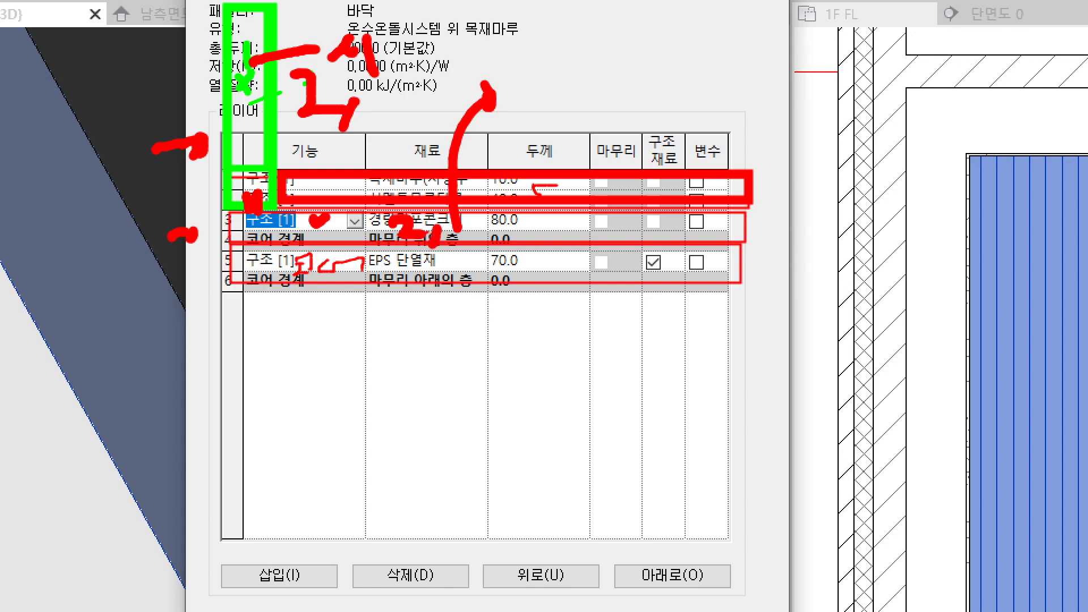
left_click_drag(354, 107, 378, 126)
left_click_drag(224, 204, 224, 245)
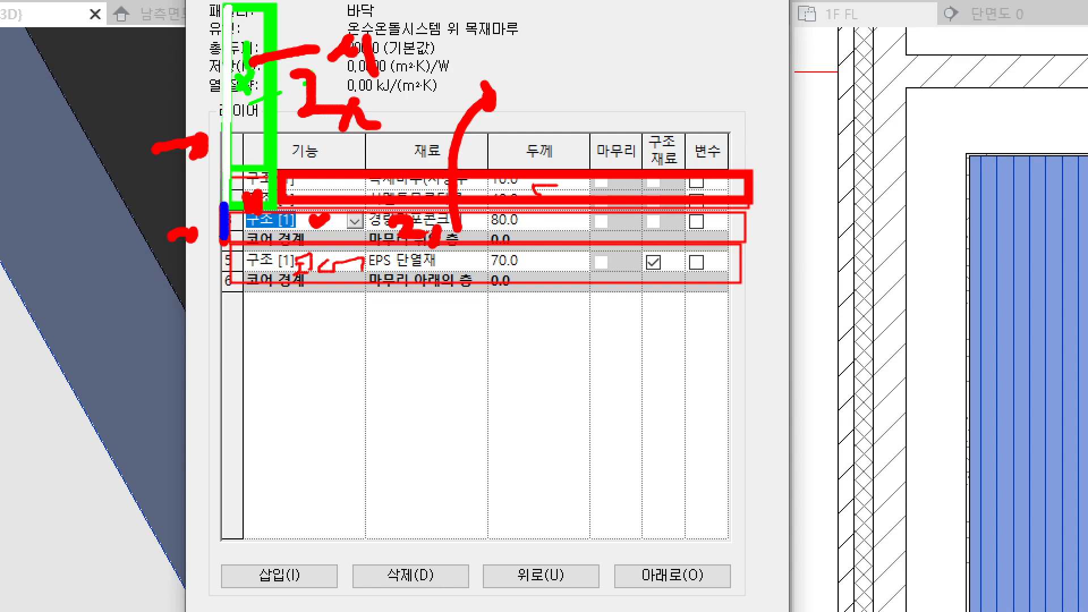
left_click_drag(226, 240, 741, 241)
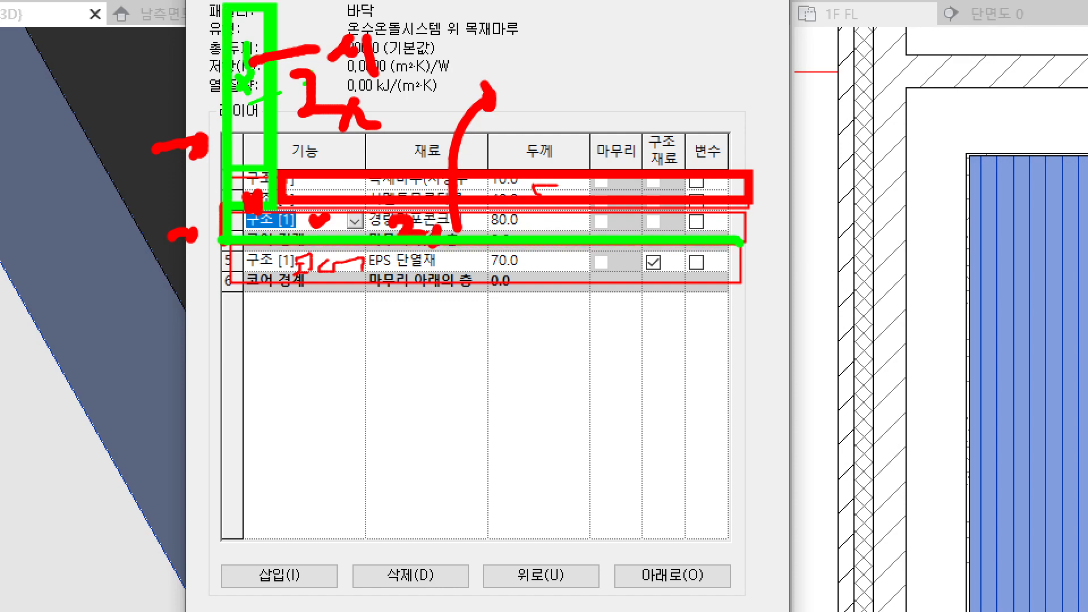
left_click_drag(264, 204, 746, 205)
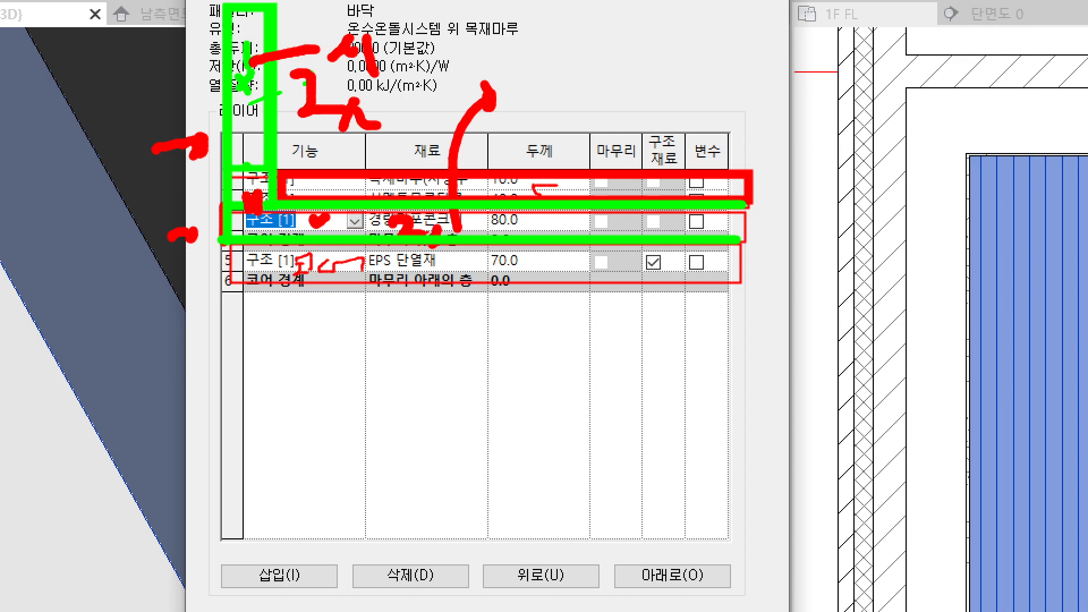
left_click_drag(247, 161, 237, 176)
mouse_move(263, 5)
left_mouse_down()
mouse_move(267, 206)
mouse_move(324, 214)
left_mouse_up()
mouse_move(231, 25)
left_mouse_down()
mouse_move(208, 218)
mouse_move(219, 247)
mouse_move(256, 248)
left_mouse_up()
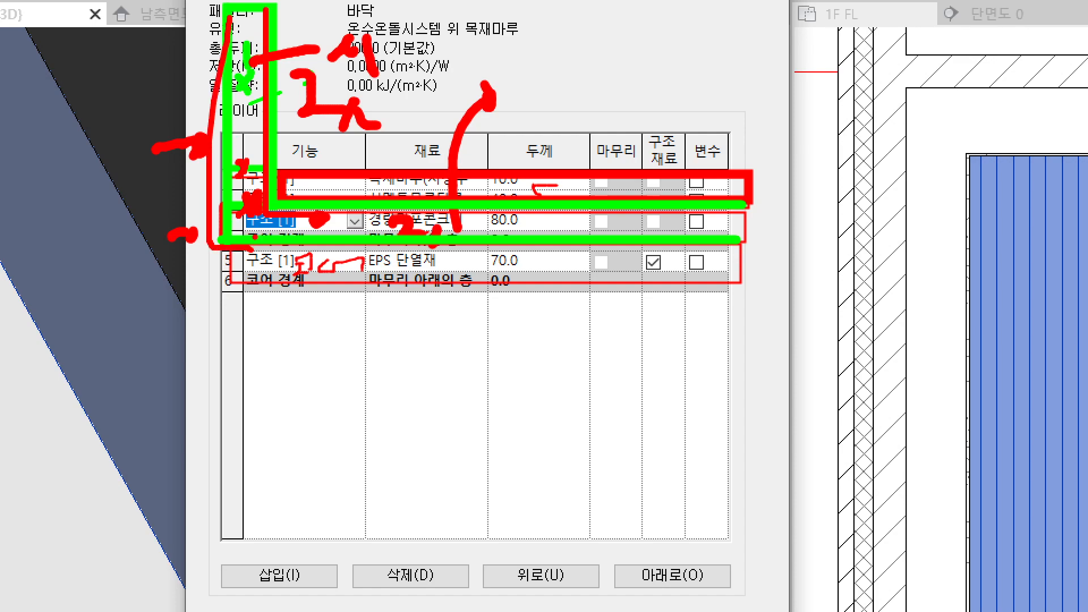
key("Escape")
Step: Review the function assigned to each floor layer and move the assembly dialog clear of the cut corner in the 3D view
key("ctrl+2")
mouse_move(305, 101)
left_mouse_down()
mouse_move(298, 68)
mouse_move(307, 89)
left_mouse_up()
left_click_drag(298, 112, 276, 127)
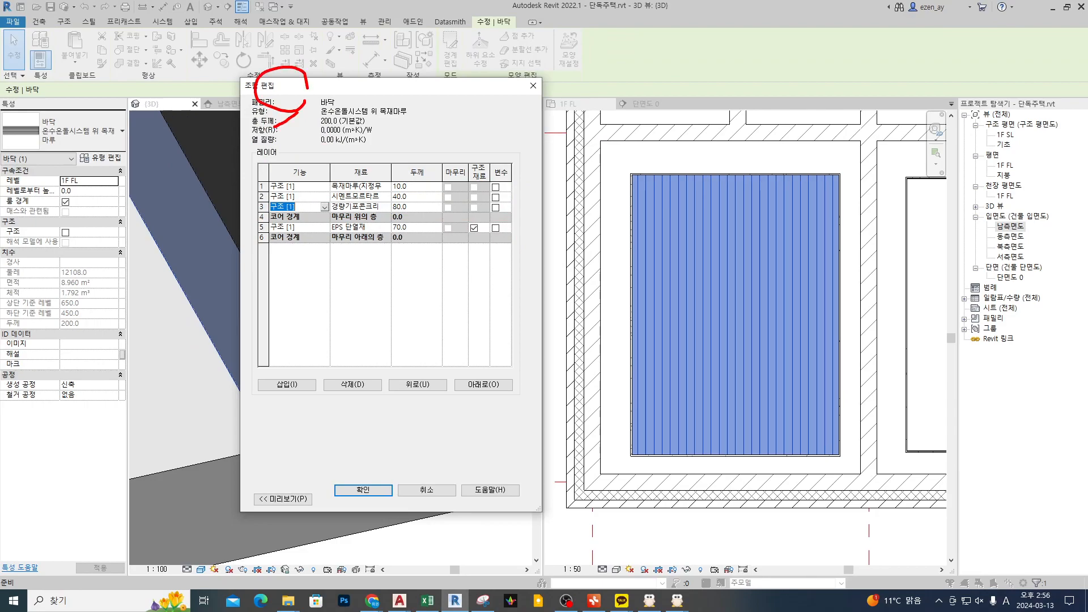
mouse_move(265, 167)
left_mouse_down("ctrl")
mouse_move(334, 221)
mouse_move(334, 253)
left_mouse_up("ctrl")
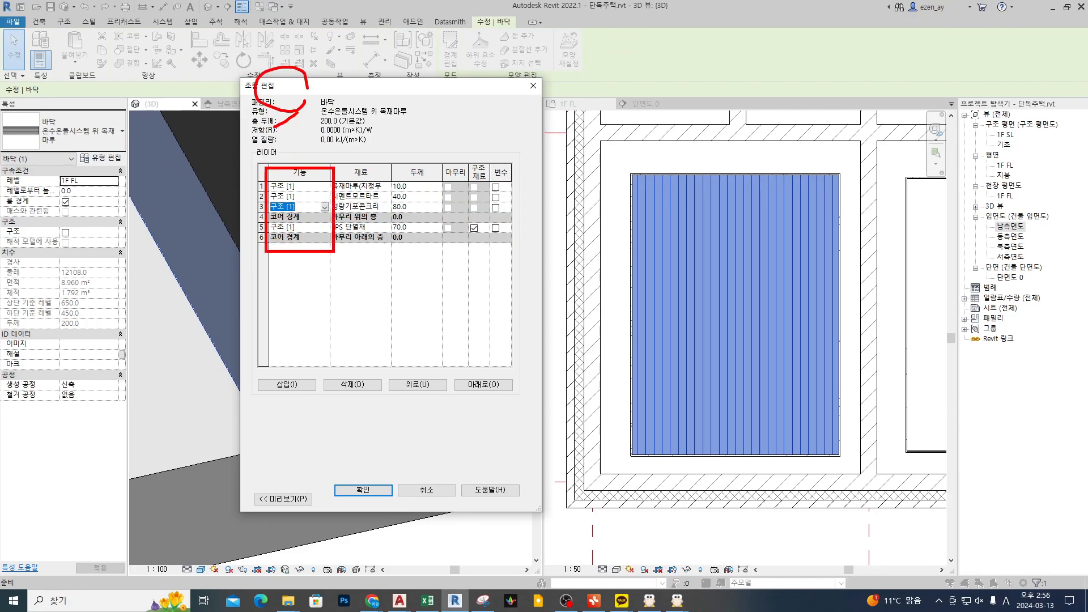
key("Escape")
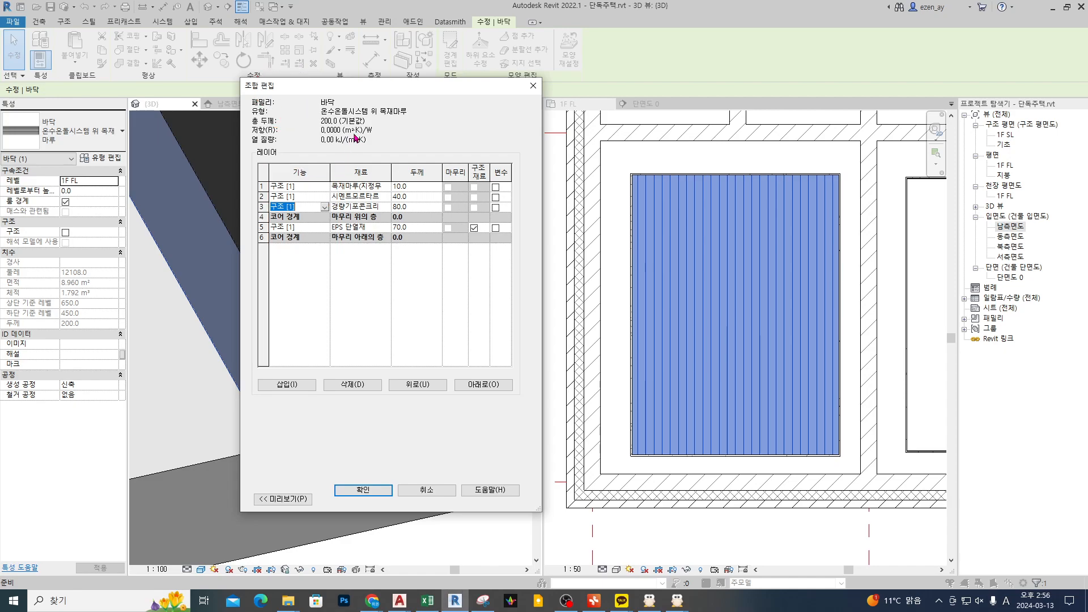
left_click_drag(347, 90, 530, 91)
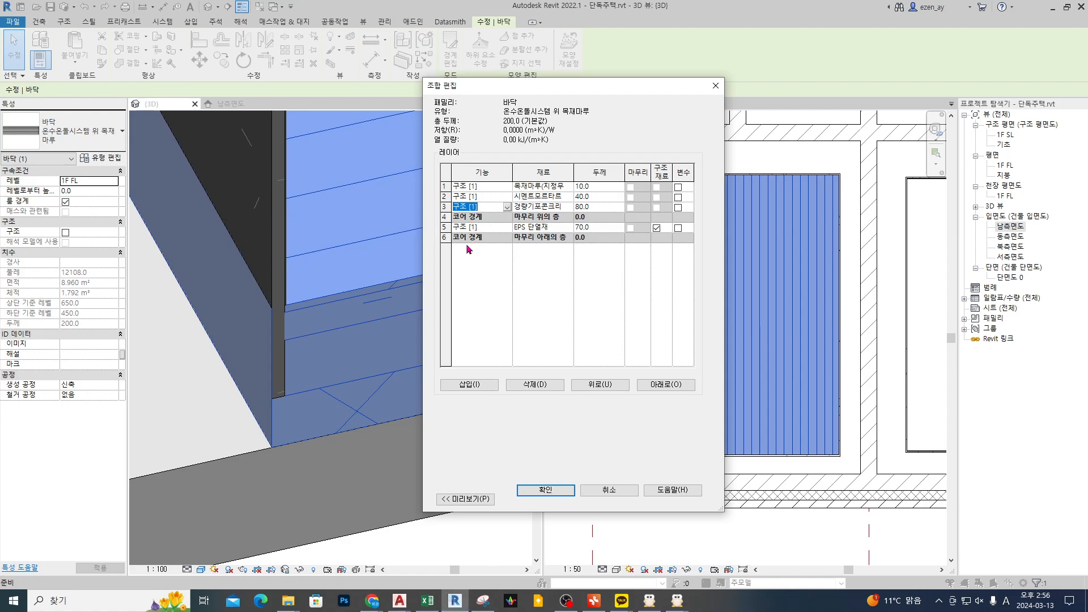
Step: Check the EPS 단열재 layer's function, accept the floor assembly and type properties, and deselect the floor
left_click(476, 227)
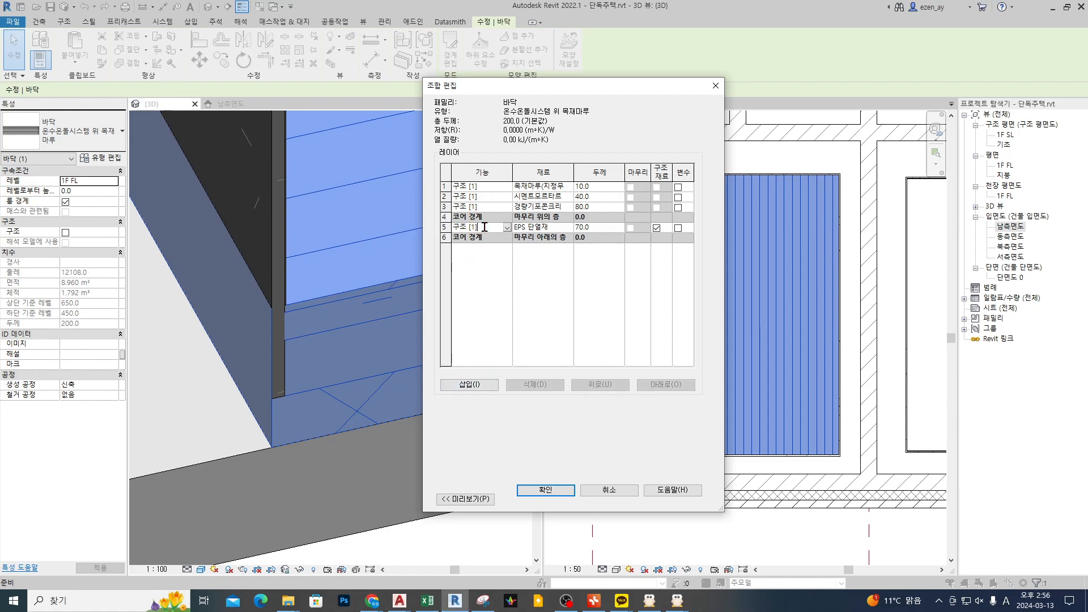
left_click_drag(479, 244, 486, 242)
mouse_move(192, 227)
left_mouse_down()
mouse_move(257, 236)
mouse_move(249, 236)
left_mouse_up()
key("Escape")
left_click(561, 490)
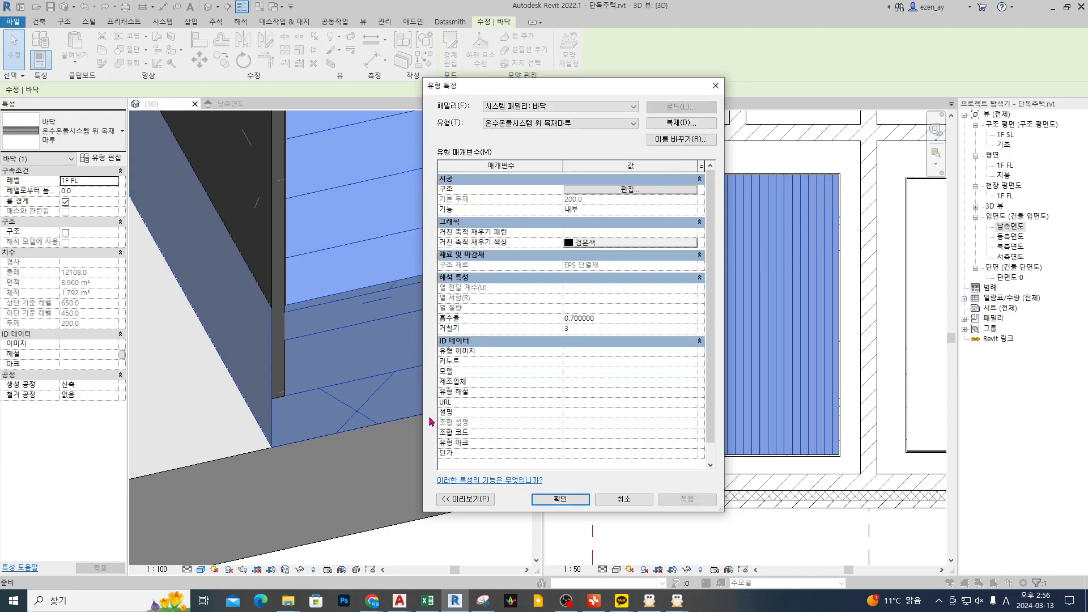
left_click(570, 502)
key("Escape")
Step: Examine how the lowest floor layer and the finish wall layers meet at the cut corner in the 3D view
middle_click_drag(287, 411, 403, 415)
middle_click_drag(399, 482, 392, 507, "shift")
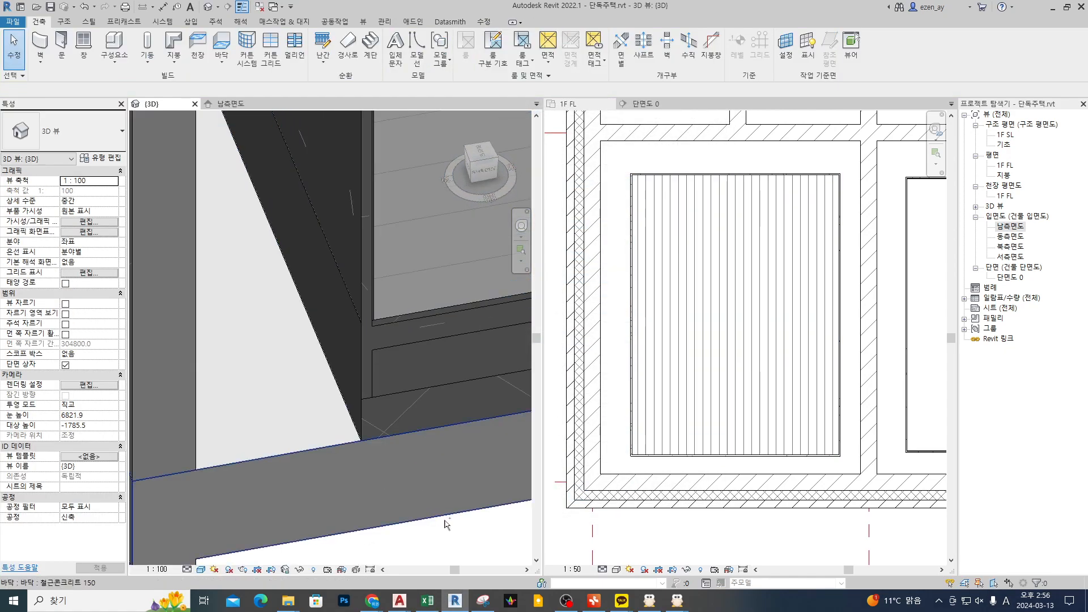
left_click_drag(416, 389, 475, 388)
left_click_drag(356, 435, 431, 434)
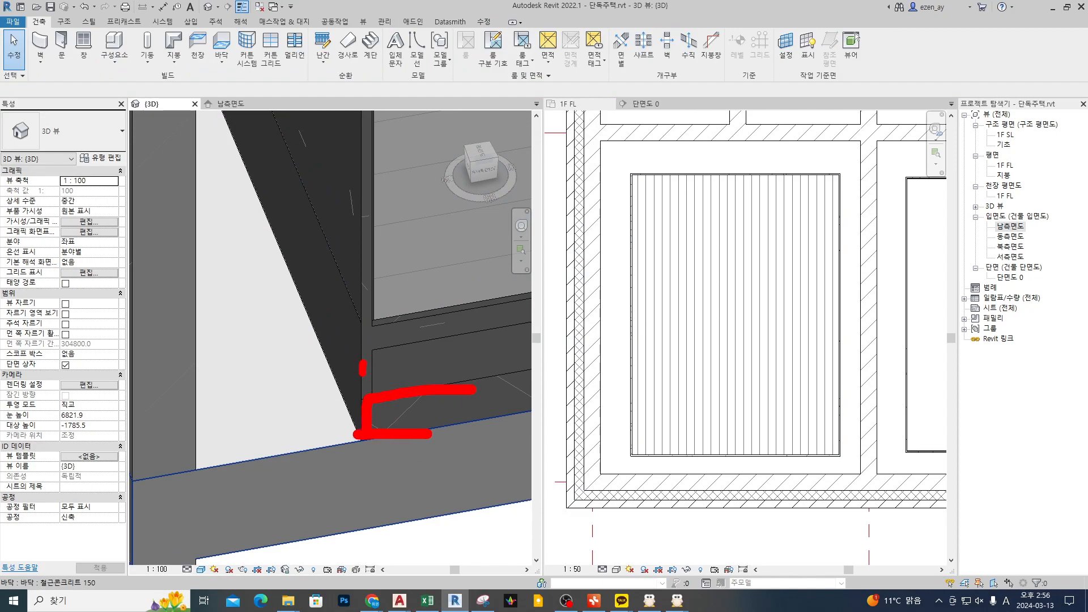
mouse_move(371, 386)
left_mouse_down()
mouse_move(371, 298)
mouse_move(362, 361)
left_mouse_up()
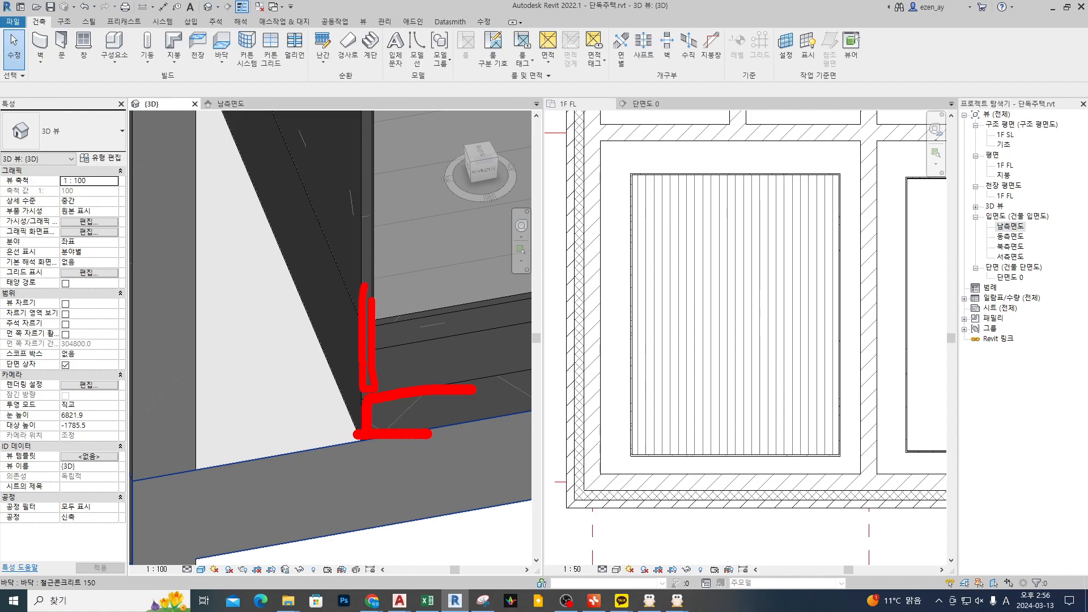
key("e")
key("Escape")
key("ctrl+2")
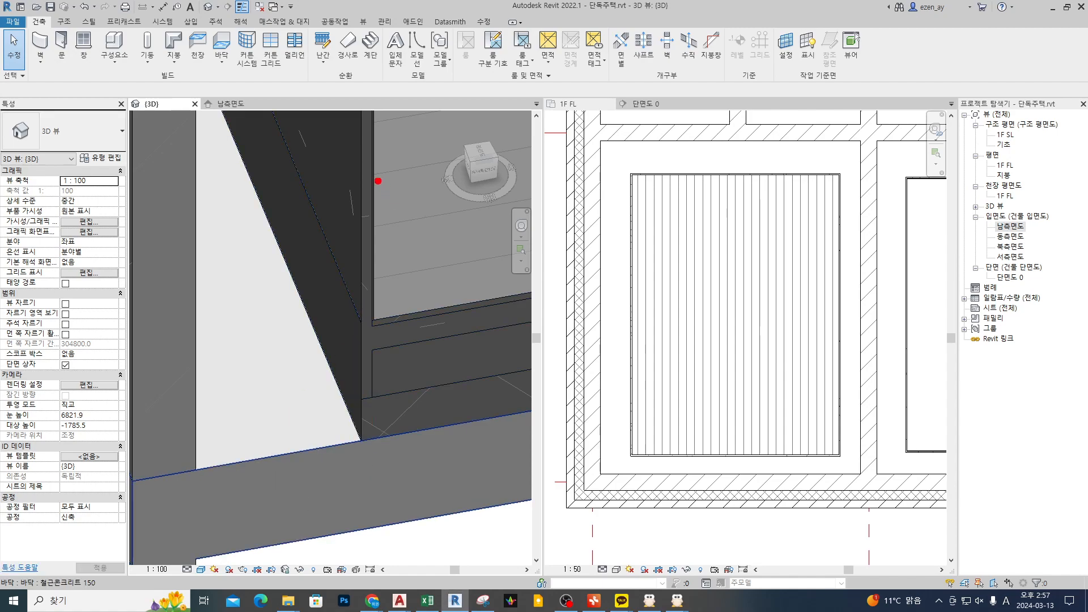
Step: Compare each floor layer's edge with the full-height wall layers at the cut corner, from the insulation up to the wood finish
mouse_move(362, 106)
left_mouse_down("shift")
mouse_move(361, 440)
mouse_move(374, 107)
left_mouse_up("shift")
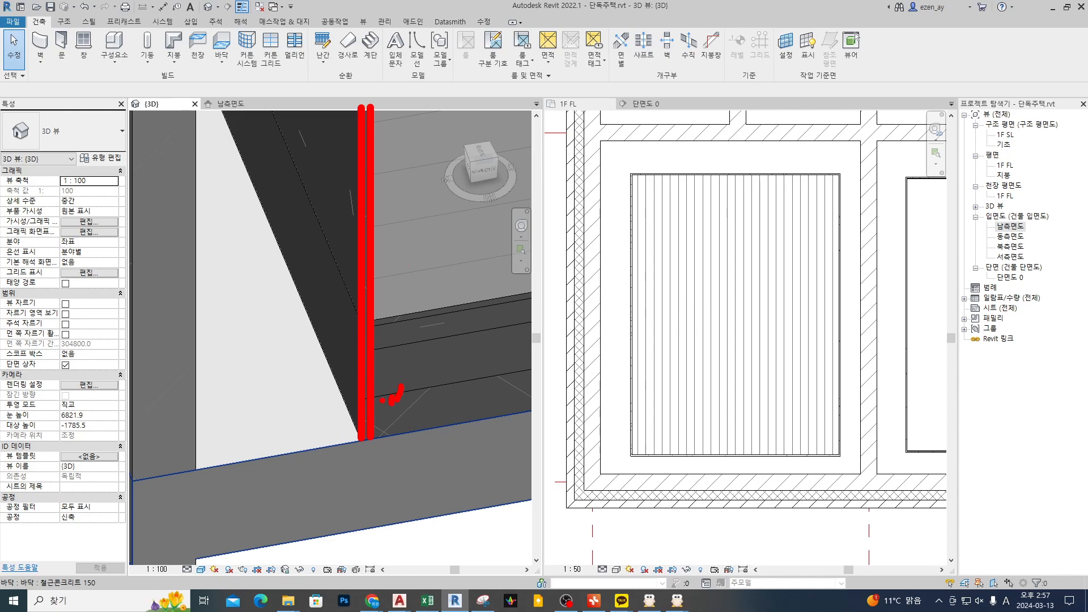
left_click_drag(379, 436, 455, 432)
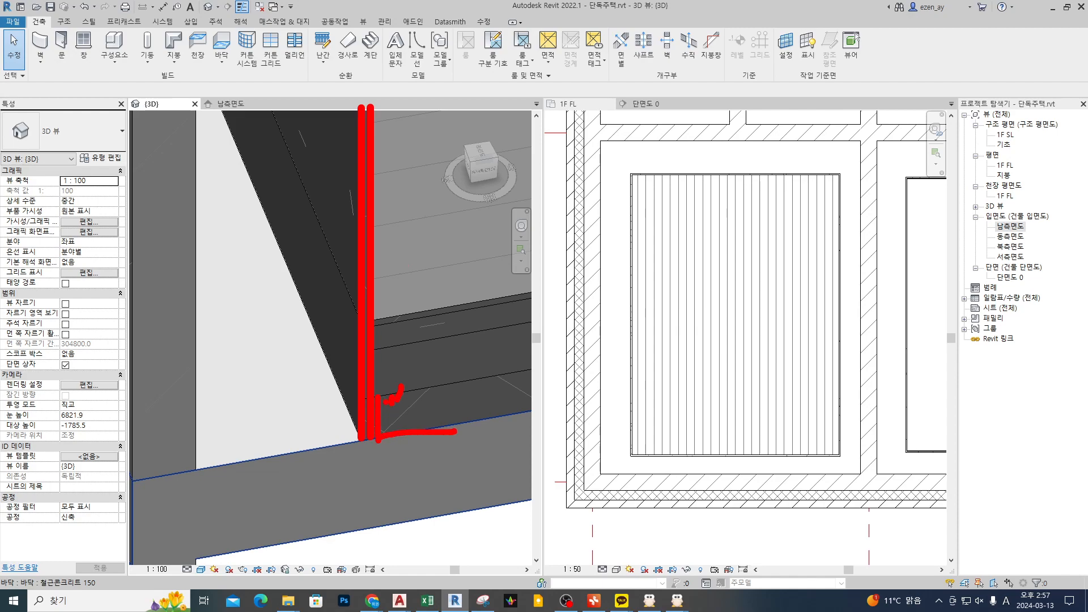
left_click_drag(377, 391, 520, 378)
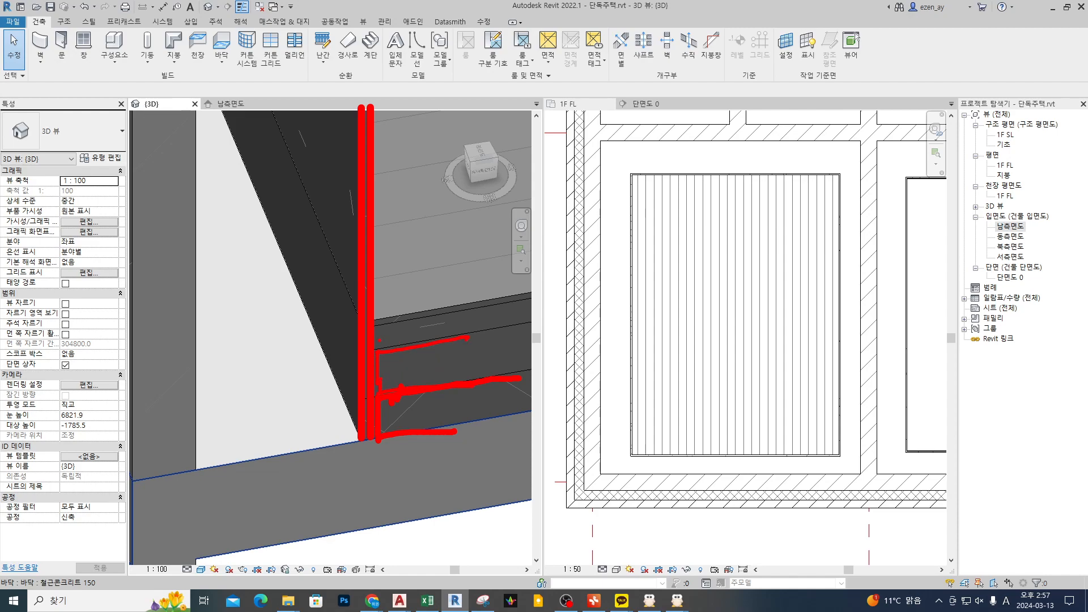
left_click_drag(378, 330, 465, 314)
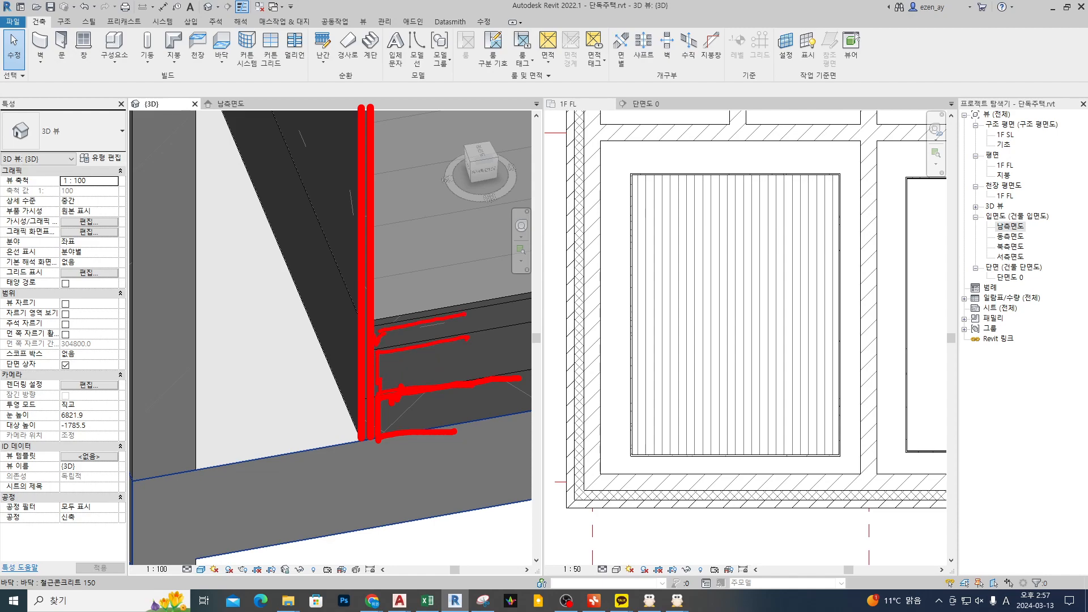
left_click_drag(426, 277, 415, 292)
mouse_move(378, 108)
left_mouse_down()
mouse_move(384, 306)
mouse_move(456, 303)
left_mouse_up()
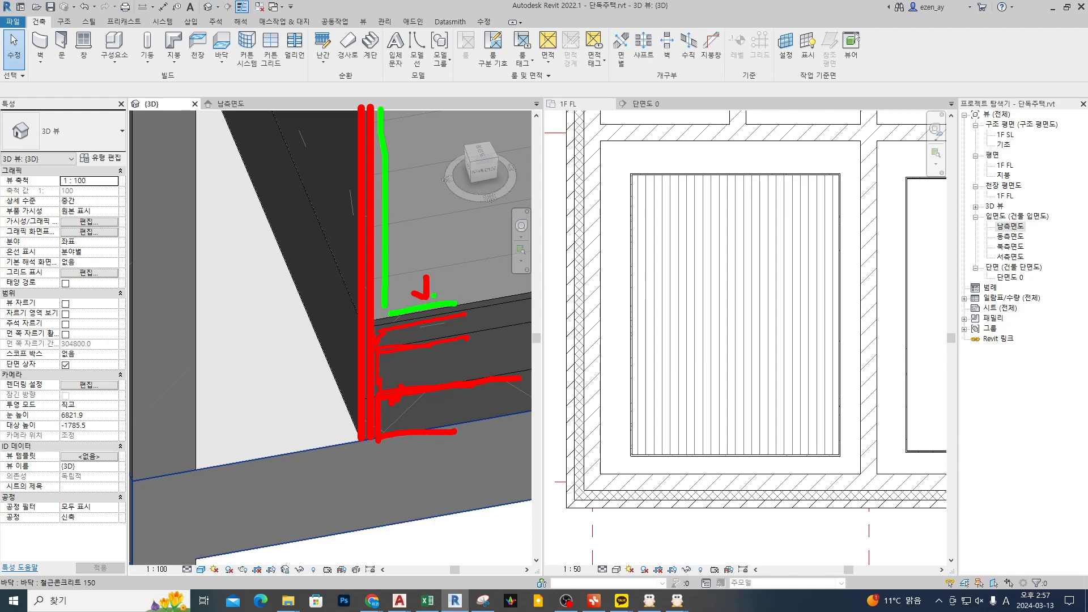
mouse_move(361, 311)
left_mouse_down()
mouse_move(361, 357)
mouse_move(429, 378)
left_mouse_up()
left_click_drag(417, 407, 430, 415)
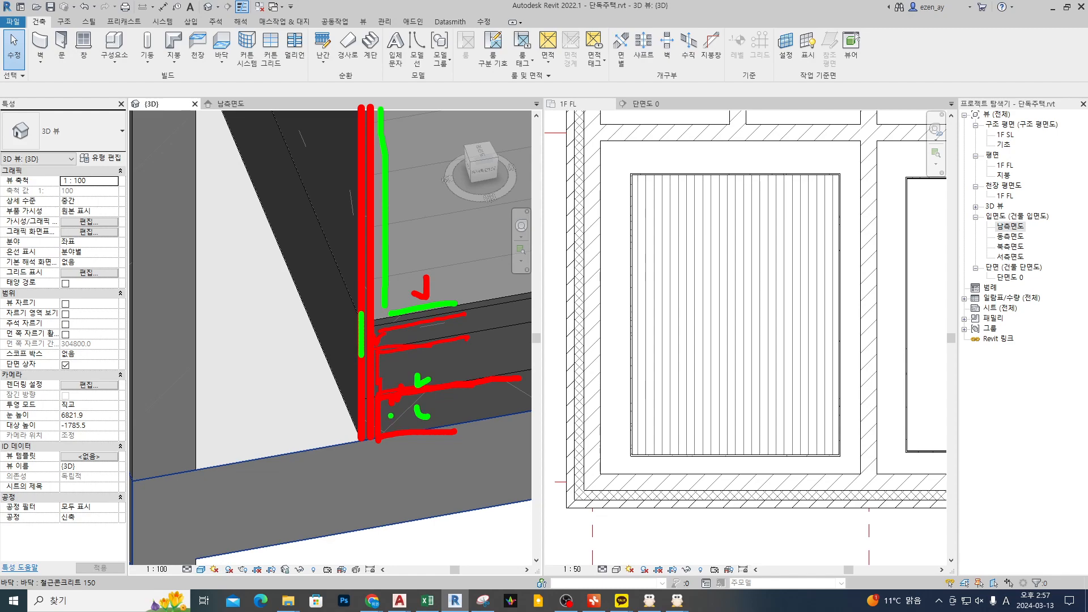
Step: Trace how each wall layer would continue into its matching floor layer around the cut corner
key("e")
key("r")
mouse_move(361, 116)
left_mouse_down()
mouse_move(361, 441)
mouse_move(598, 401)
left_mouse_up()
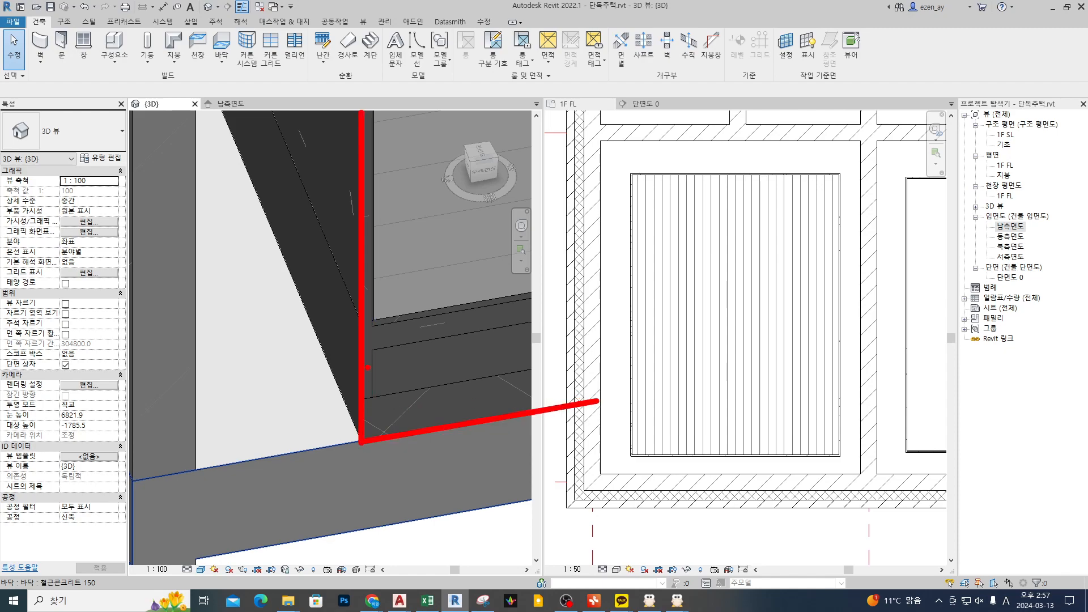
left_click_drag(347, 298, 356, 313)
mouse_move(371, 107)
left_mouse_down()
mouse_move(370, 425)
mouse_move(576, 393)
left_mouse_up()
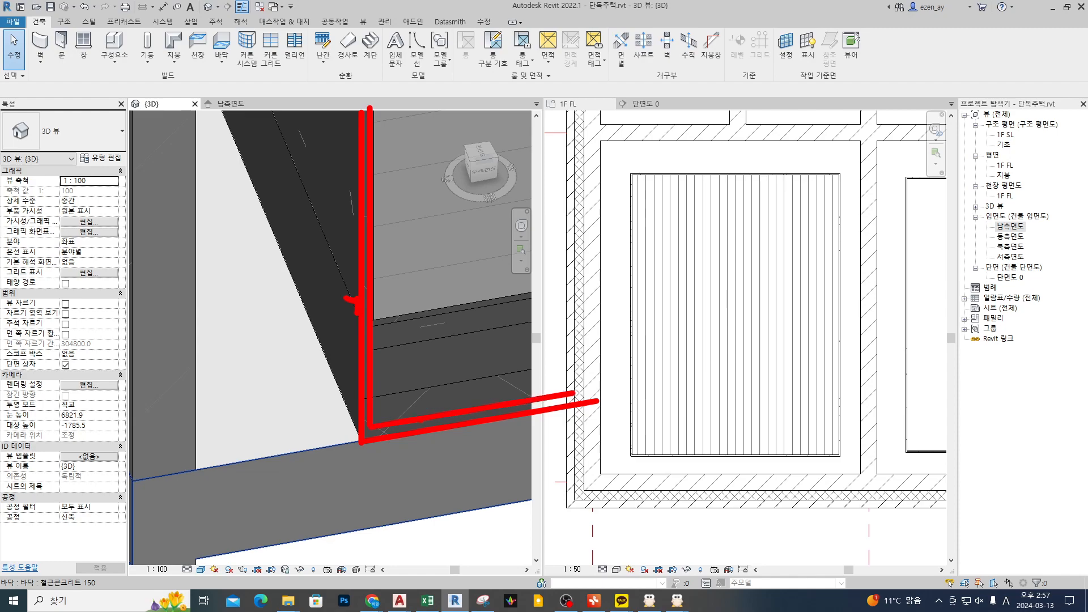
mouse_move(371, 419)
left_mouse_down()
mouse_move(347, 421)
mouse_move(318, 450)
left_mouse_up()
mouse_move(380, 109)
left_mouse_down("shift")
mouse_move(382, 404)
mouse_move(379, 391)
mouse_move(580, 352)
left_mouse_up("shift")
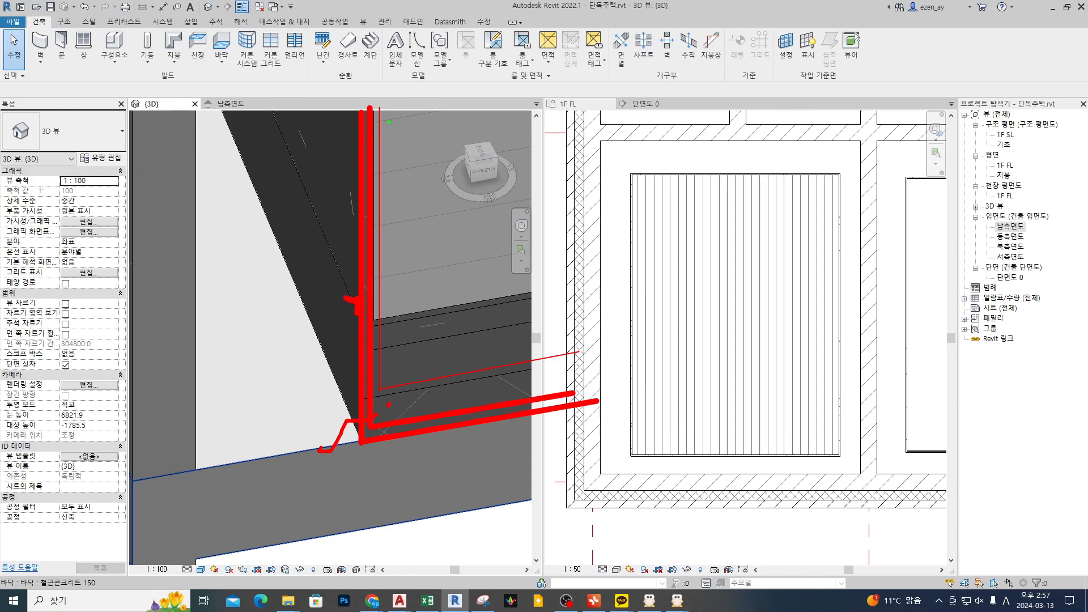
mouse_move(386, 113)
left_mouse_down("shift")
mouse_move(386, 376)
mouse_move(570, 347)
left_mouse_up("shift")
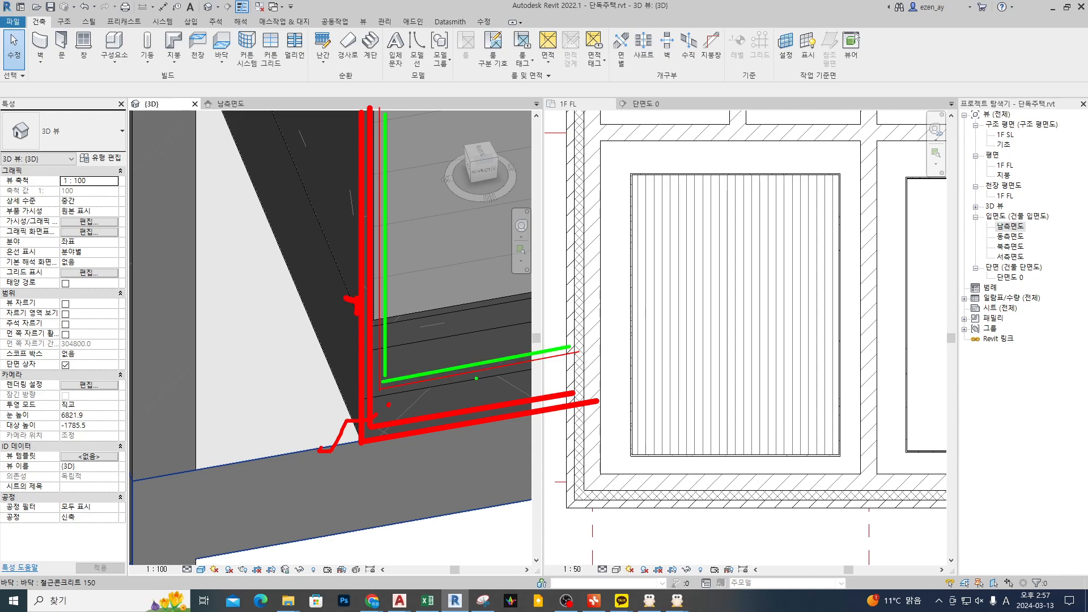
mouse_move(401, 461)
left_mouse_down()
mouse_move(390, 464)
mouse_move(410, 362)
mouse_move(390, 487)
left_mouse_up()
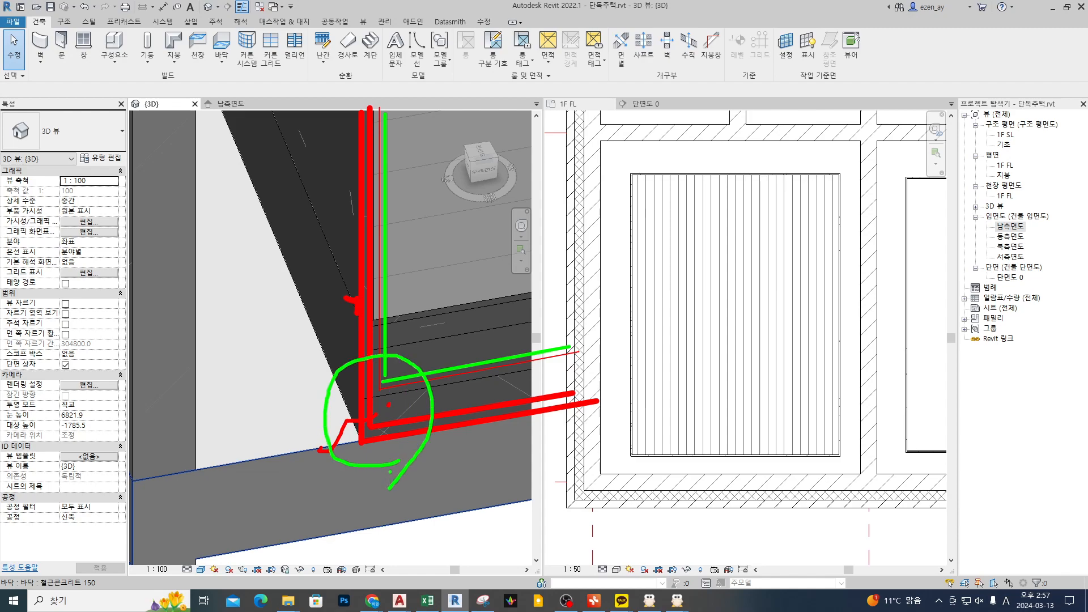
Step: Consider the construction sequence of the wall and floor layers that meet at the cut corner
mouse_move(475, 239)
left_mouse_down()
mouse_move(490, 233)
mouse_move(489, 251)
left_mouse_up()
left_click_drag(481, 247, 481, 257)
left_click_drag(475, 259, 487, 256)
left_click_drag(482, 262, 482, 269)
left_click_drag(509, 234, 501, 251)
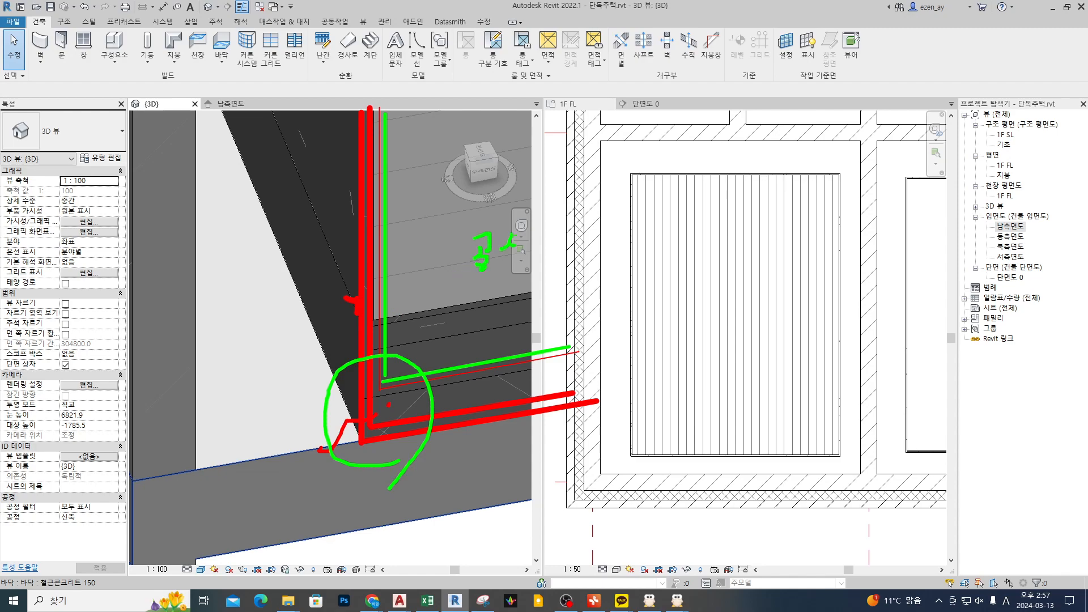
left_click_drag(548, 219, 561, 255)
left_click_drag(593, 219, 588, 237)
mouse_move(593, 228)
left_mouse_down()
mouse_move(601, 236)
mouse_move(608, 225)
left_mouse_up()
left_click_drag(609, 216, 611, 235)
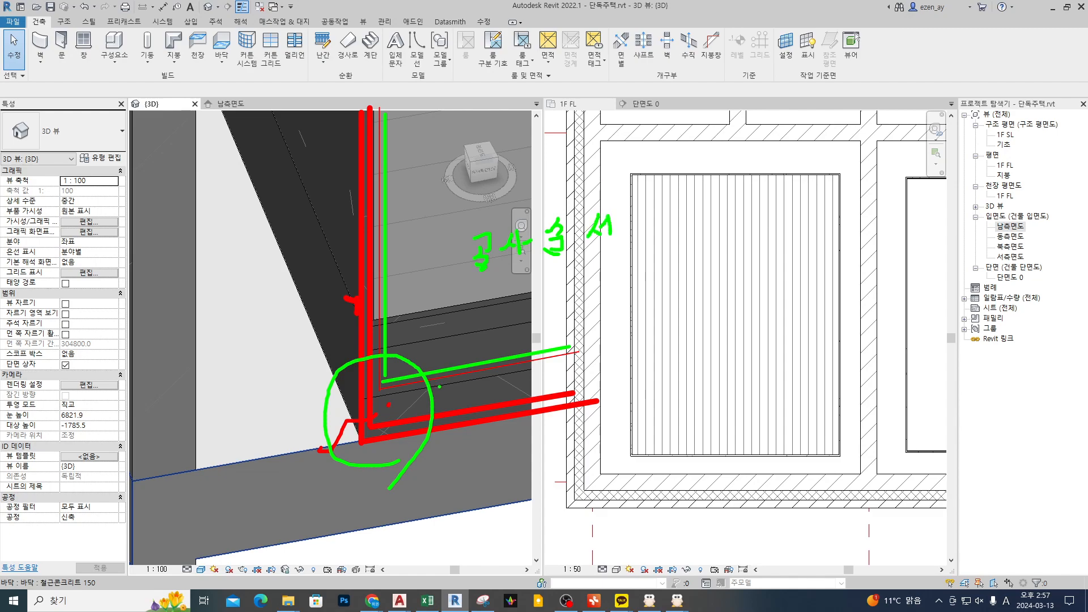
mouse_move(411, 469)
left_mouse_down()
mouse_move(322, 446)
mouse_move(438, 342)
mouse_move(405, 486)
left_mouse_up()
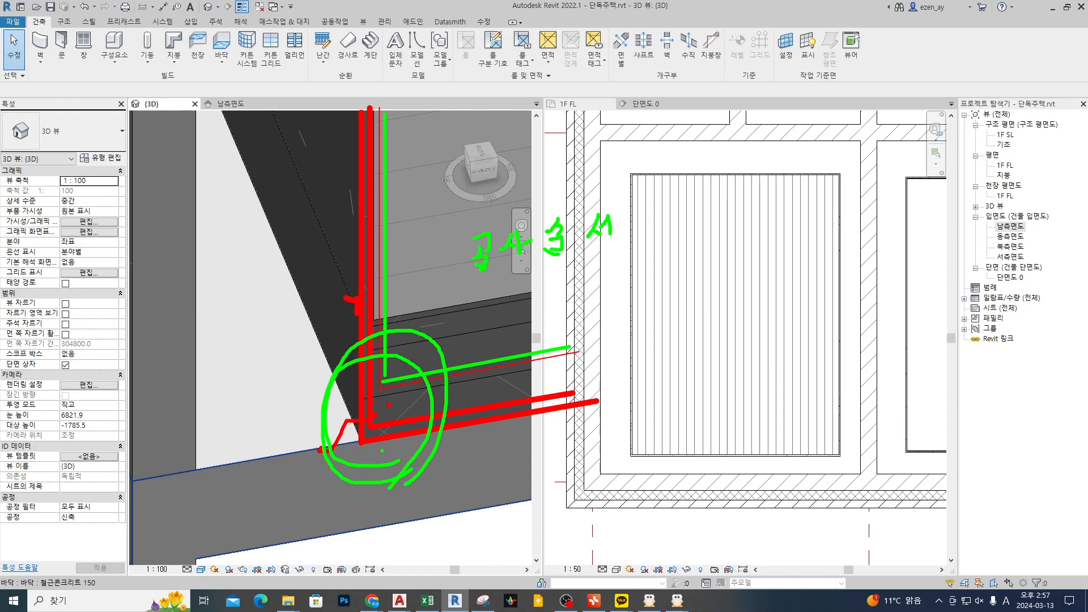
Step: Compare the floor finish running beneath the wall finish with the wall finish running down past the floor's edge
key("Escape")
key("ctrl+2")
key("r")
left_click_drag(231, 260, 554, 283, "ctrl")
key("g")
left_click_drag(235, 260, 255, 119, "ctrl")
left_click_drag(311, 249, 294, 273)
left_click_drag(280, 220, 258, 227)
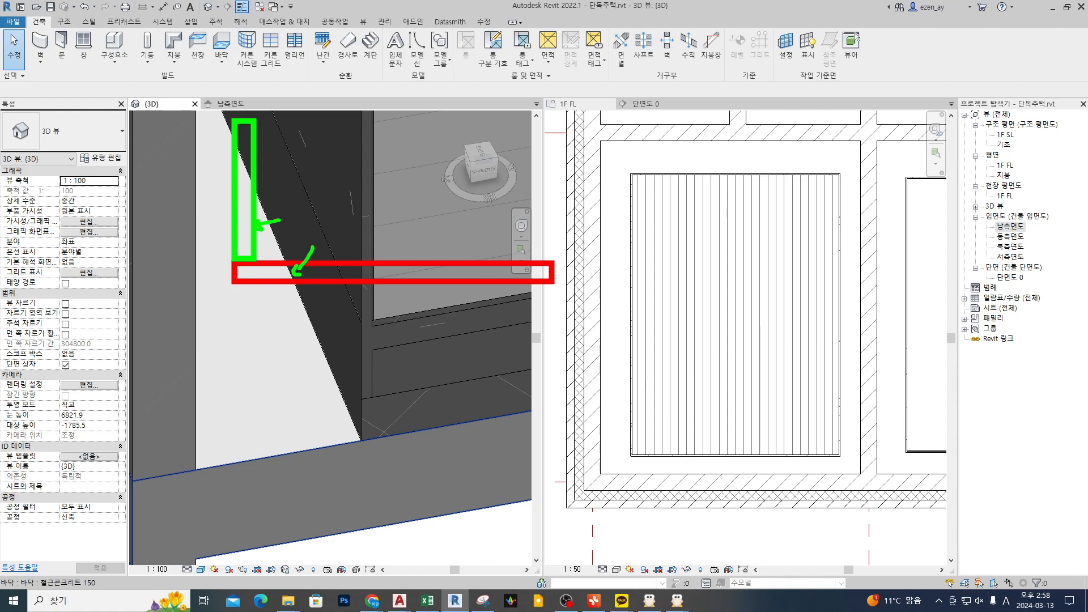
mouse_move(639, 117)
left_mouse_down("ctrl")
mouse_move(670, 250)
mouse_move(656, 283)
mouse_move(894, 265)
left_mouse_up("ctrl")
key("r")
mouse_move(678, 201)
left_mouse_down()
mouse_move(703, 188)
mouse_move(683, 208)
mouse_move(689, 261)
left_mouse_up()
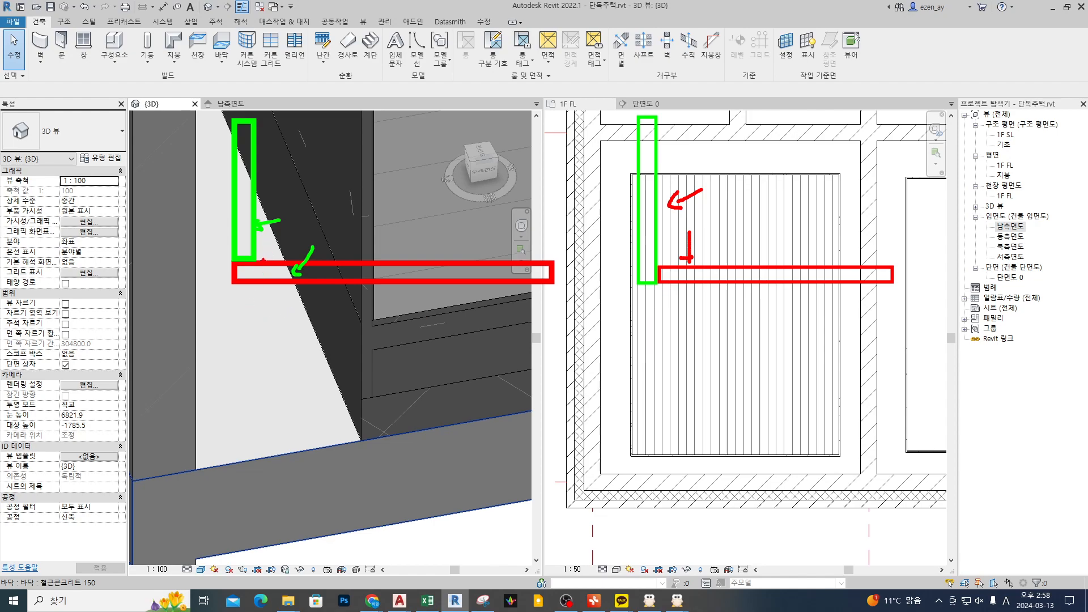
mouse_move(262, 277)
left_mouse_down()
mouse_move(219, 258)
mouse_move(271, 276)
mouse_move(232, 299)
left_mouse_up()
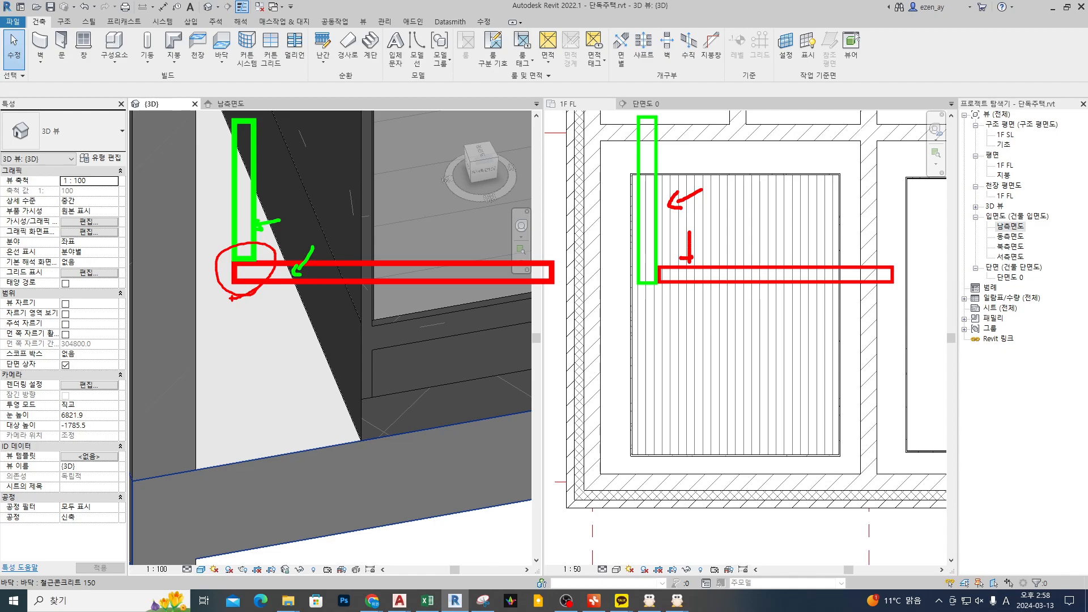
key("e")
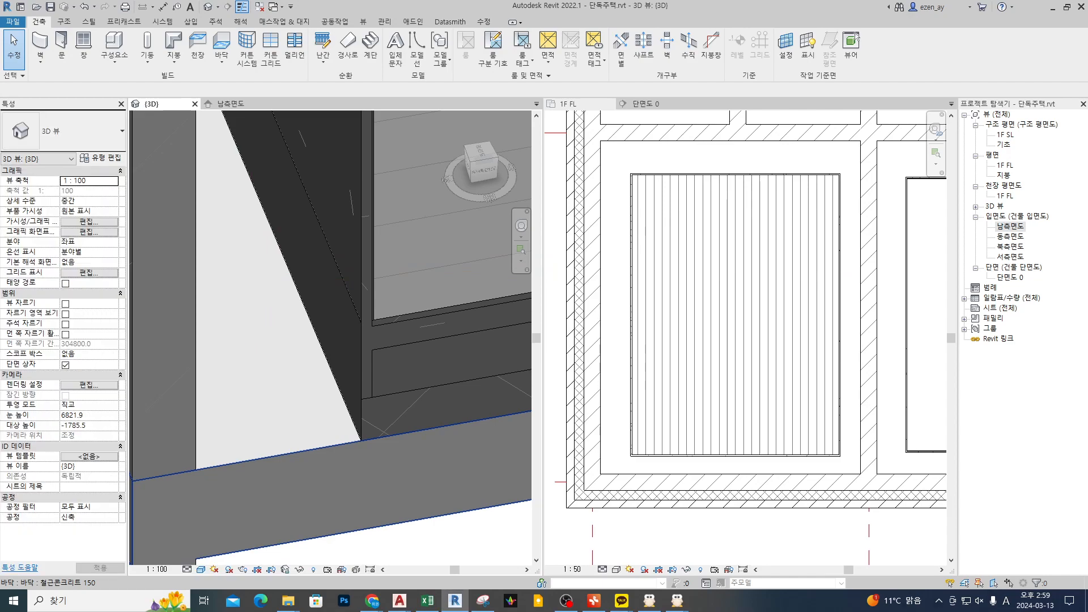
left_click_drag(265, 218, 242, 251)
left_click_drag(266, 239, 294, 264)
mouse_move(271, 262)
left_mouse_down()
mouse_move(306, 289)
mouse_move(380, 255)
left_mouse_up()
mouse_move(381, 249)
left_mouse_down()
mouse_move(397, 236)
mouse_move(387, 260)
mouse_move(389, 248)
left_mouse_up()
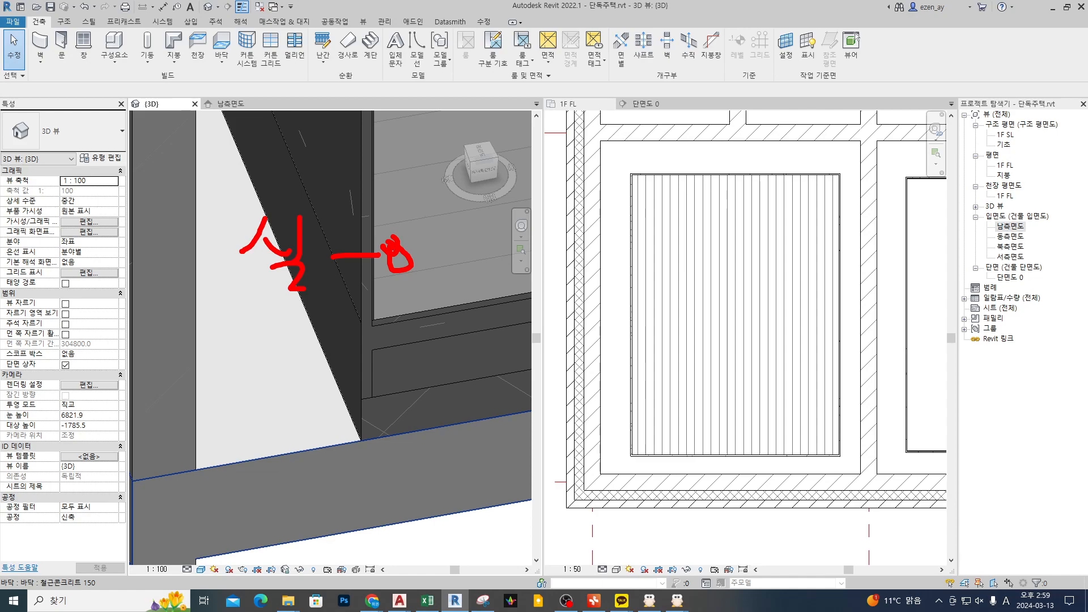
Step: Inspect the cut corner where the floor layers meet the wall finish
key("Escape")
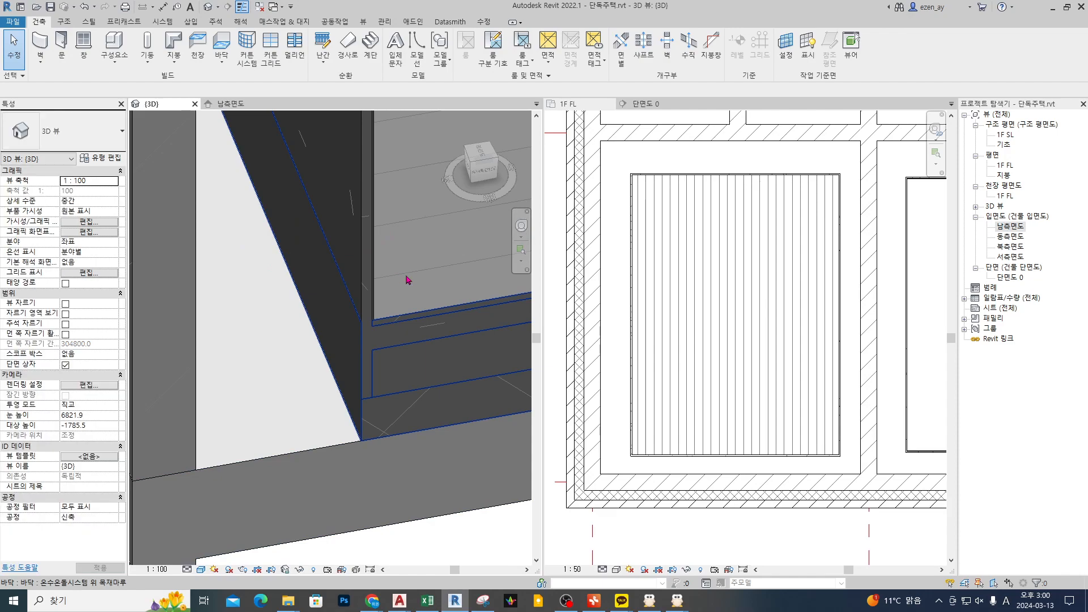
left_click(729, 417)
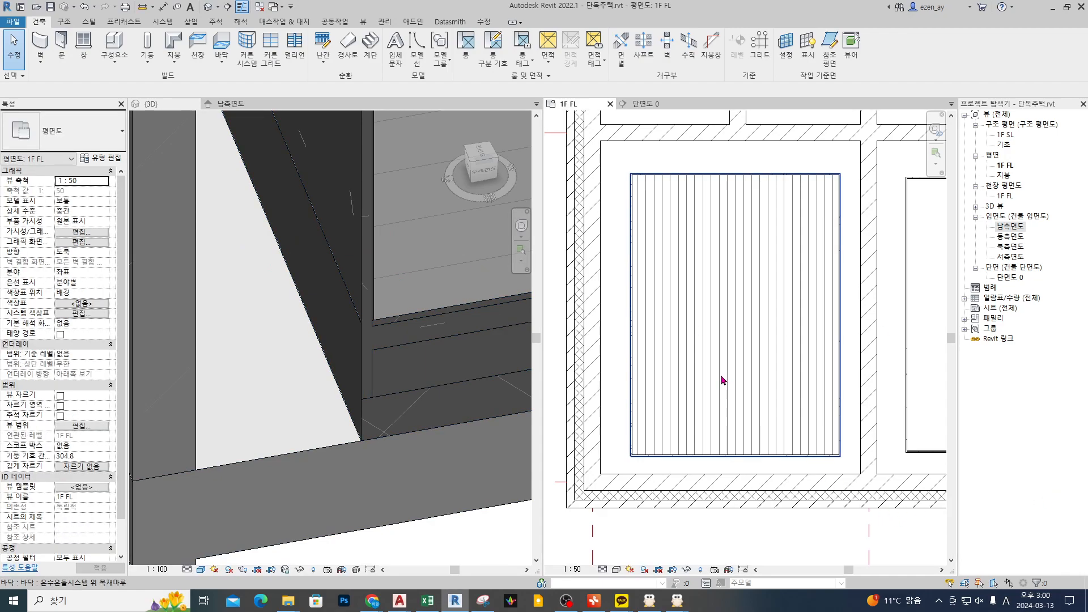
scroll(723, 320, "down", 2)
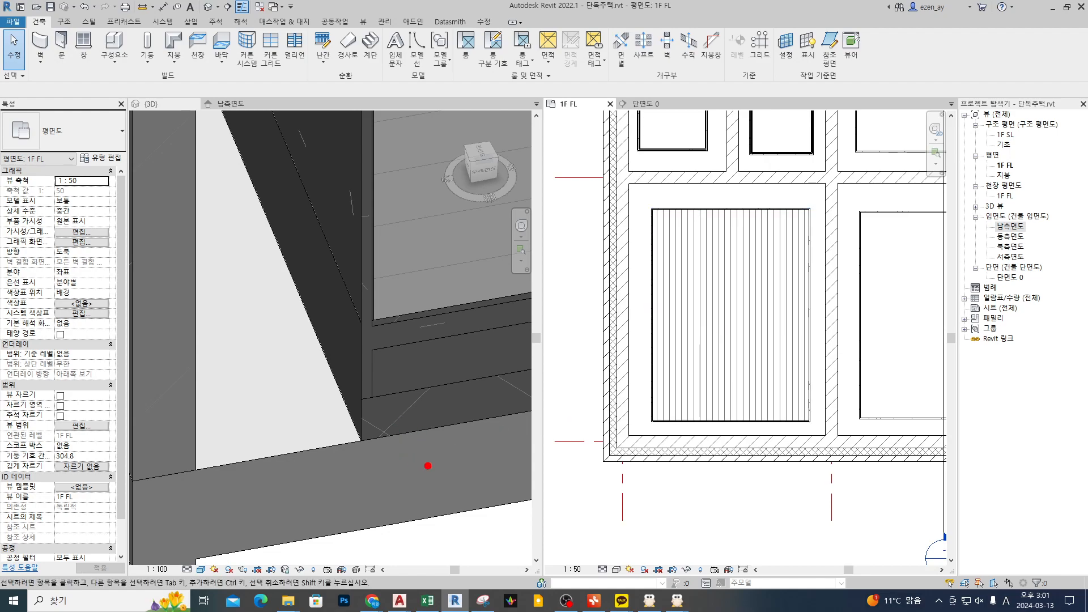
left_click_drag(421, 483, 468, 451)
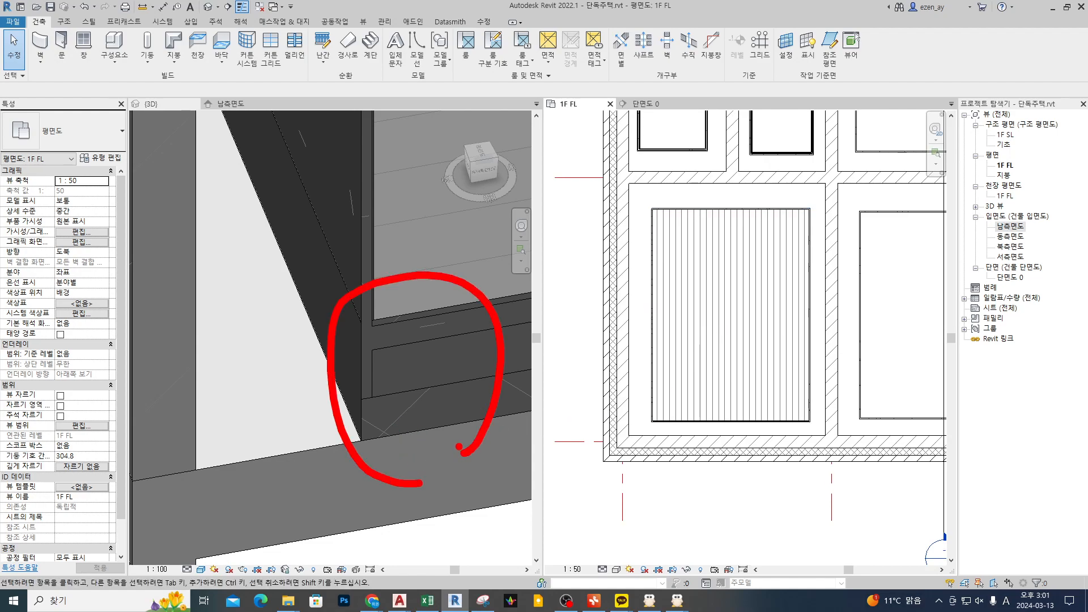
key("Escape")
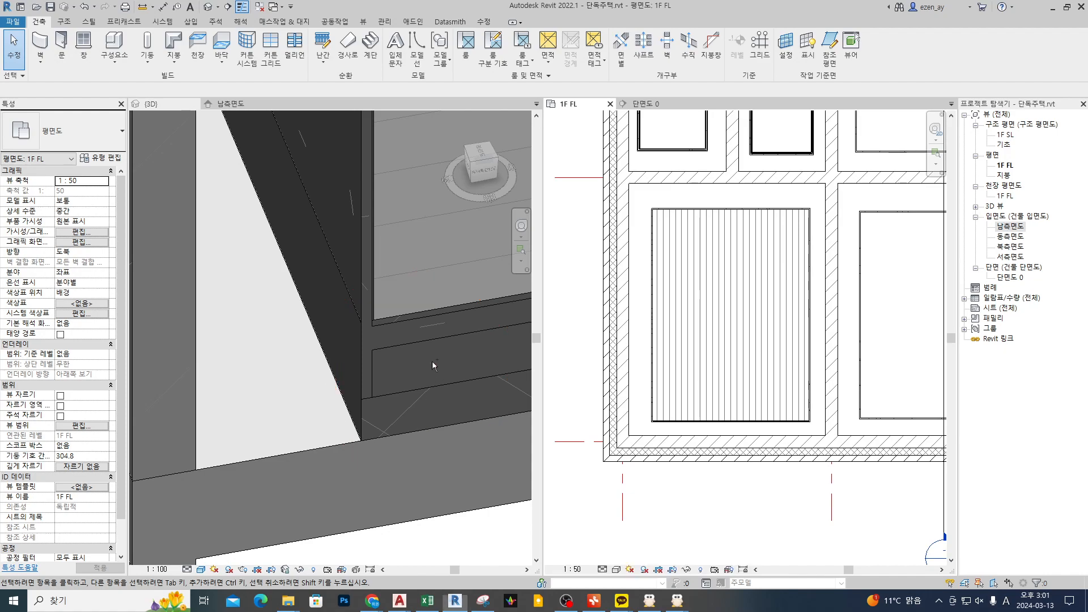
Step: Examine how the 모르타르위 합지마감 finish wall and the floor layers fit together along their shared edge at the cut corner
left_click(360, 258)
left_click(361, 260)
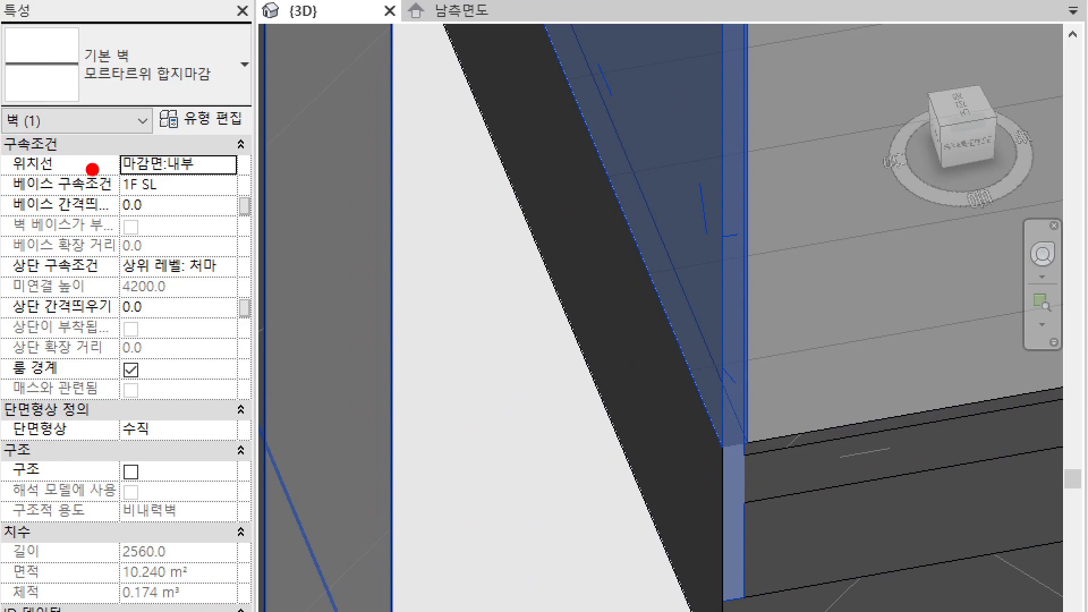
left_click_drag(47, 180, 129, 203, "ctrl")
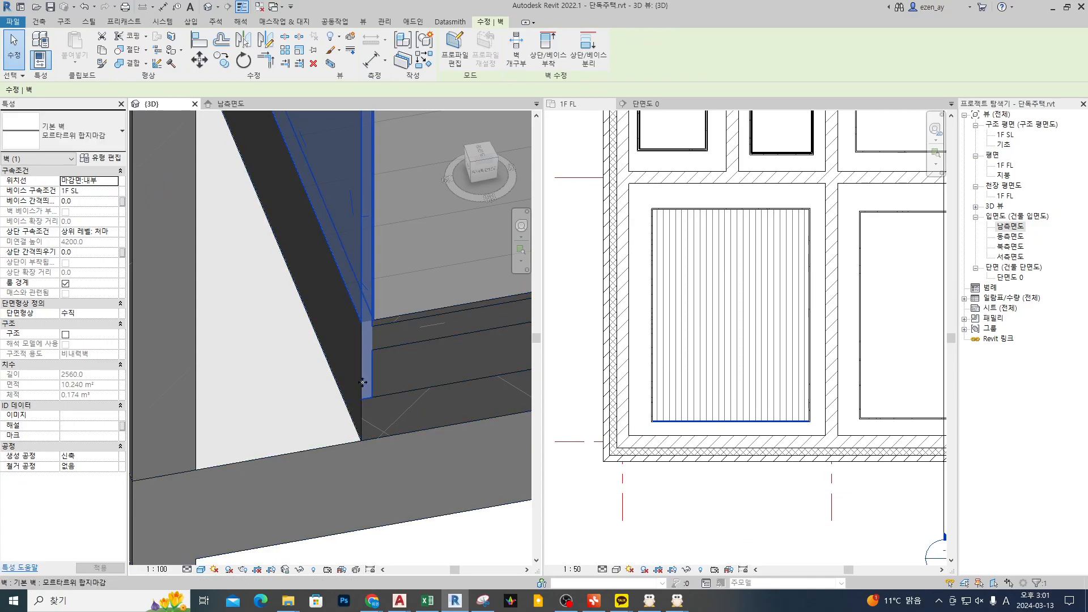
middle_click_drag(363, 383, 331, 390)
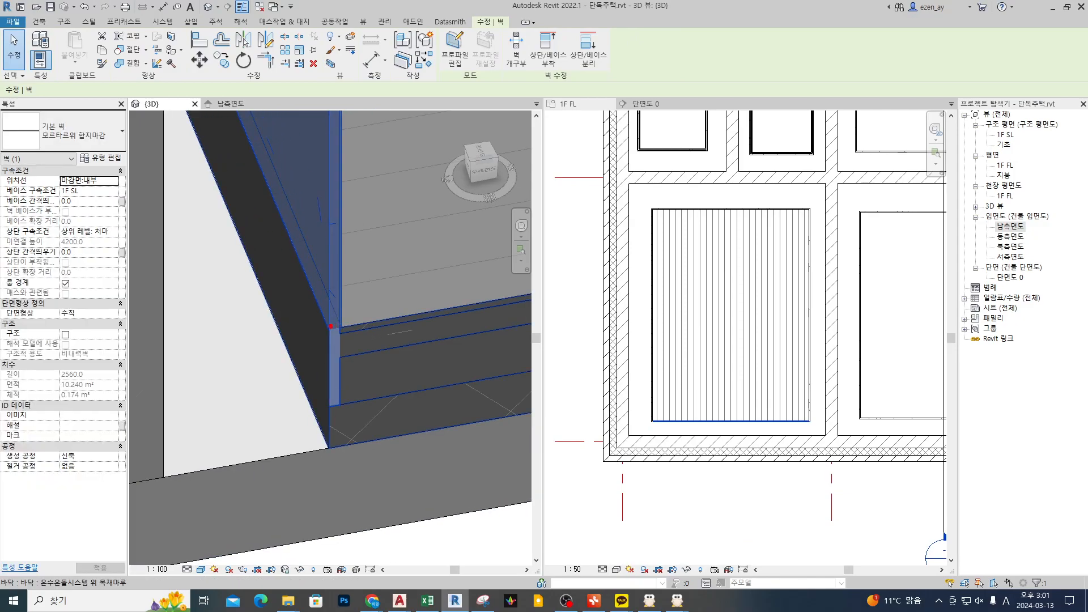
left_click_drag(325, 328, 386, 319)
left_click_drag(339, 325, 353, 279)
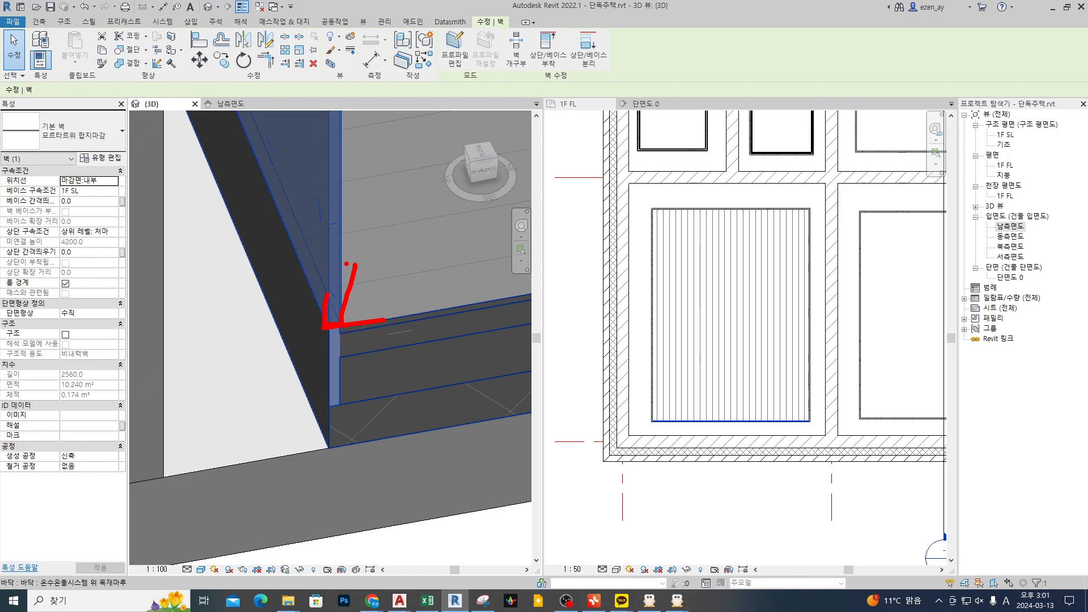
key("Escape")
scroll(405, 344, "down", 4)
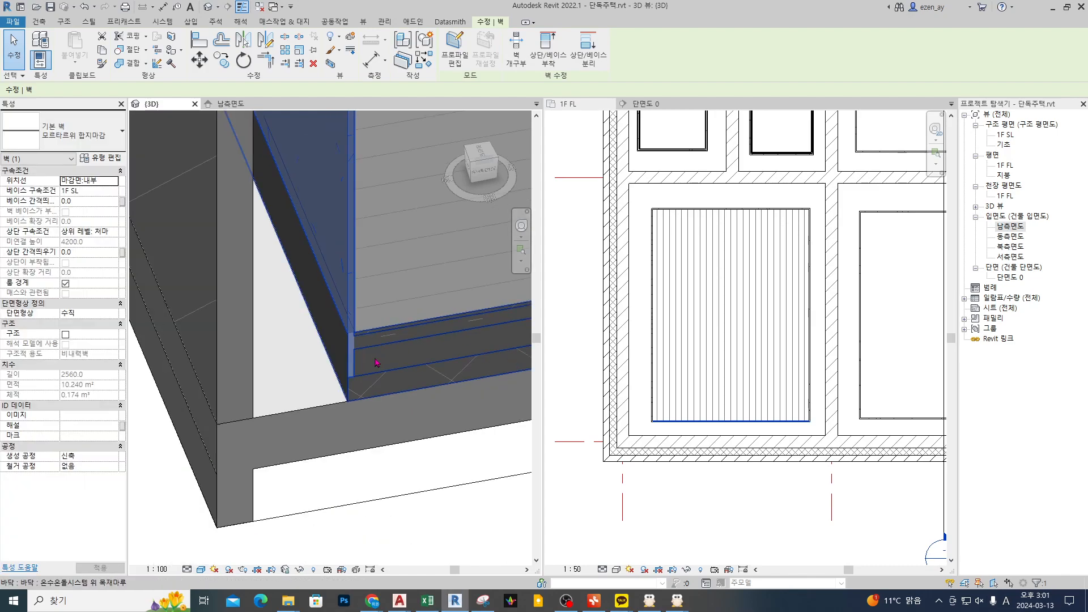
middle_click_drag(397, 334, 338, 339)
Step: Sketch a 온수온돌시스템 위 목재마루 floor boundary along the outer faces of the finish walls around the plan's irregular central room and hallway
left_click(576, 369)
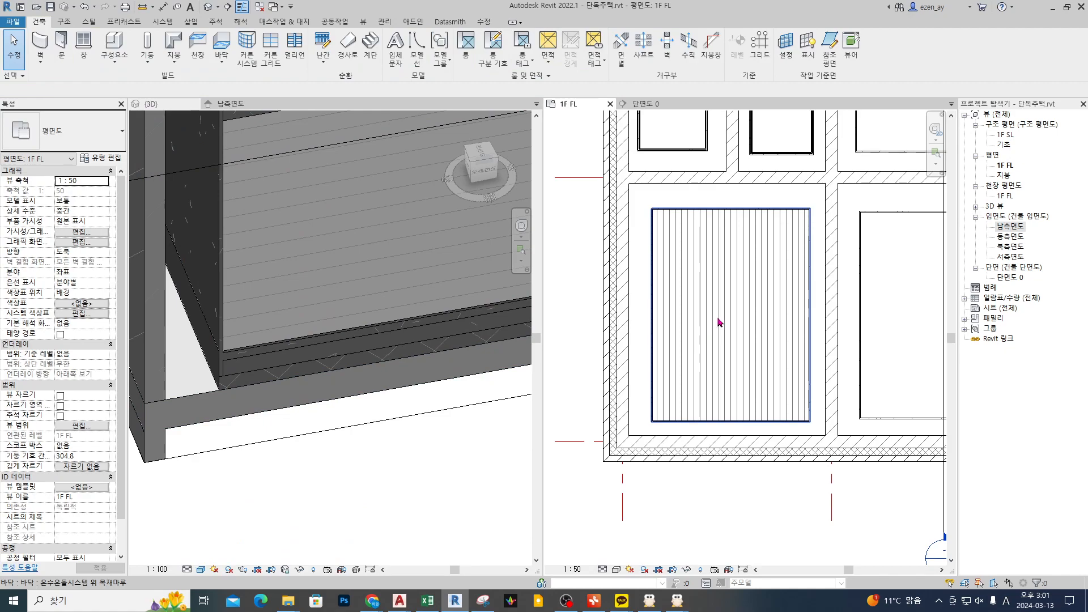
left_click(716, 280)
scroll(719, 286, "down", 5)
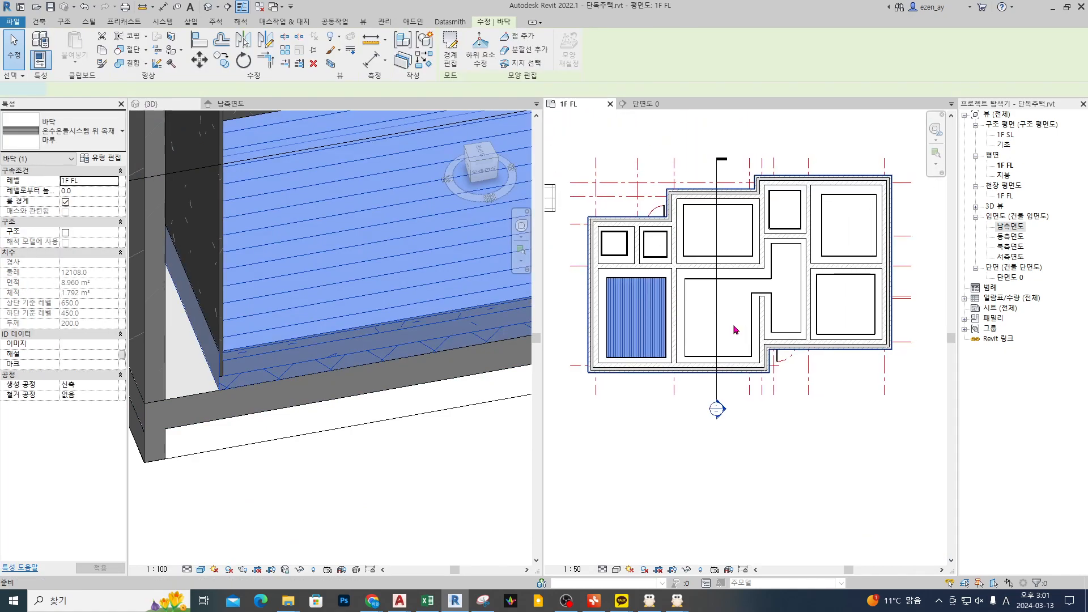
double_click(694, 308)
scroll(694, 308, "up", 5)
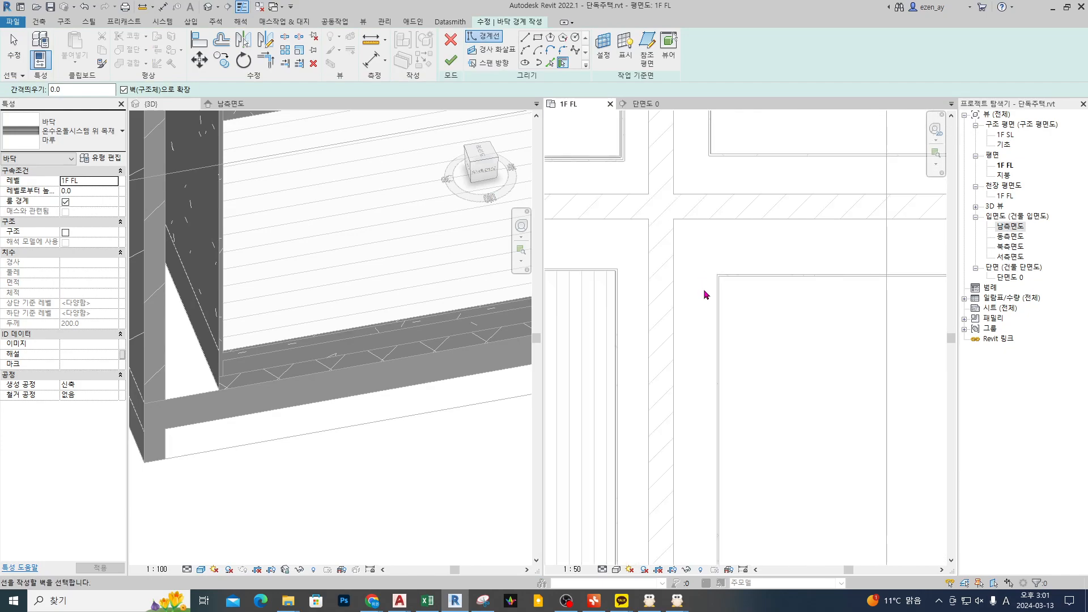
scroll(705, 309, "up", 3)
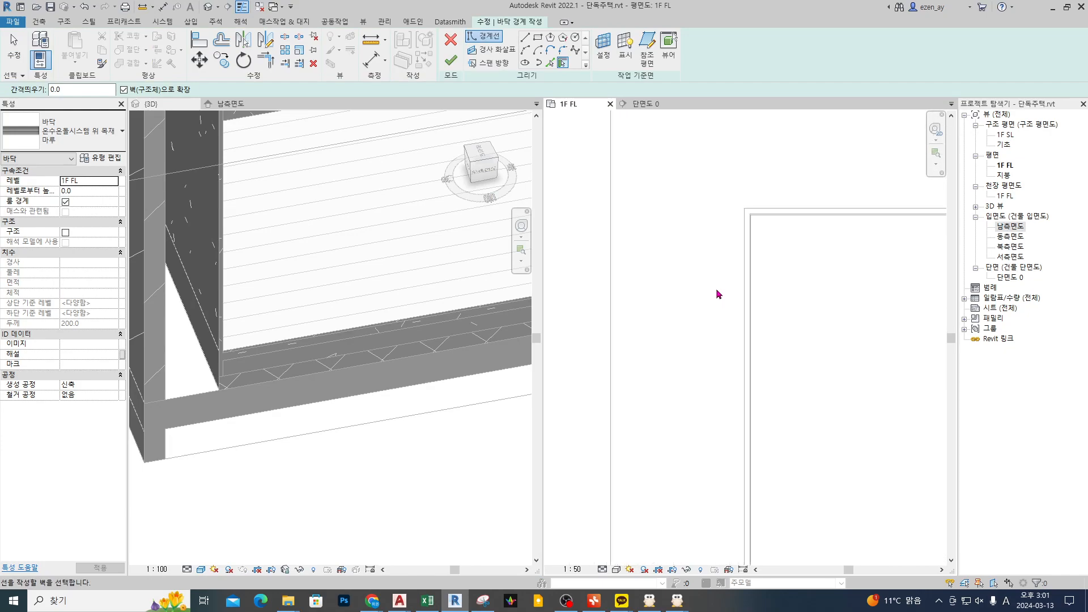
key("Tab")
left_click(746, 289)
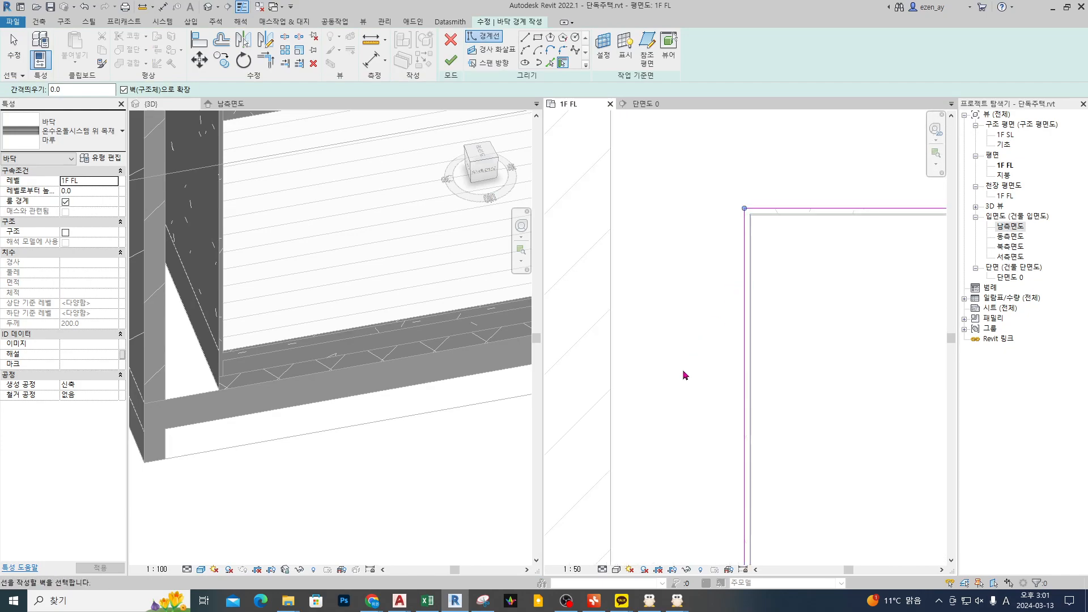
scroll(684, 207, "down", 8)
key("ctrl+2")
mouse_move(735, 272)
left_mouse_down()
mouse_move(738, 335)
mouse_move(809, 308)
mouse_move(762, 270)
mouse_move(738, 272)
left_mouse_up()
key("Escape")
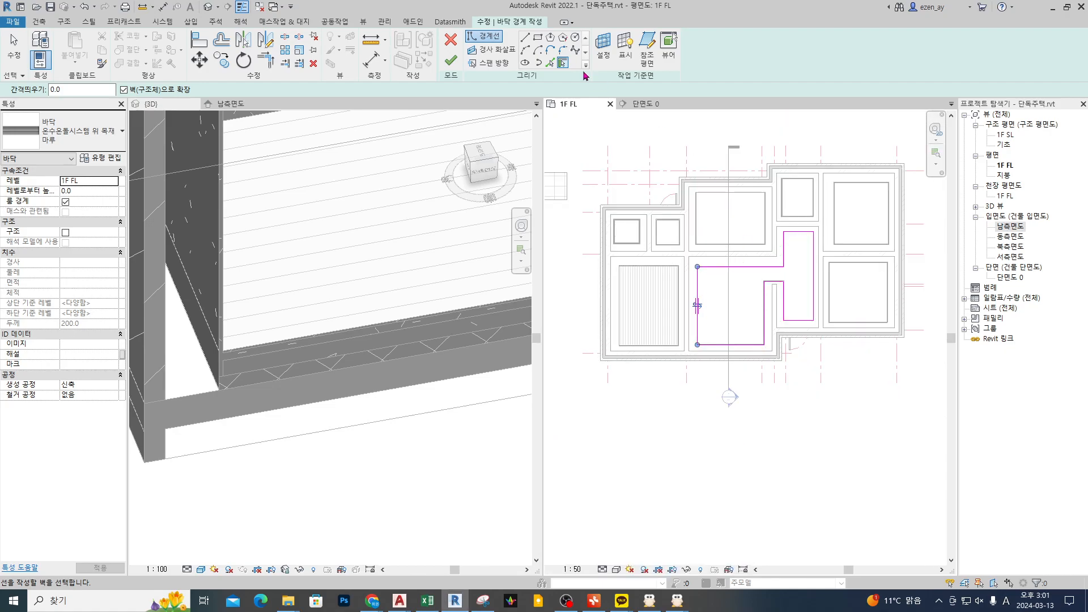
Step: Finish the central room's floor sketch, joining it with the overlapping finish walls and cutting the overlap out of them
left_click(454, 60)
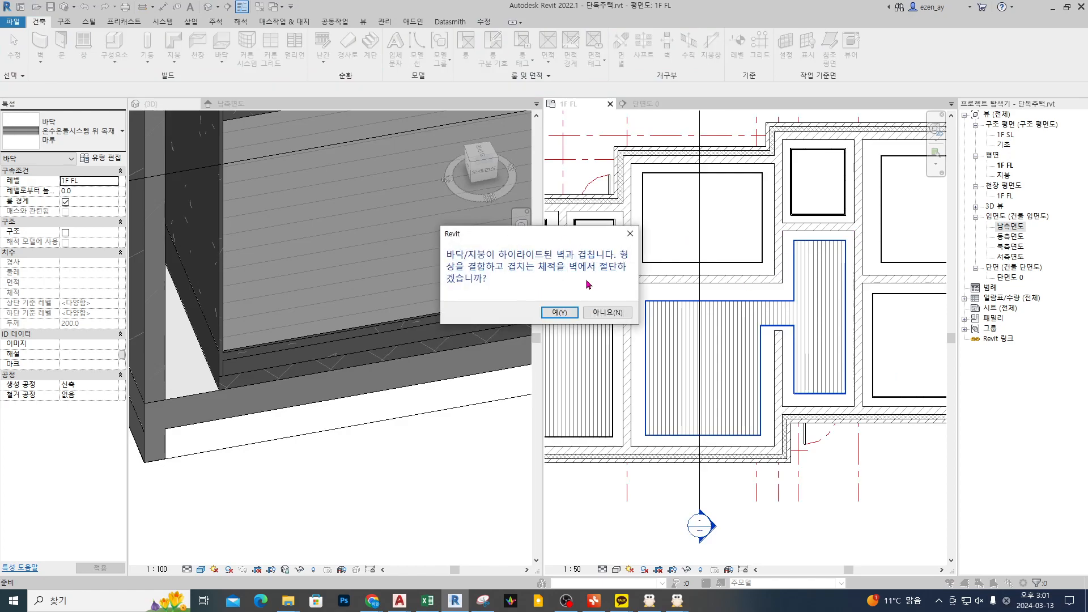
left_click_drag(487, 294, 613, 288)
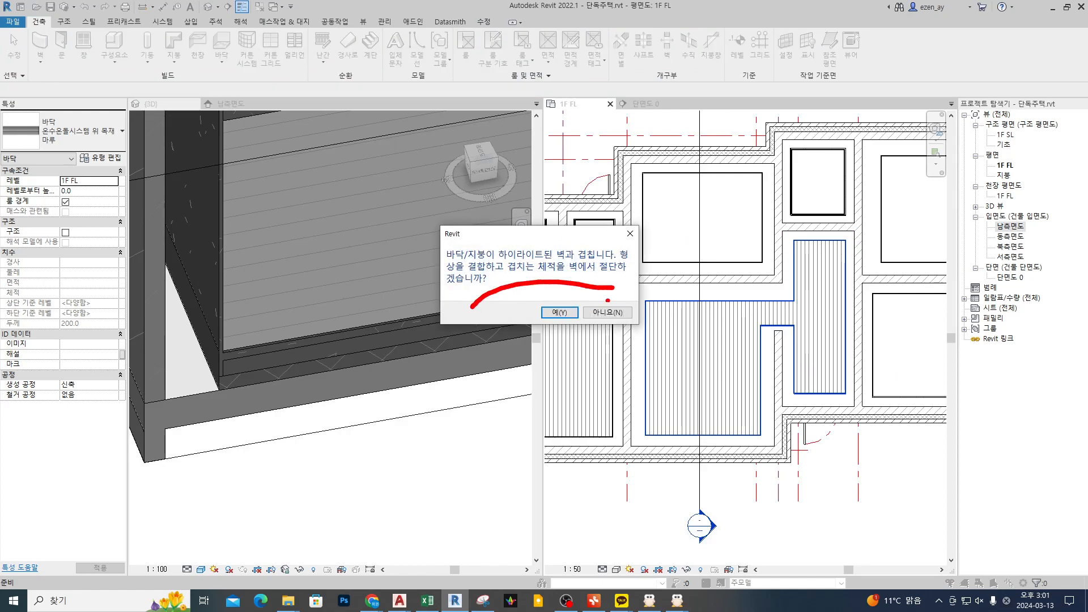
key("Escape")
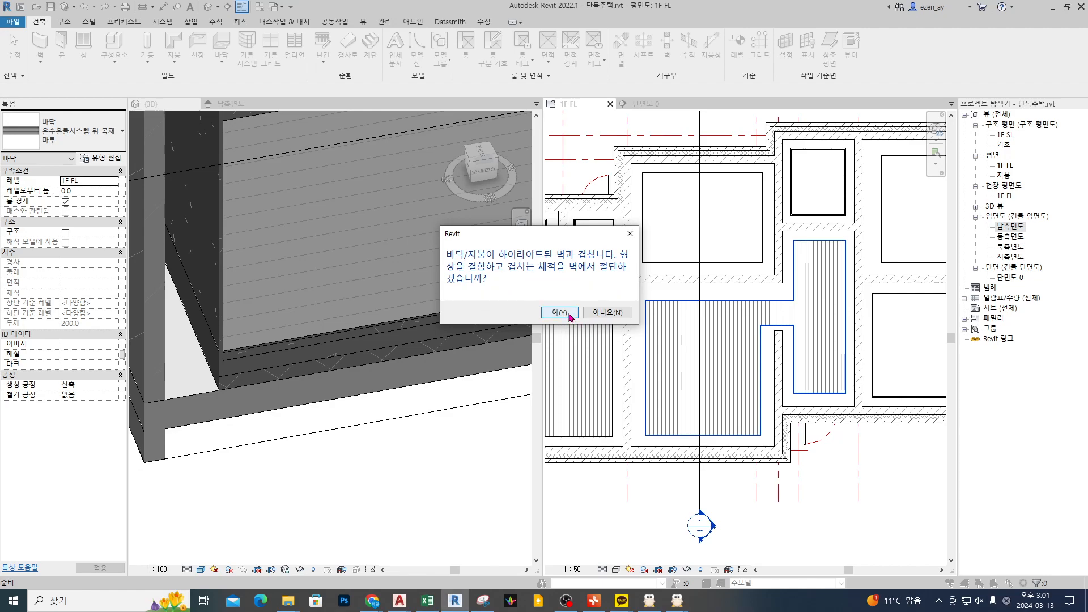
left_click(559, 313)
Step: Create a matching 온수온돌시스템 위 목재마루 floor in the plan's lower-right room, cutting the overlapping volume from its finish walls
scroll(770, 217, "down", 2)
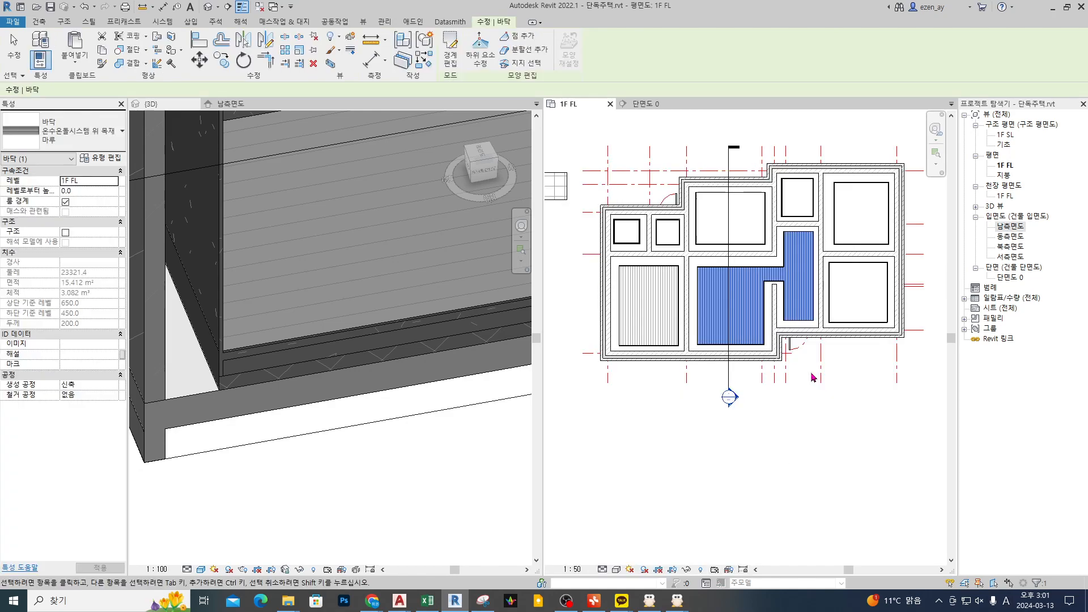
double_click(792, 315)
scroll(822, 280, "up", 5)
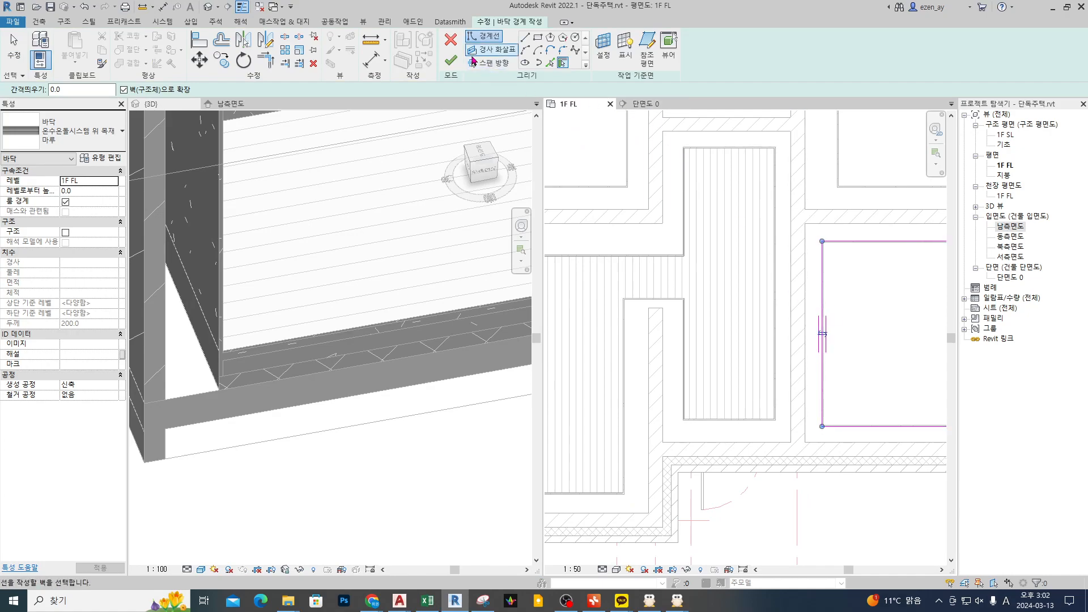
left_click(451, 60)
left_click(559, 314)
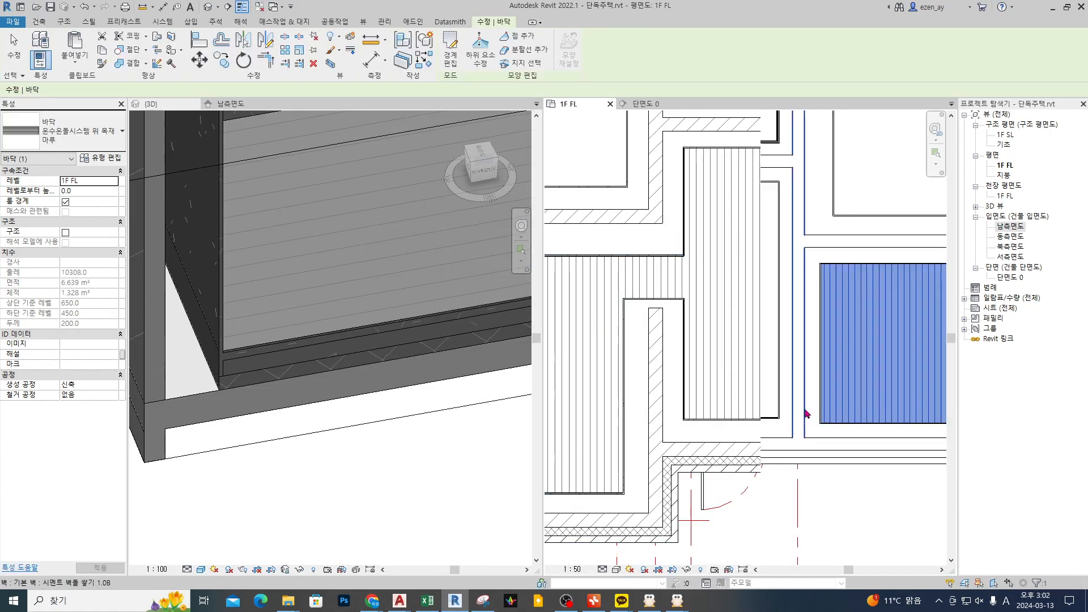
Step: Create a matching wood floor along the finish walls of the plan's upper-right room, cutting the overlap from the walls
scroll(806, 414, "down", 5)
double_click(810, 334)
scroll(815, 329, "up", 5)
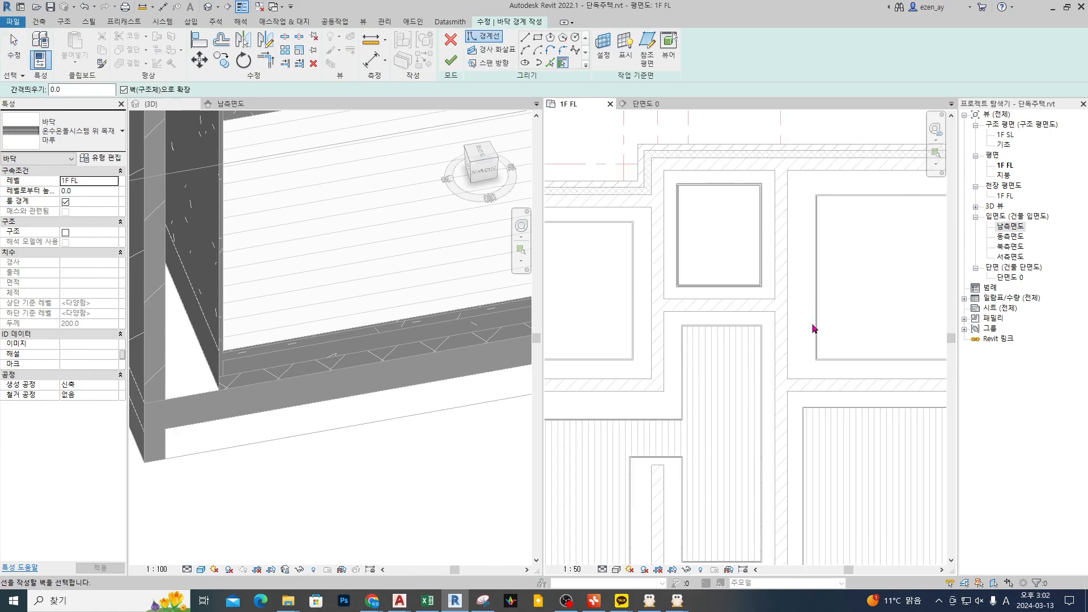
left_click(817, 329)
scroll(825, 202, "up", 3)
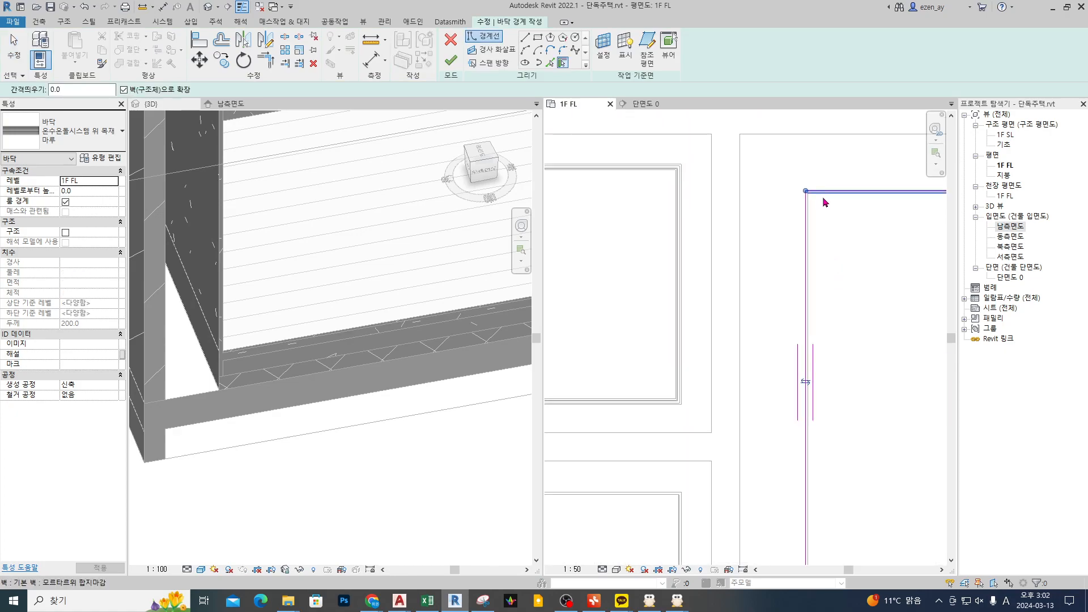
left_click(450, 60)
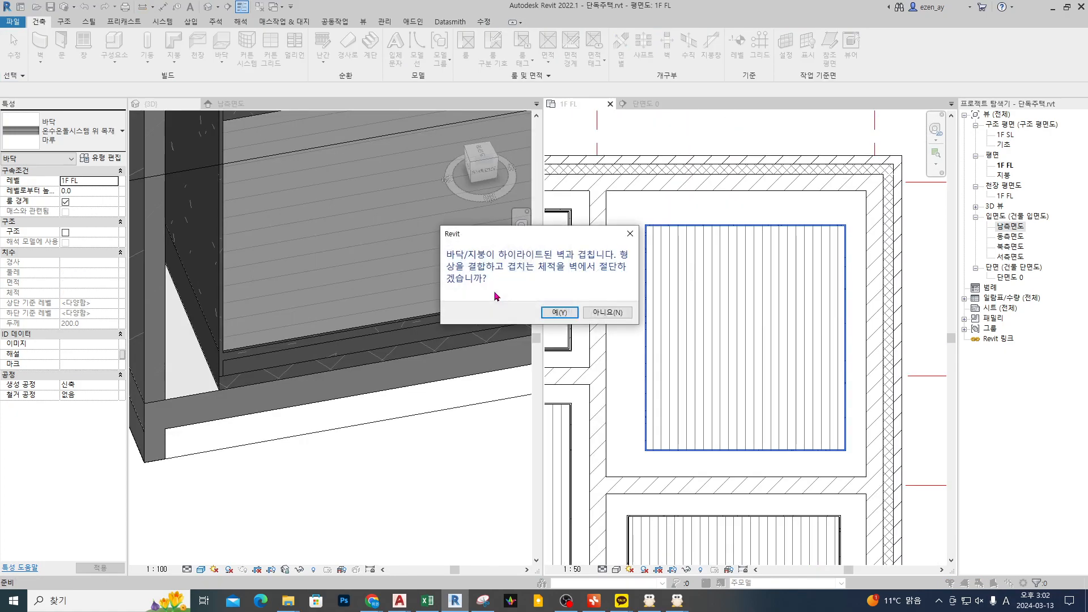
left_click(558, 312)
Step: Create a matching wood floor in the upper-middle room beside the entrance door, joining it with its finish walls and cutting the overlap
scroll(761, 270, "down", 3)
scroll(837, 316, "up", 1)
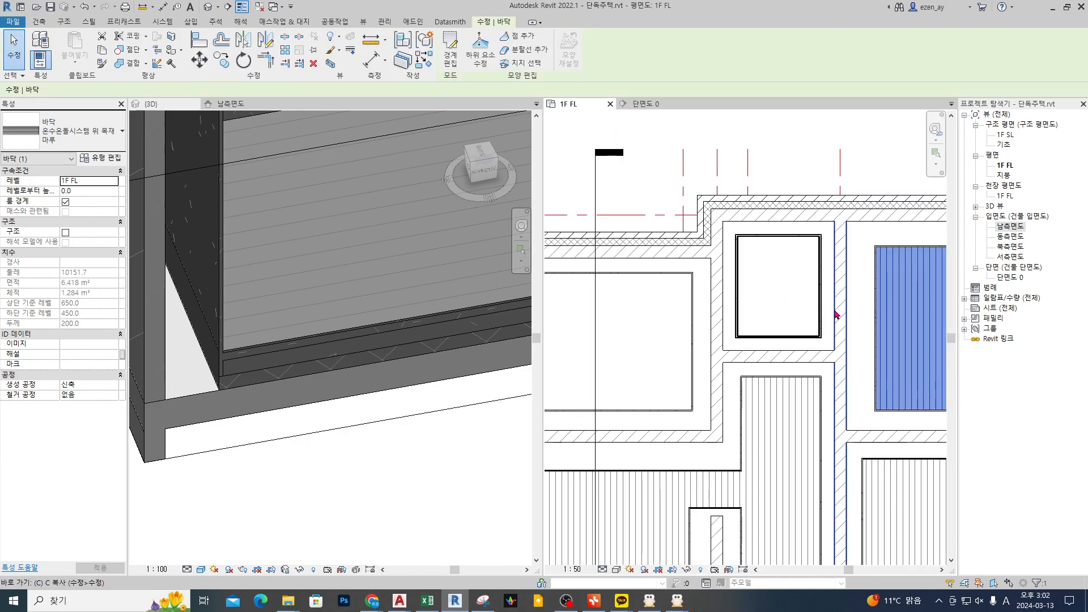
double_click(837, 315)
scroll(702, 308, "down", 4)
scroll(745, 277, "up", 5)
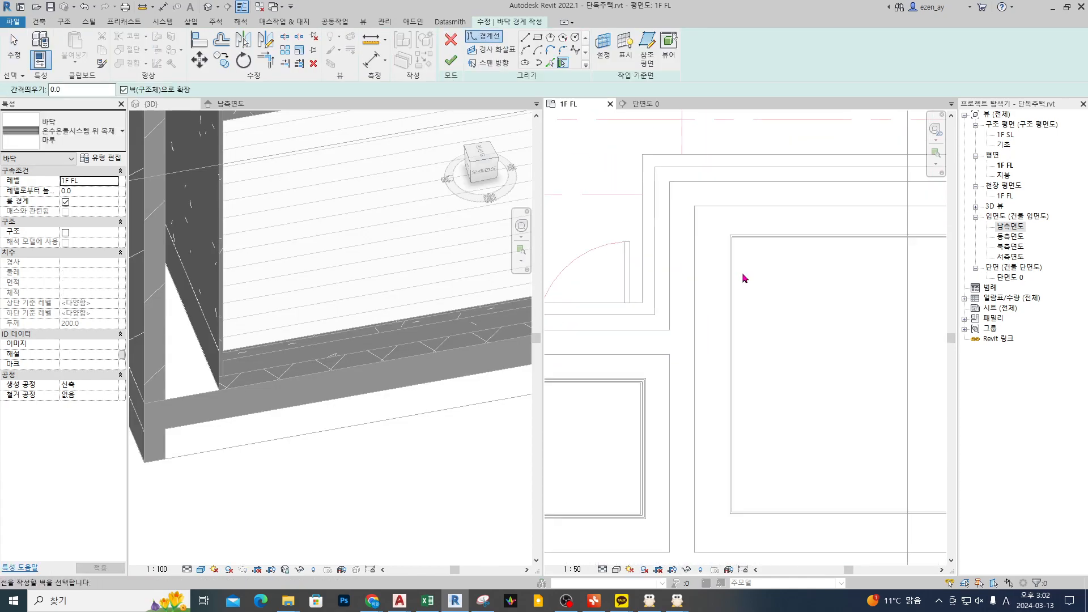
key("Tab")
left_click(729, 284)
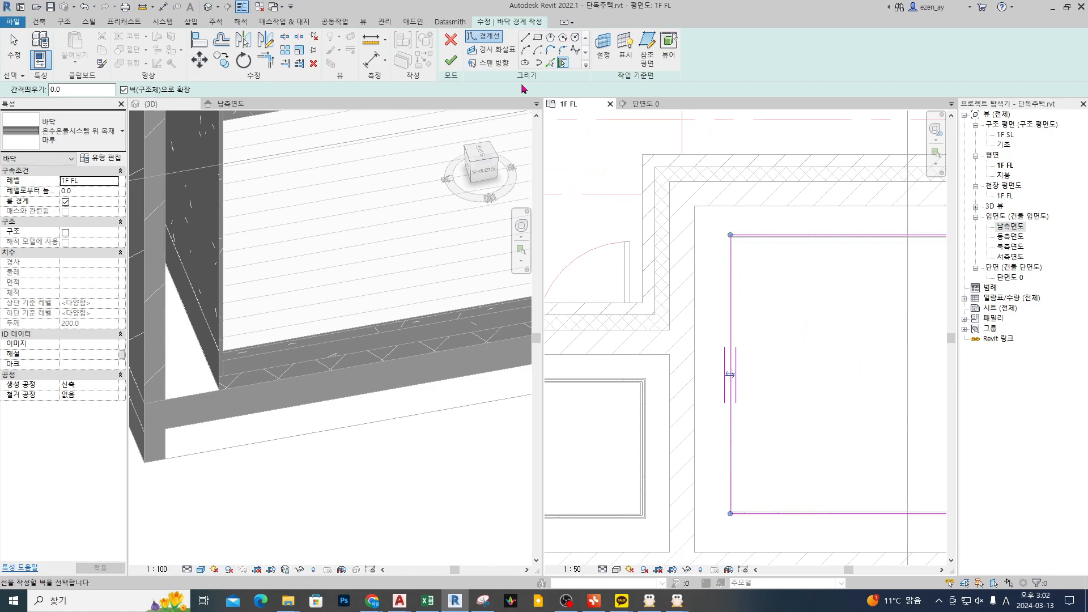
left_click(450, 61)
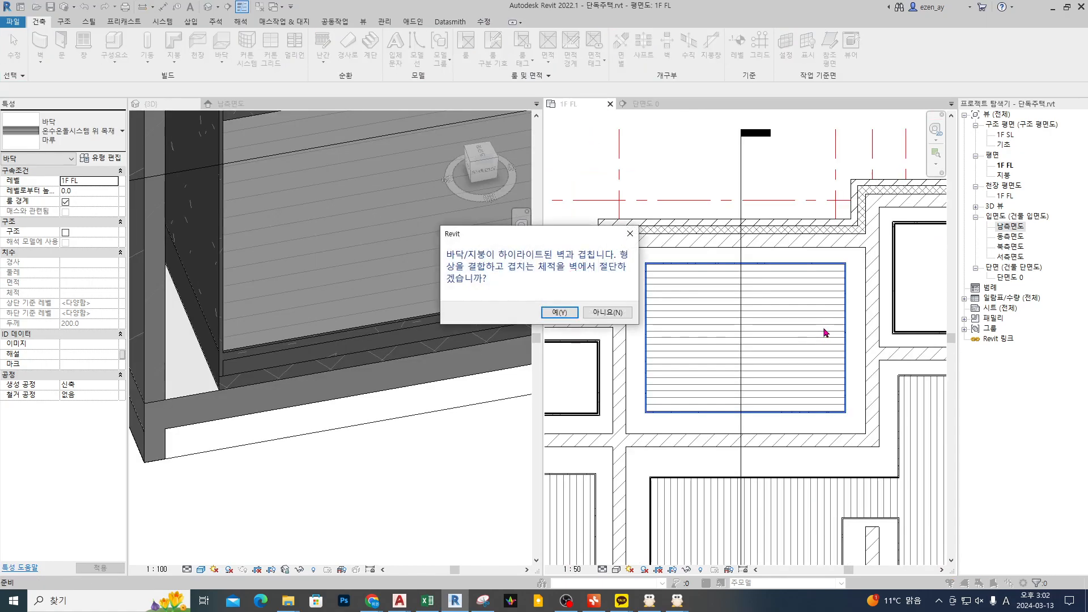
left_click(559, 312)
Step: Compare the direction of the wood plank pattern in the upper-middle room with that of the central room below
scroll(731, 324, "up", 2)
scroll(776, 337, "down", 1)
scroll(776, 337, "down", 2)
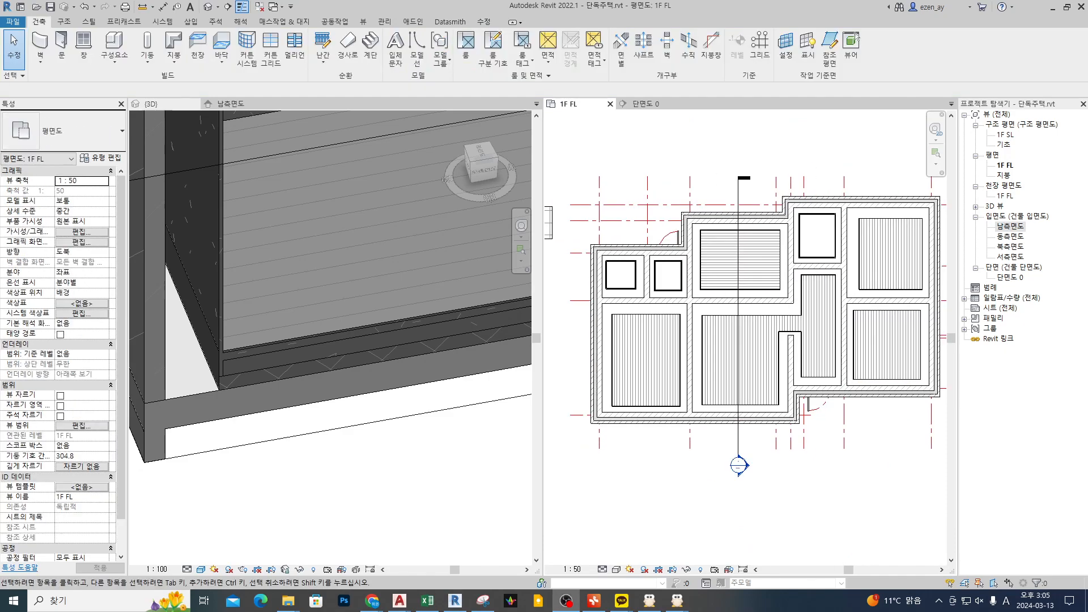
scroll(721, 365, "up", 2)
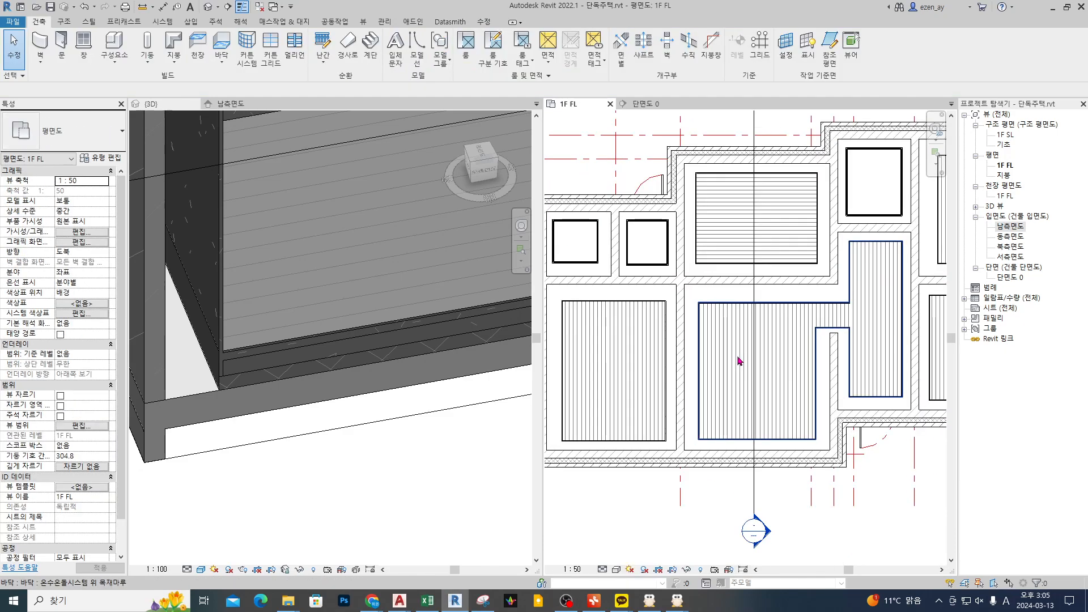
scroll(709, 342, "up", 2)
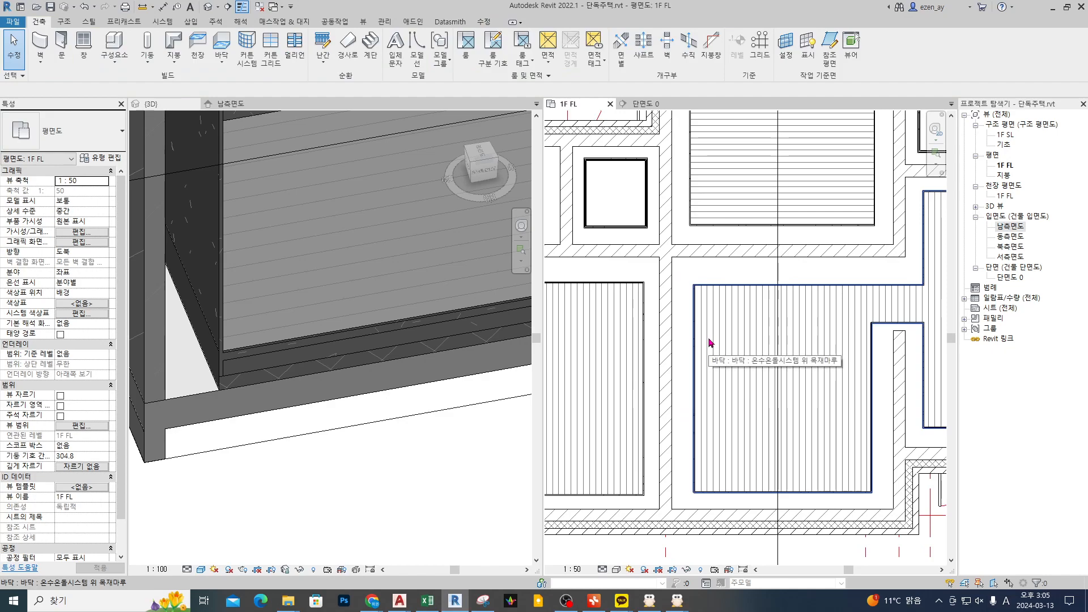
middle_click_drag(747, 315, 726, 371)
key("ctrl+2")
left_click_drag(697, 253, 826, 253, "shift")
left_click_drag(739, 231, 823, 231, "shift")
left_click_drag(735, 202, 808, 204)
left_click_drag(703, 341, 703, 431)
left_click_drag(729, 350, 720, 436)
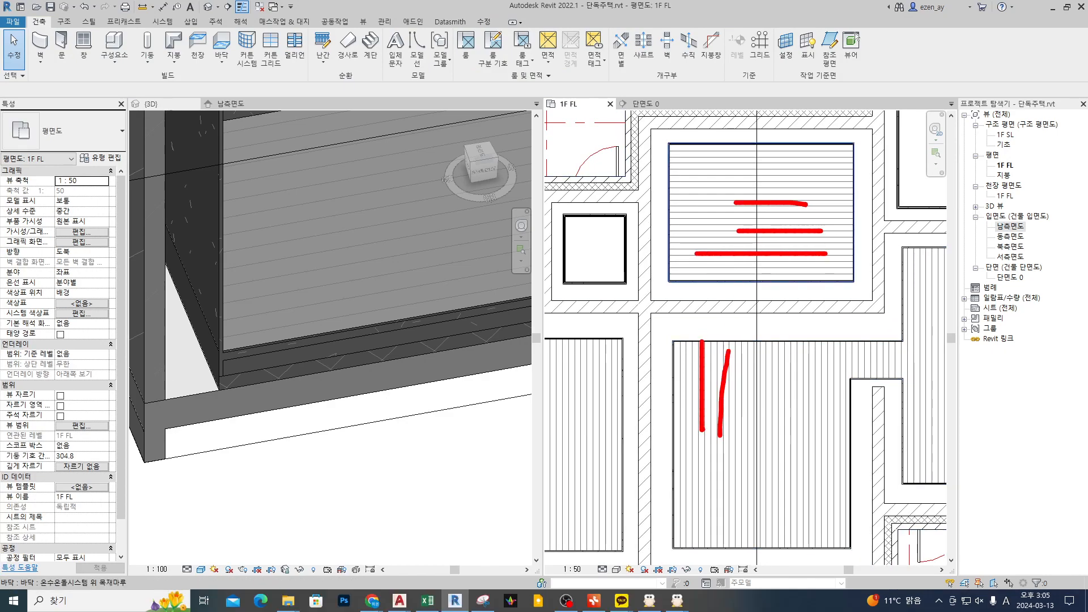
left_click_drag(746, 379, 746, 465)
key("Escape")
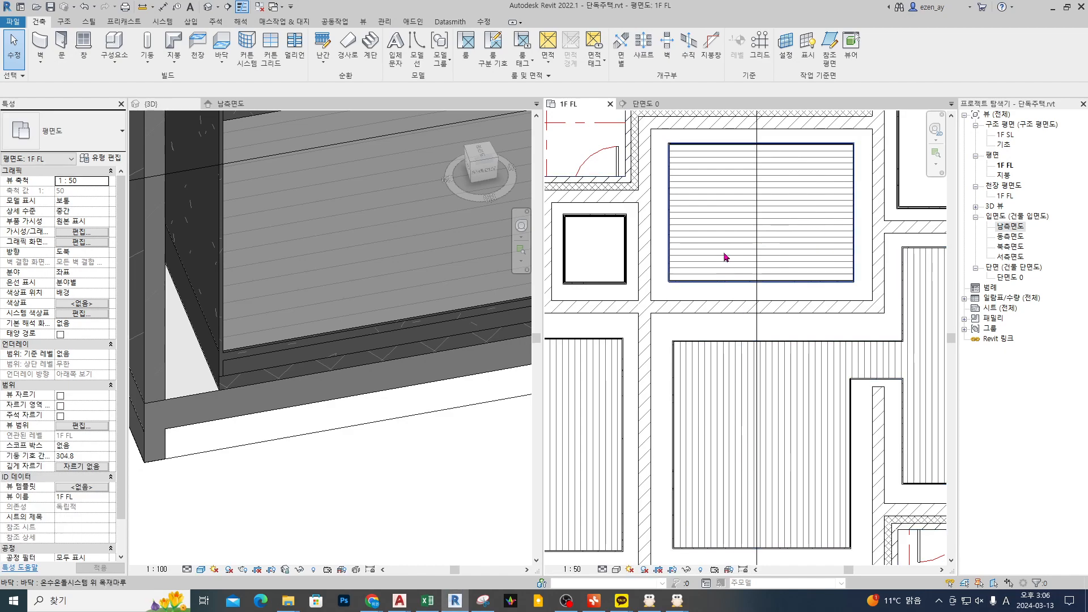
scroll(721, 245, "up", 3)
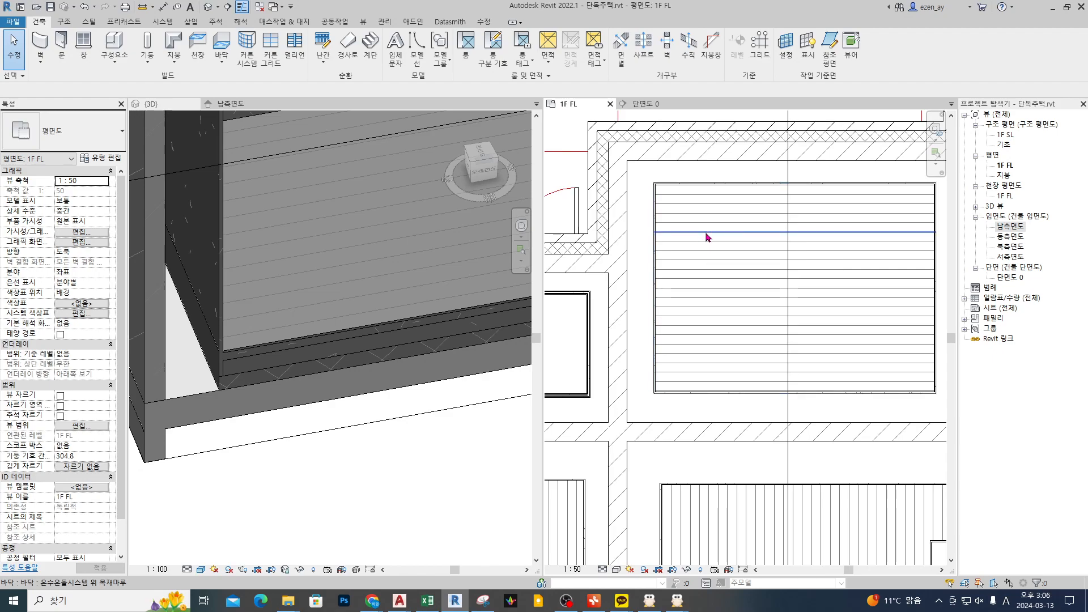
Step: Rotate the plank pattern of the upper-middle room's wood floor by 90 degrees
left_click(707, 237)
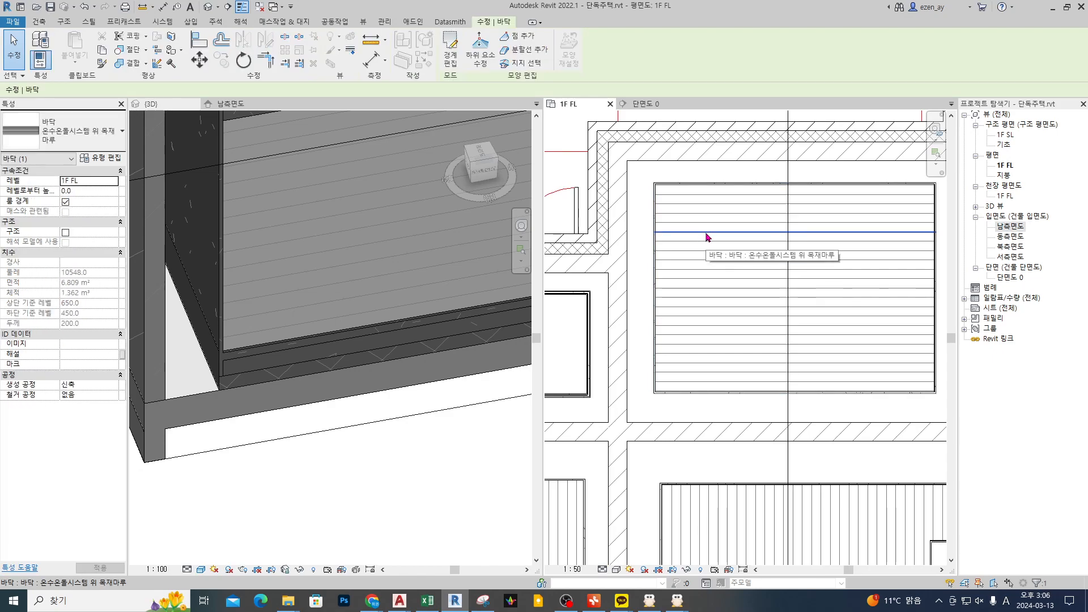
left_click(244, 60)
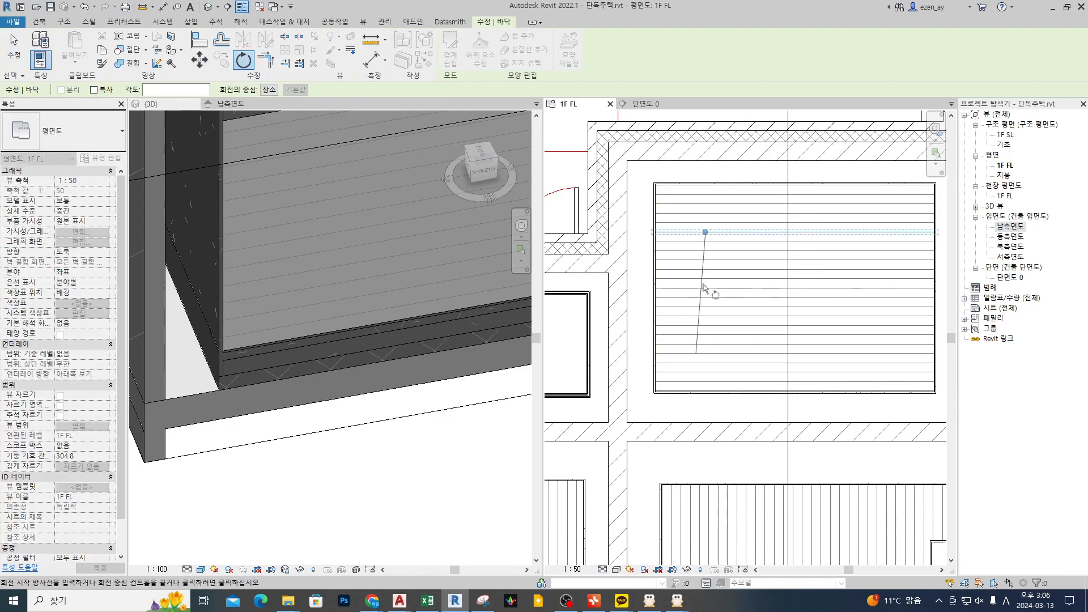
left_click(704, 299)
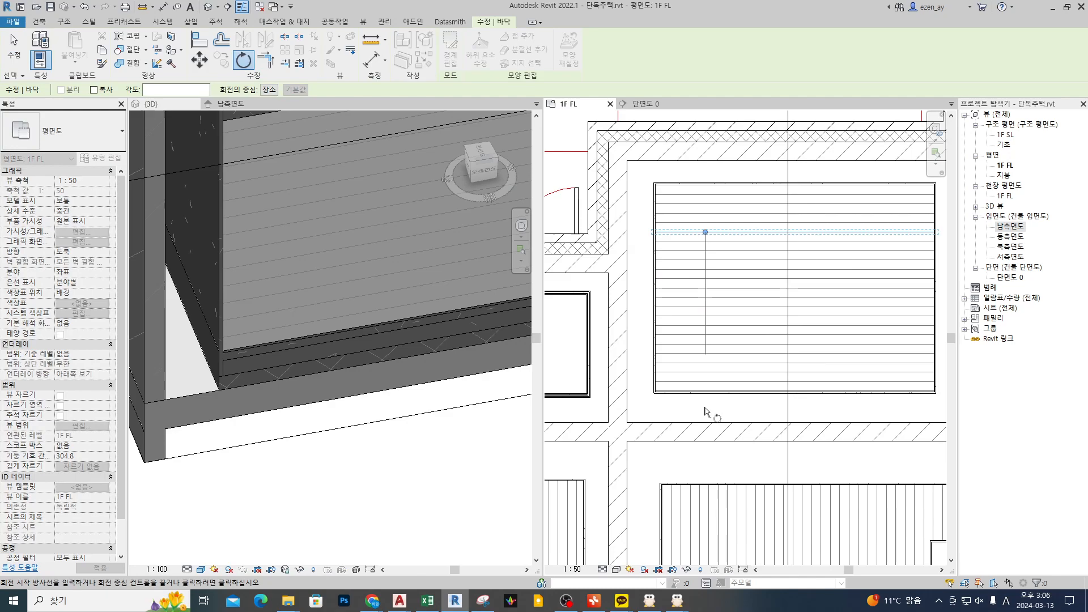
type("90")
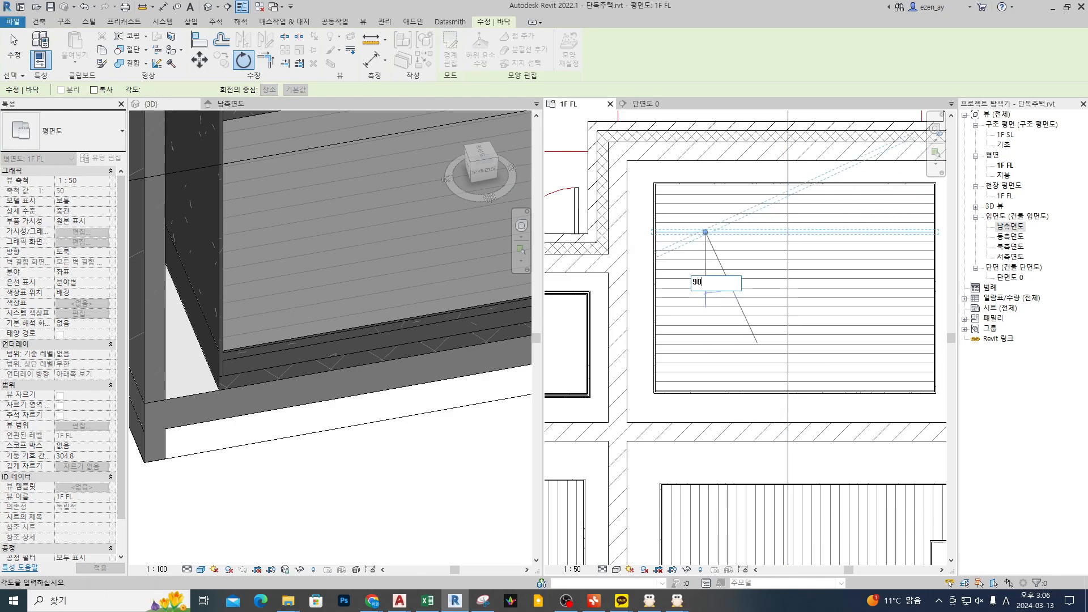
key("Return")
key("Escape")
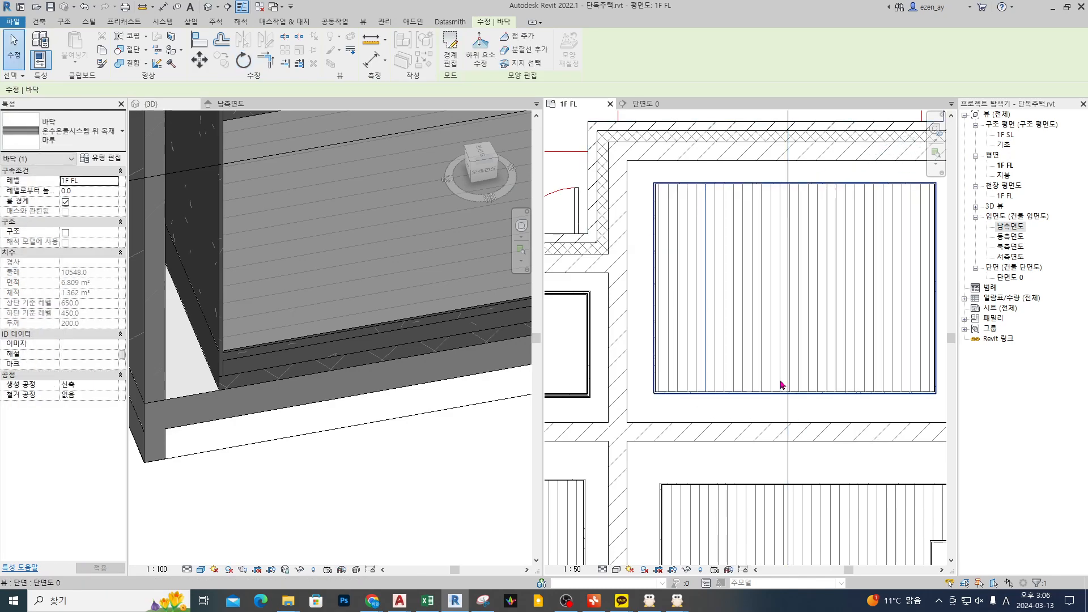
Step: Leave the upper-middle floor's boundary sketch and undo the rotation of its plank pattern
double_click(725, 287)
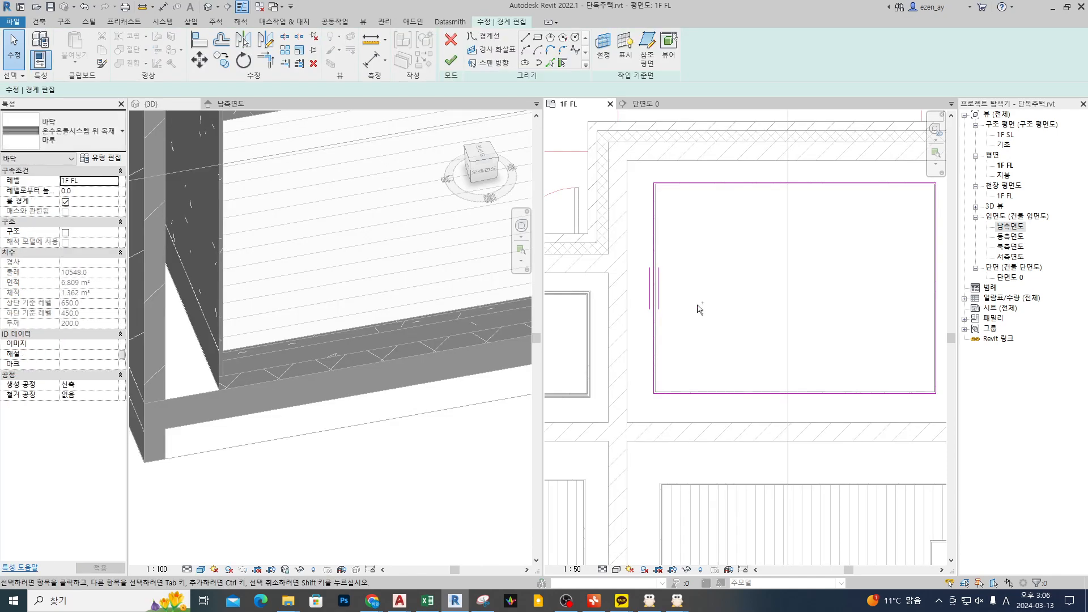
key("ctrl+z")
key("ctrl+z")
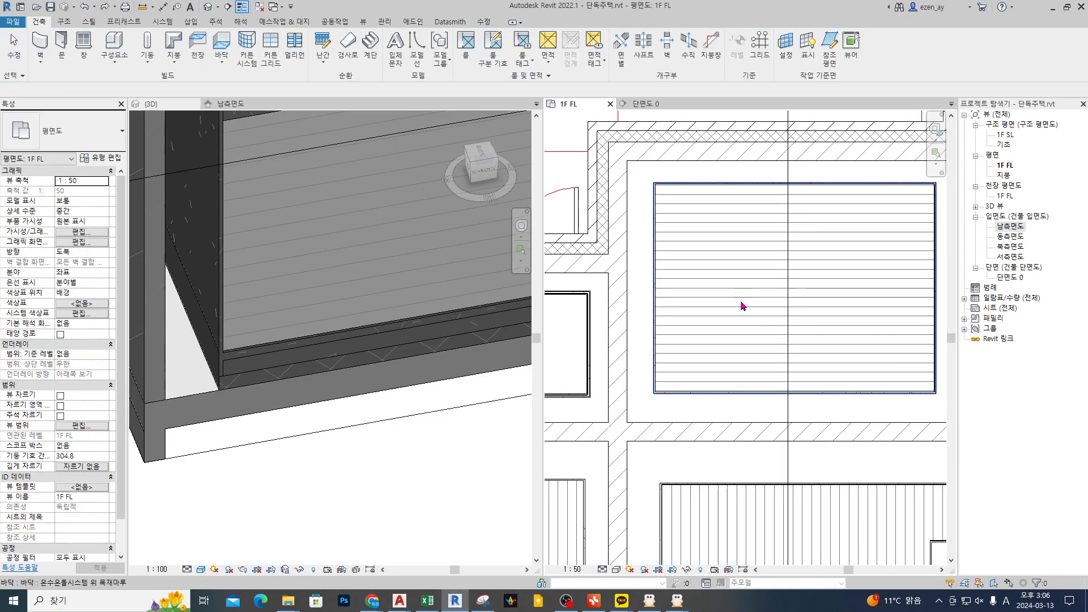
Step: Open the upper-middle wood floor's boundary sketch to check its span direction against the neighbouring floors, and close it
double_click(743, 306)
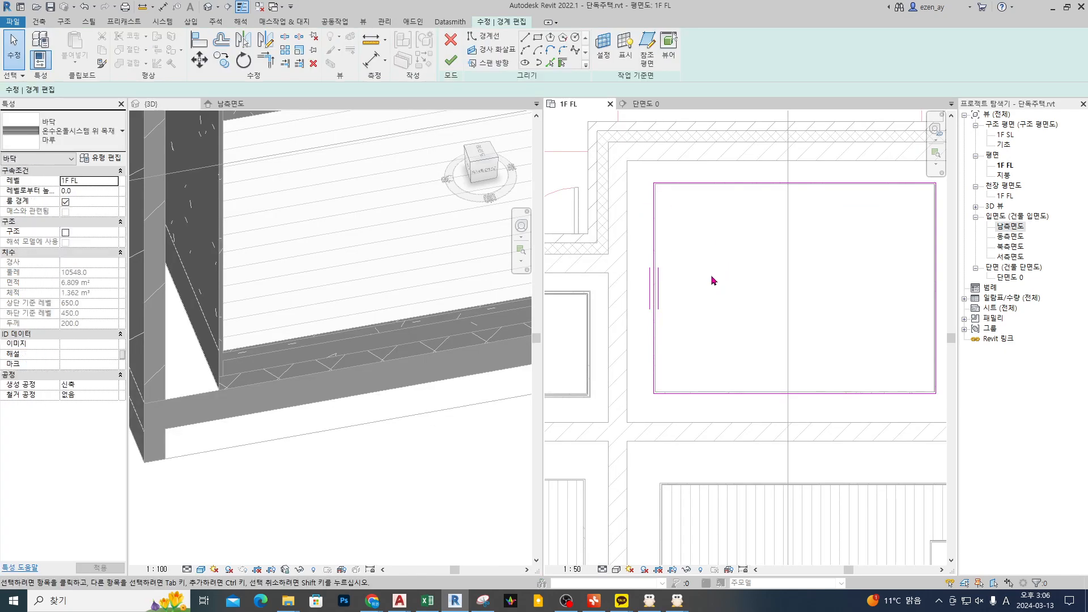
scroll(814, 304, "down", 3)
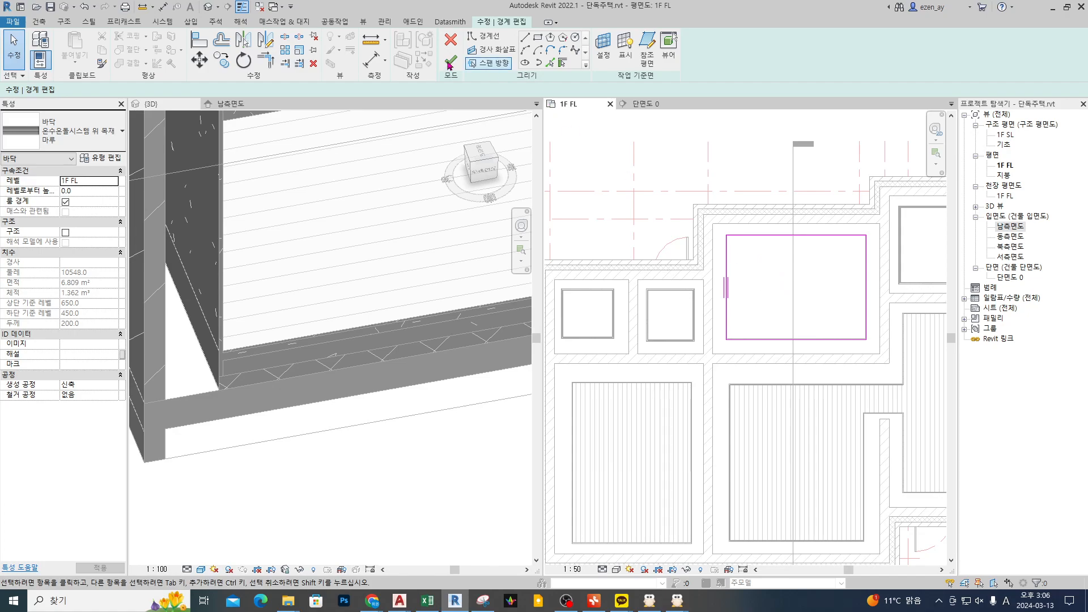
left_click(451, 61)
key("Escape")
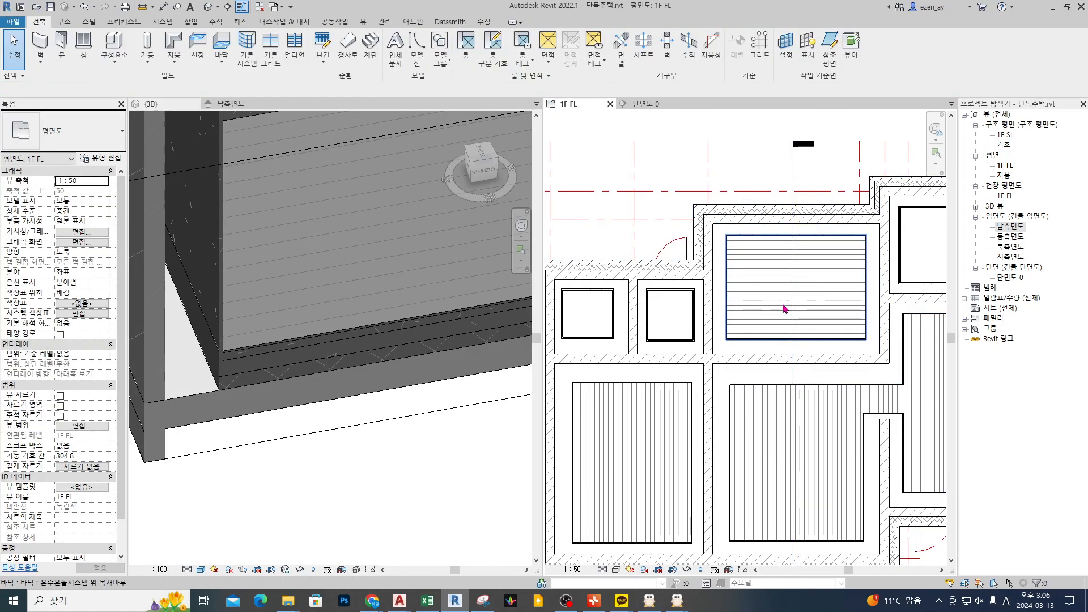
left_click(764, 302)
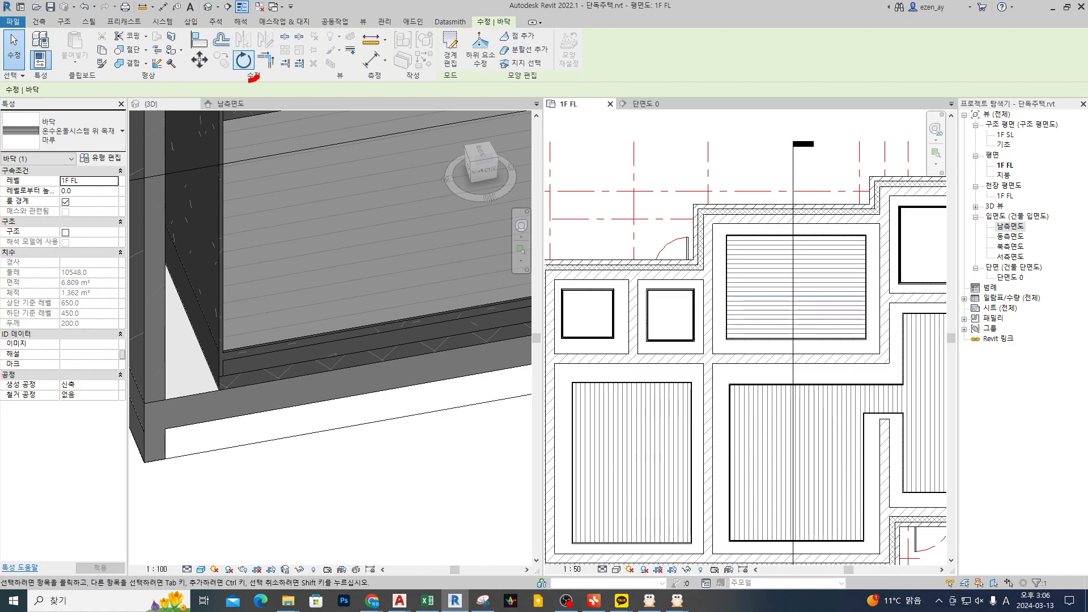
left_click_drag(253, 78, 256, 83)
mouse_move(795, 294)
left_mouse_down()
mouse_move(822, 236)
mouse_move(798, 273)
left_mouse_up()
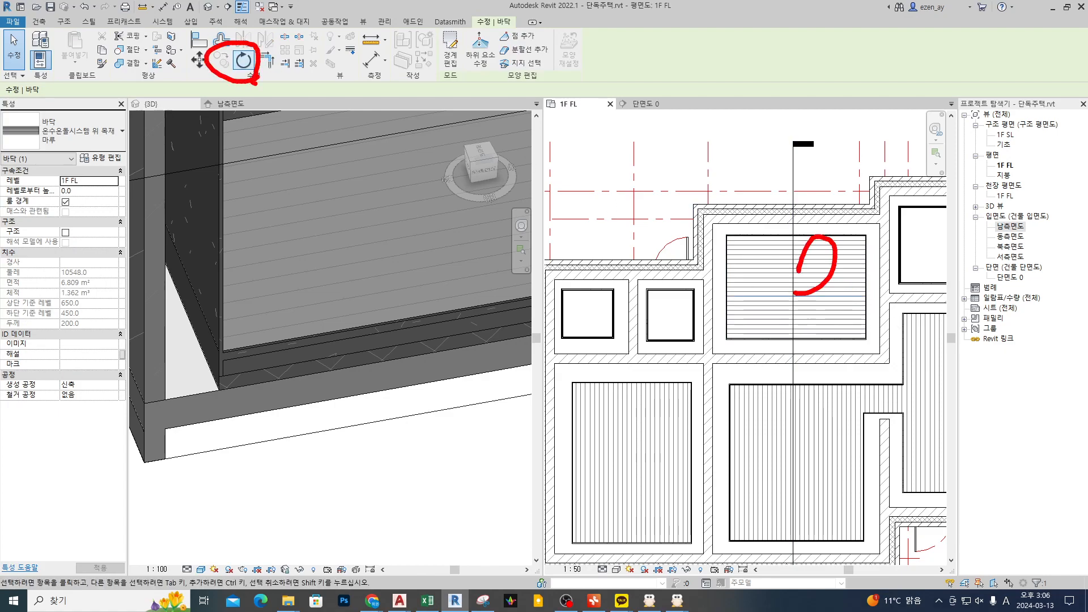
key("Escape")
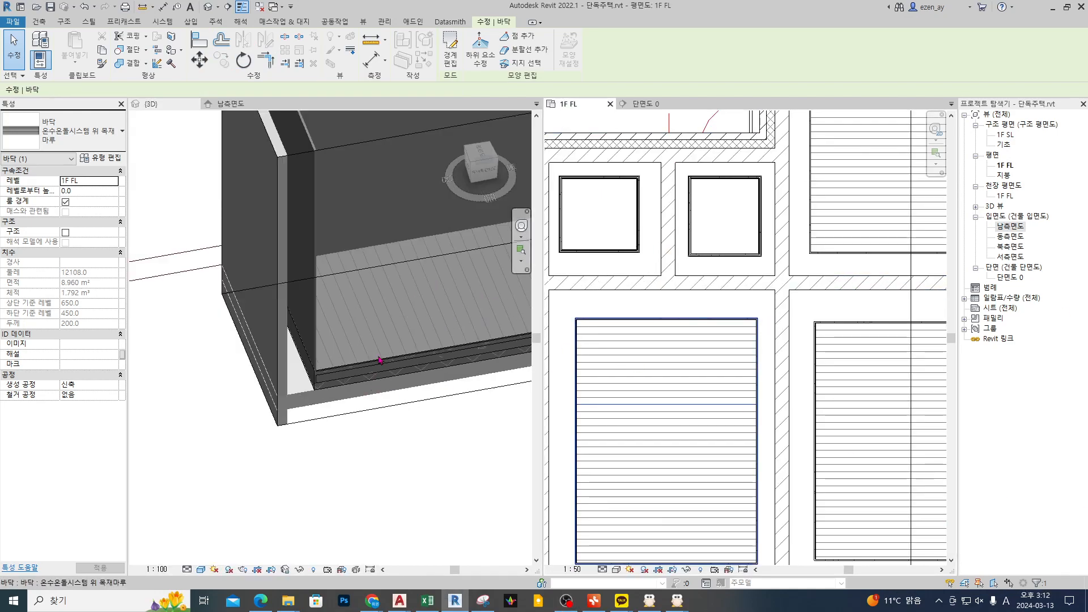
Step: Start a new floor matching the sample 액체방수 2차 위 자기질 타일 floor beside the plan and review its type properties
scroll(379, 359, "down", 5)
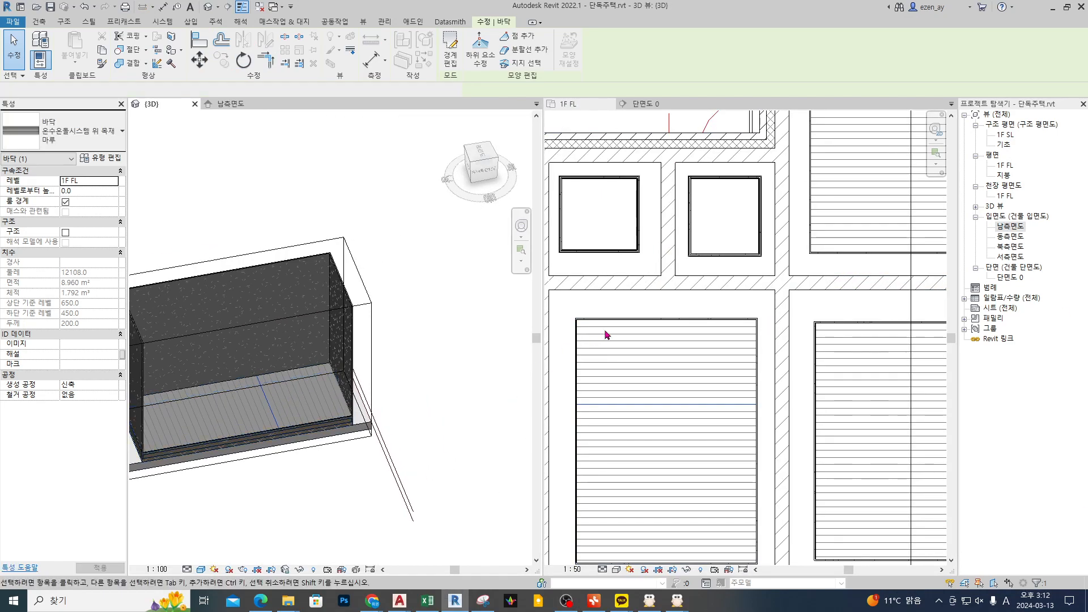
scroll(782, 279, "down", 3)
scroll(782, 279, "down", 2)
middle_click_drag(639, 318, 806, 358)
scroll(806, 358, "up", 2)
left_click(730, 214)
double_click(730, 214)
key("Escape")
left_click(110, 160)
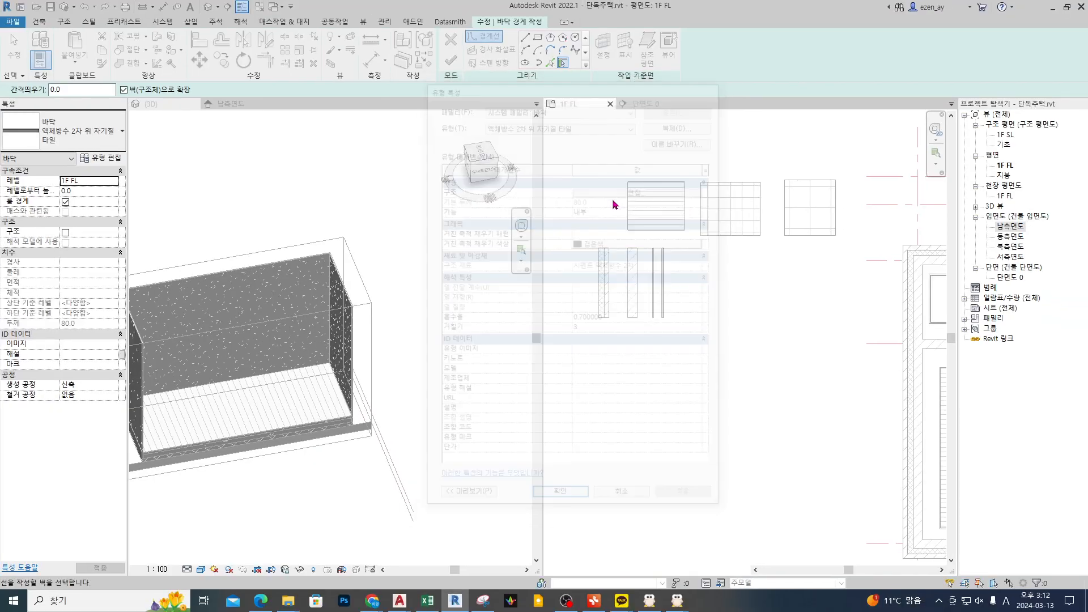
Step: Set the new tile floor's height offset from the 1F FL level to -120
left_click(87, 191)
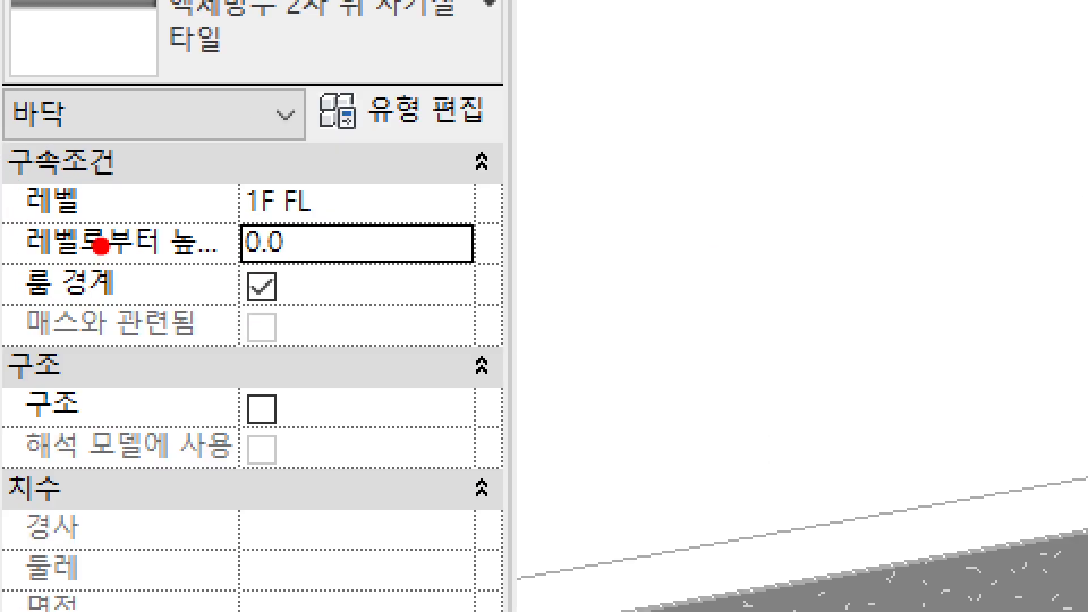
mouse_move(101, 245)
left_mouse_down()
mouse_move(170, 237)
mouse_move(149, 273)
left_mouse_up()
left_click_drag(222, 269, 330, 213)
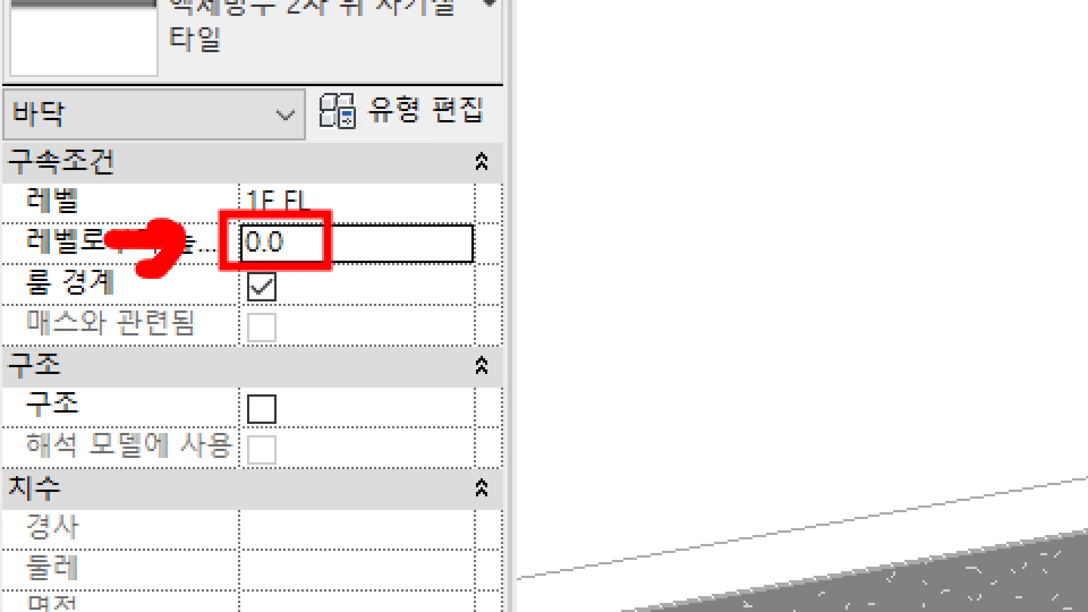
key("Escape")
left_click(324, 244)
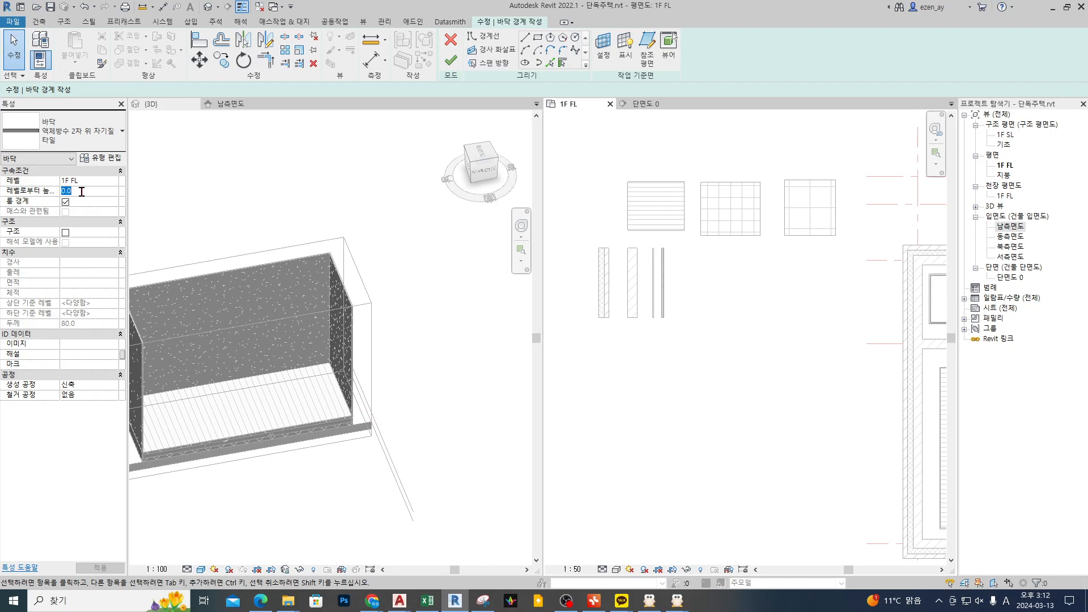
mouse_move(213, 187)
left_mouse_down()
mouse_move(452, 243)
mouse_move(571, 253)
left_mouse_up()
left_click_drag(176, 115, 718, 115, "shift")
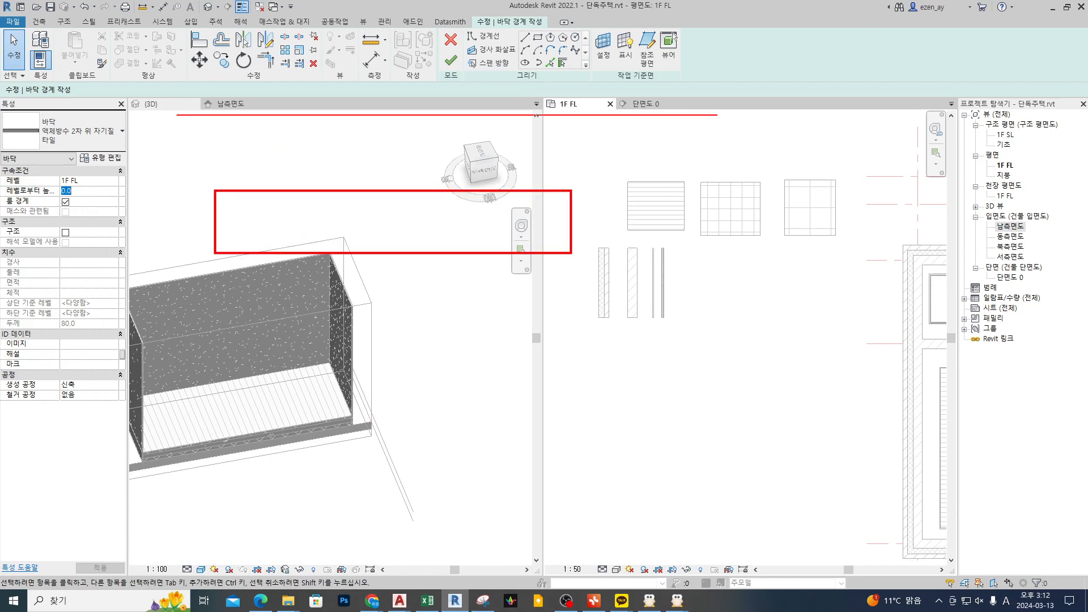
mouse_move(216, 114)
left_mouse_down()
mouse_move(315, 169)
mouse_move(376, 187)
left_mouse_up()
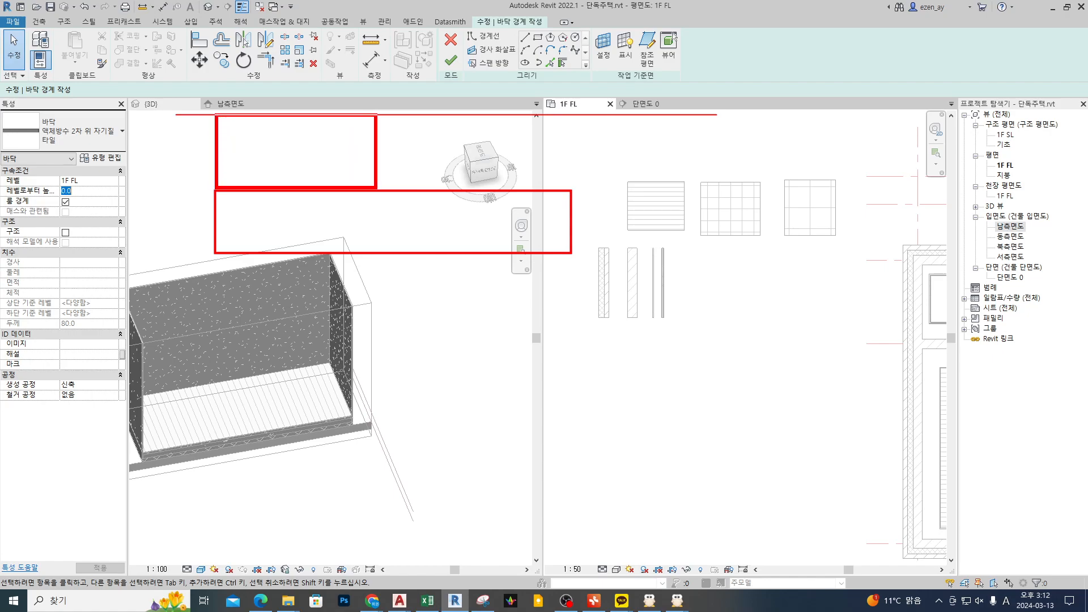
left_click_drag(377, 114, 547, 139)
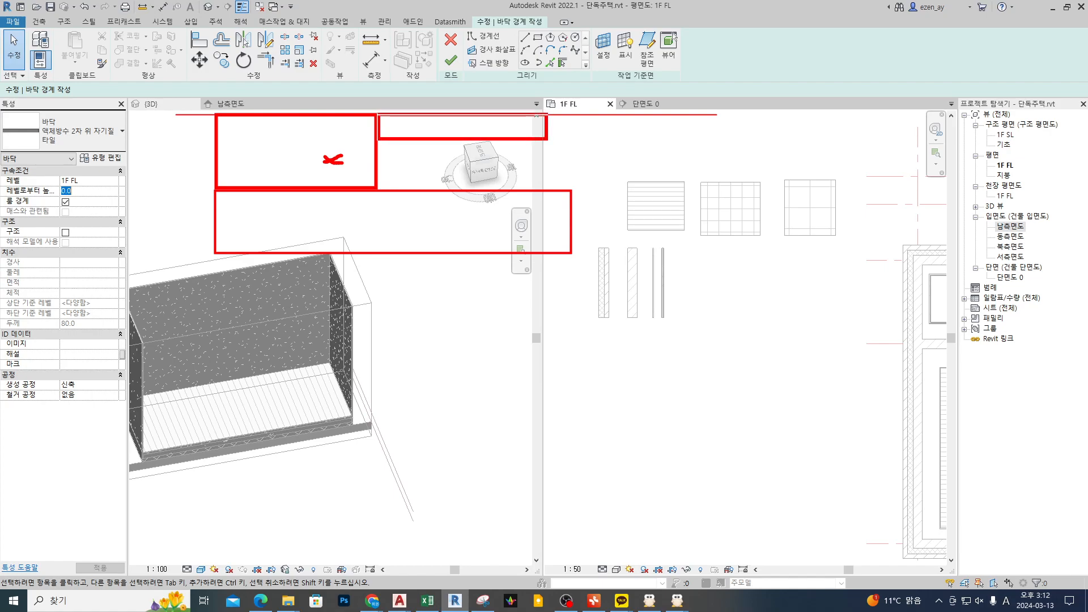
left_click_drag(546, 140, 545, 191)
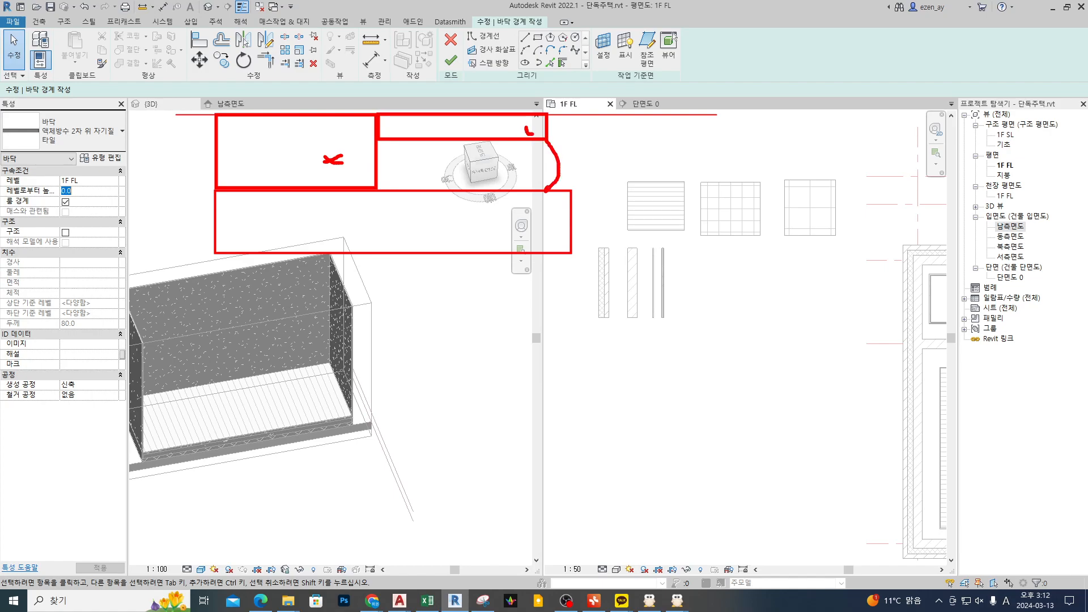
left_click_drag(621, 169, 636, 176)
left_click_drag(376, 189, 560, 164)
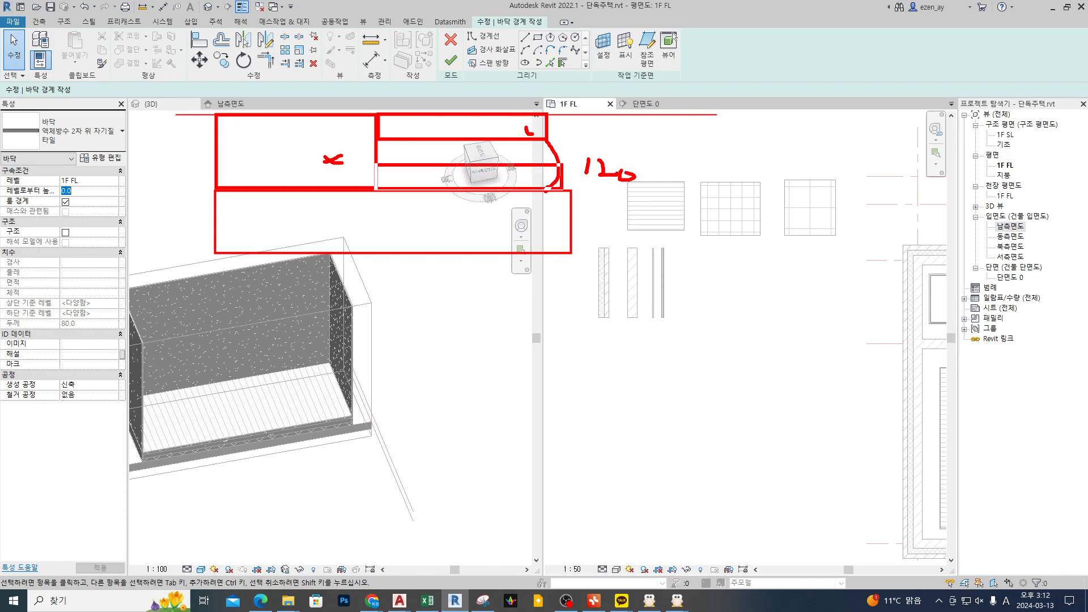
left_click_drag(411, 185, 404, 199)
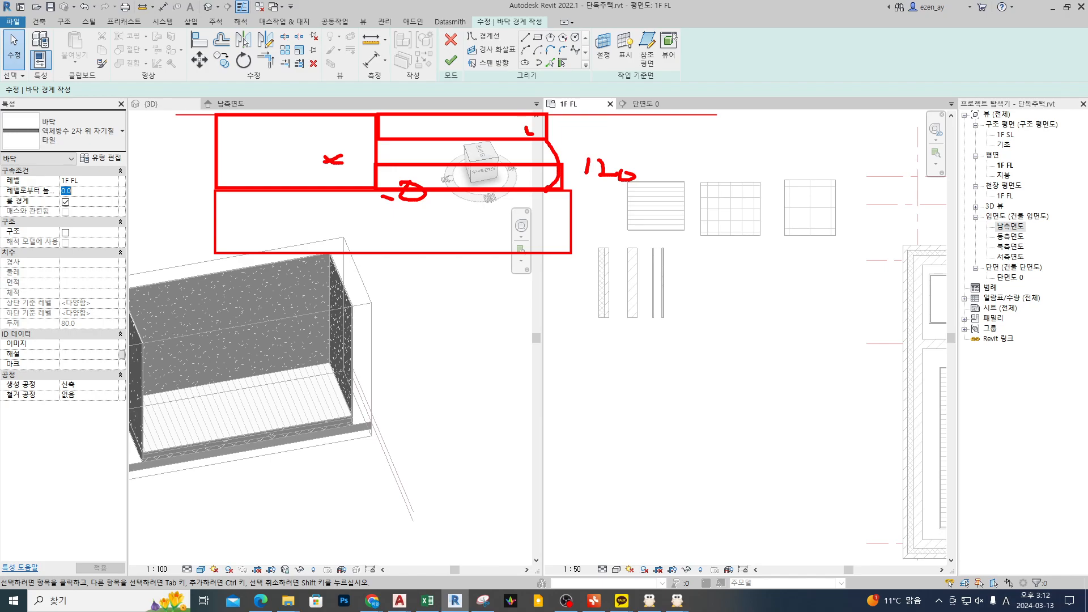
key("Escape")
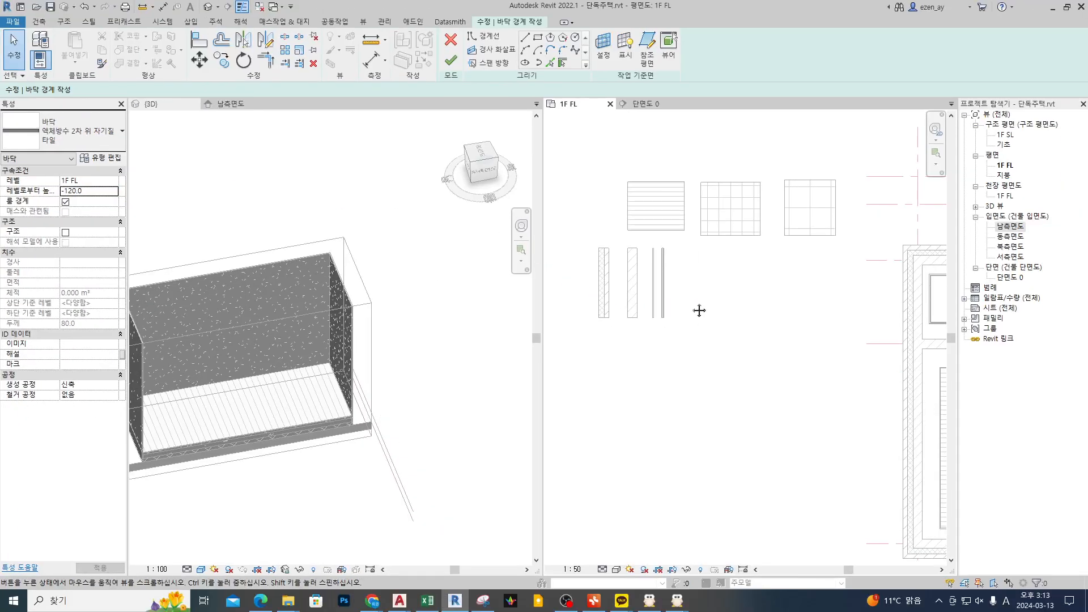
Step: Create the tile floor along the finish walls of the plan's upper-left small room, cutting the overlapping volume from the walls
scroll(745, 306, "down", 3)
middle_click_drag(873, 365, 855, 349)
scroll(748, 250, "up", 5)
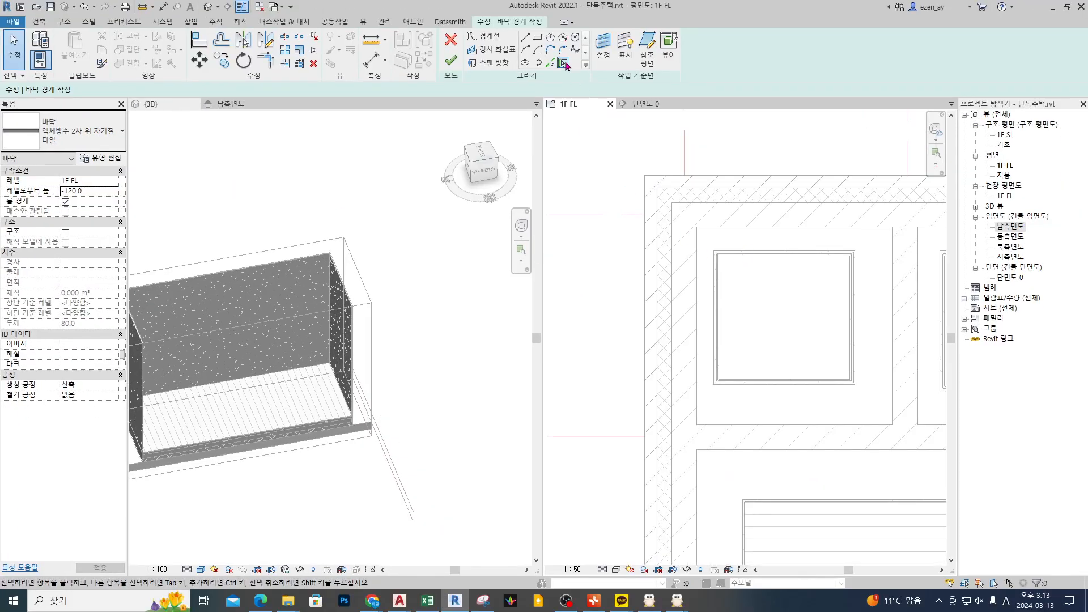
left_click(565, 64)
scroll(760, 260, "up", 1)
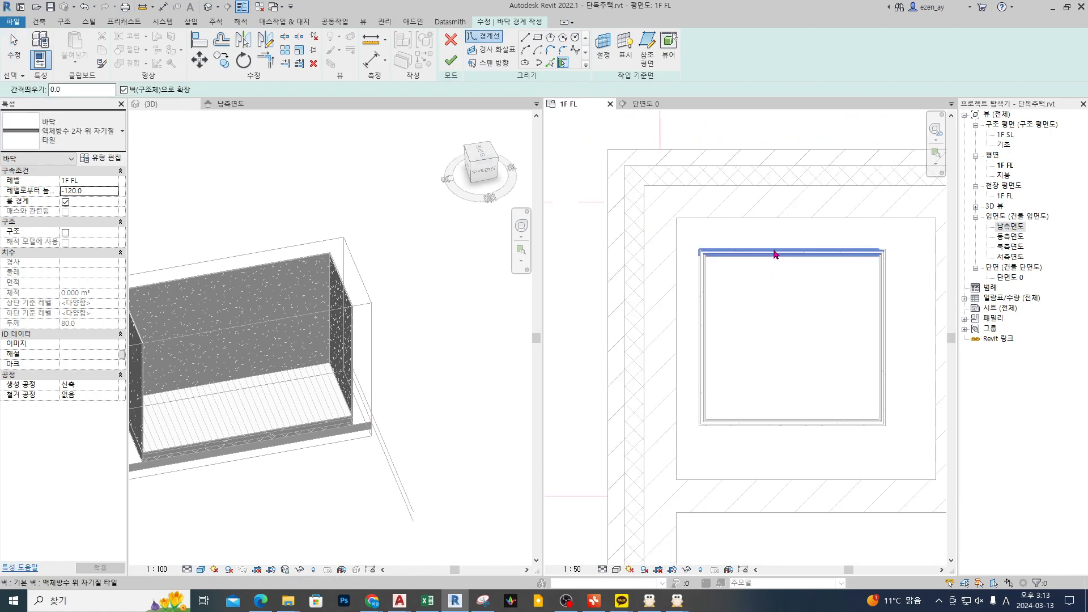
key("Tab")
left_click(777, 253)
scroll(697, 288, "down", 1)
scroll(929, 306, "up", 1)
left_click(450, 61)
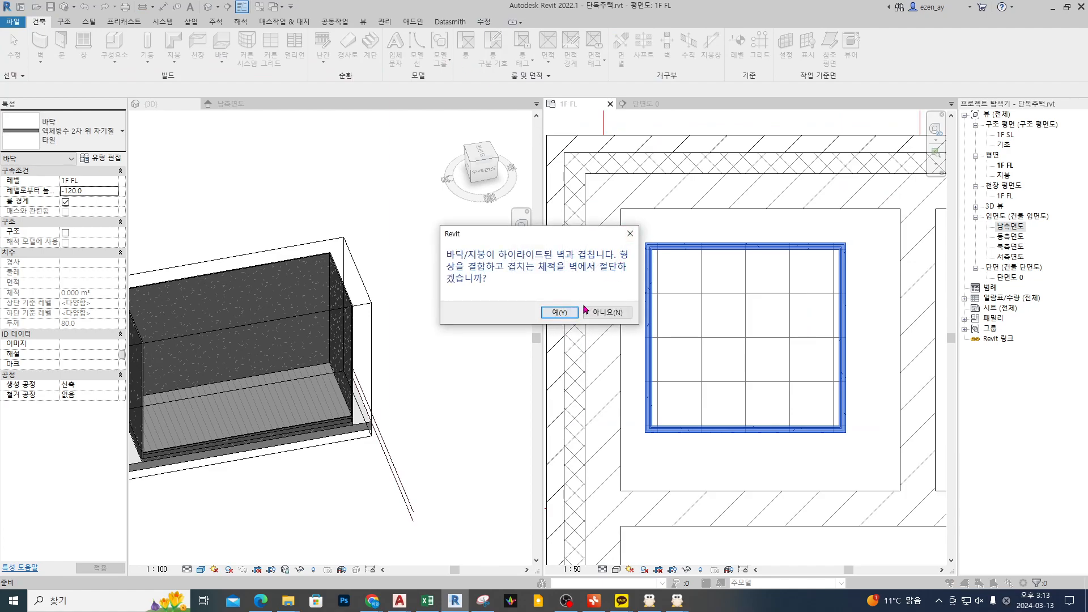
left_click(560, 312)
Step: Create a matching tile floor in the second small room near the entrance door, joining it with its finish walls and cutting the overlap
scroll(895, 357, "down", 2)
scroll(692, 354, "up", 1)
key("s")
scroll(702, 306, "up", 2)
key("Tab")
left_click(705, 302)
left_click(451, 63)
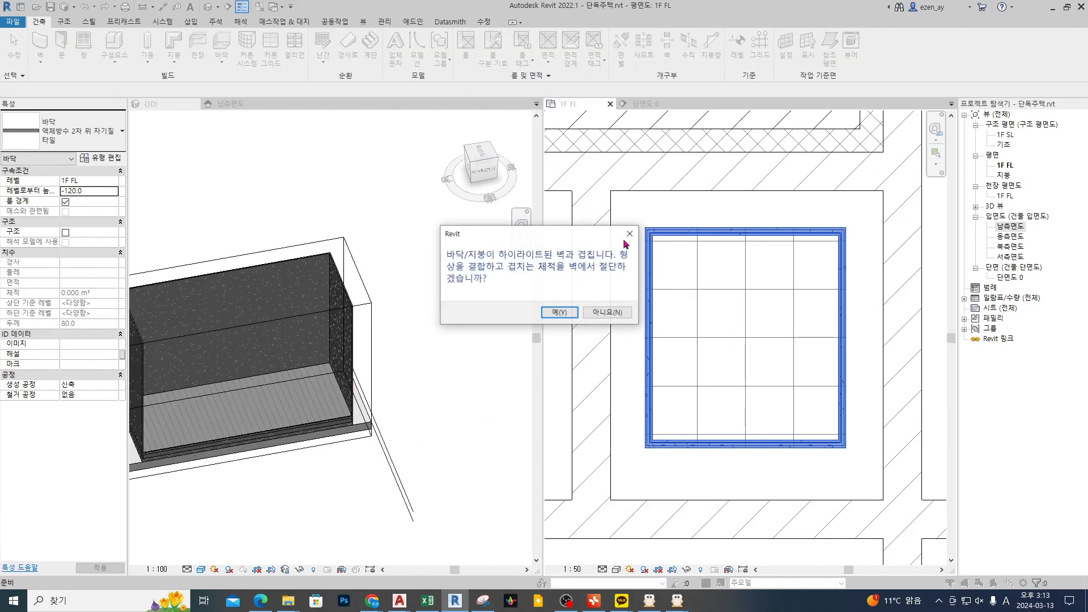
left_click(565, 314)
Step: Create a matching tile floor in the small room between the upper-middle and upper-right rooms, cutting the overlap from its finish walls
scroll(708, 357, "down", 5)
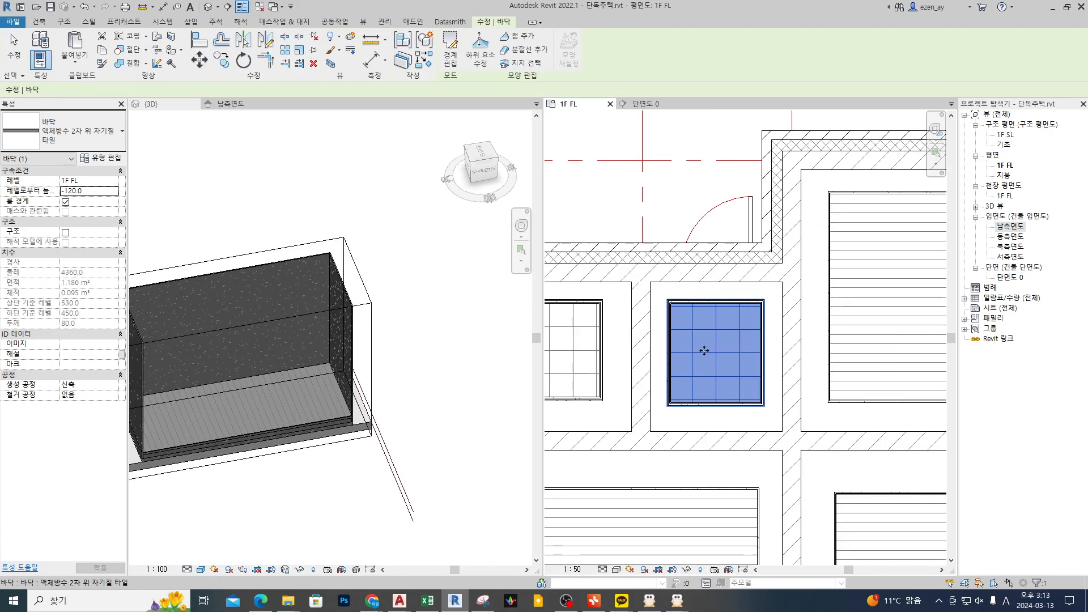
middle_click_drag(700, 309, 628, 328)
scroll(784, 277, "up", 1)
key("c")
key("s")
scroll(781, 277, "up", 2)
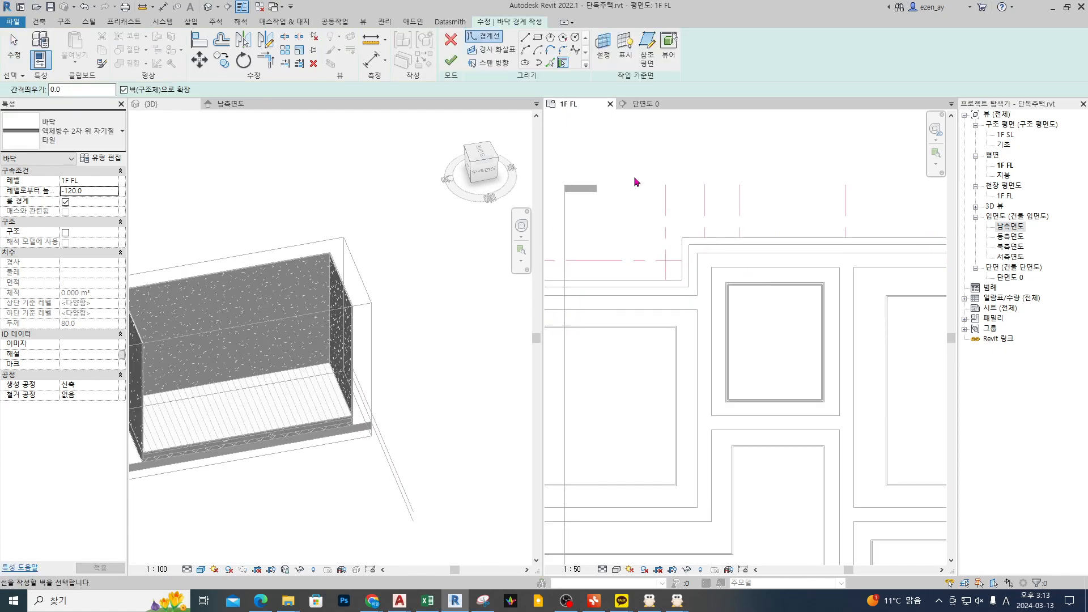
key("Tab")
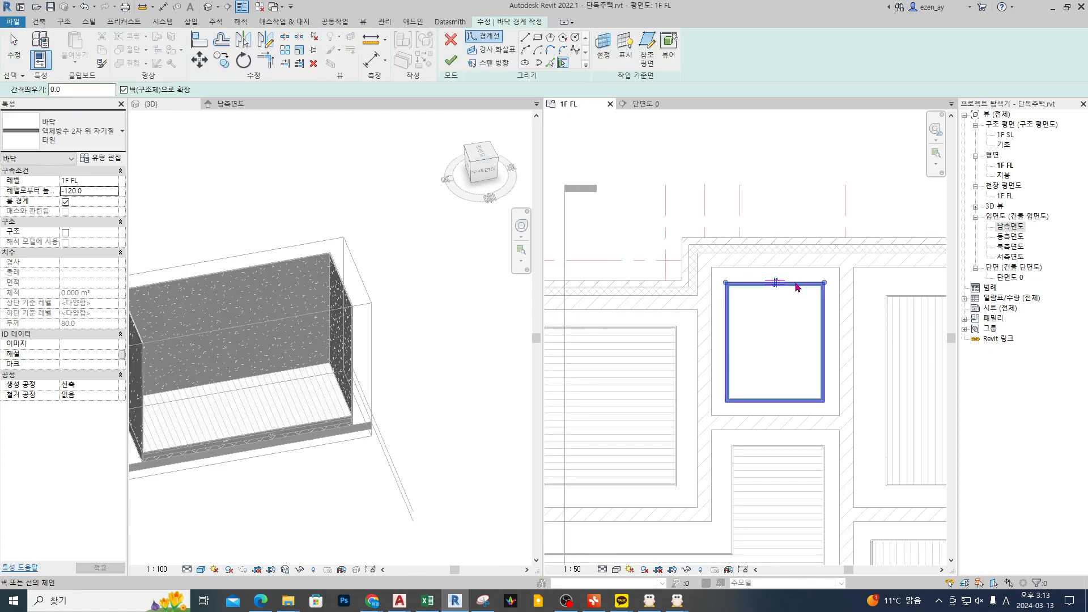
left_click(795, 285)
left_click(455, 60)
scroll(721, 318, "up", 2)
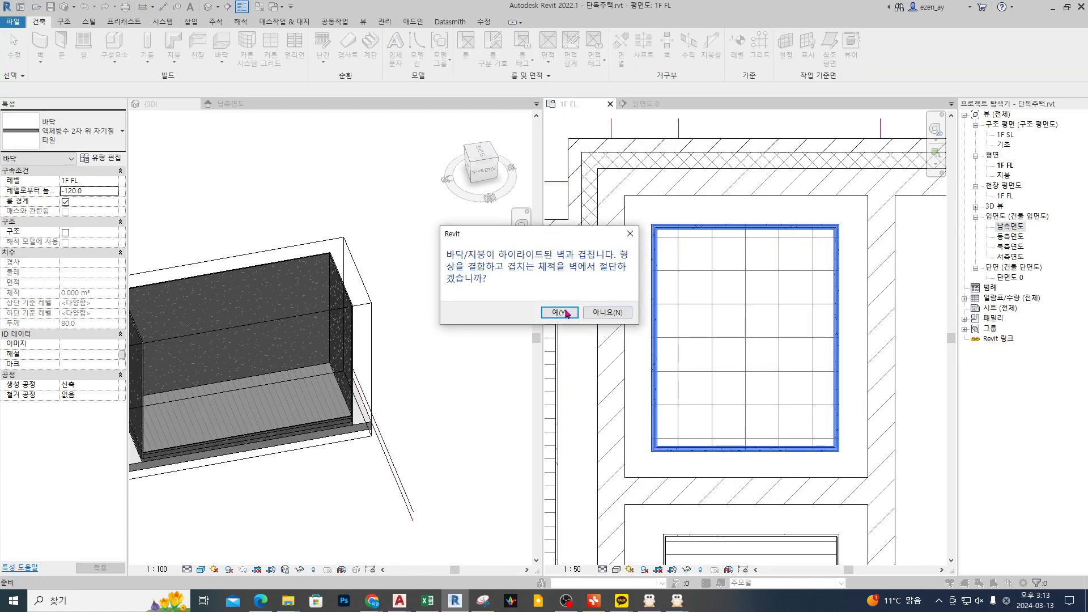
left_click(559, 312)
scroll(793, 317, "down", 2)
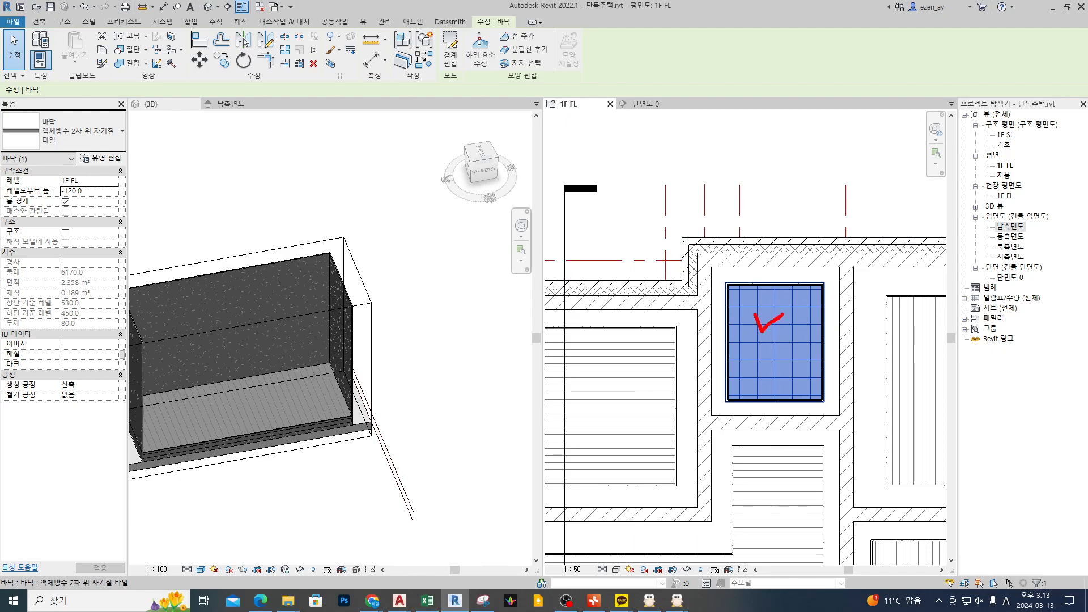
scroll(770, 227, "down", 2)
key("Escape")
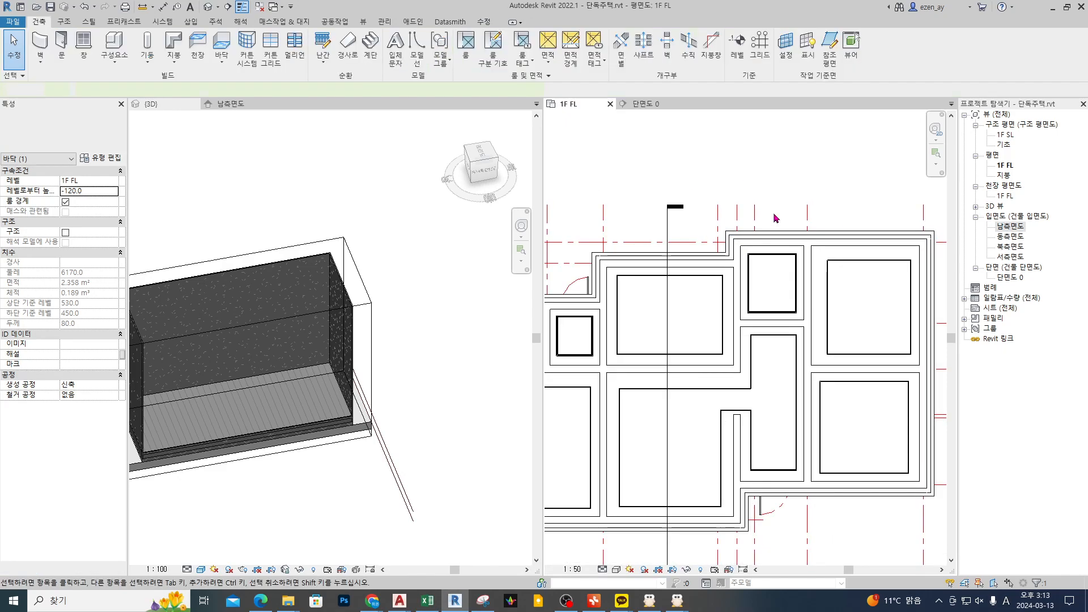
Step: Isolate the upper-middle wood floor, the adjoining tile floor and the wall between them in a 3D section box
left_click(771, 292)
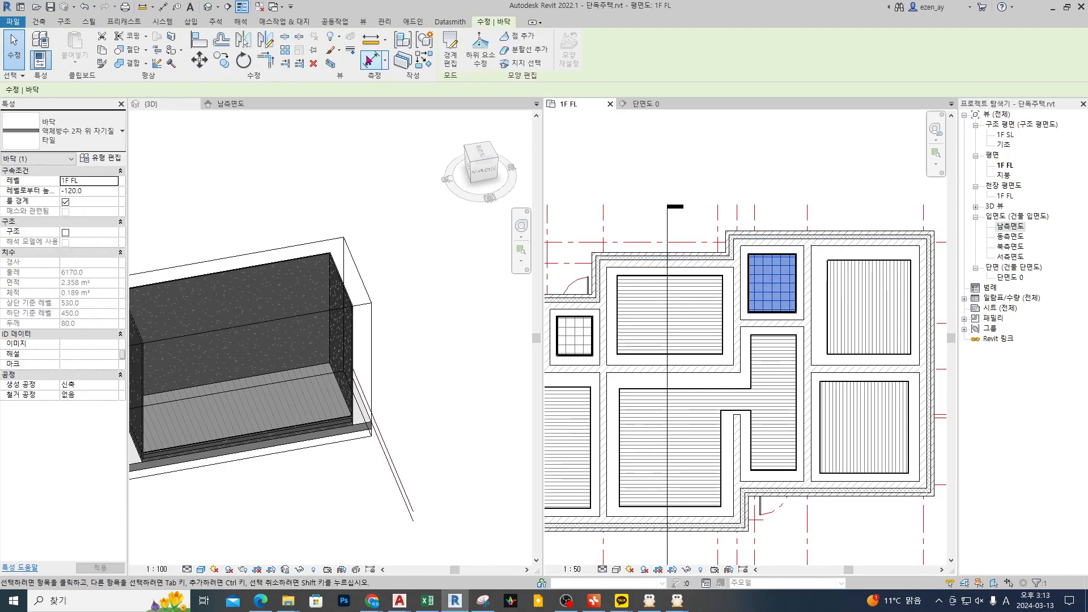
left_click(618, 315, "ctrl")
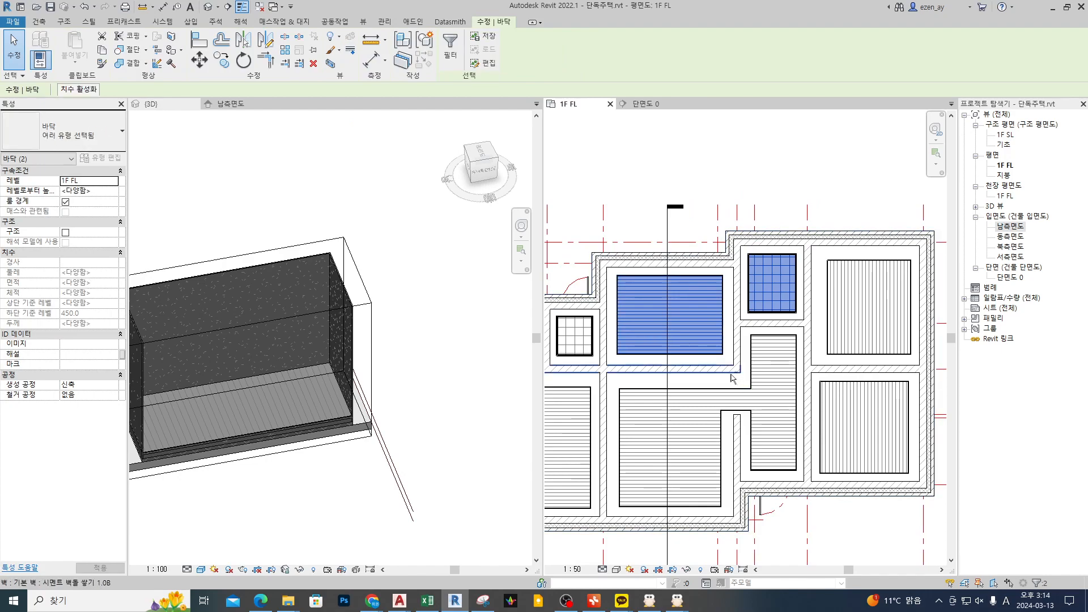
left_click(740, 326, "ctrl")
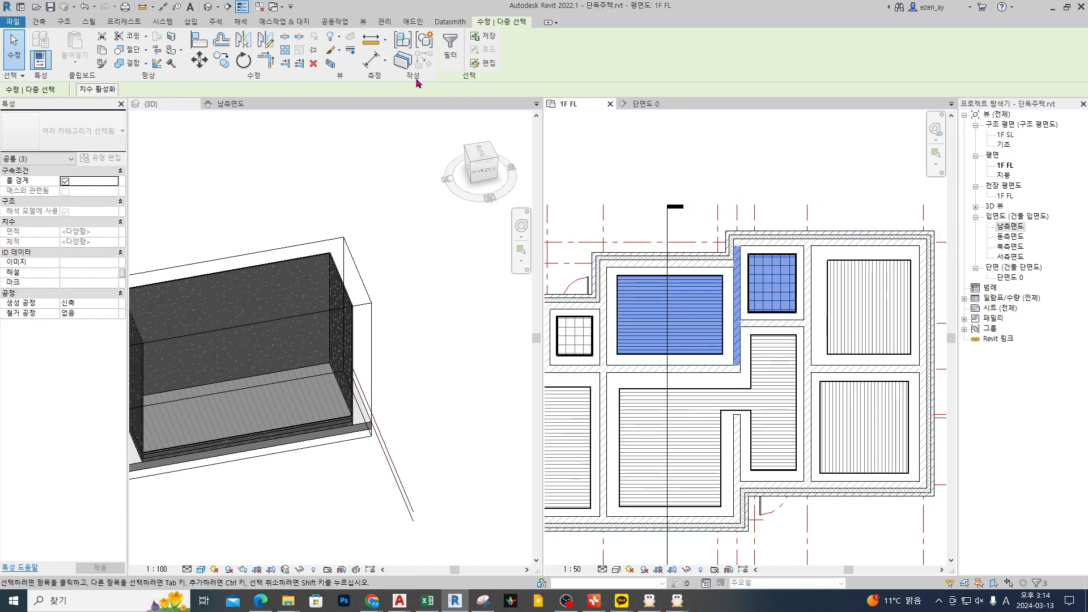
left_click(331, 62)
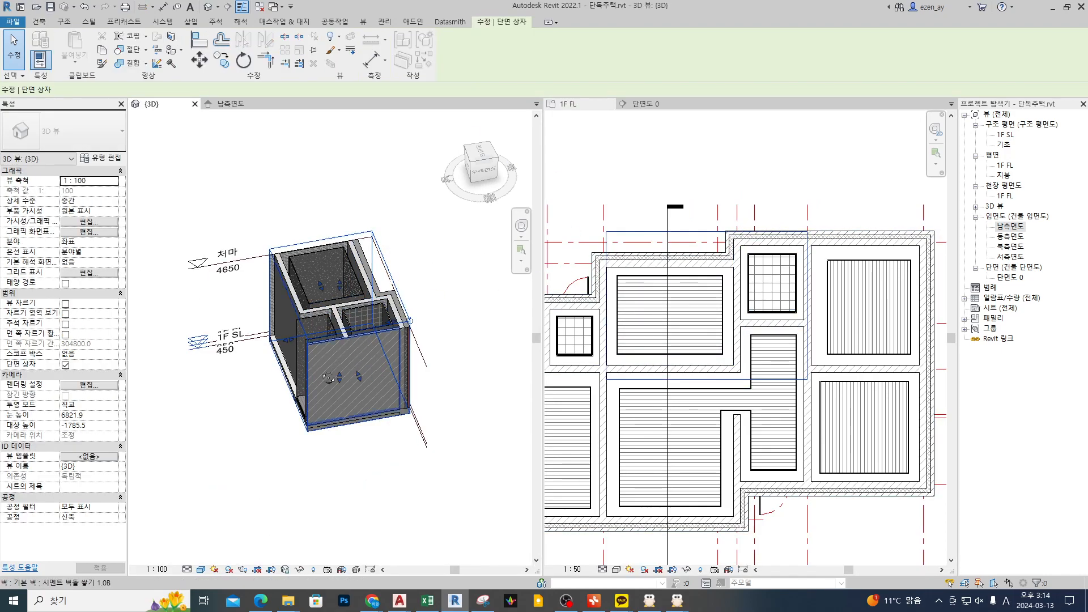
Step: Cut the section box through both floors and examine how their undersides and surfaces meet the wall between them
middle_click_drag(317, 368, 364, 361, "shift")
left_click_drag(306, 354, 341, 332)
middle_click_drag(417, 371, 493, 396, "shift")
scroll(397, 374, "up", 7)
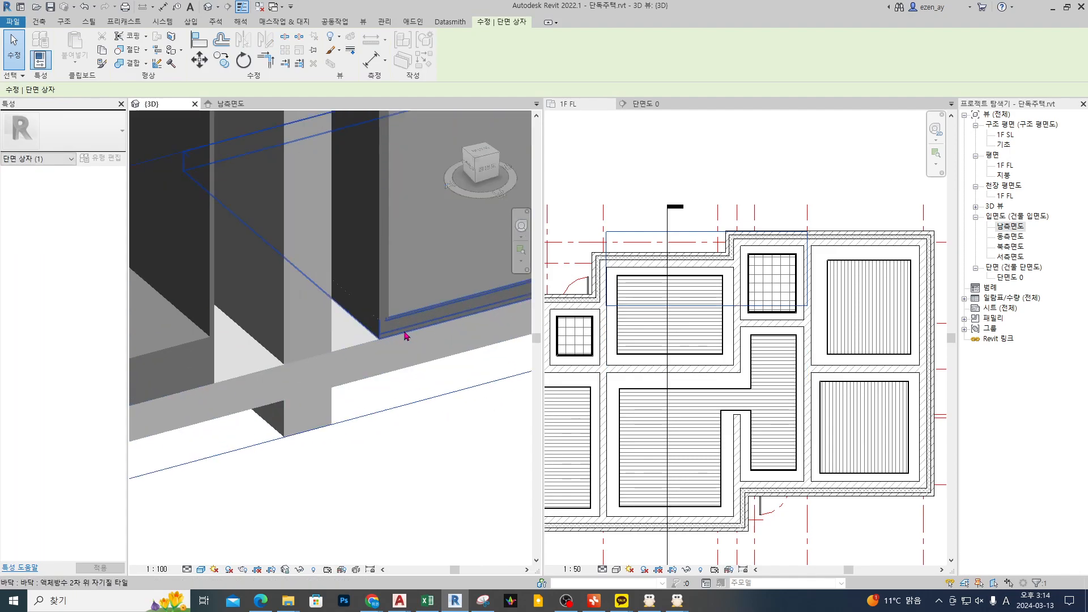
middle_click_drag(396, 462, 436, 449)
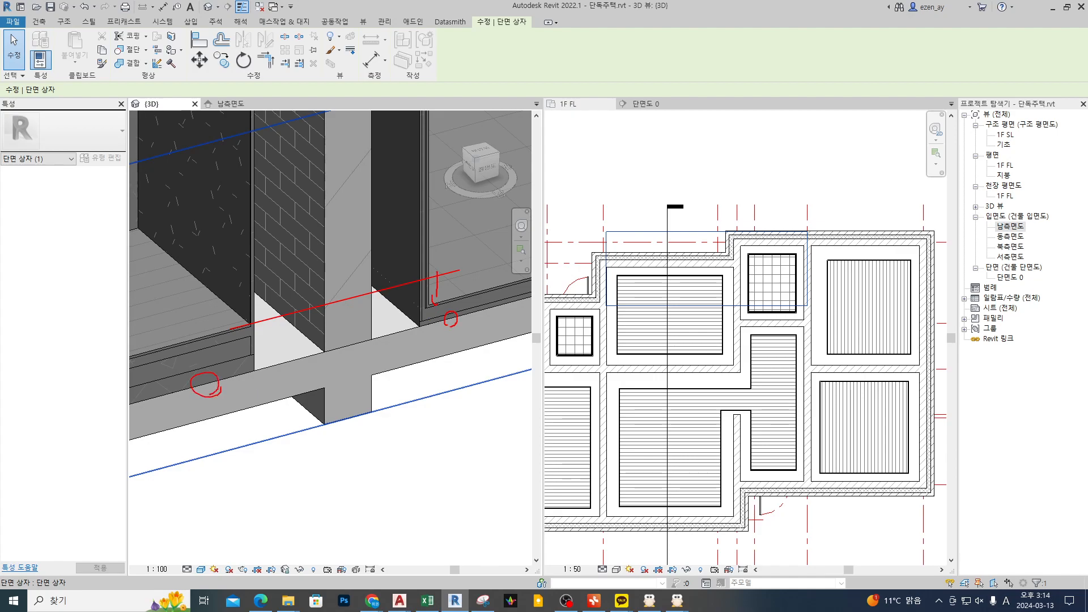
left_click(737, 422)
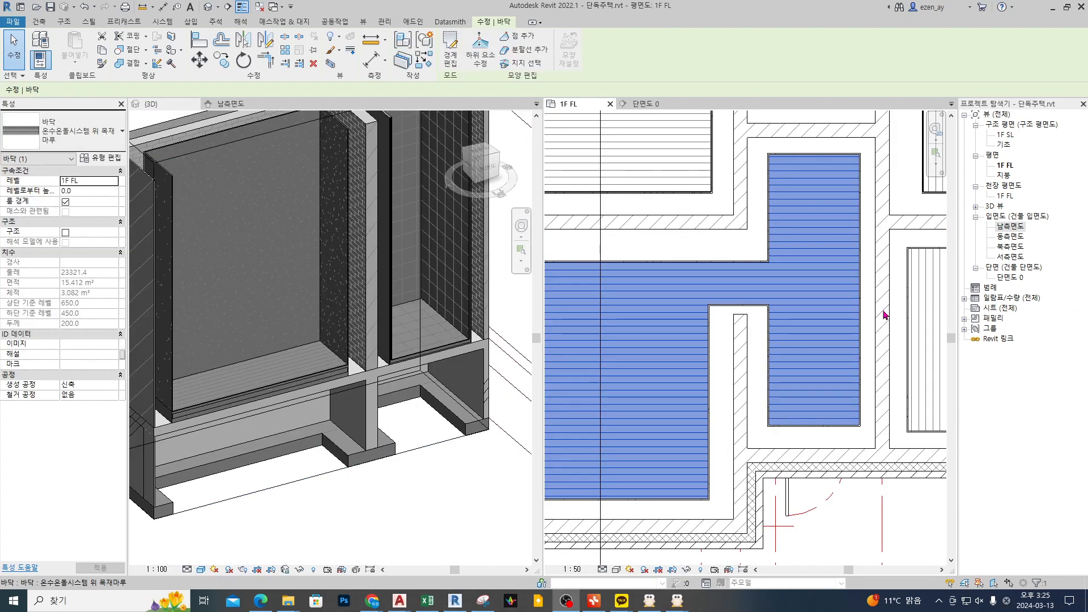
key("Escape")
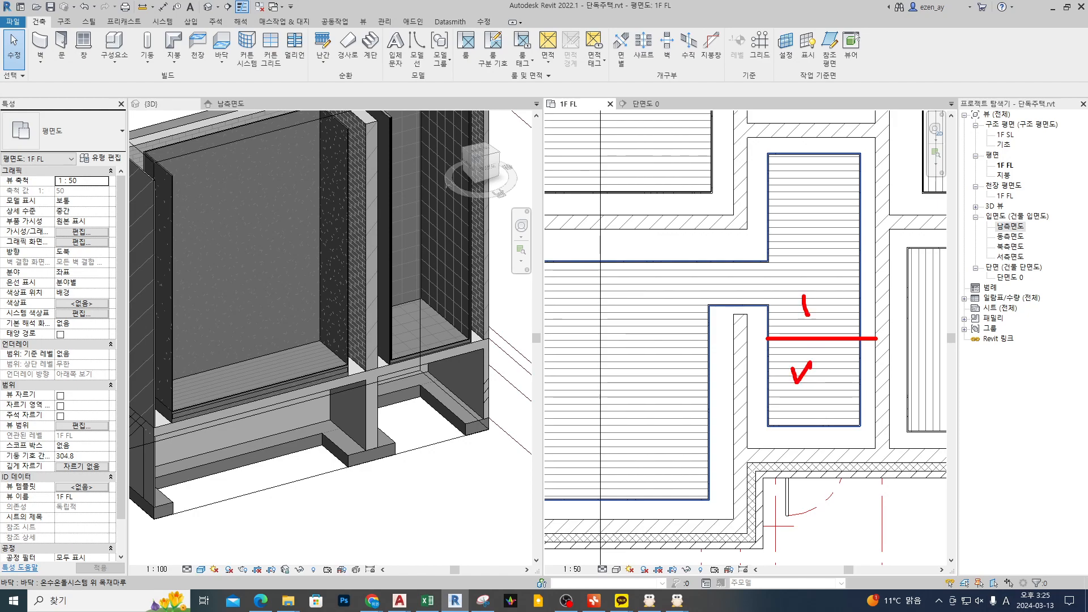
Step: Edit the hall wood floor's boundary, moving the lower edge of its entrance-side leg up to just below the partition wall's end
left_click(822, 303)
double_click(822, 303)
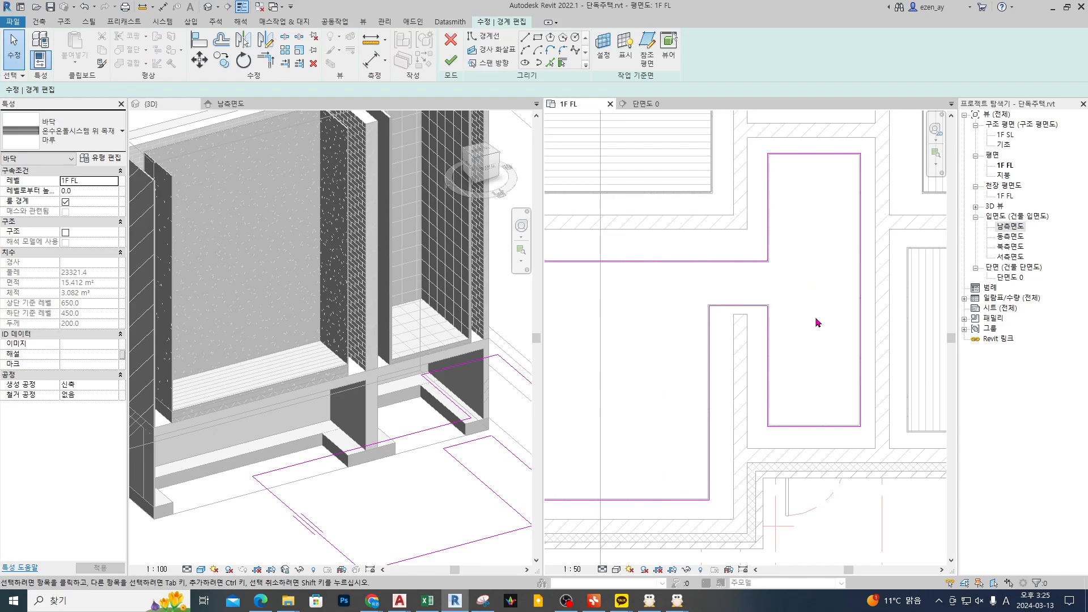
mouse_move(884, 373)
left_mouse_down()
mouse_move(750, 449)
mouse_move(802, 348)
left_mouse_up()
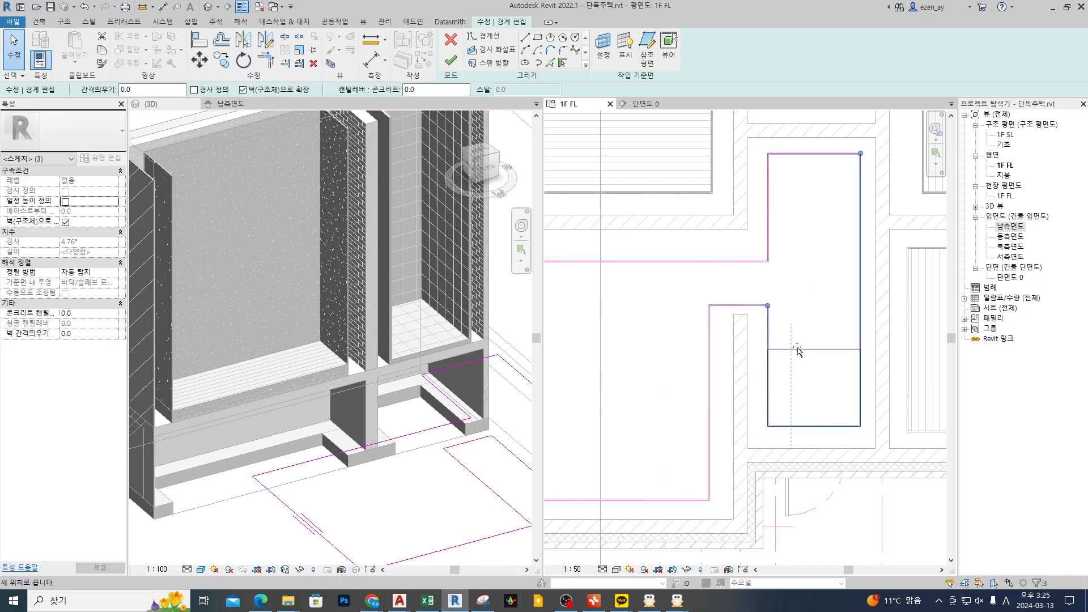
left_click(812, 386)
scroll(797, 331, "up", 1)
middle_click_drag(799, 343, 790, 349)
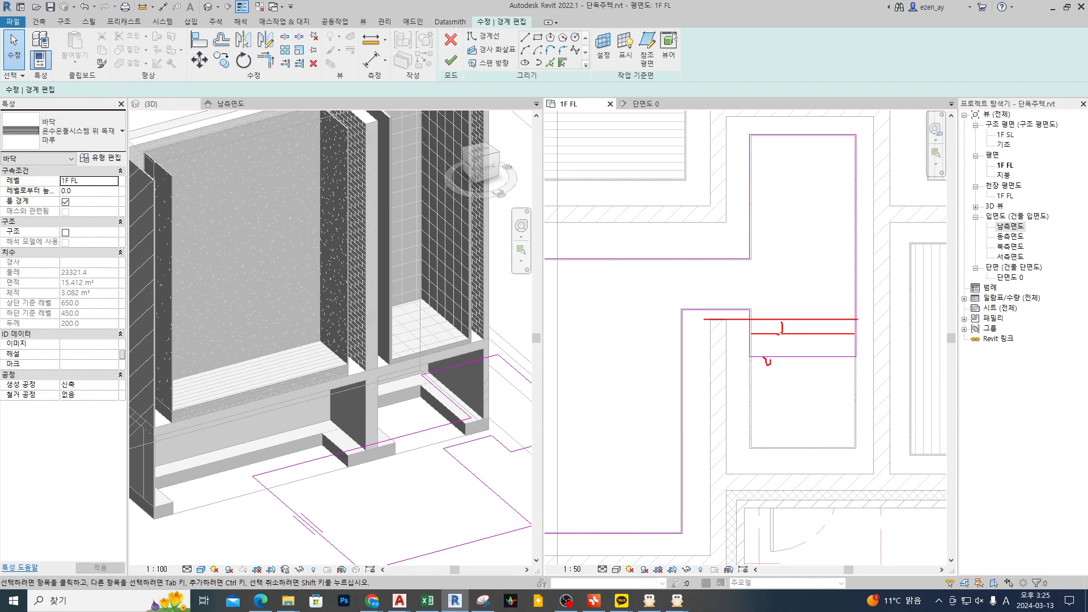
Step: Dimension the distance from the partition wall's end to the wood floor's lower boundary edge
key("Escape")
middle_click(795, 306)
key("d")
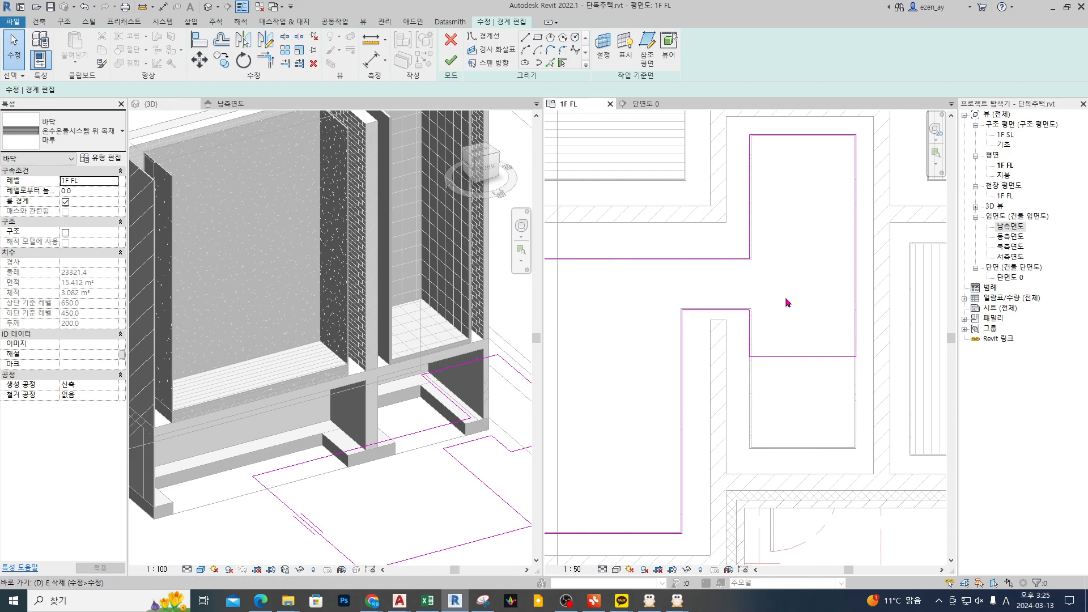
key("i")
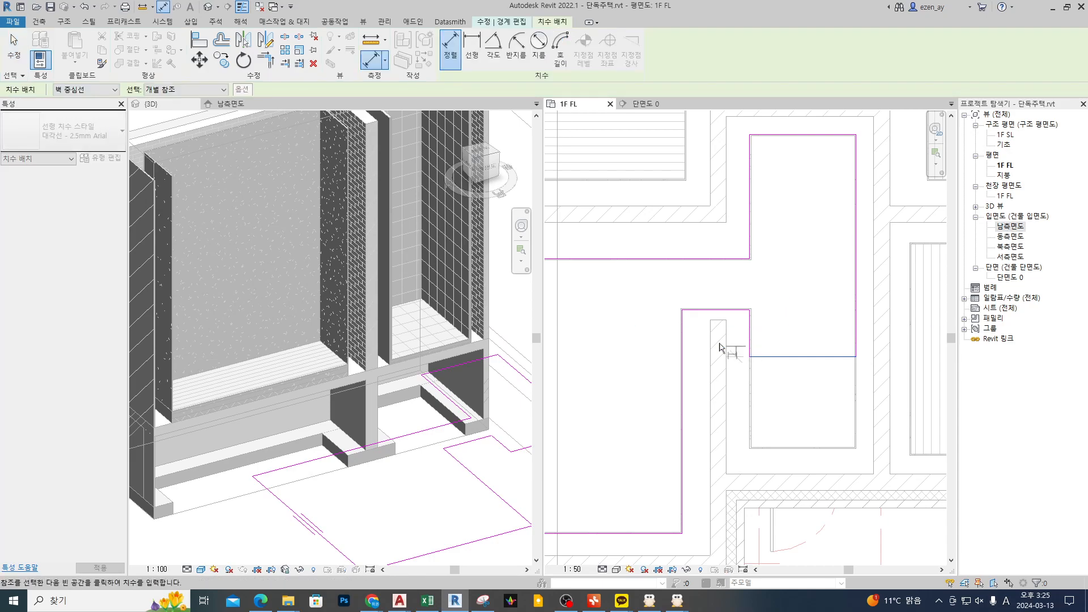
scroll(716, 310, "up", 2)
left_click(719, 297)
scroll(719, 297, "down", 2)
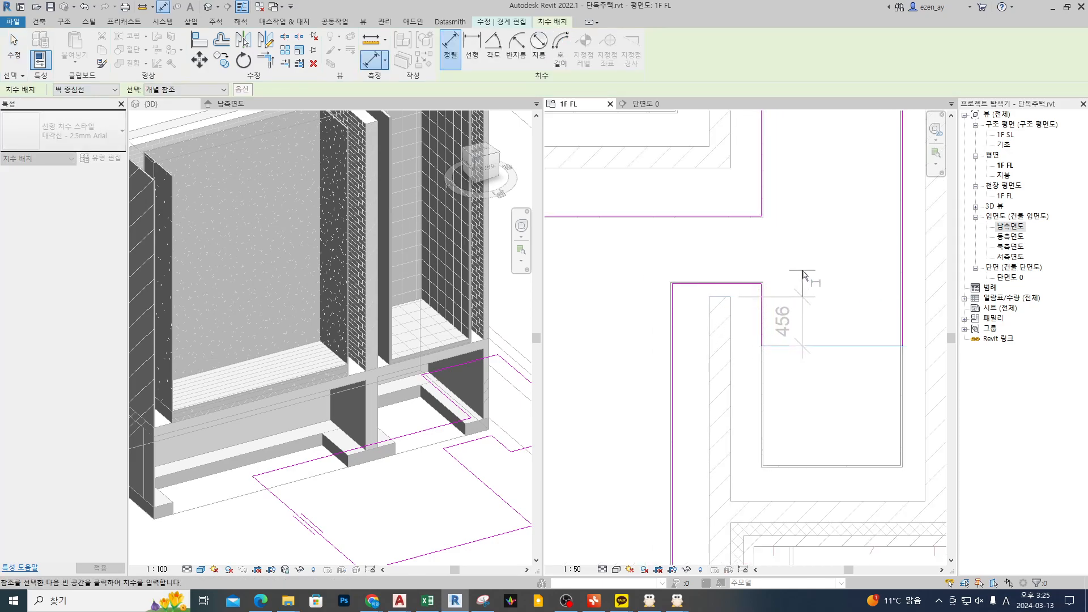
left_click(612, 318)
key("Escape")
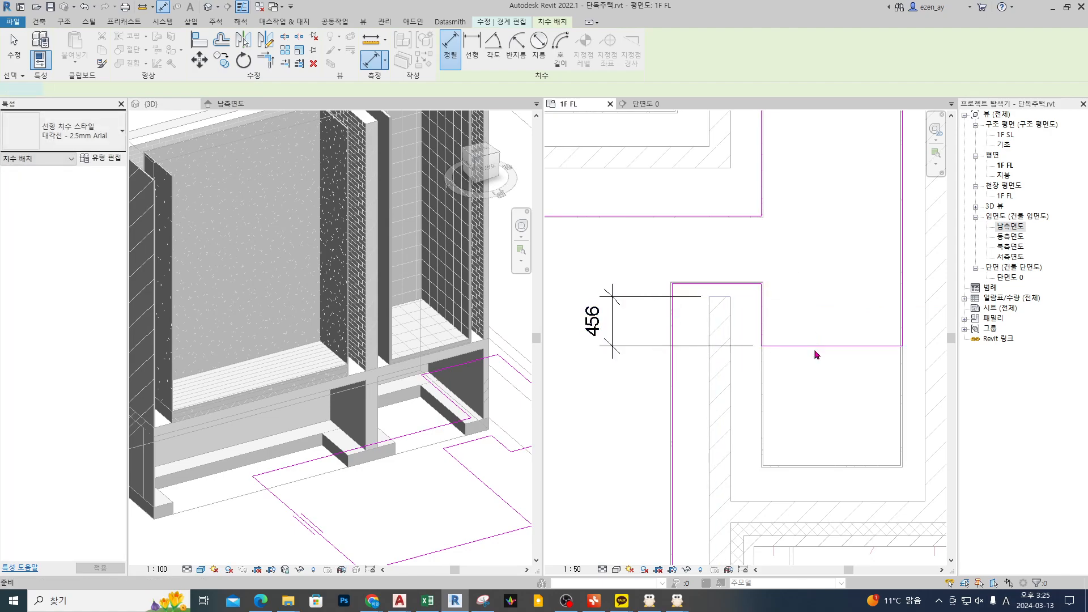
key("Escape")
Step: Set the distance between the partition wall's end and the floor's lower boundary edge to 100 mm
left_click(822, 346)
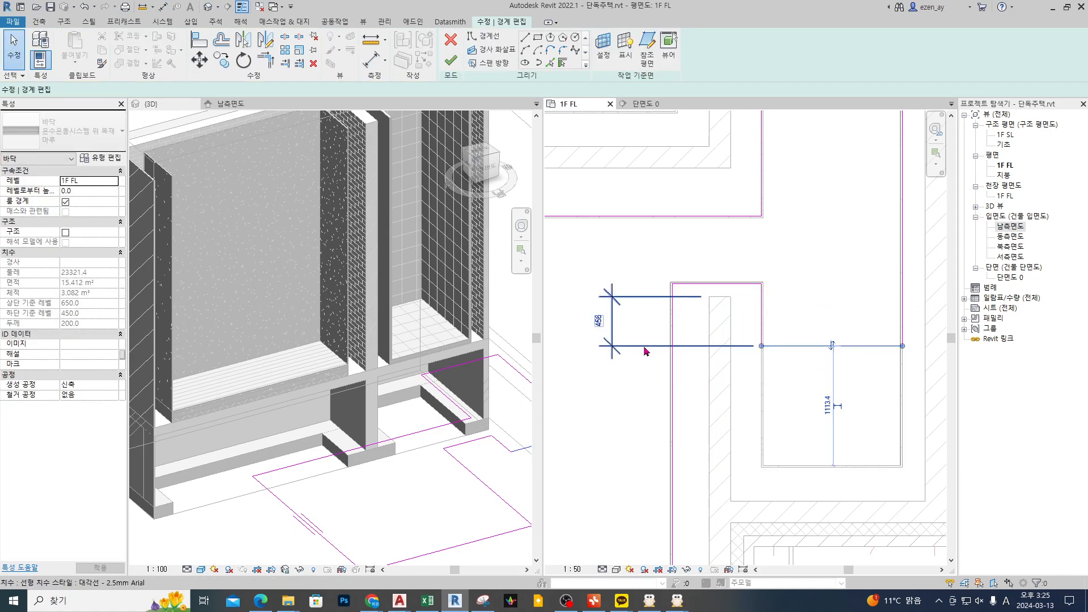
left_click(594, 322)
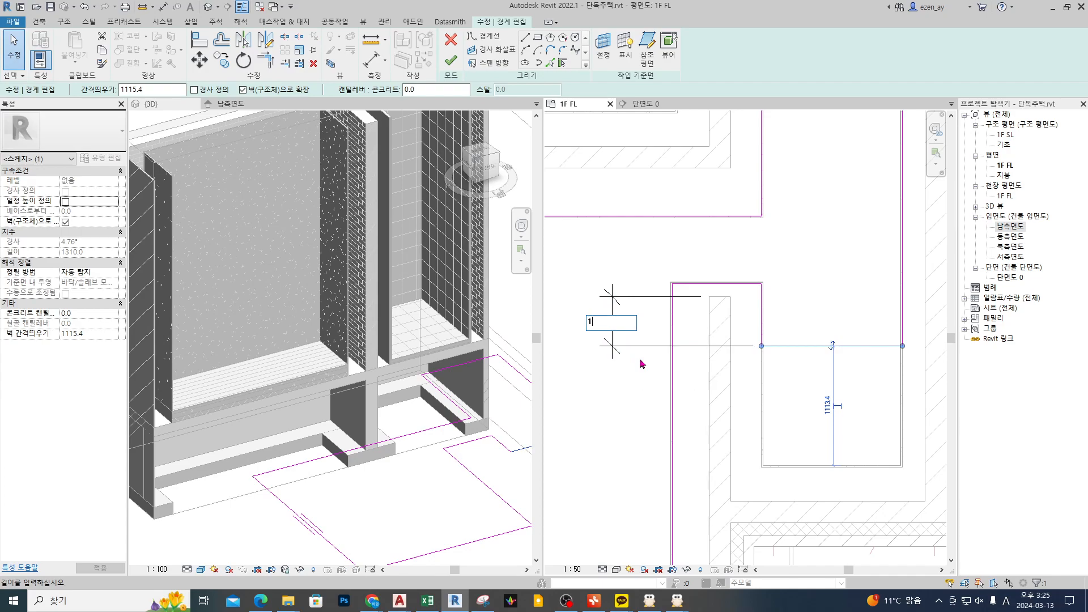
key("Return")
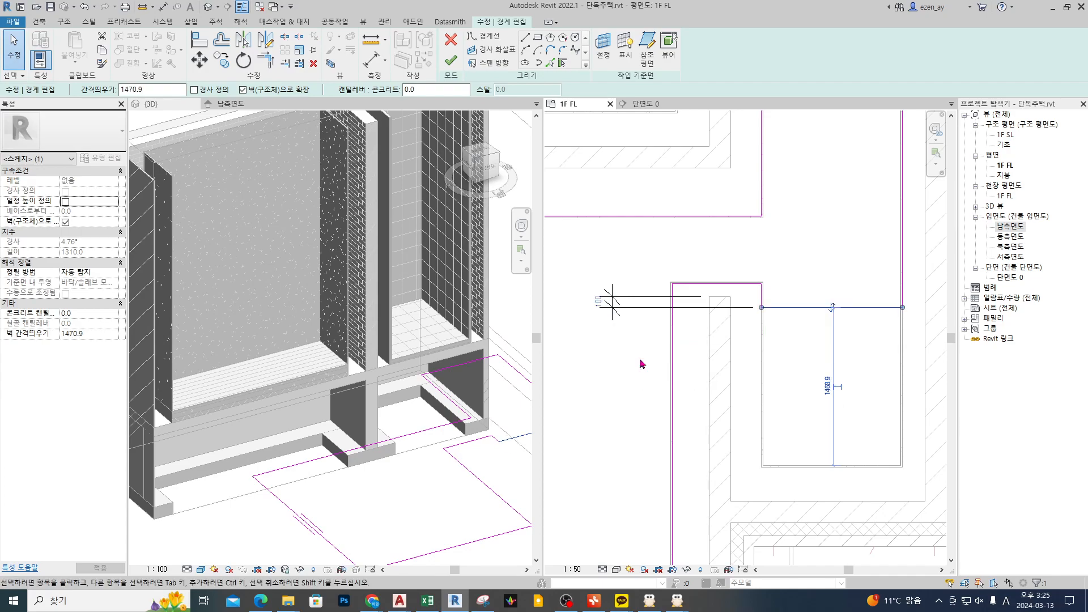
left_click(858, 353)
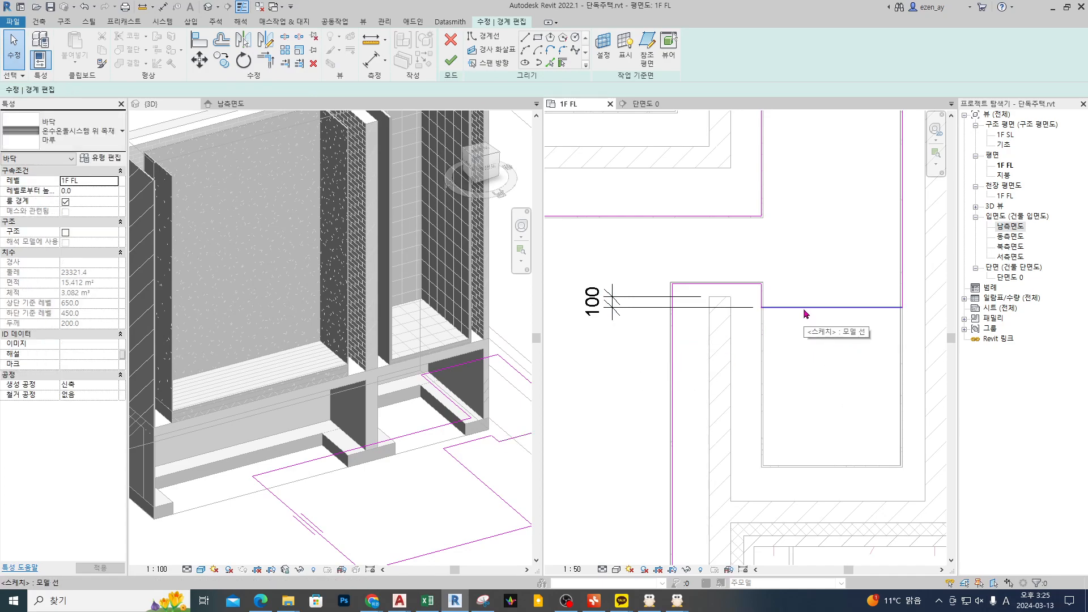
Step: Lock the 100 mm dimension and finish the wood floor's boundary edit
left_click(686, 307)
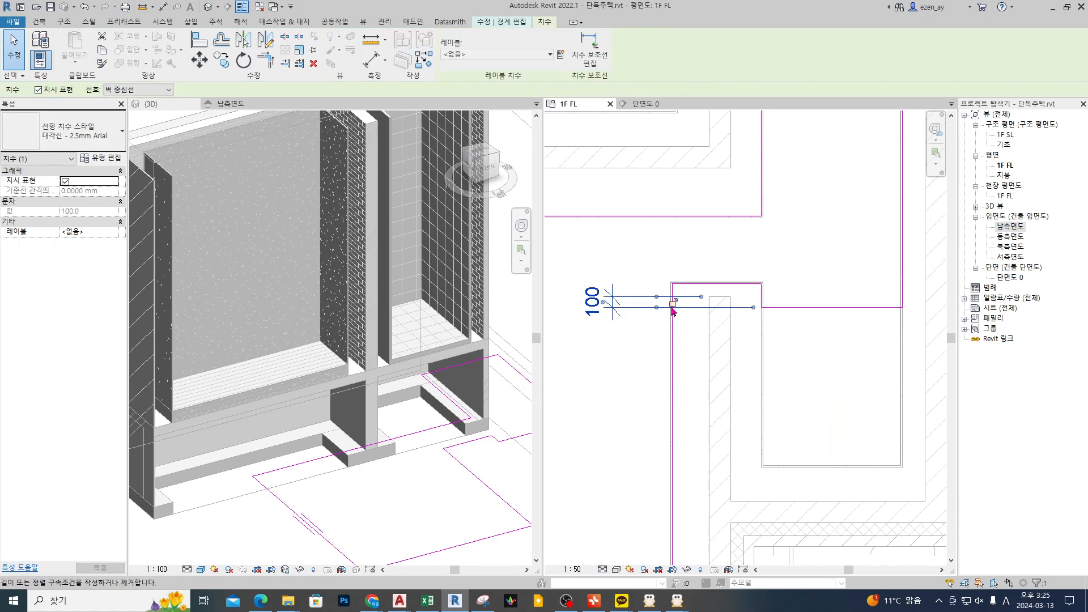
left_click(675, 302)
left_click(1050, 575)
left_click(856, 395)
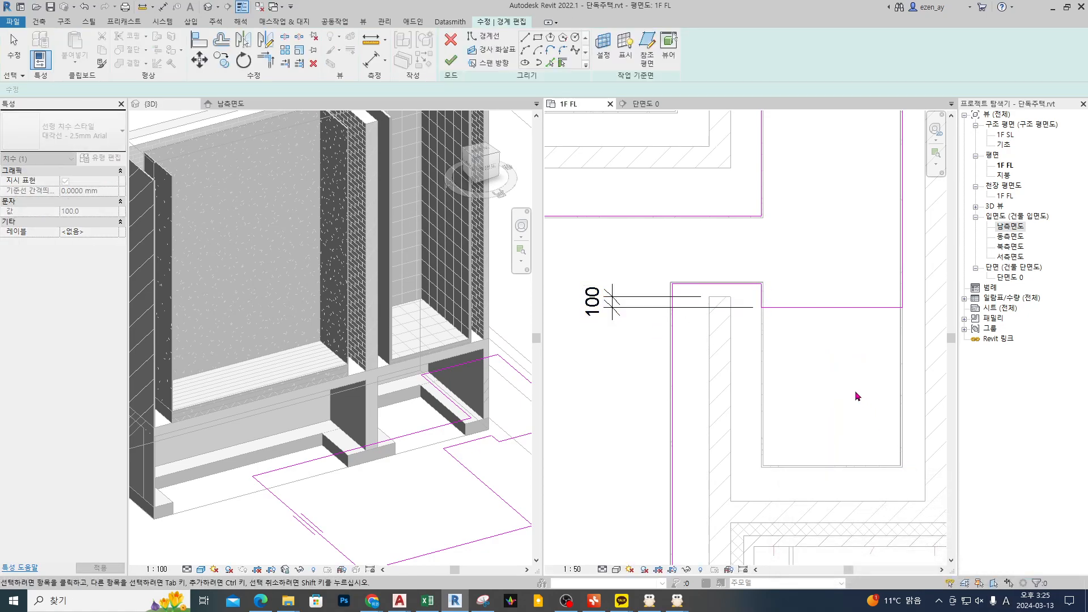
left_click(442, 68)
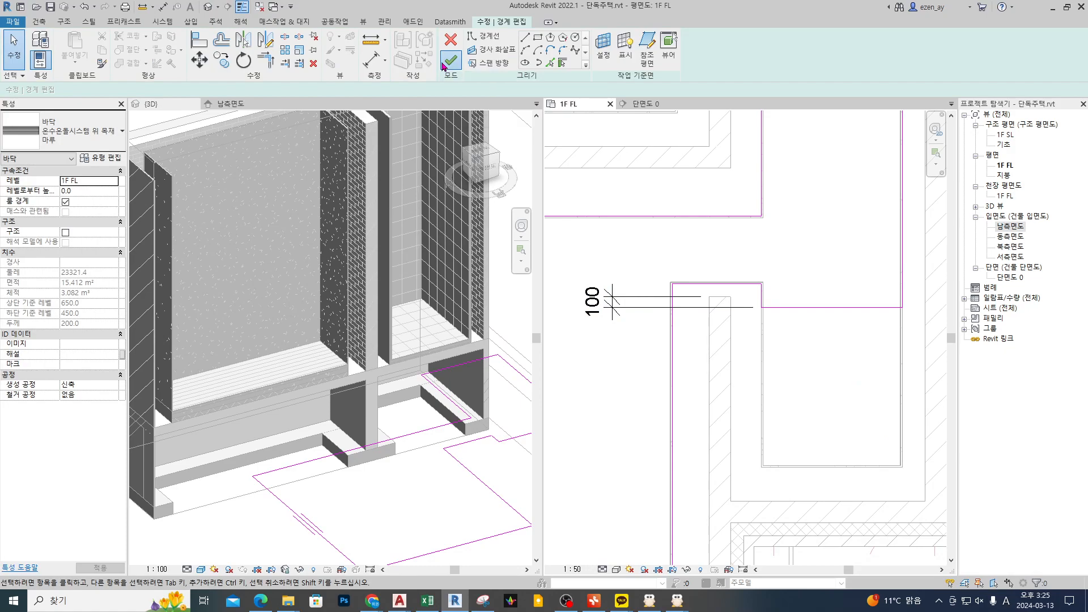
Step: Extend the 3D section box toward the entrance side so it takes in the hall and its shortened wood floor
scroll(443, 337, "down", 6)
key("Escape")
scroll(391, 292, "up", 1)
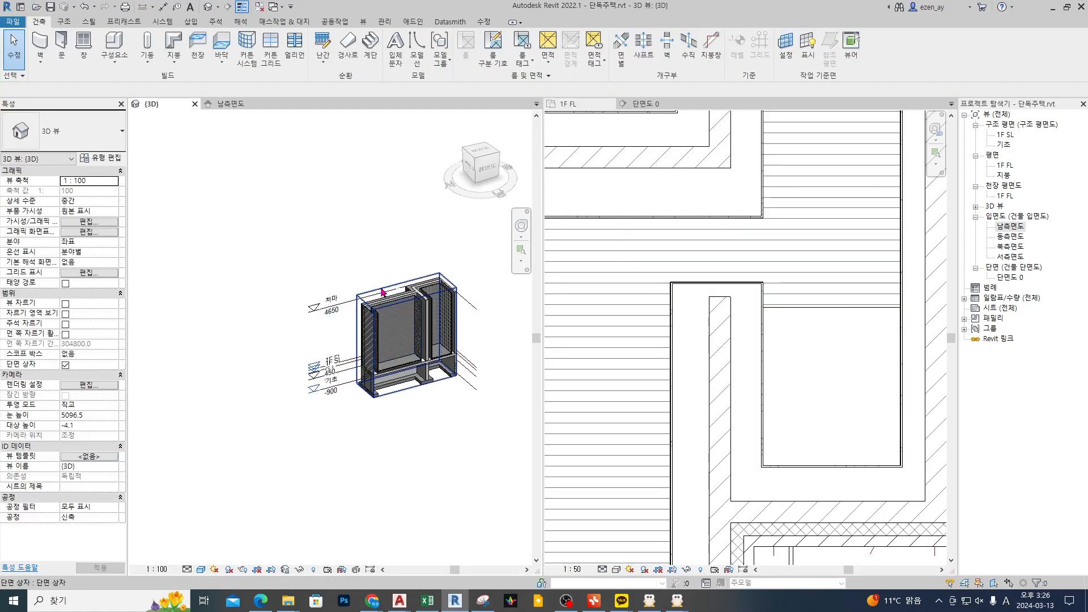
left_click(383, 292)
left_click_drag(418, 345, 476, 400)
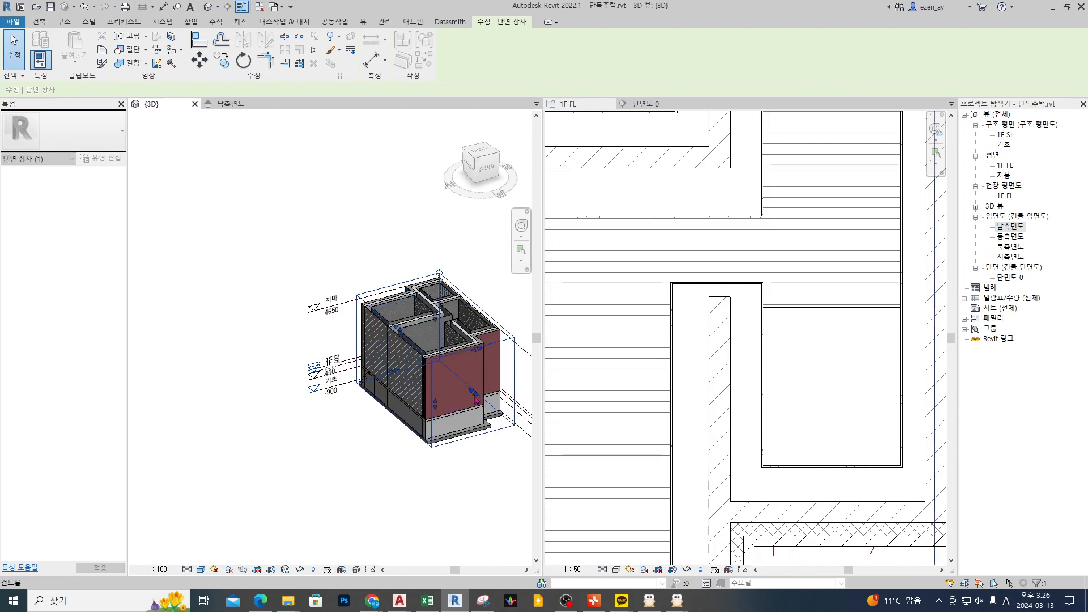
left_click(866, 379)
Step: Isolate the hall wood floor and the long wall beside it in a new 3D section box
scroll(808, 392, "down", 2)
left_click(706, 360)
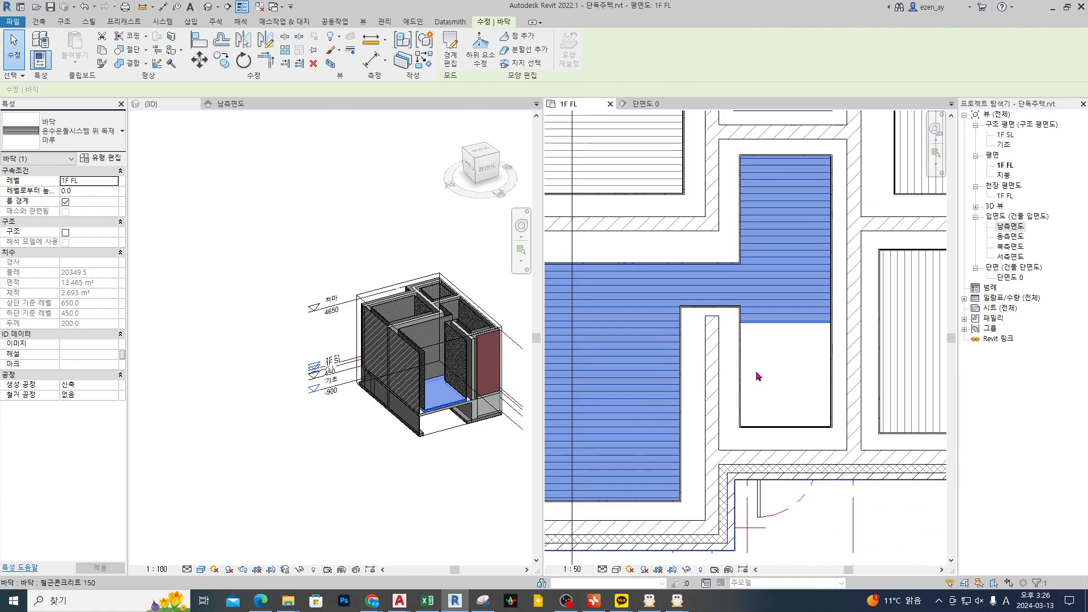
left_click(855, 377, "ctrl")
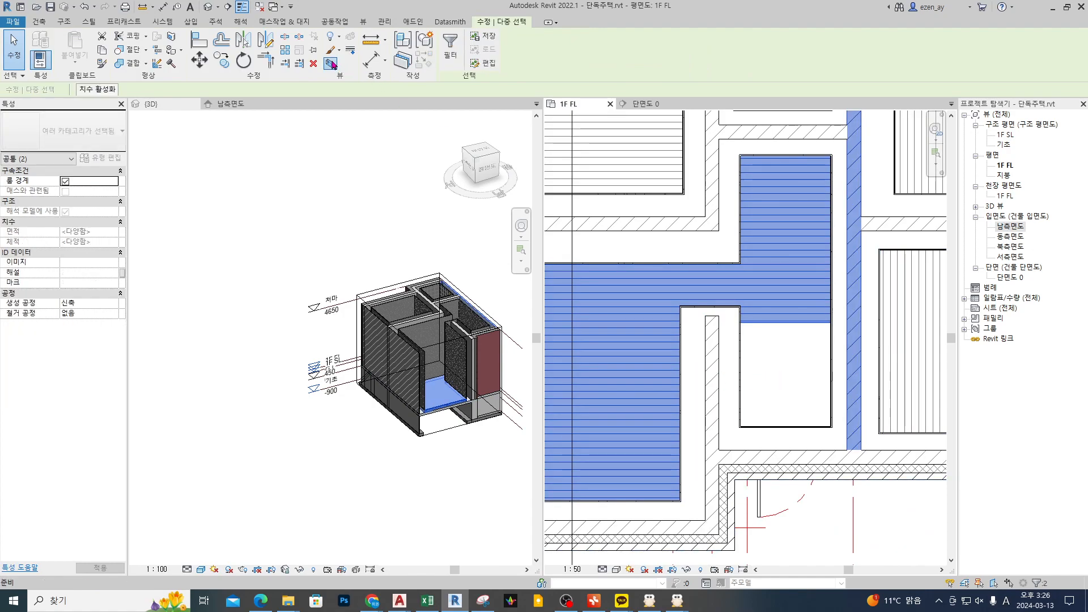
key("b")
key("x")
key("Escape")
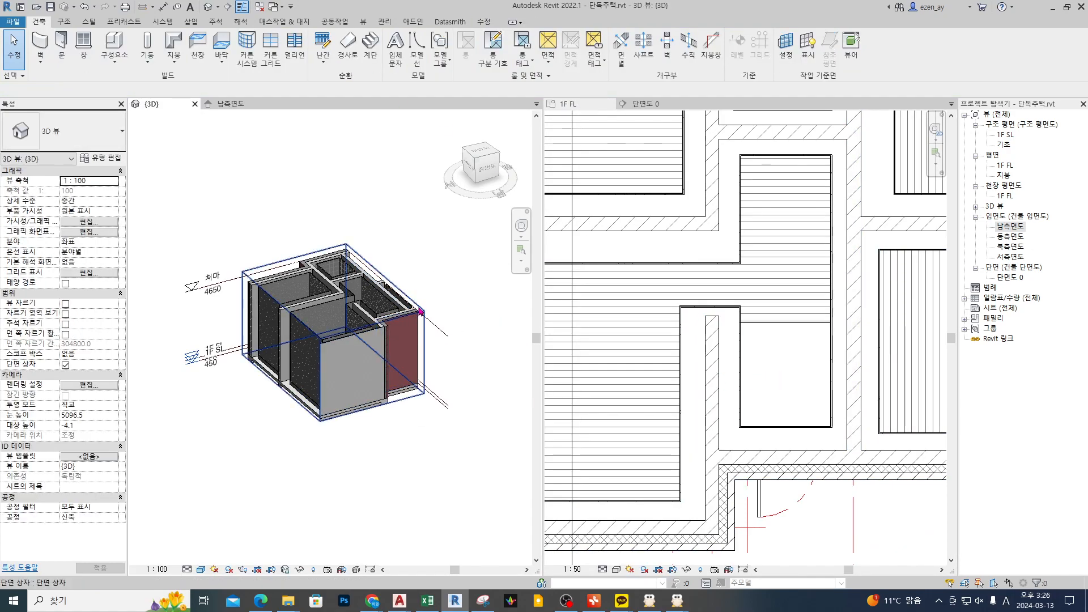
Step: Cut the section box through the entrance area and examine the wood floor's shortened edge against the finish wall
left_click(327, 355)
middle_click_drag(327, 354, 192, 408, "shift")
left_click_drag(368, 373, 352, 356)
middle_click_drag(425, 402, 395, 376, "shift")
scroll(358, 398, "up", 4)
scroll(359, 400, "up", 4)
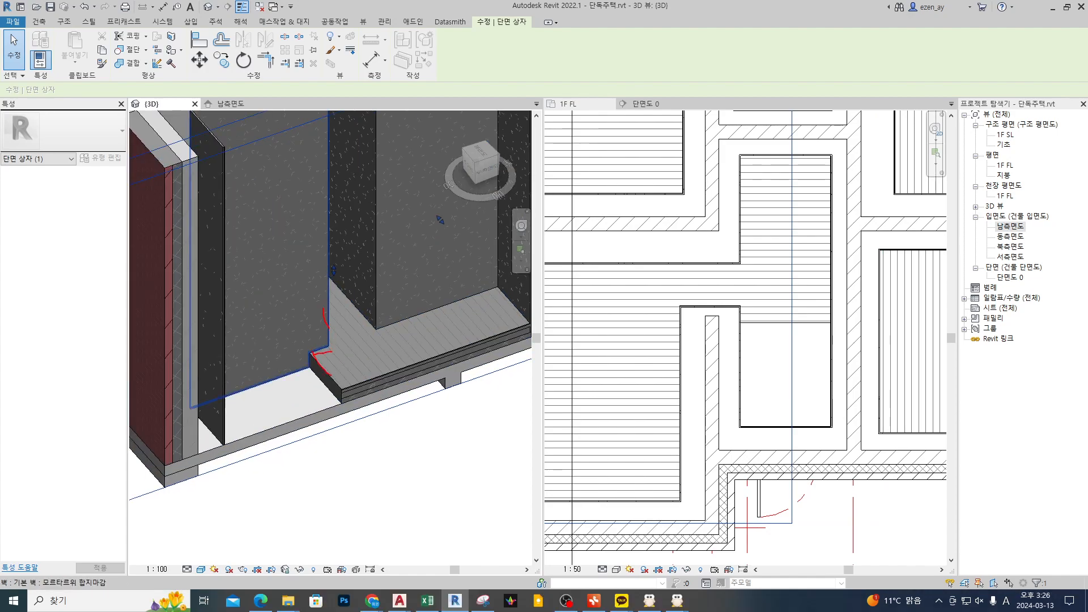
Step: Reopen the hall wood floor's boundary for editing and delete its 100 mm dimension
left_click(777, 323)
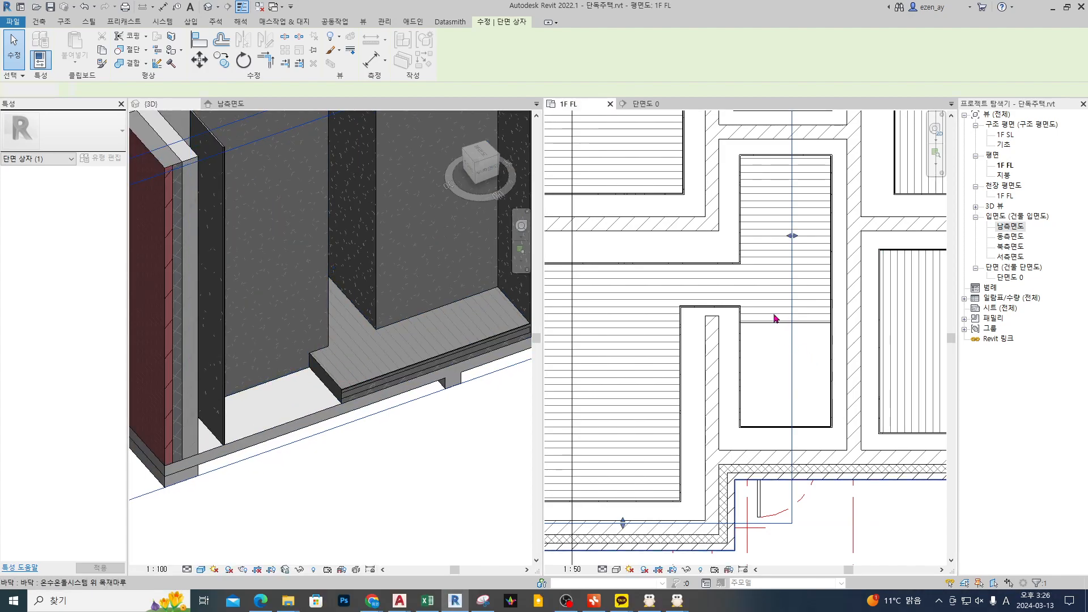
double_click(774, 317)
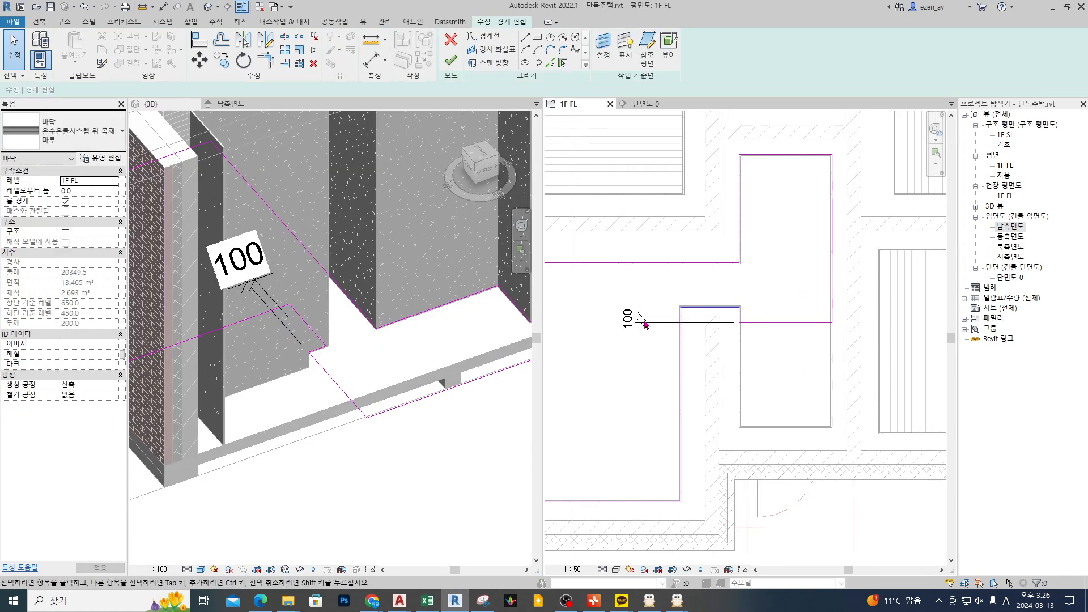
left_click(633, 325)
key("Delete")
Step: Move the floor's lower boundary edge down to the entrance wall, then return it to just below the partition wall's end
left_click_drag(793, 295, 746, 372)
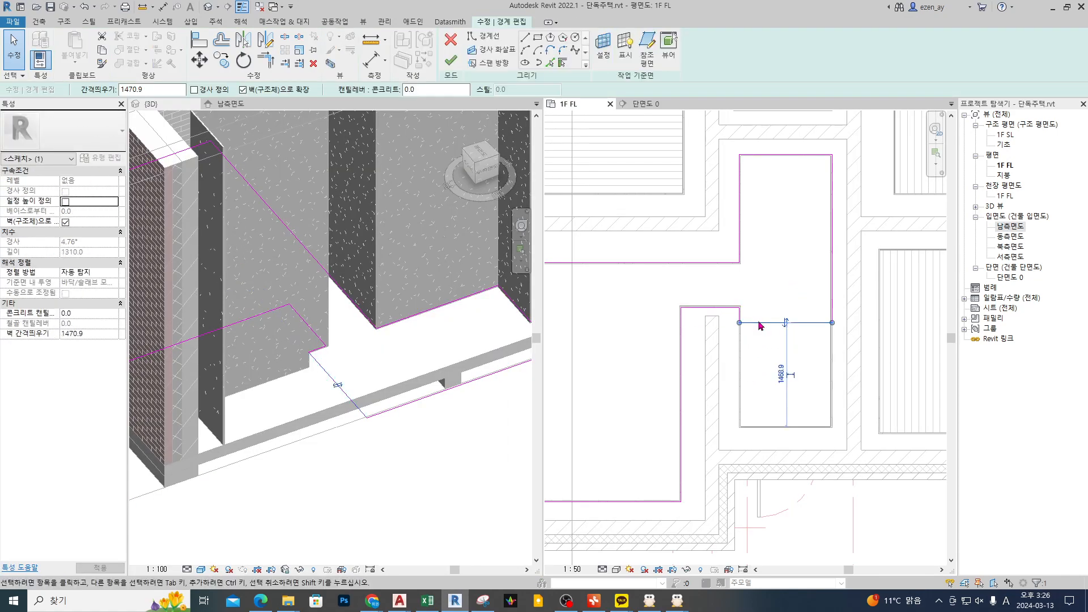
left_click_drag(760, 326, 758, 427)
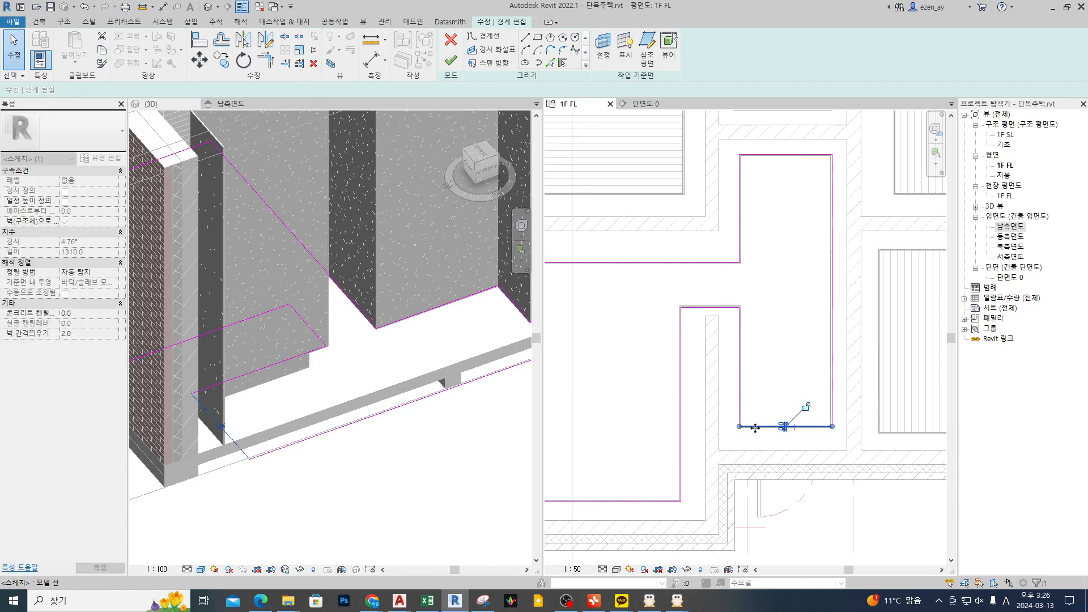
key("ctrl+z")
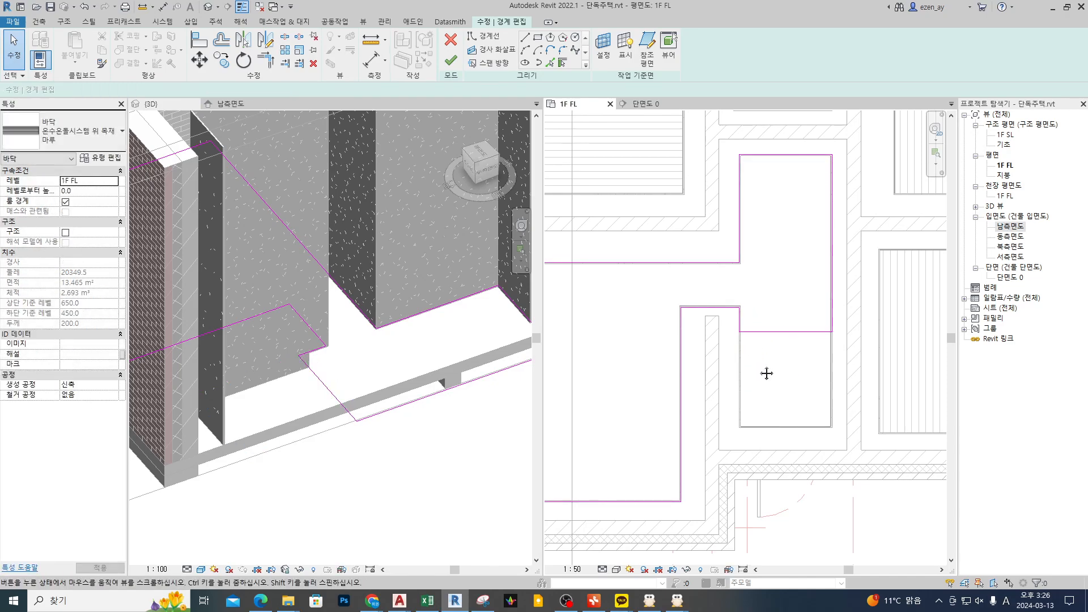
Step: Dimension the distance from the partition wall's end to the hall wood floor's entrance-side boundary edge
key("d")
key("i")
scroll(762, 317, "up", 4)
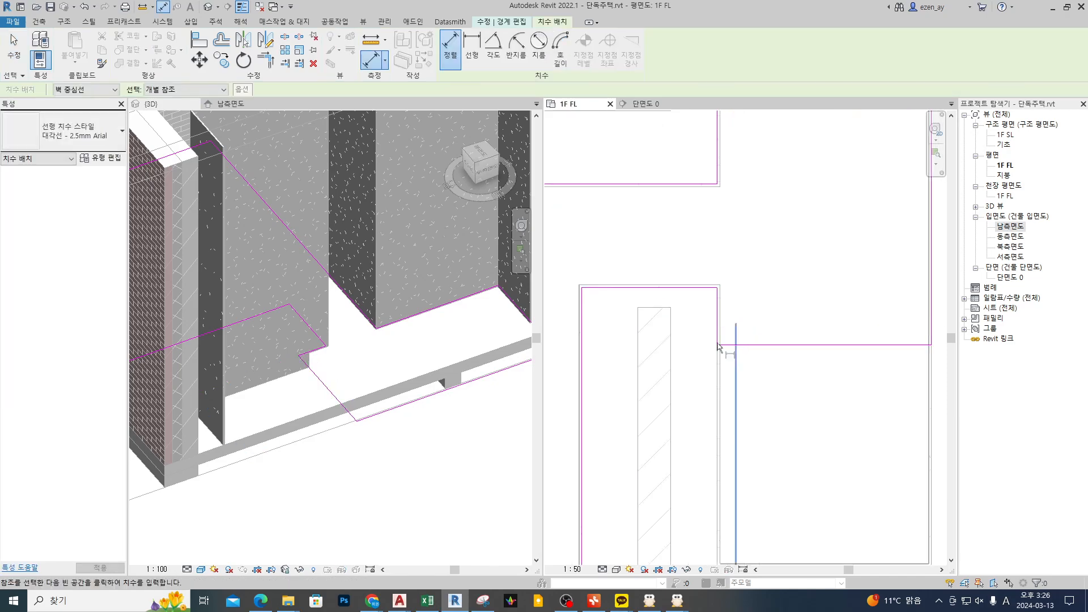
left_click(653, 309)
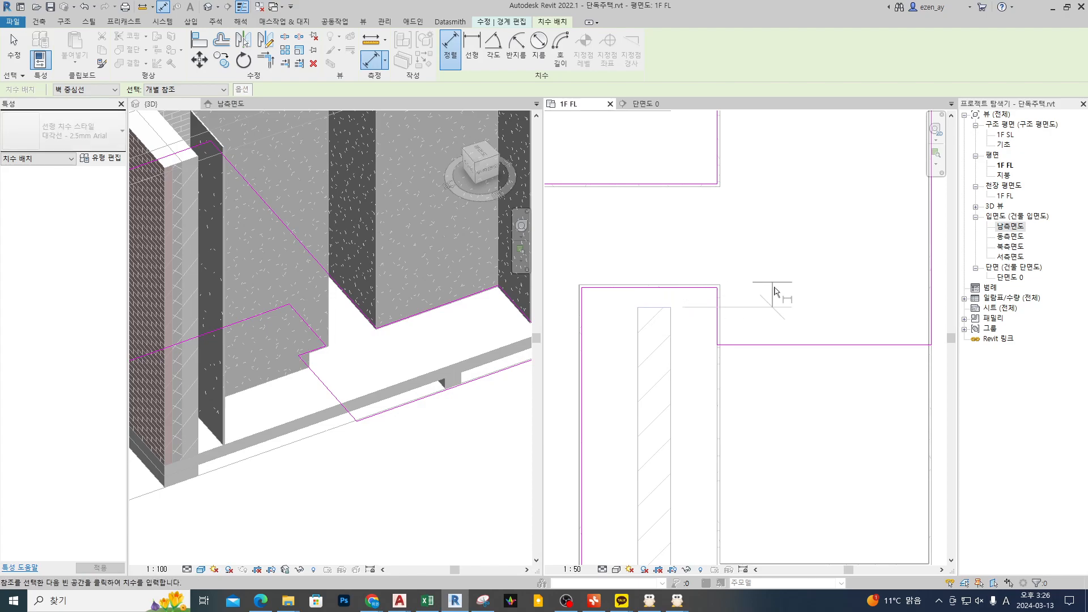
left_click(775, 344)
scroll(773, 346, "down", 2)
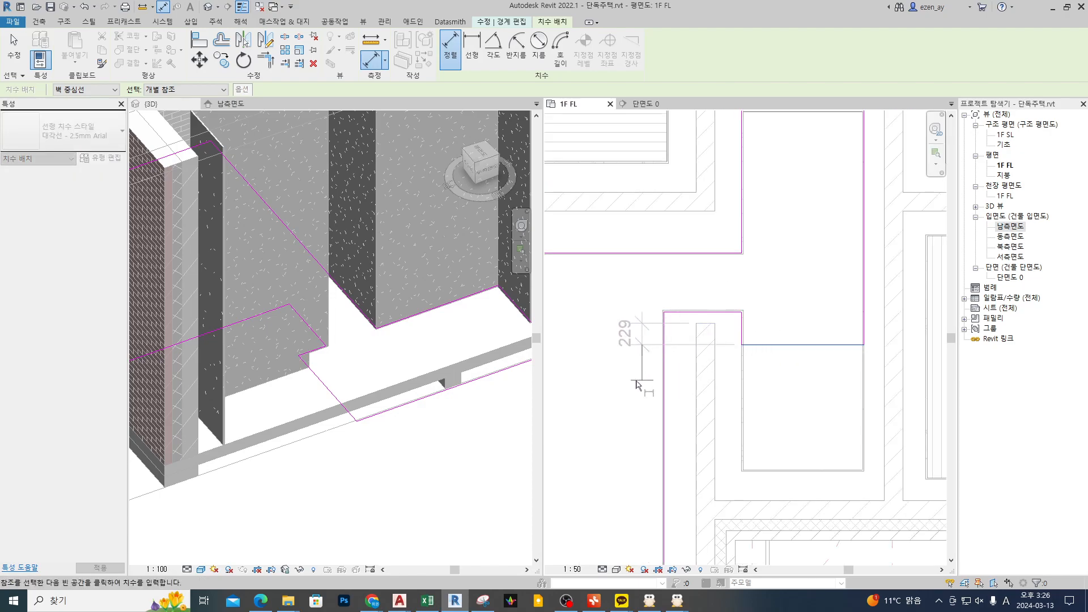
left_click(623, 397)
key("Escape")
key("Escape")
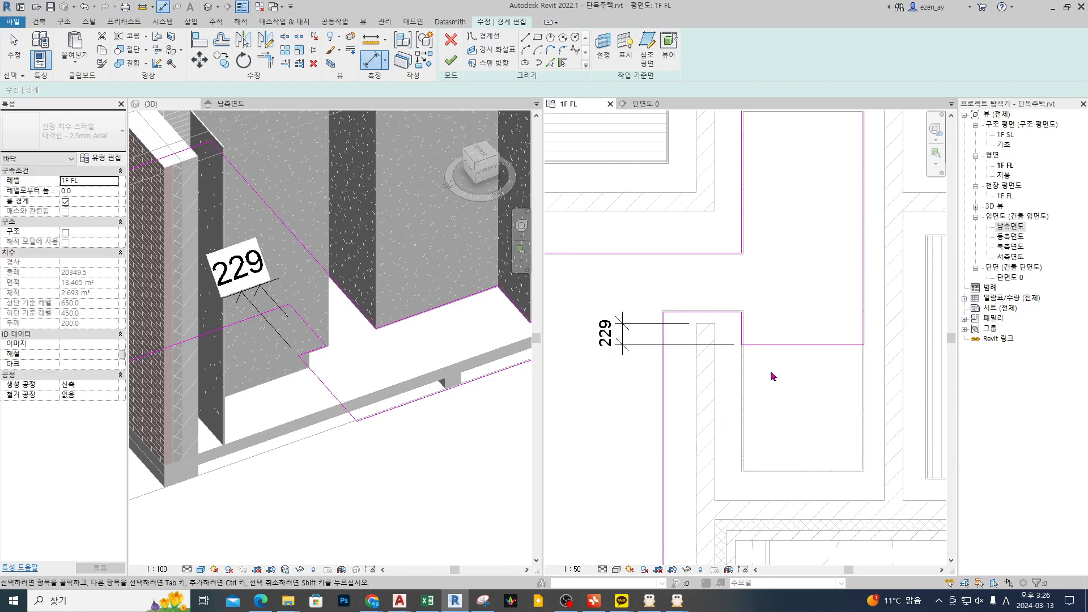
Step: Set the distance from the partition wall's end to the floor's entrance-side edge to 100 mm
left_click(790, 345)
left_click(605, 333)
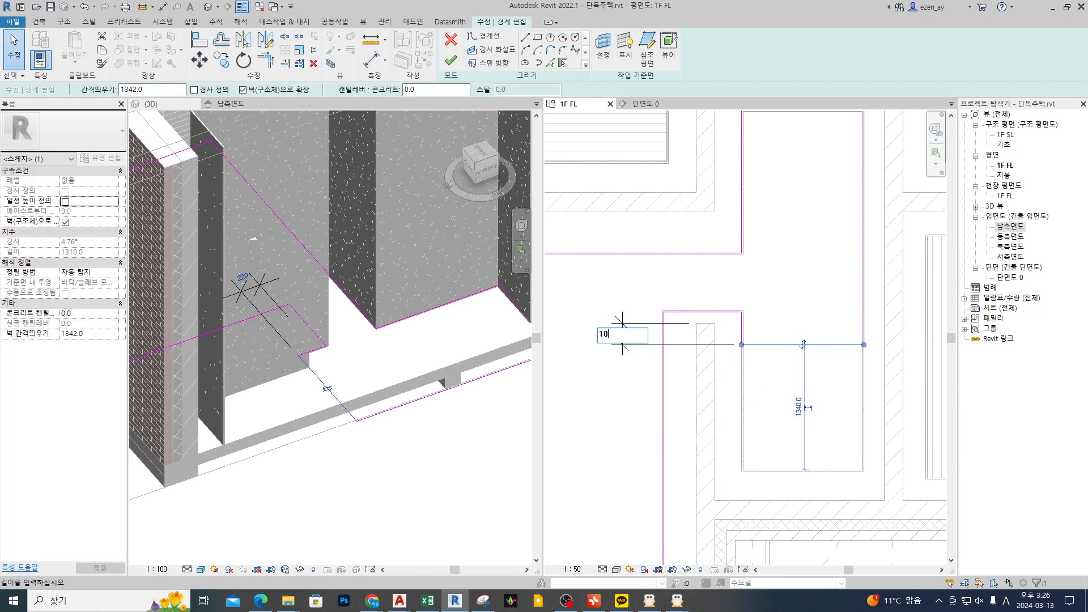
key("Return")
left_click(849, 350)
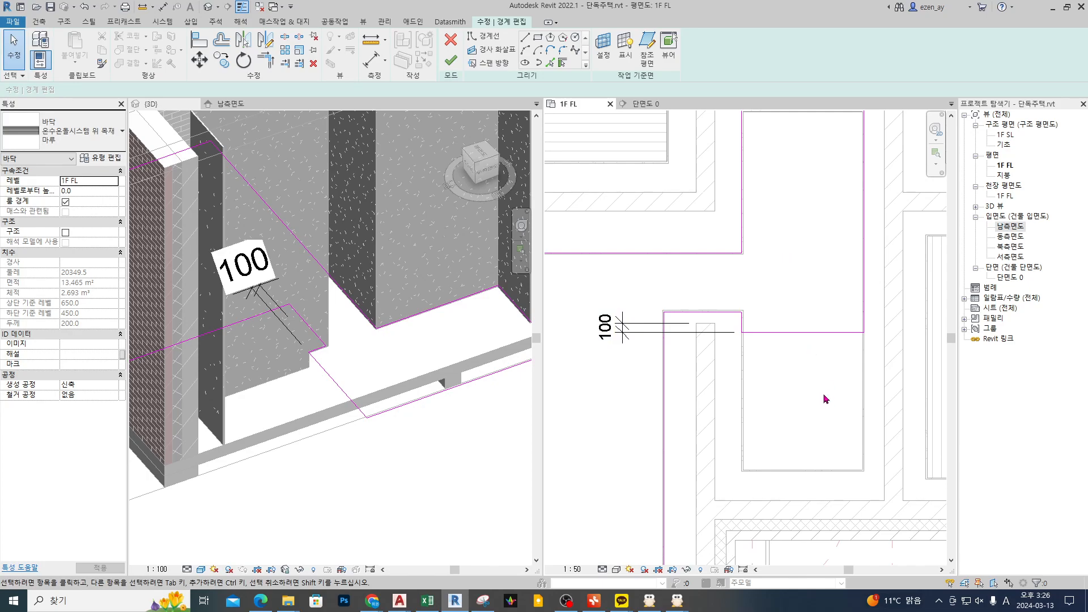
Step: Try to lock the 100 mm dimension, then finish the hall wood floor's boundary edit
left_click(640, 336)
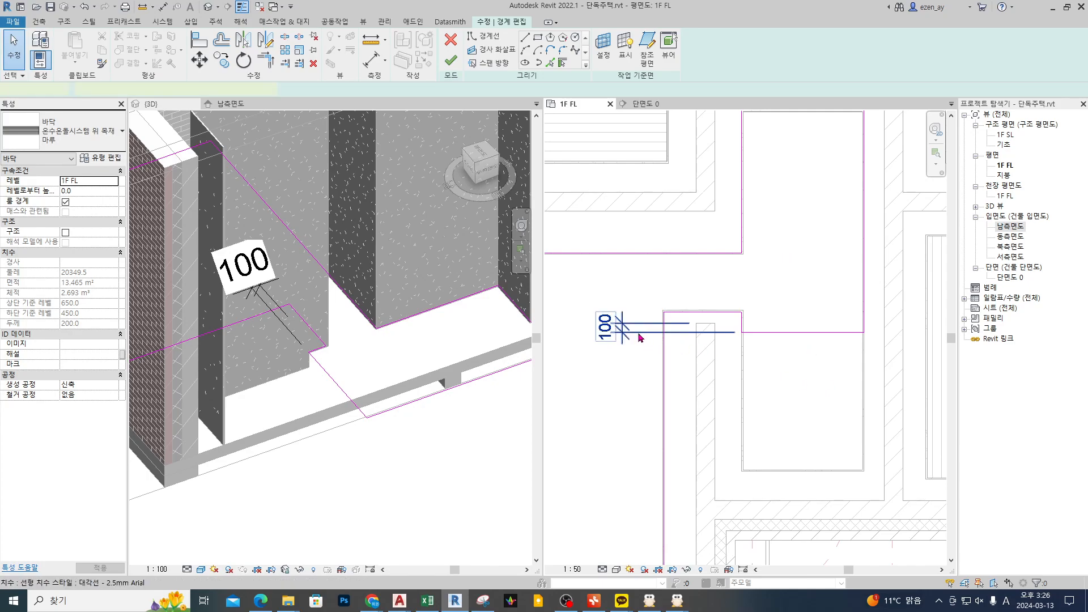
left_click(640, 337)
left_click(676, 329)
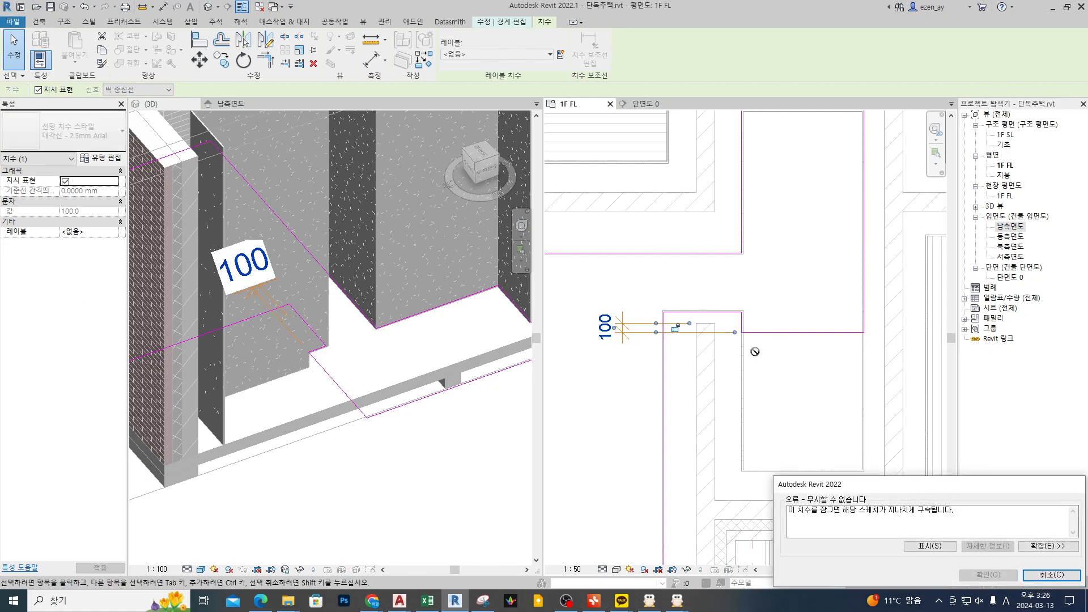
left_click(1045, 577)
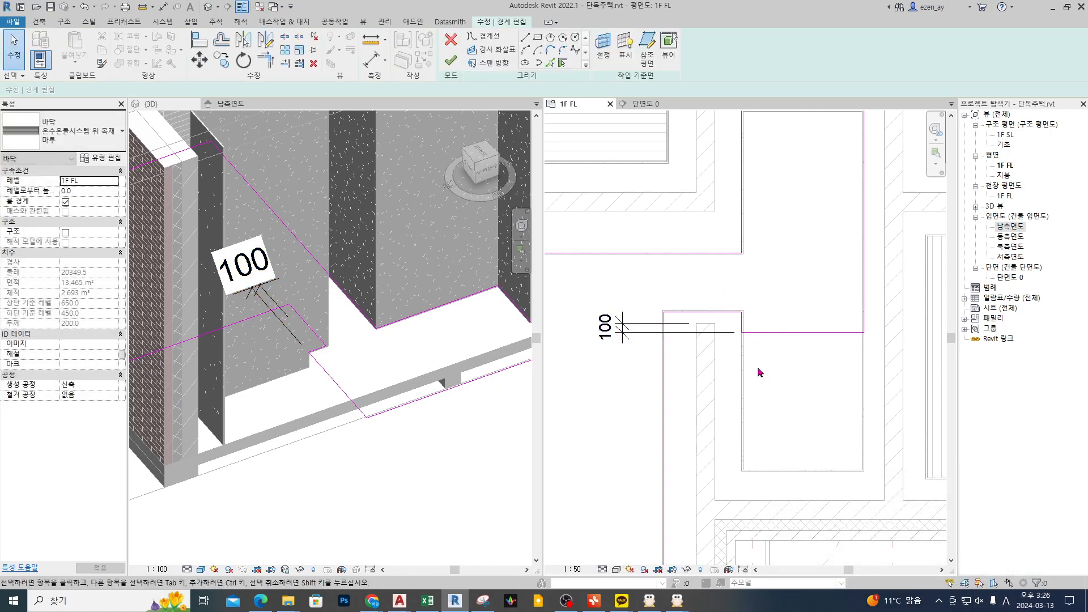
left_click(450, 61)
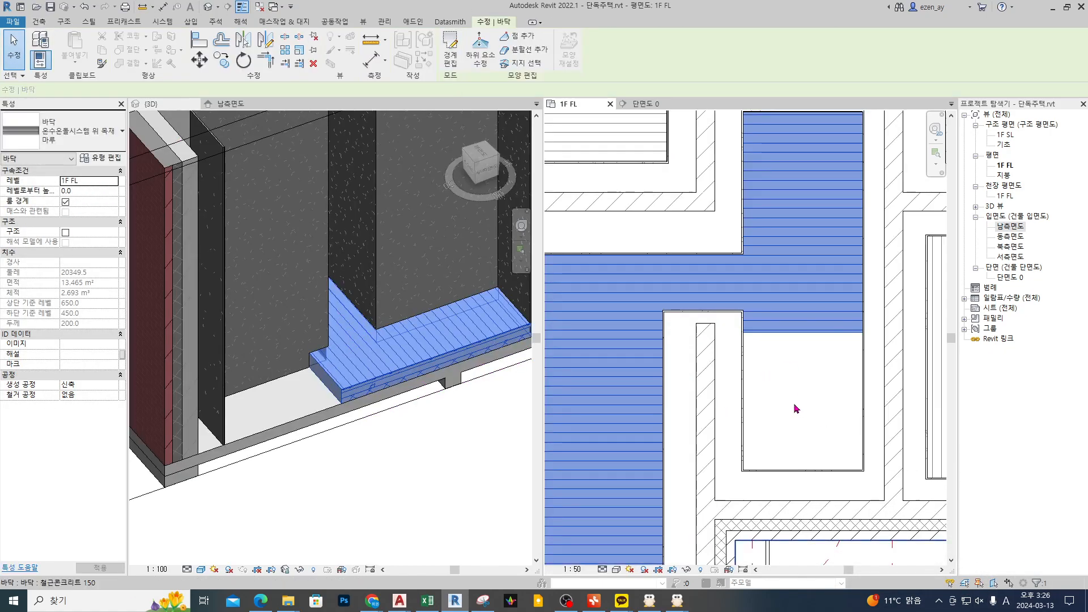
left_click(794, 403)
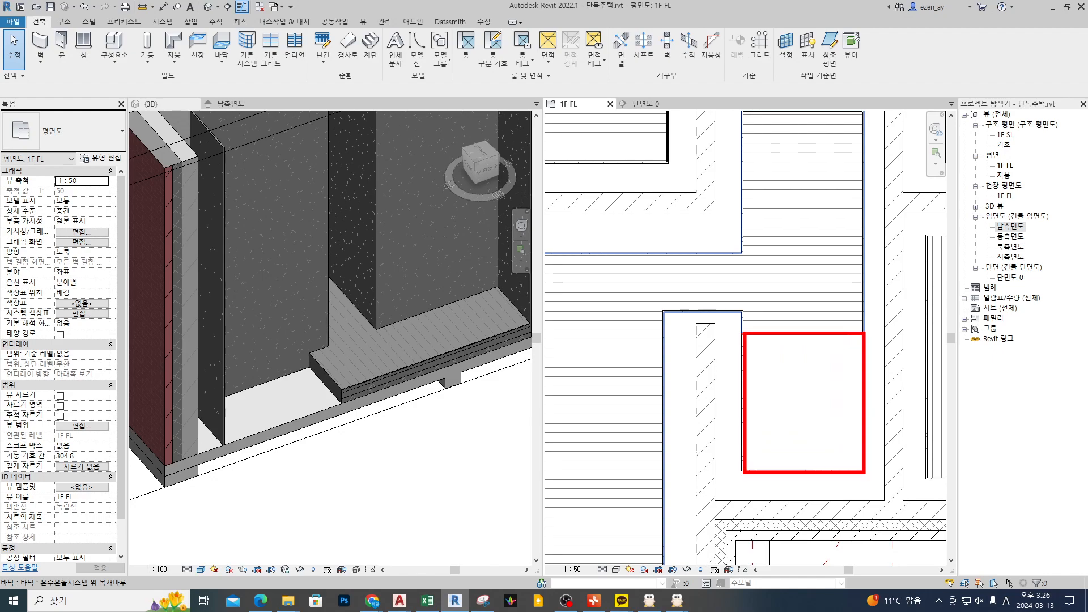
Step: Start a new floor matching the 모르타르 위 인조석 마감 sample and pick the entrance's three finish walls as its boundary
scroll(804, 348, "down", 5)
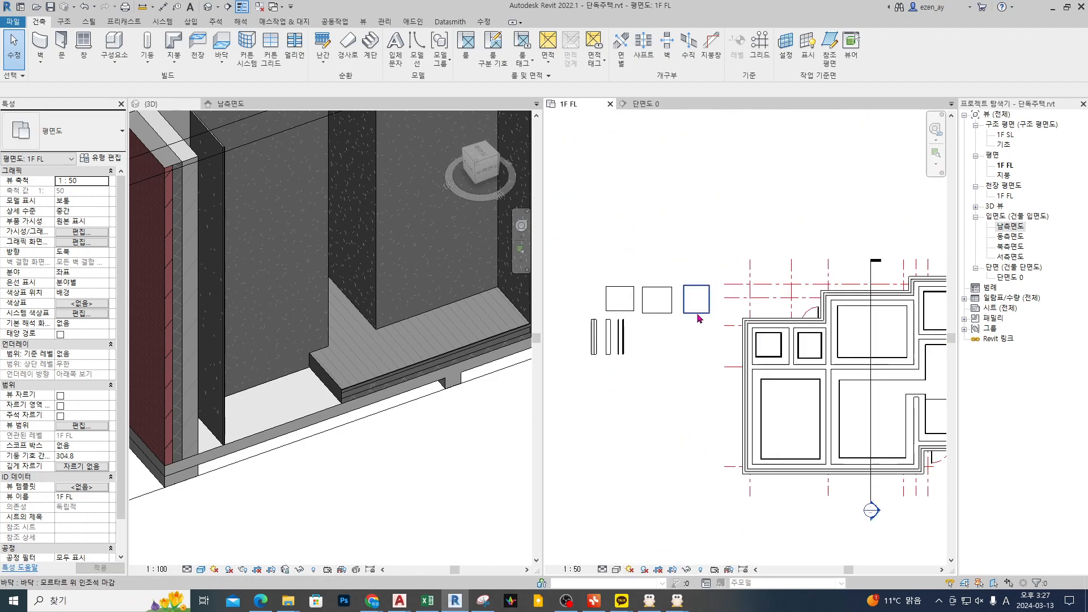
left_click(695, 299)
scroll(709, 318, "down", 2)
middle_click_drag(775, 399, 659, 339)
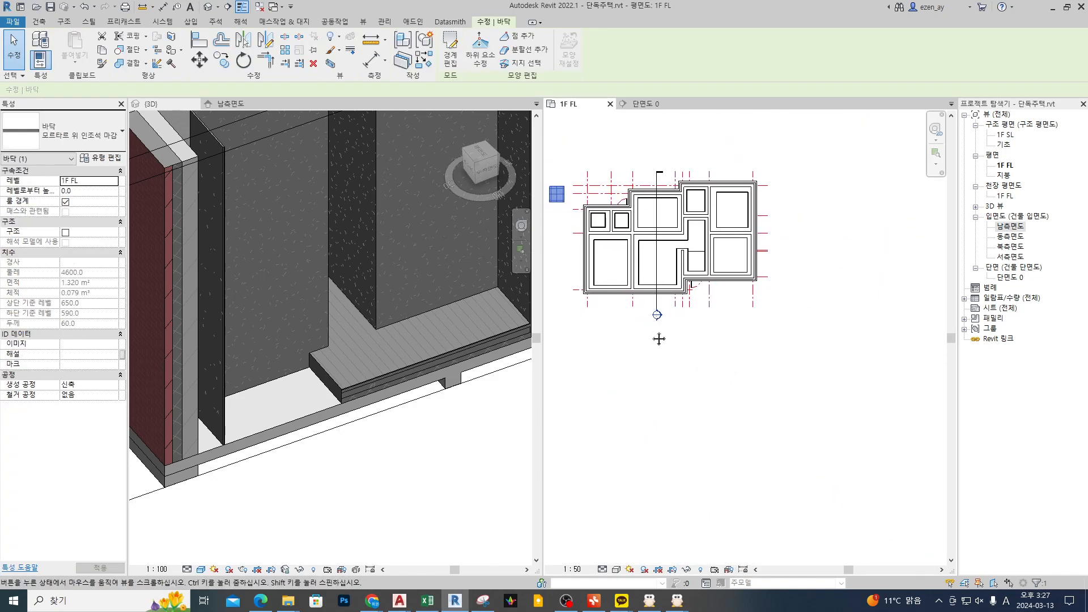
scroll(694, 266, "up", 6)
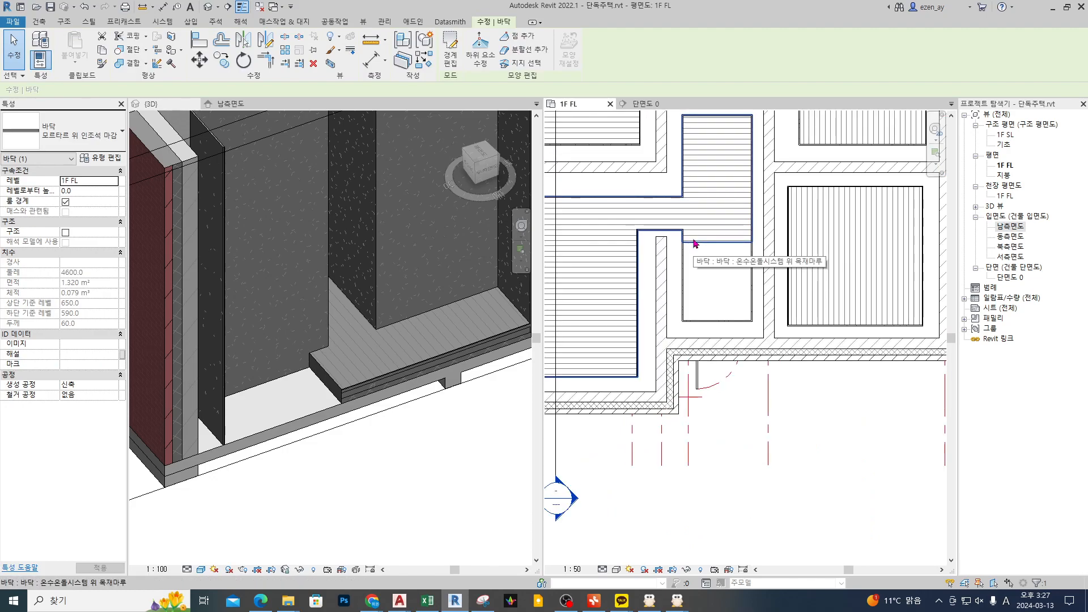
scroll(729, 274, "up", 2)
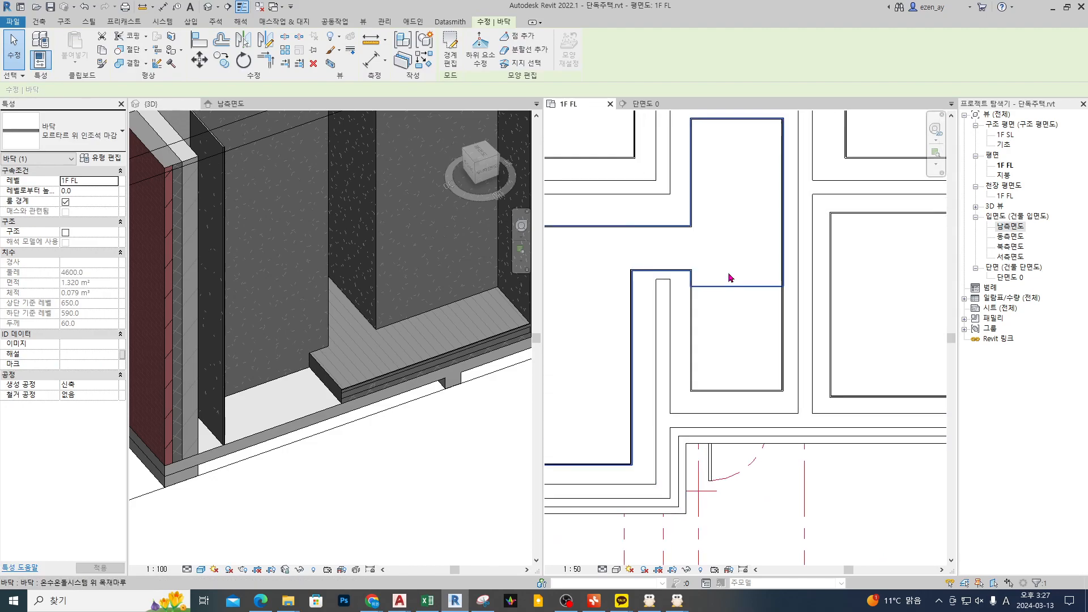
scroll(725, 275, "up", 2)
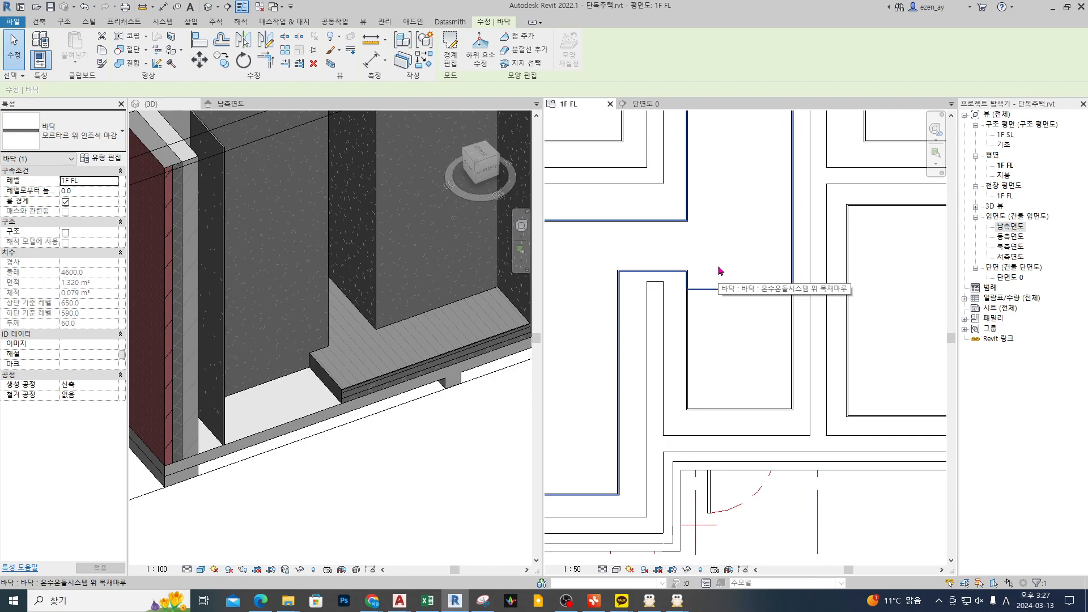
double_click(755, 320)
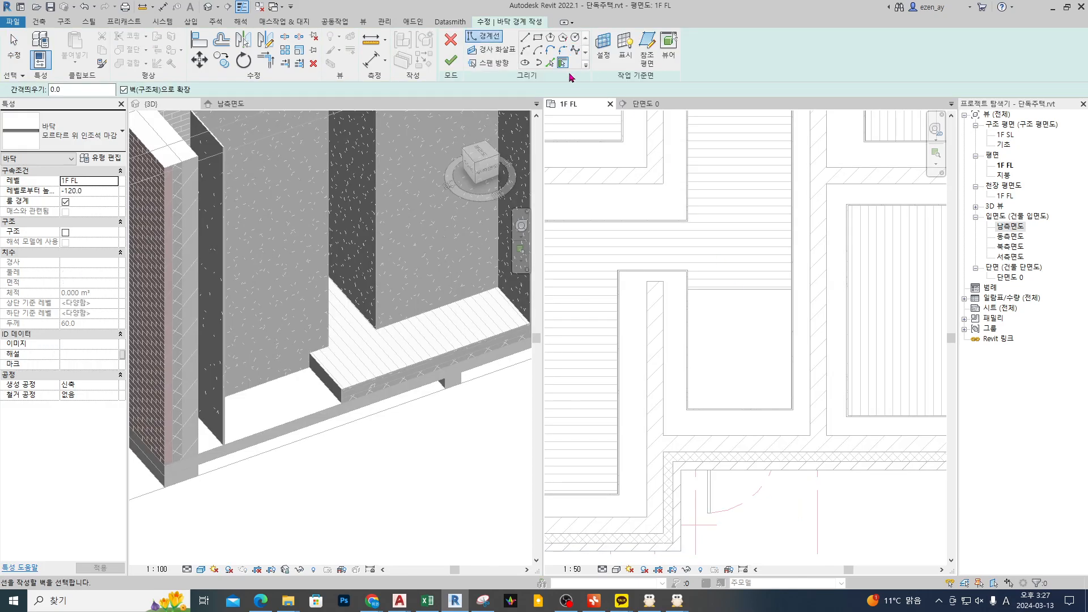
scroll(680, 360, "up", 4)
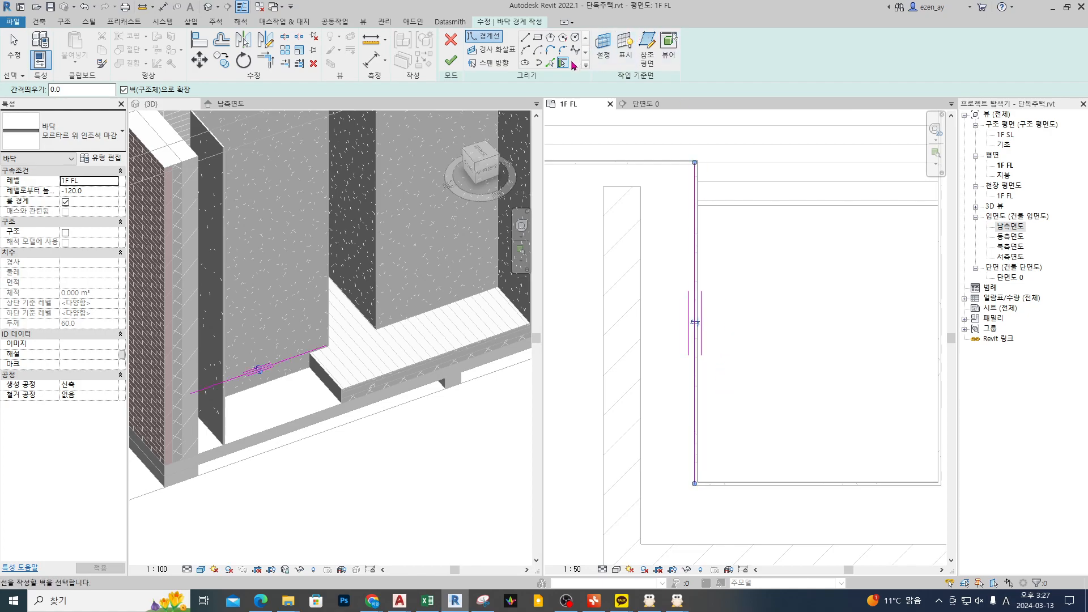
scroll(685, 386, "down", 2)
left_click(782, 427)
left_click(836, 388)
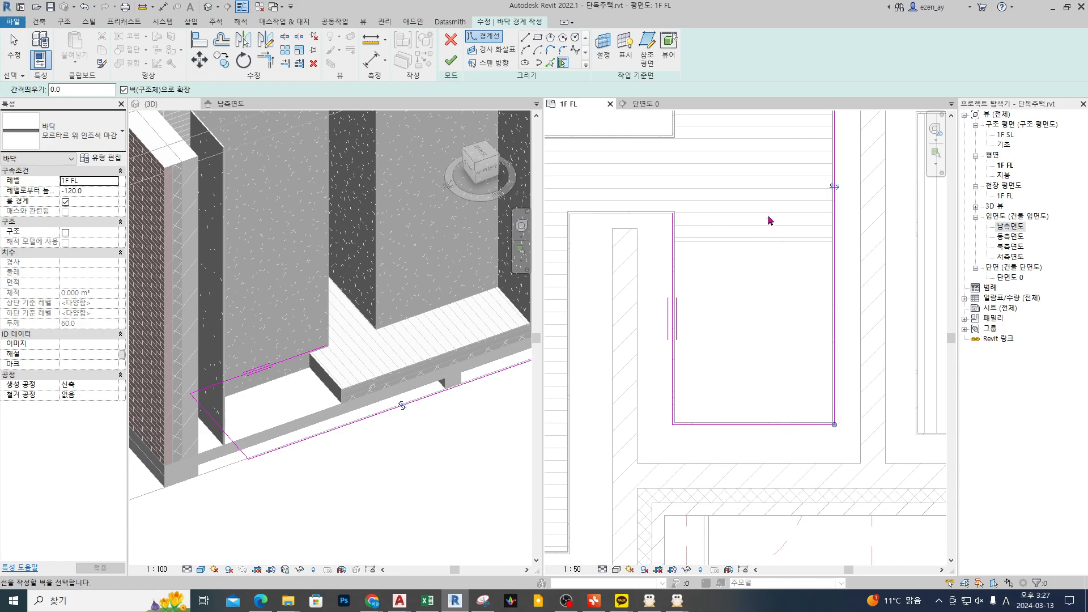
Step: Add a boundary line picked from the wood floor's entrance-side edge and locked to it
scroll(772, 227, "up", 2)
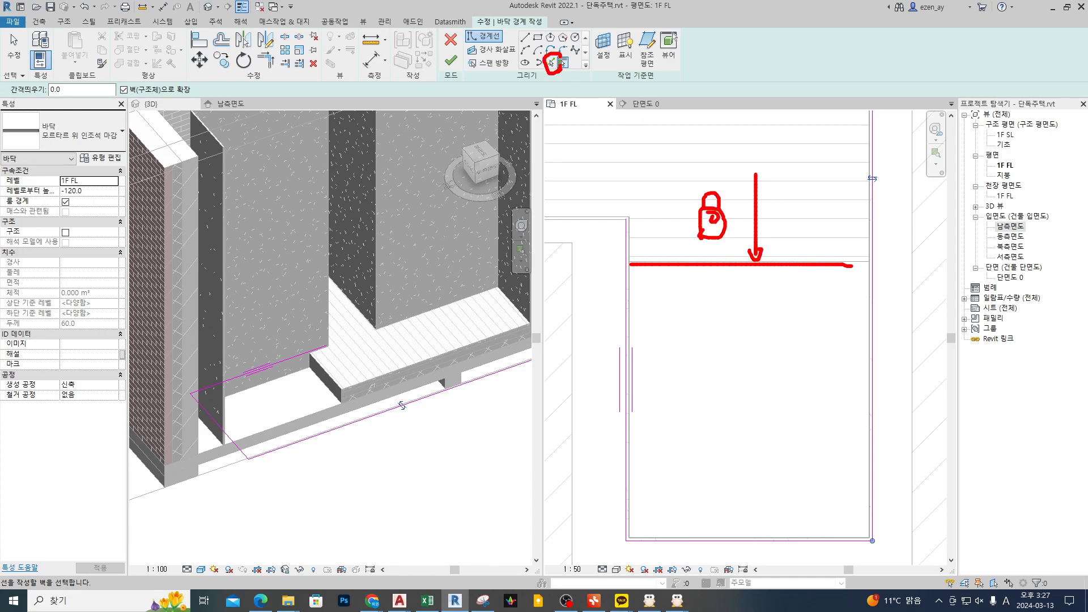
key("Escape")
left_click(549, 64)
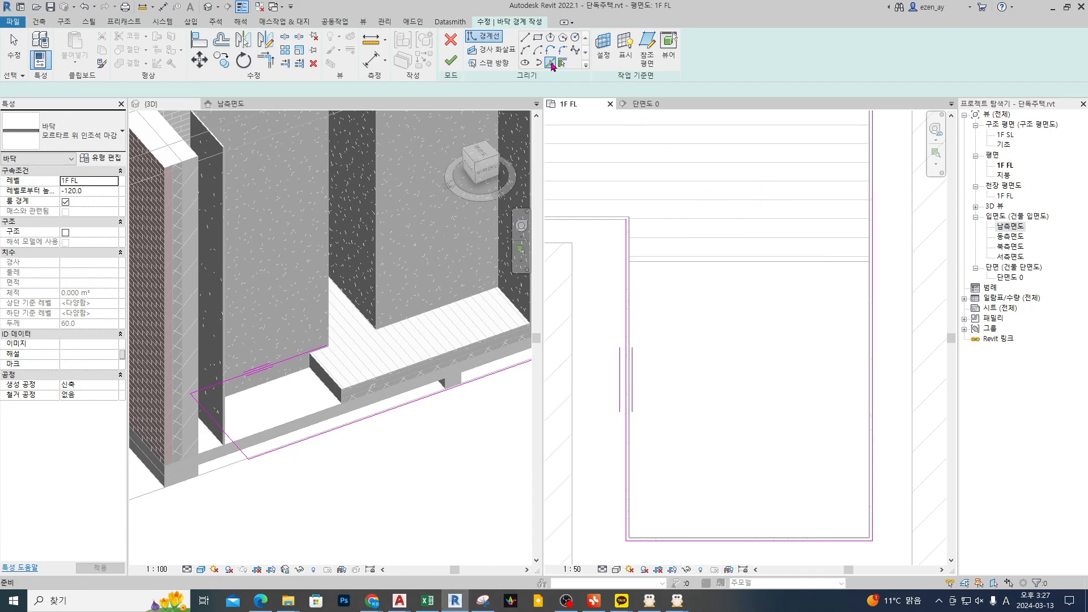
left_click(684, 263)
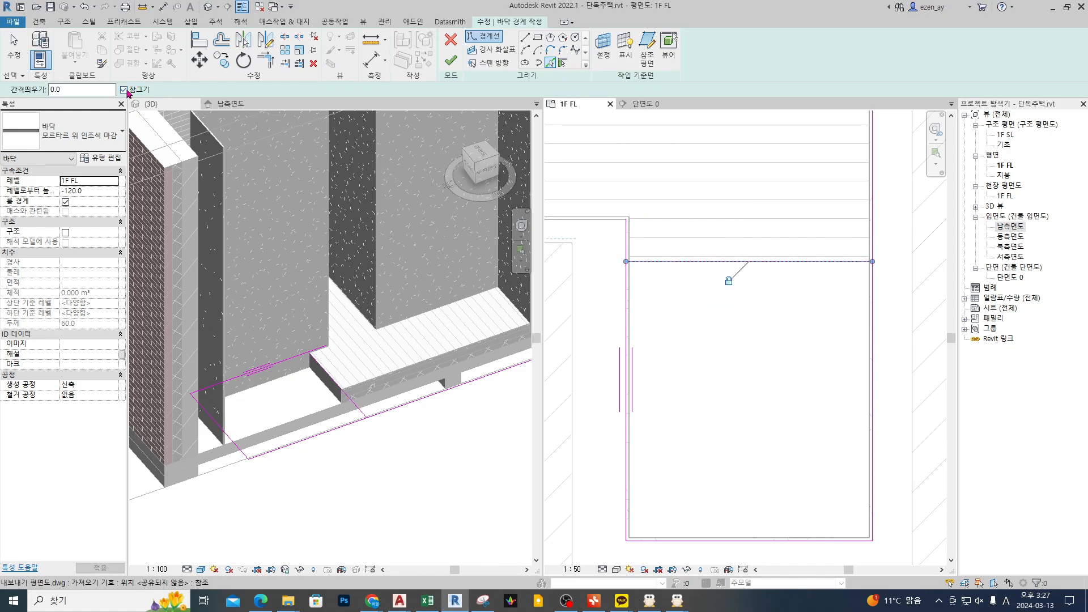
middle_click_drag(713, 277, 710, 281)
key("Escape")
key("Escape")
Step: Trim the side boundary lines to the wood floor's edge and finish the tile floor, joining it with the overlapping walls
key("t")
key("r")
left_click(793, 266)
left_click(871, 286)
key("Escape")
scroll(765, 292, "down", 3)
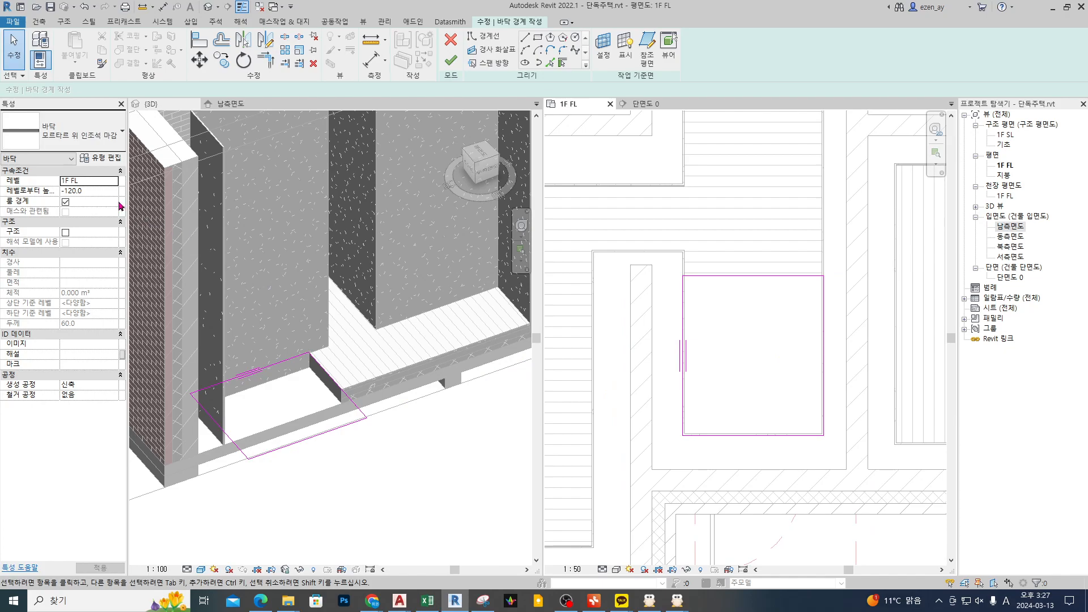
left_click(451, 60)
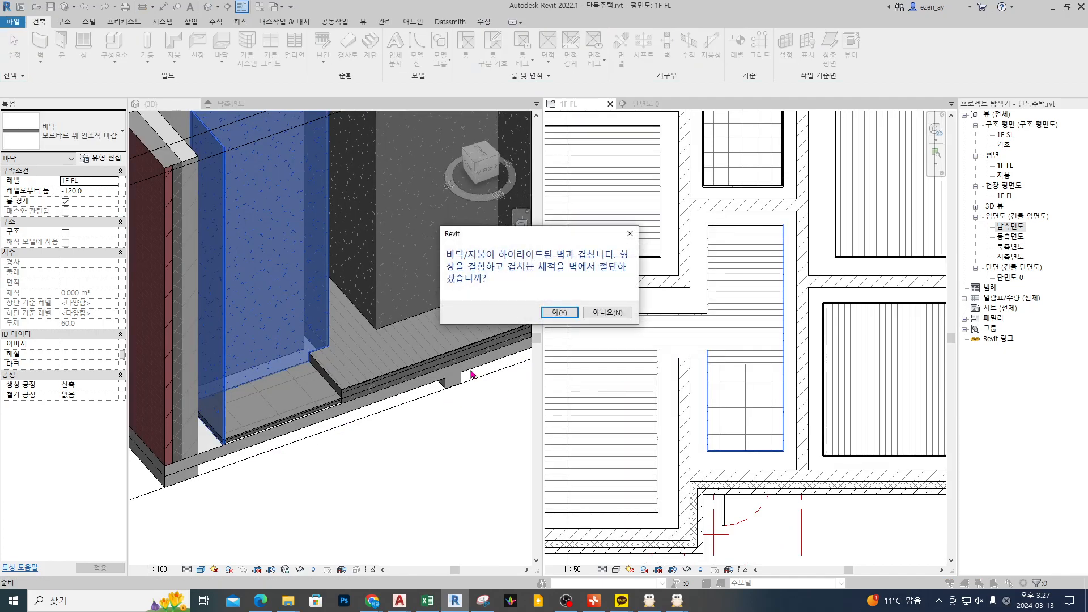
left_click(560, 312)
Step: Align the underside of the entrance tile floor with the top of the 150 mm concrete slab in the 3D view
scroll(735, 470, "up", 3)
scroll(439, 427, "up", 5)
scroll(438, 426, "up", 2)
key("a")
key("l")
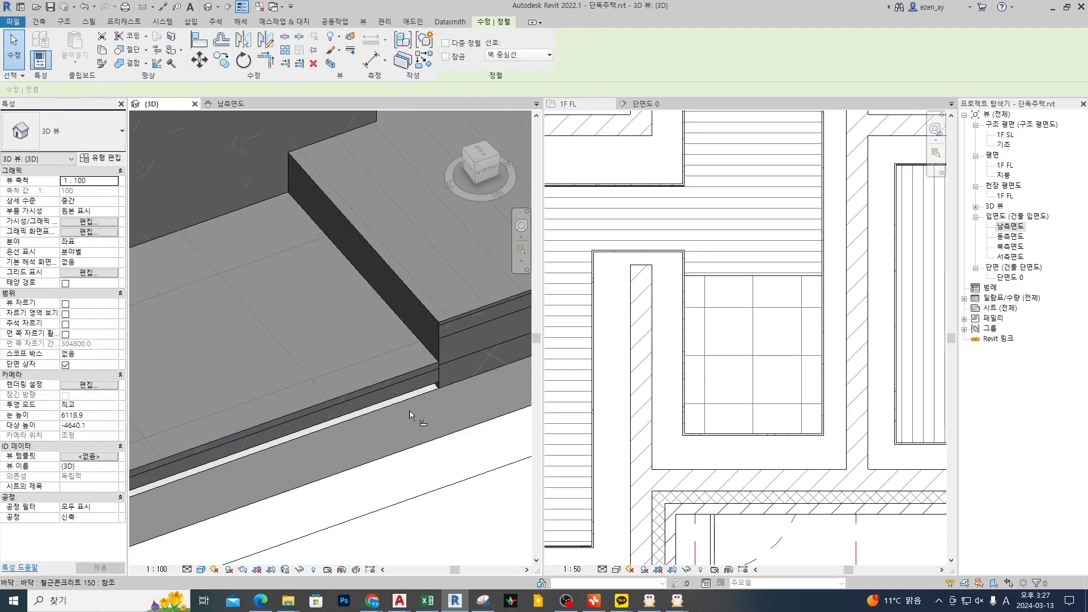
scroll(425, 401, "up", 3)
left_click(421, 392)
key("Escape")
key("Escape")
key("a")
key("l")
key("Escape")
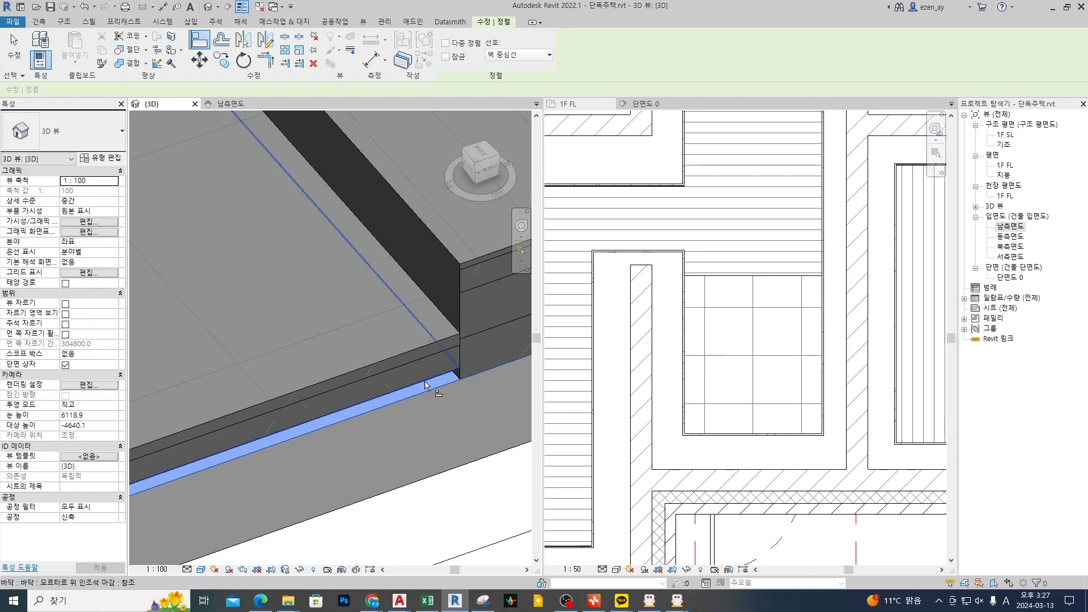
left_click(468, 358)
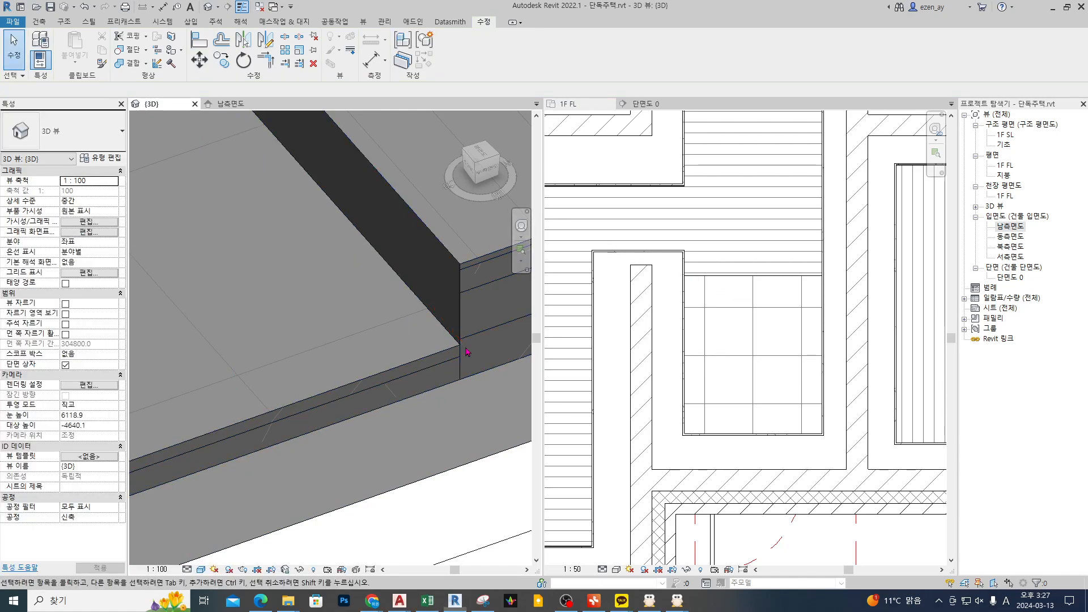
Step: Extend the hall wood floor's edge to about 980 mm from the entrance wall and check that the tile floor follows
left_click(788, 337)
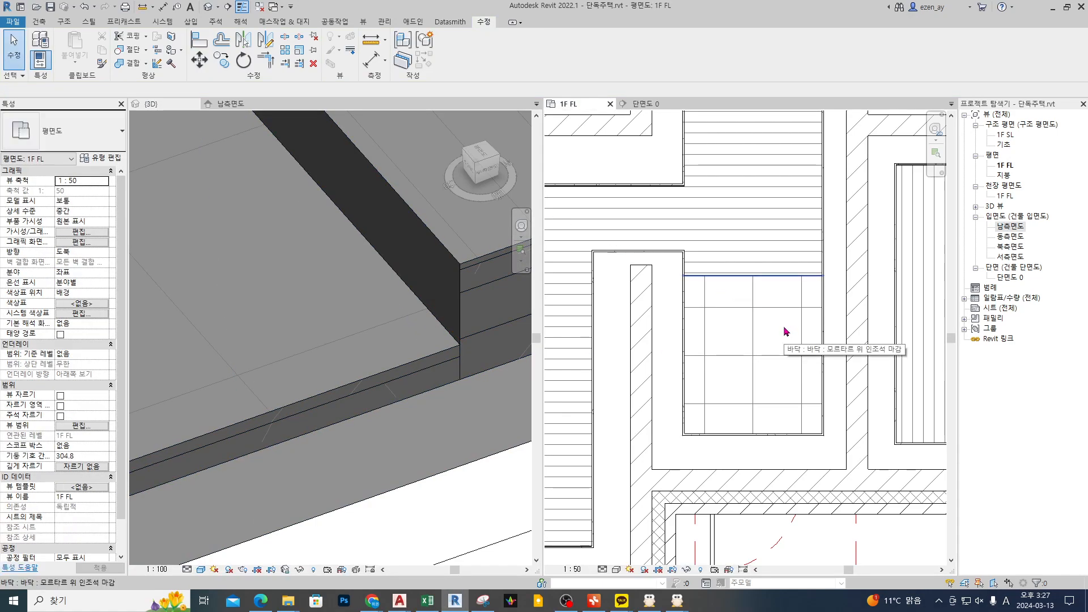
double_click(786, 331)
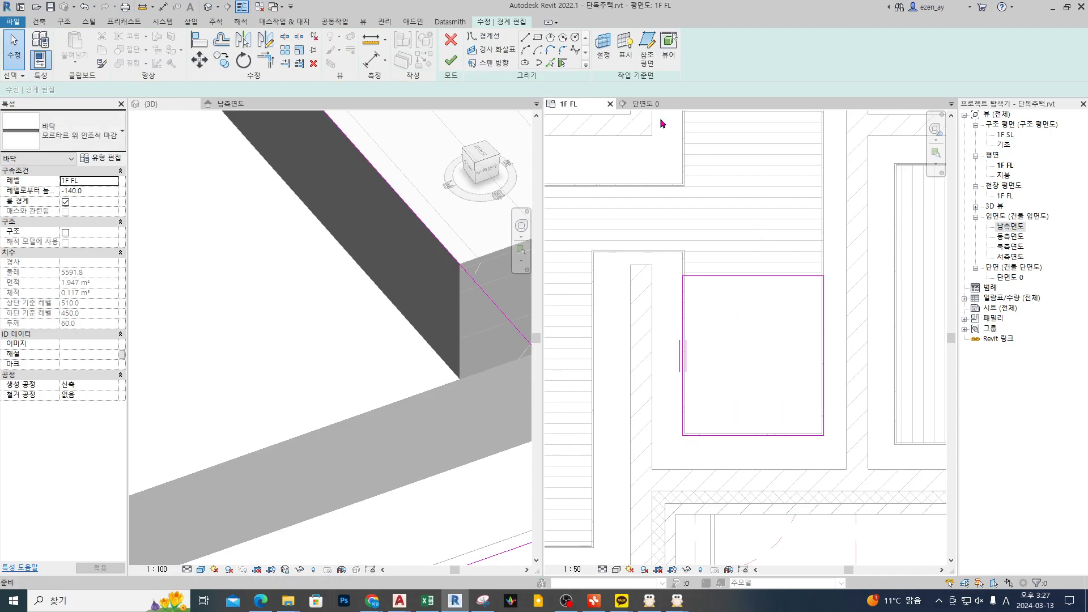
left_click(451, 60)
double_click(749, 263)
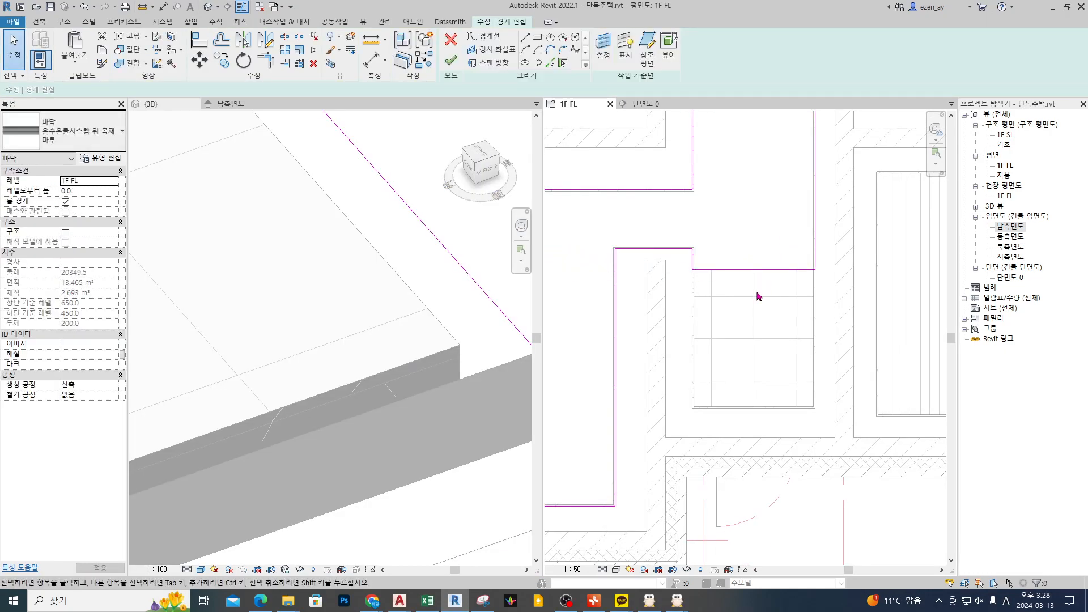
left_click(755, 271)
left_click_drag(737, 271, 740, 319)
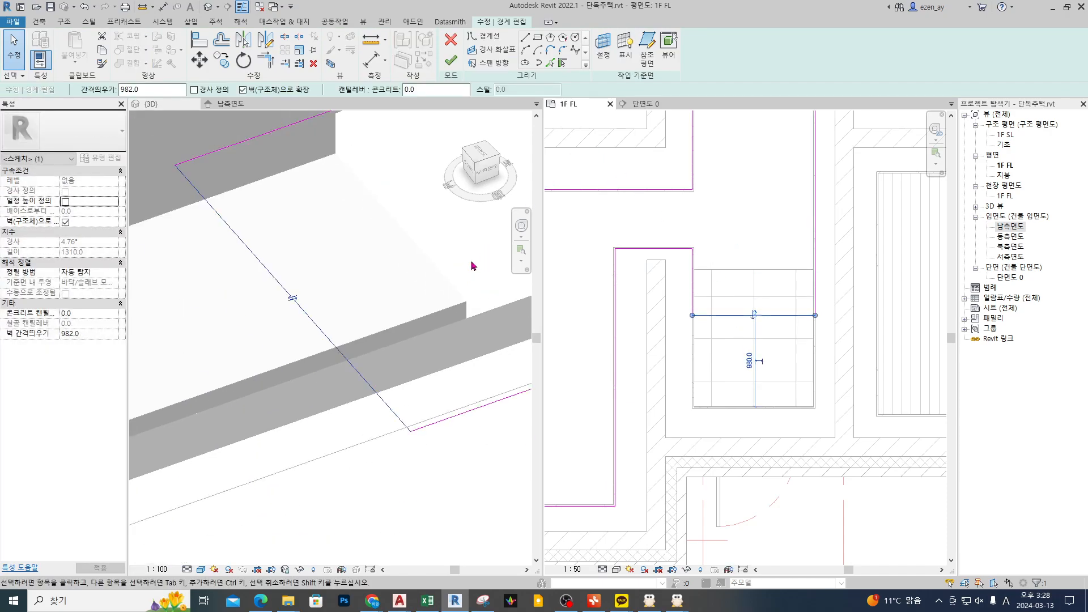
scroll(478, 262, "down", 2)
left_click(451, 64)
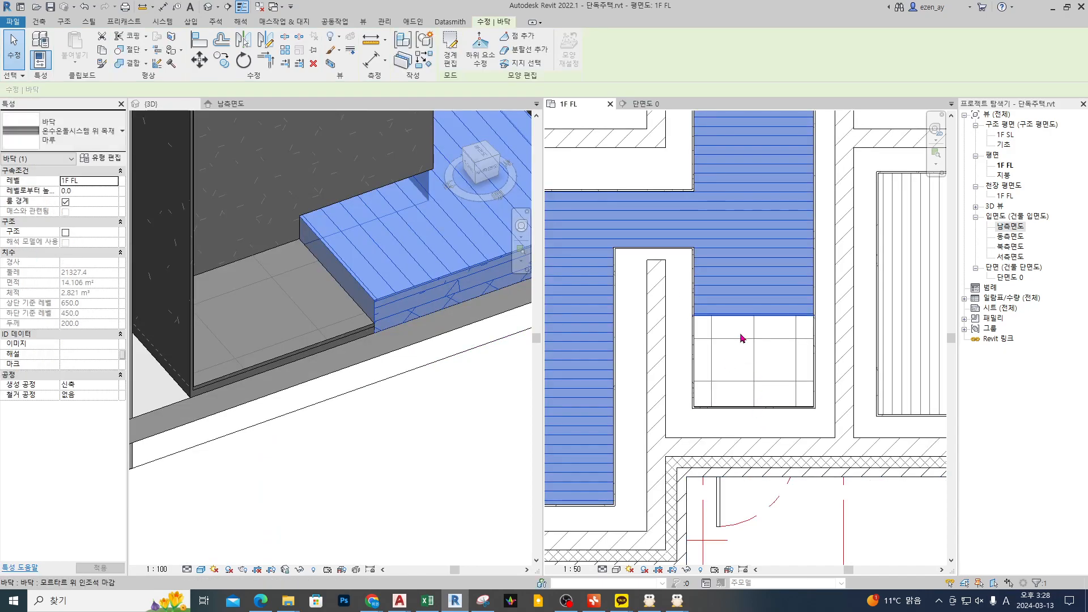
left_click(742, 364)
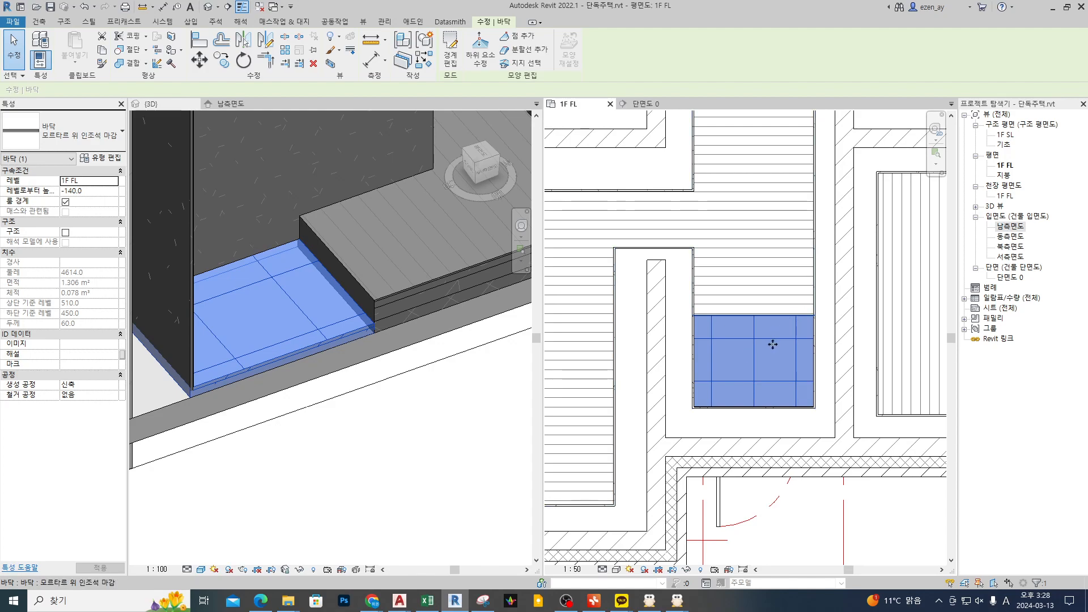
Step: Undo the extension of the hall wood floor's entrance-side edge and leave its boundary sketch
key("ctrl+z")
key("ctrl+z")
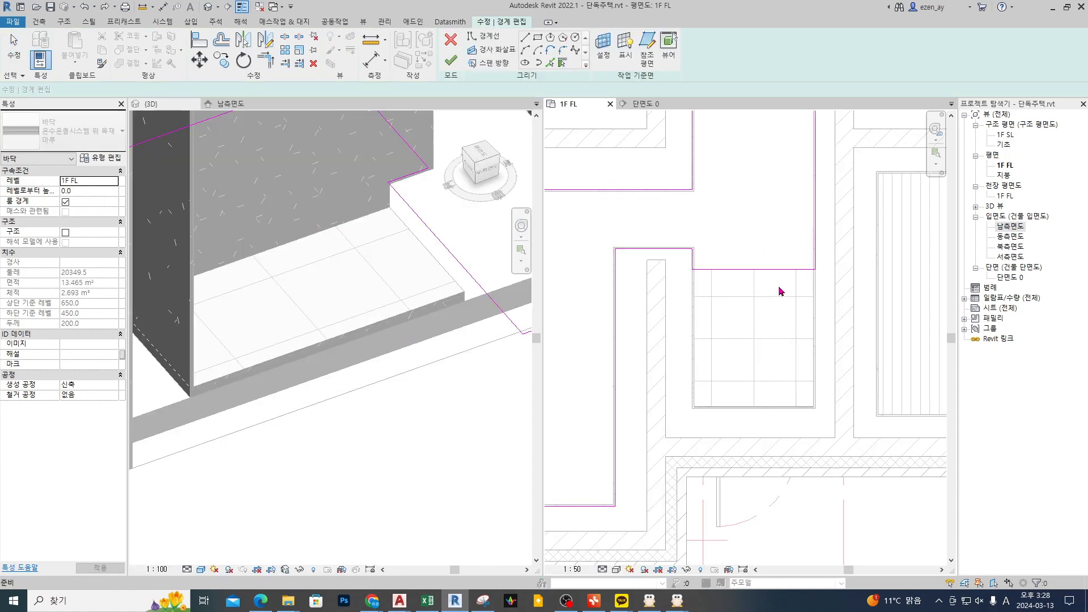
key("ctrl+z")
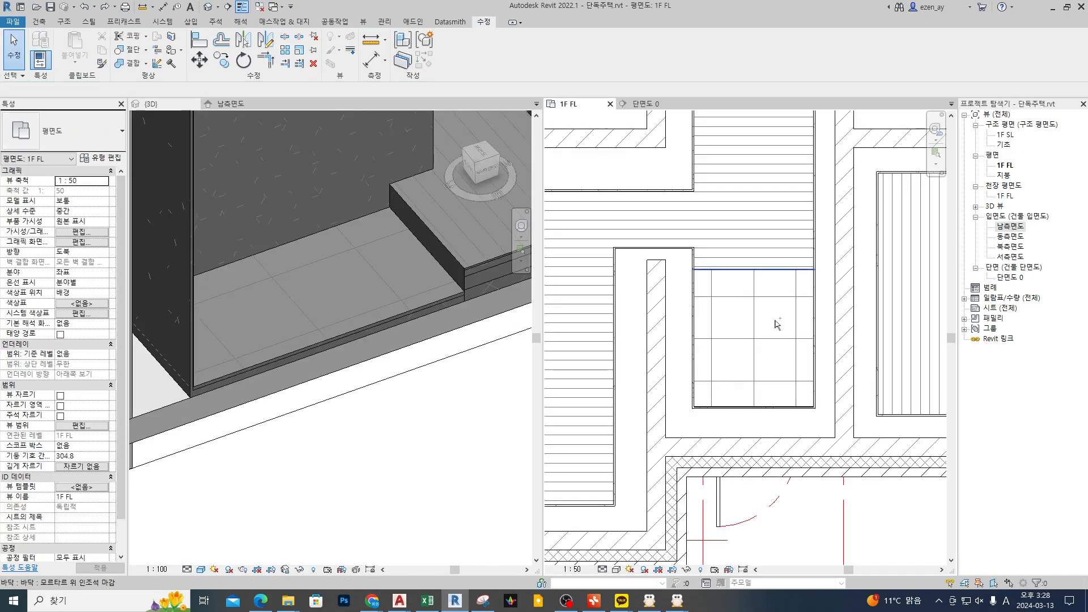
Step: Try aligning the two finish walls bordering the entrance tile floor with the faces of the adjacent concrete walls
scroll(770, 323, "up", 4)
key("a")
key("l")
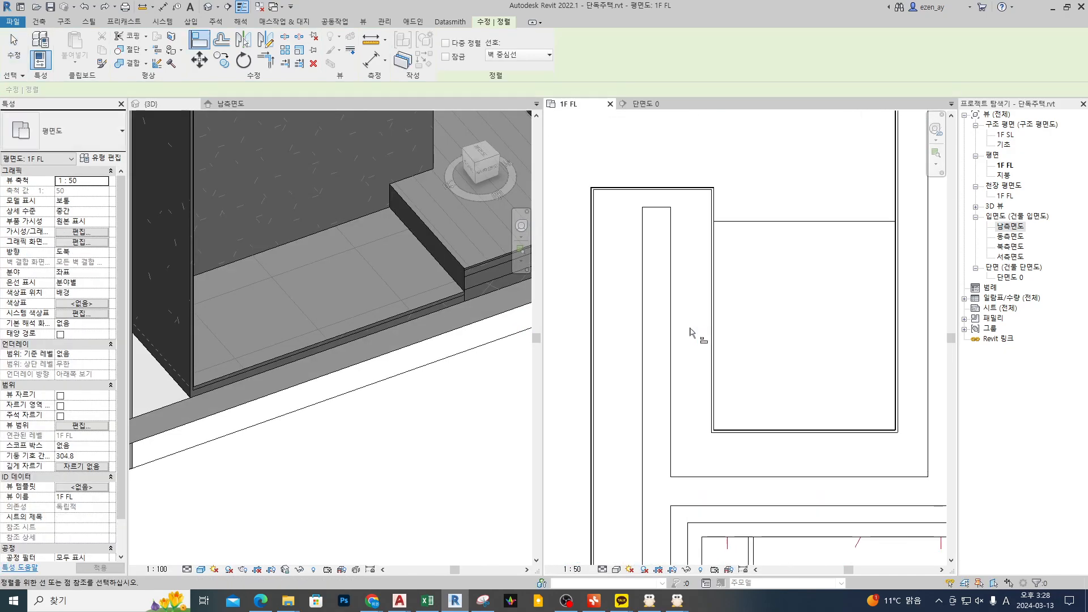
left_click(672, 340)
left_click(713, 318)
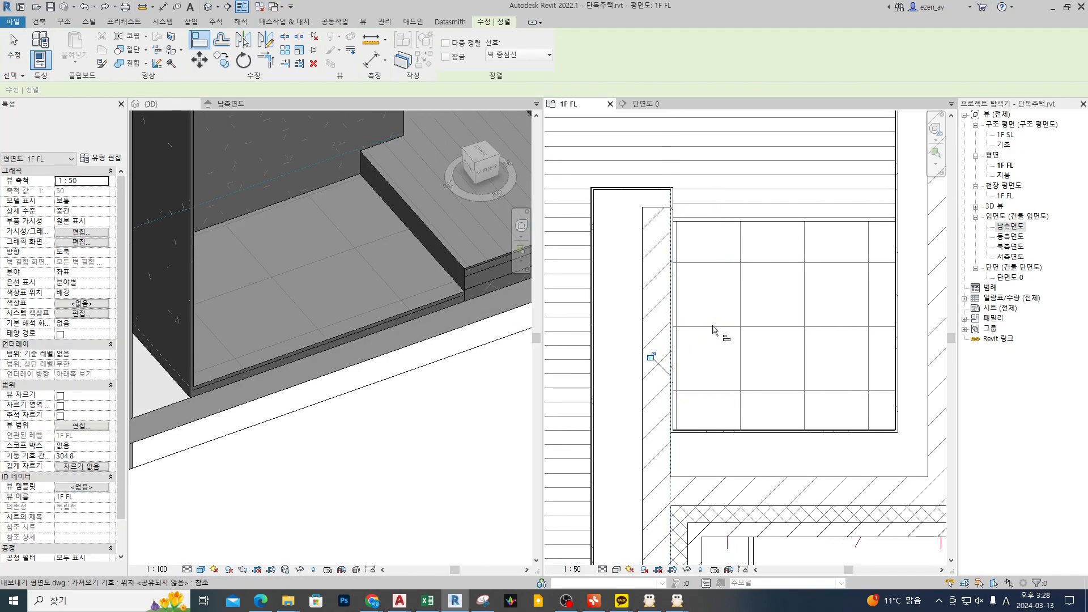
left_click(703, 476)
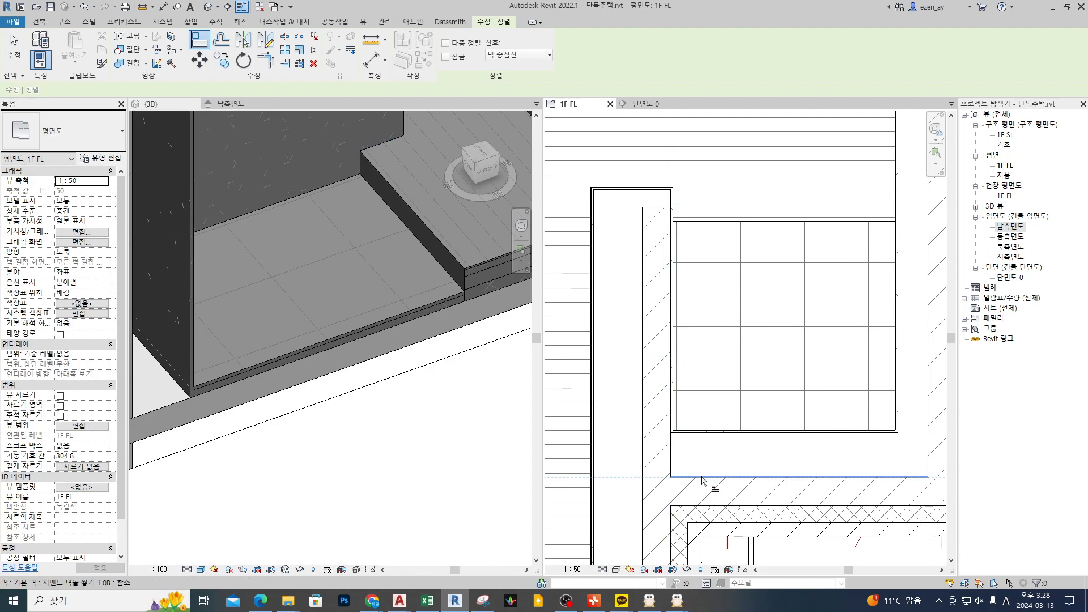
left_click(721, 431)
key("Escape")
Step: Try setting the hall wood floor's entrance-side boundary edge 100 mm from the end of the concrete wall and finish the sketch
left_click(741, 212)
double_click(740, 212)
scroll(837, 323, "up", 2)
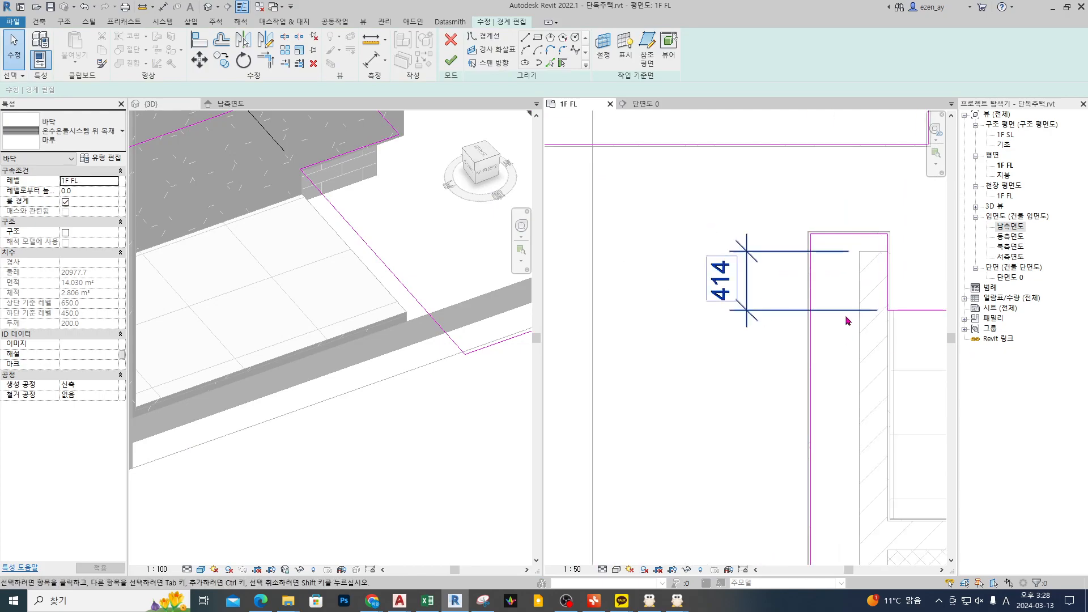
left_click(913, 311)
key("Escape")
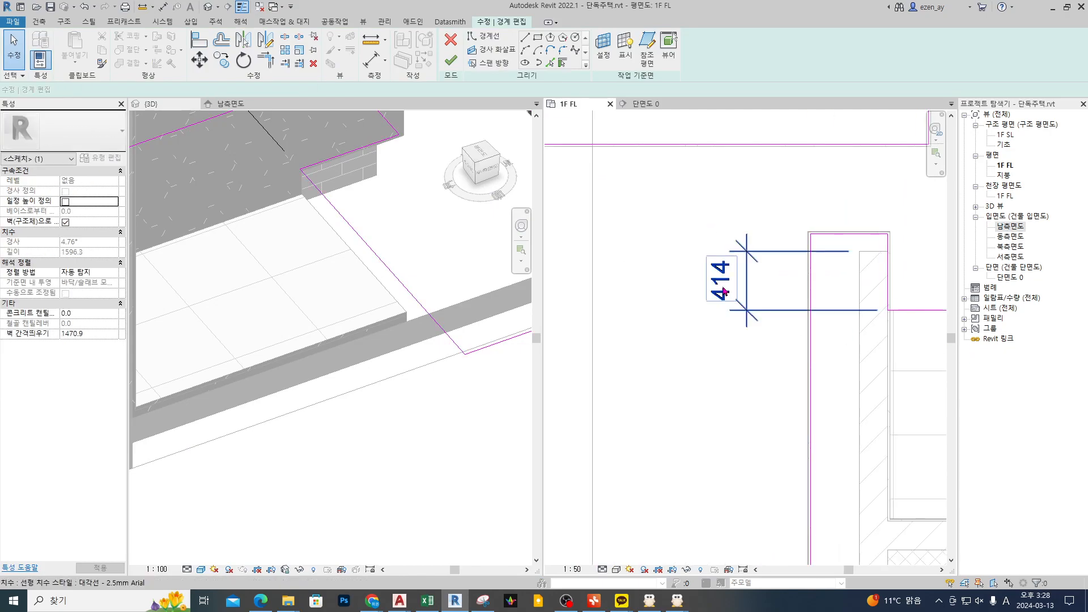
left_click(941, 310)
left_click(724, 282)
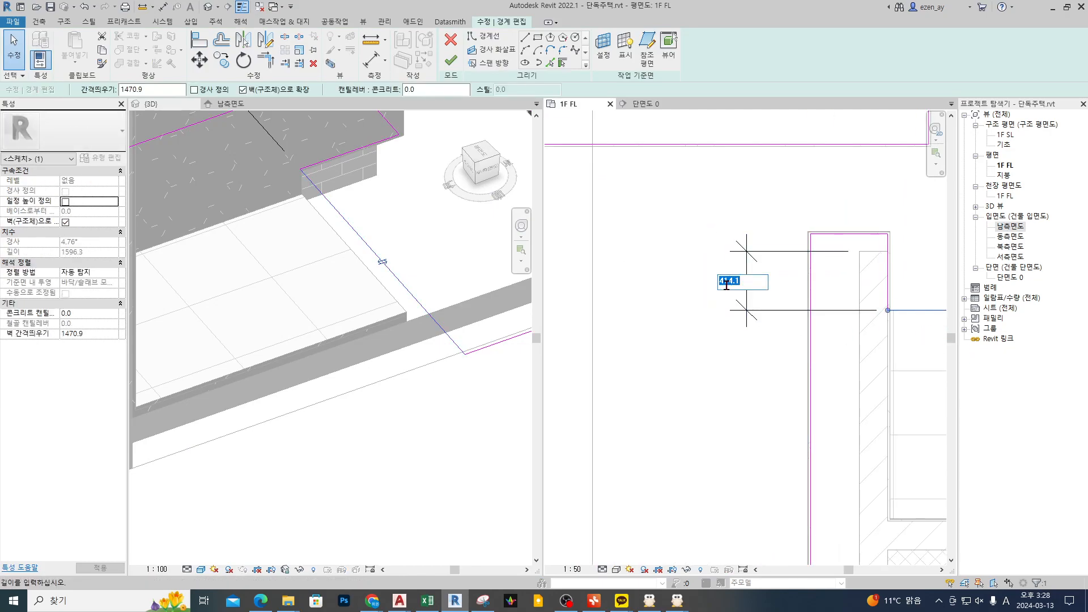
type("100")
key("Return")
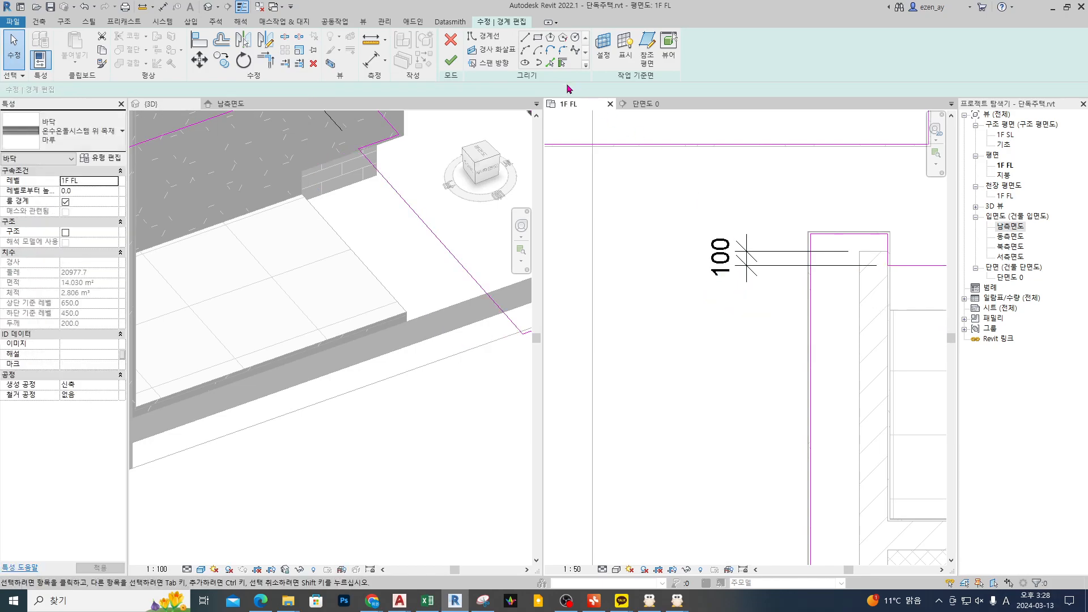
left_click(451, 59)
Step: Inspect in plan how the entrance tile floor and its finish walls follow the moved hall floor edge
scroll(885, 386, "down", 3)
middle_click_drag(899, 406, 687, 341)
key("Escape")
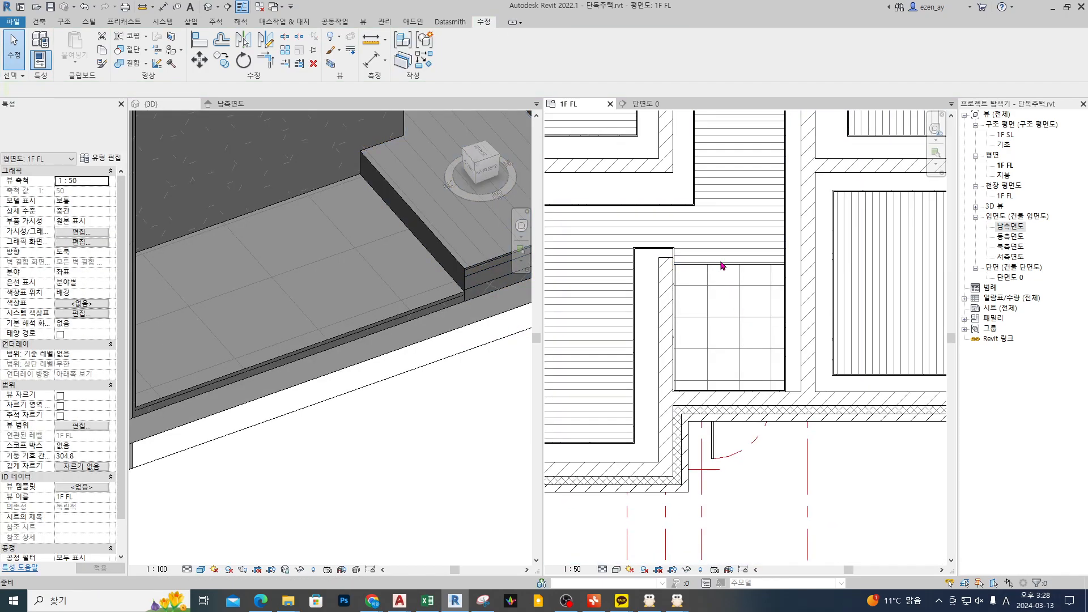
middle_click_drag(766, 291, 771, 296)
scroll(669, 260, "up", 5)
scroll(707, 282, "down", 3)
middle_click_drag(828, 355, 794, 327)
middle_click_drag(884, 318, 834, 327)
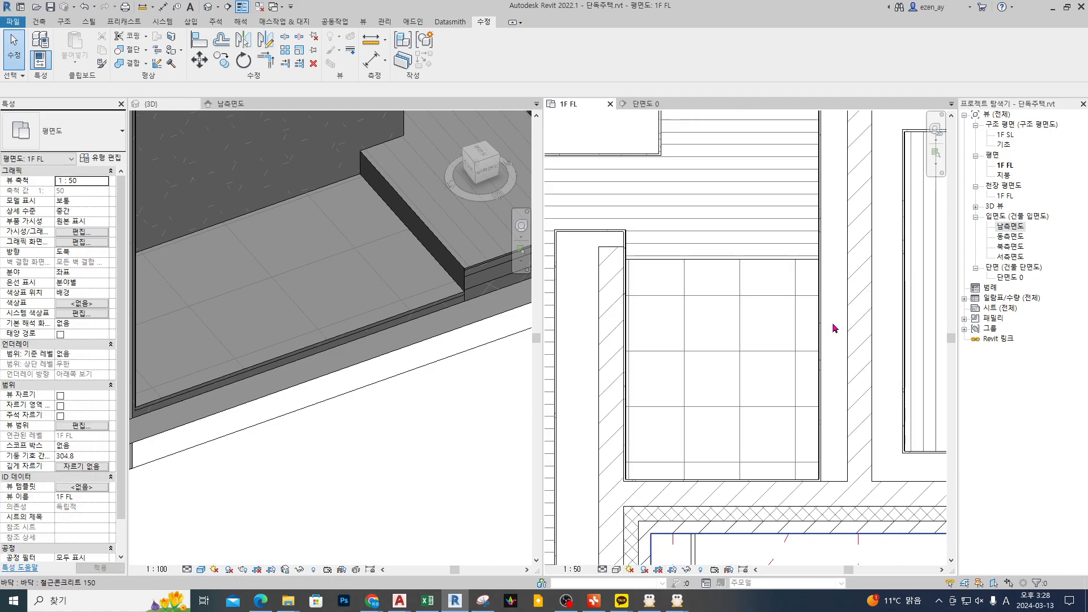
scroll(819, 312, "down", 2)
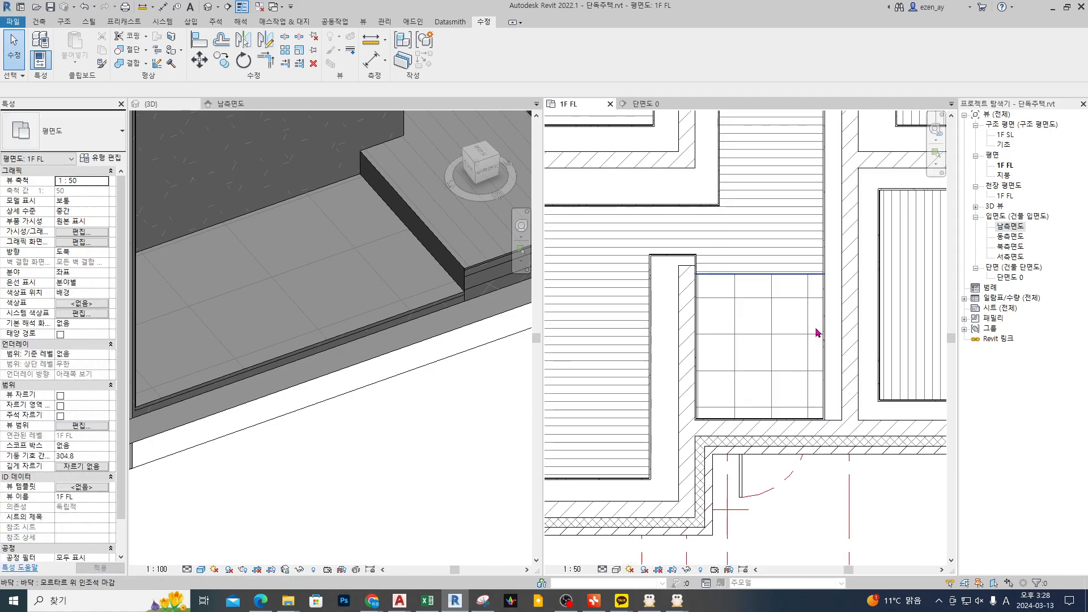
Step: Undo the hall wood floor edge change and the alignment of the entrance finish walls
key("ctrl+z")
key("ctrl+z")
key("ctrl+z")
key("ctrl+z")
key("ctrl+z")
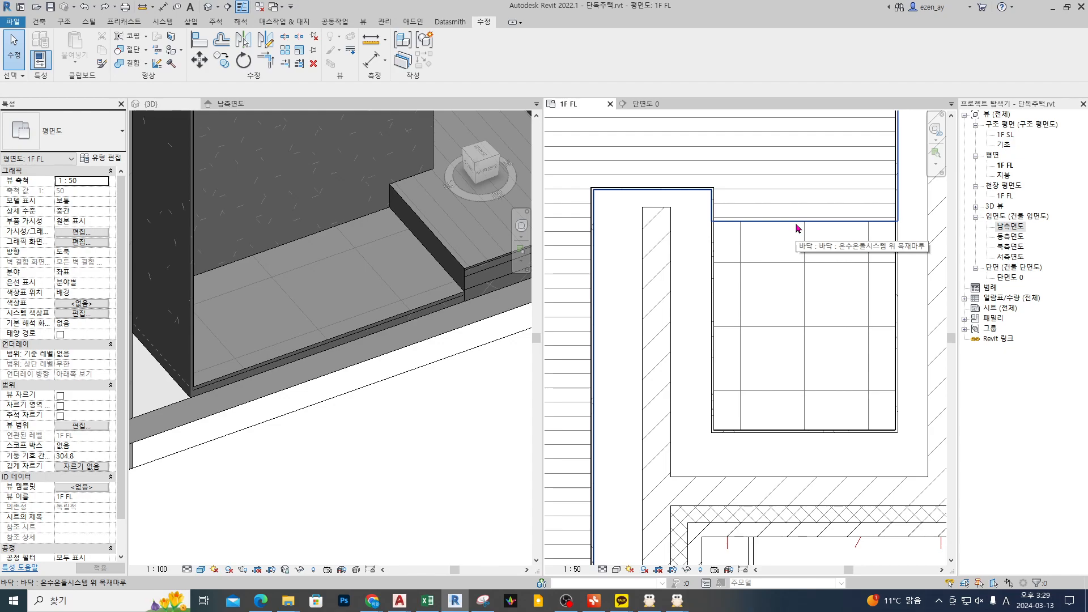
key("Tab")
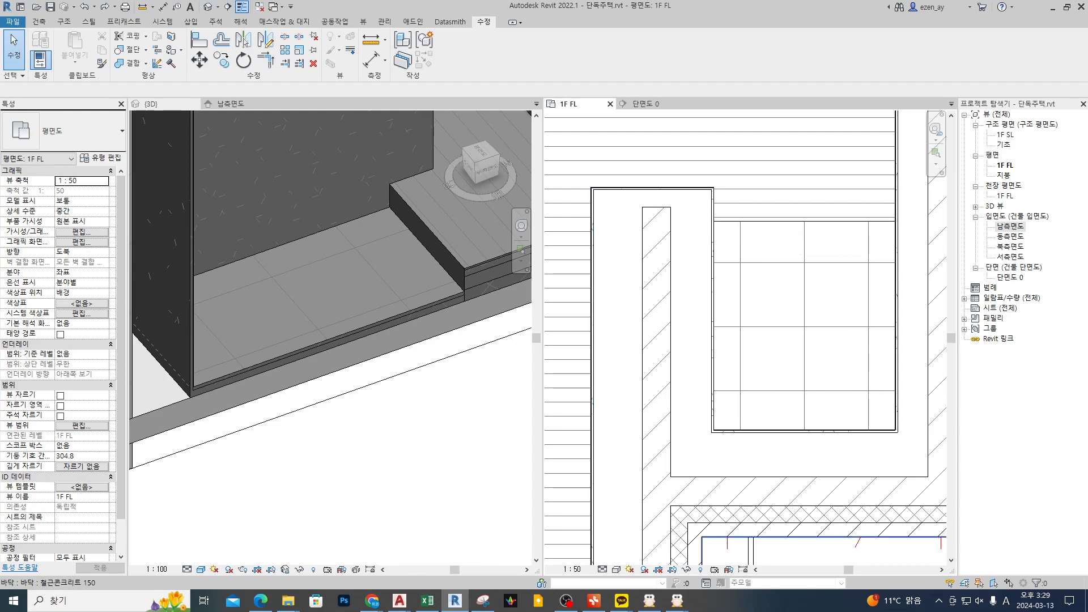